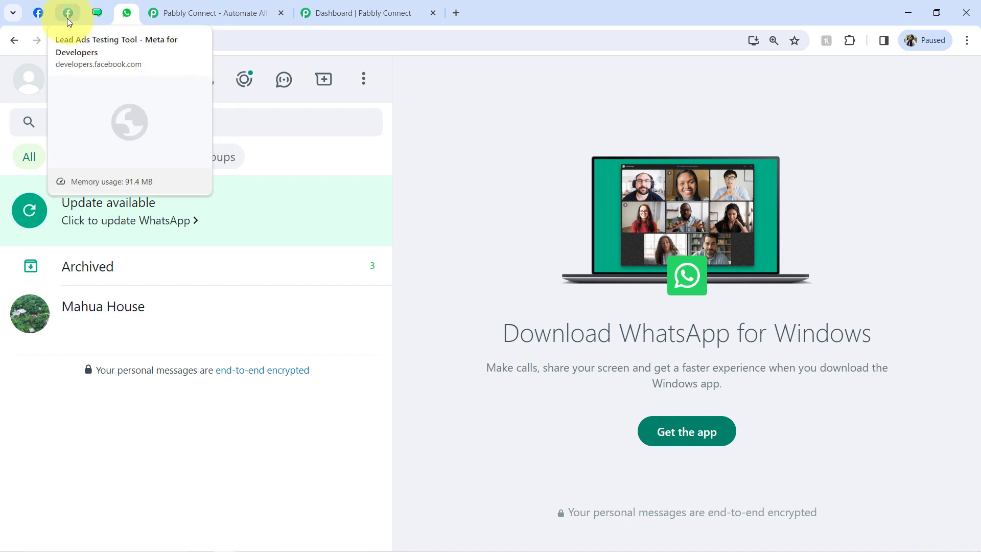
- Highlight the sample lead's full name in the Lead Ads test form, then view the WATI templates page
click(67, 18)
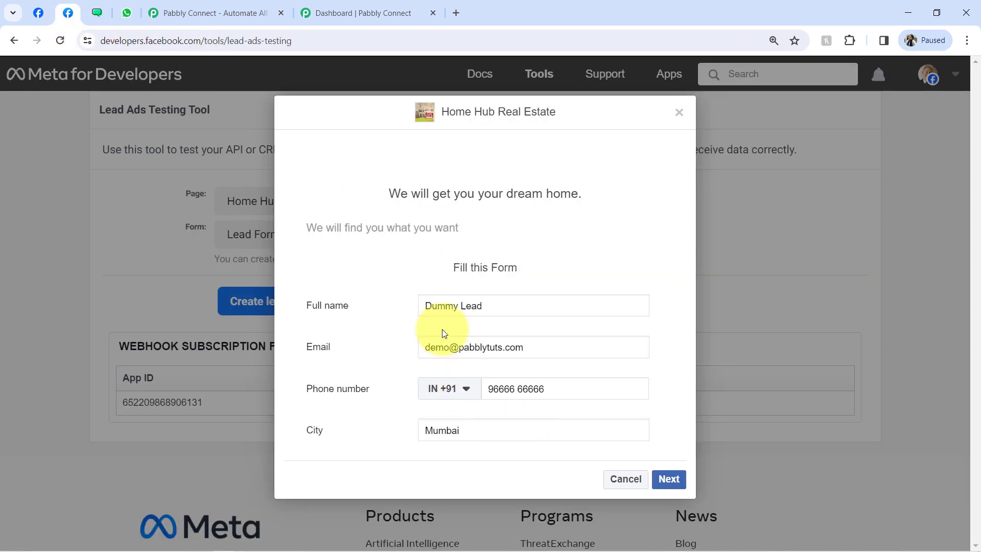
drag(438, 310, 480, 317)
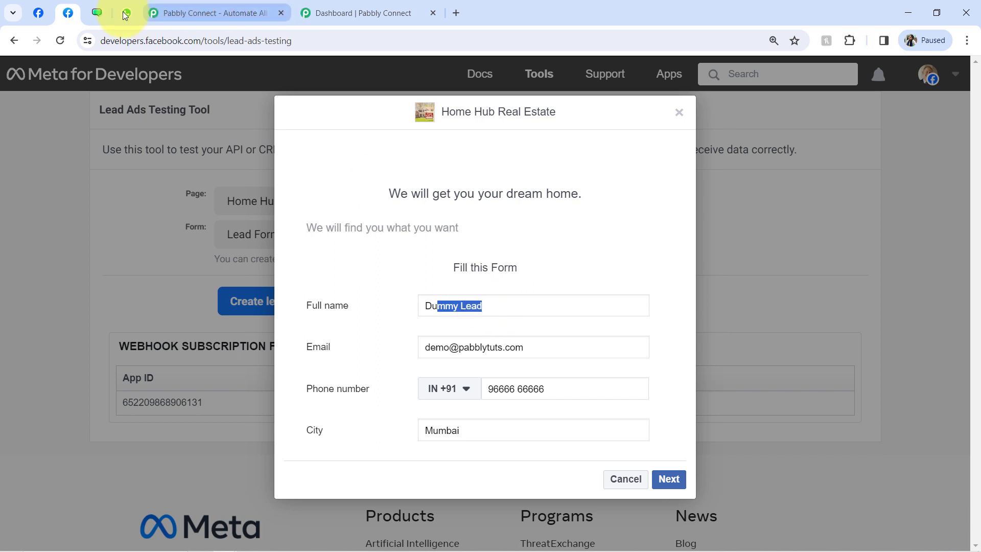
click(97, 13)
drag(129, 45, 237, 39)
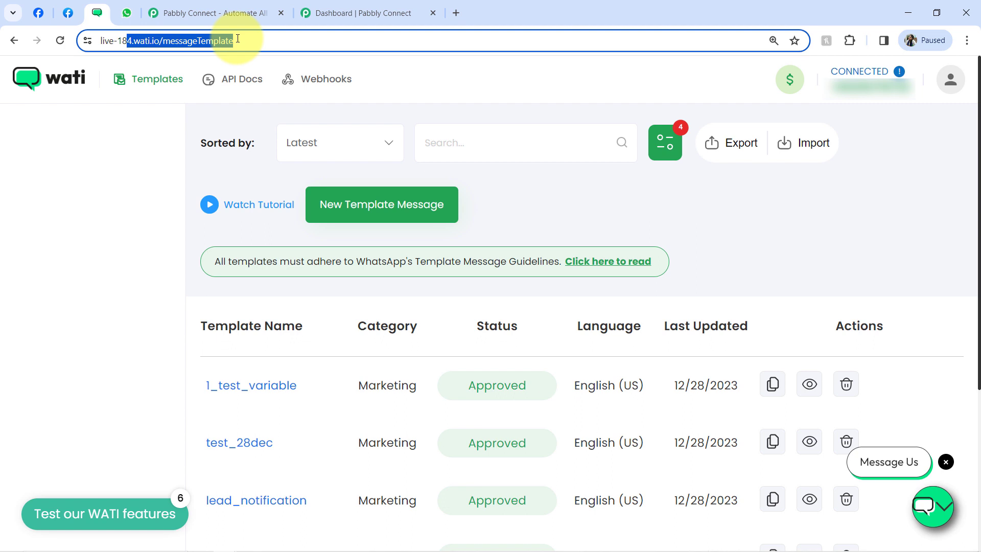
- Review WATI's approved templates, including lead_notification, then switch to the Pabbly Connect home page
drag(123, 40, 240, 41)
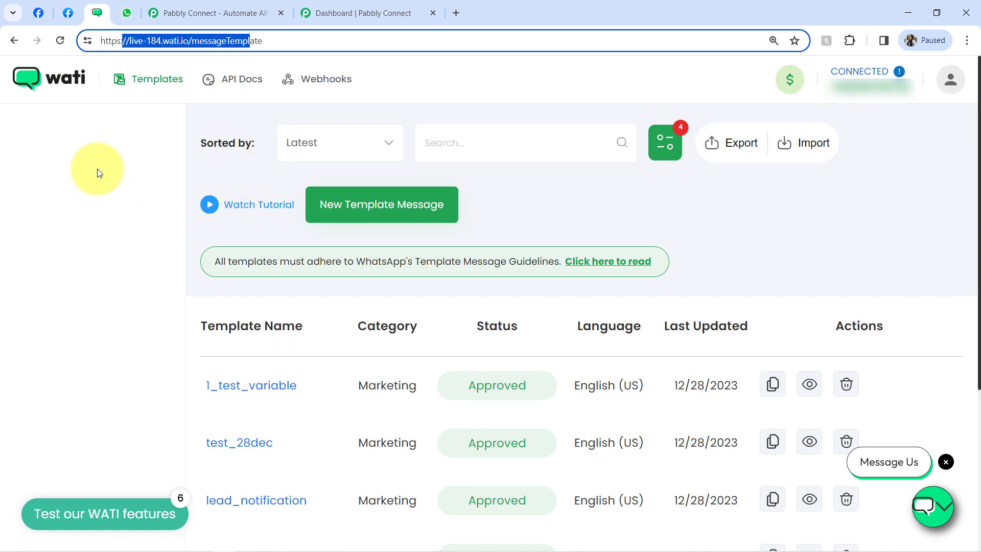
click(120, 121)
drag(128, 40, 266, 36)
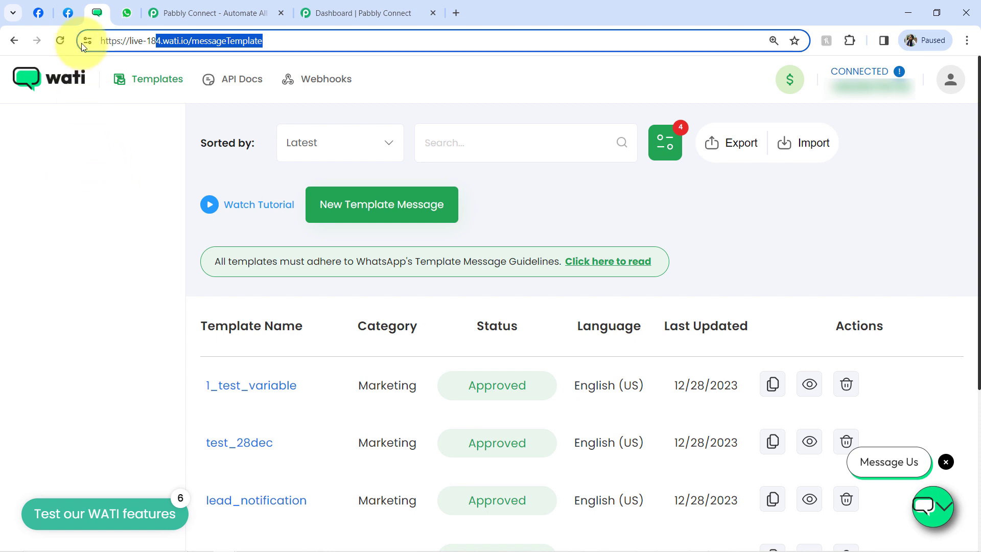
click(67, 7)
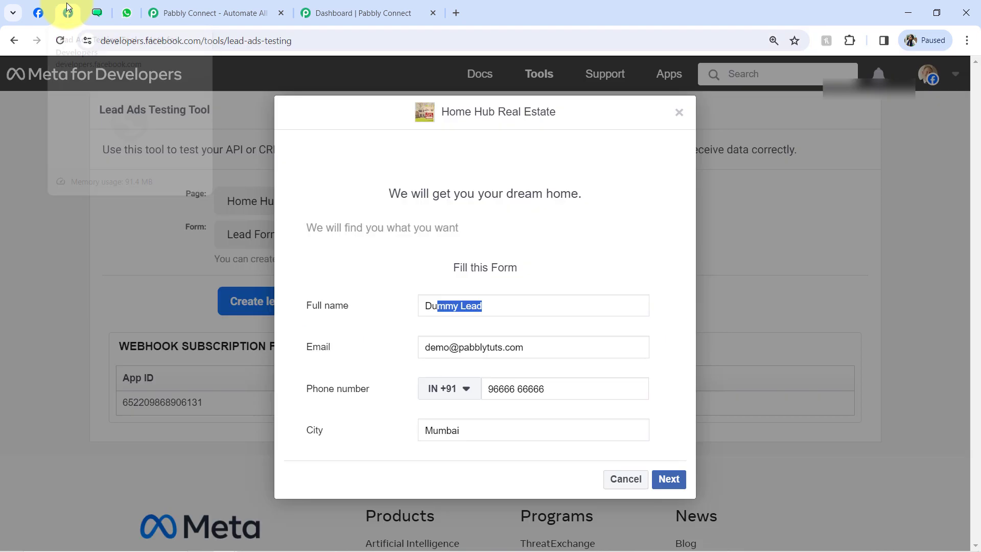
click(98, 10)
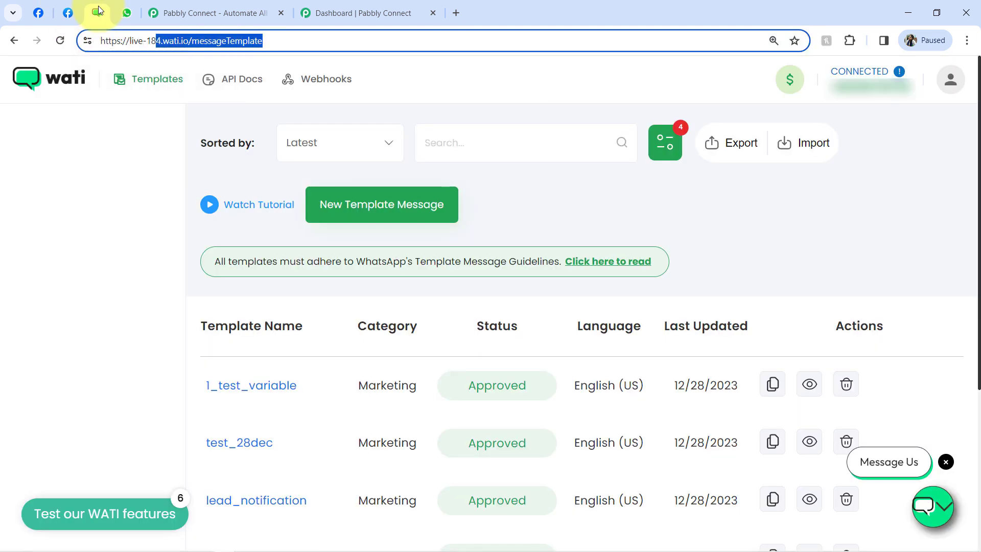
click(172, 4)
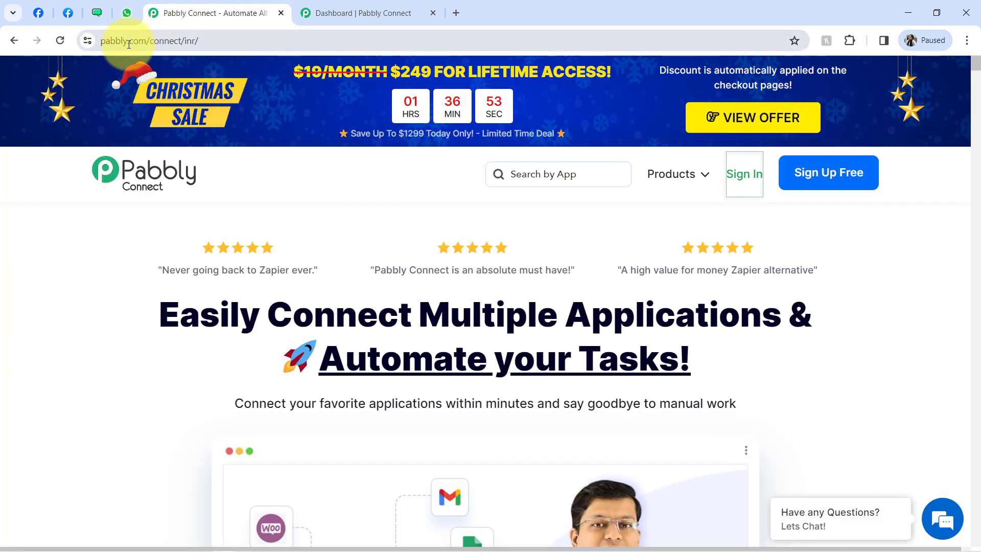
- Highlight the Pabbly Connect home page headline words 'Connect', 'Applications' and 'Automate your Tasks!'
drag(133, 45, 173, 41)
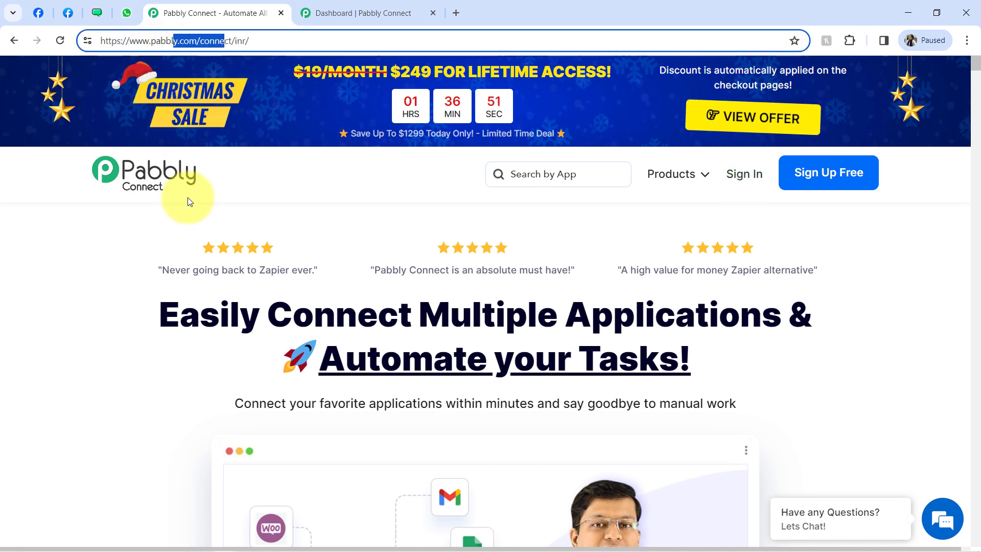
drag(205, 302, 704, 369)
click(622, 316)
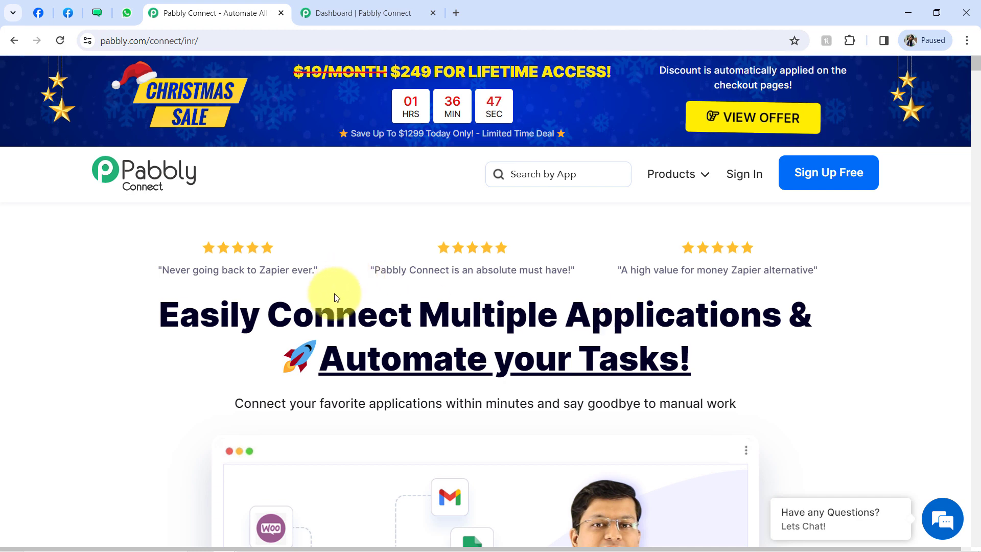
double_click(336, 311)
double_click(591, 313)
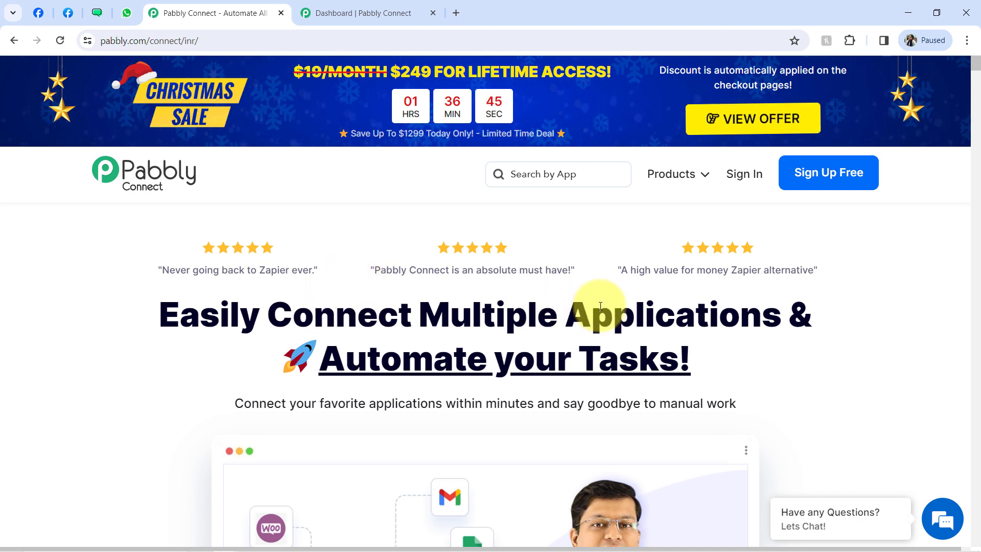
drag(381, 359, 705, 384)
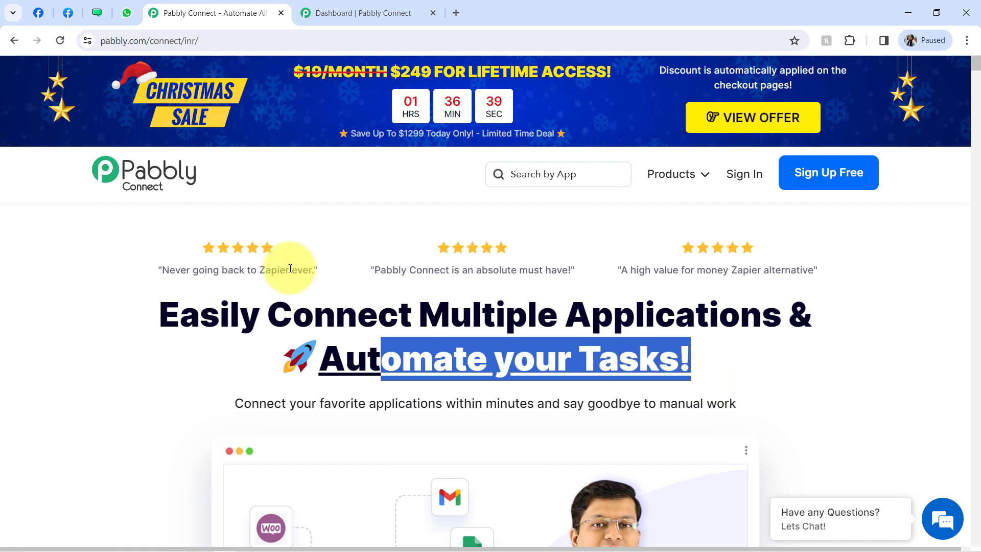
click(372, 9)
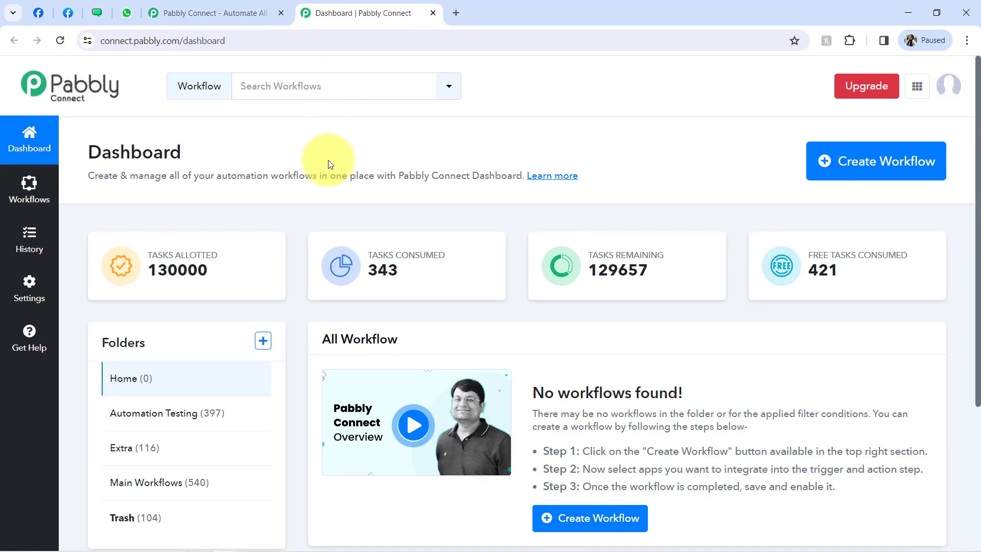
click(230, 11)
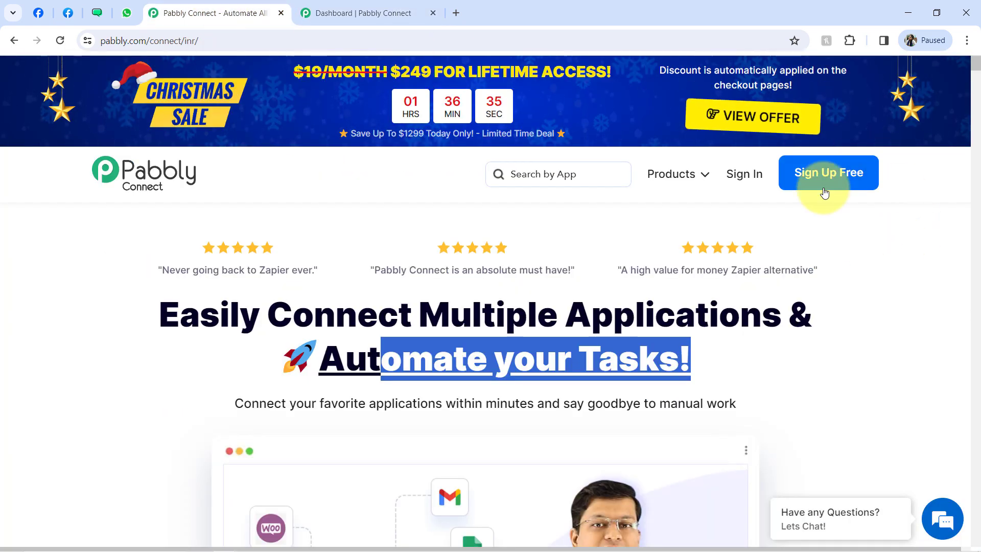
click(701, 313)
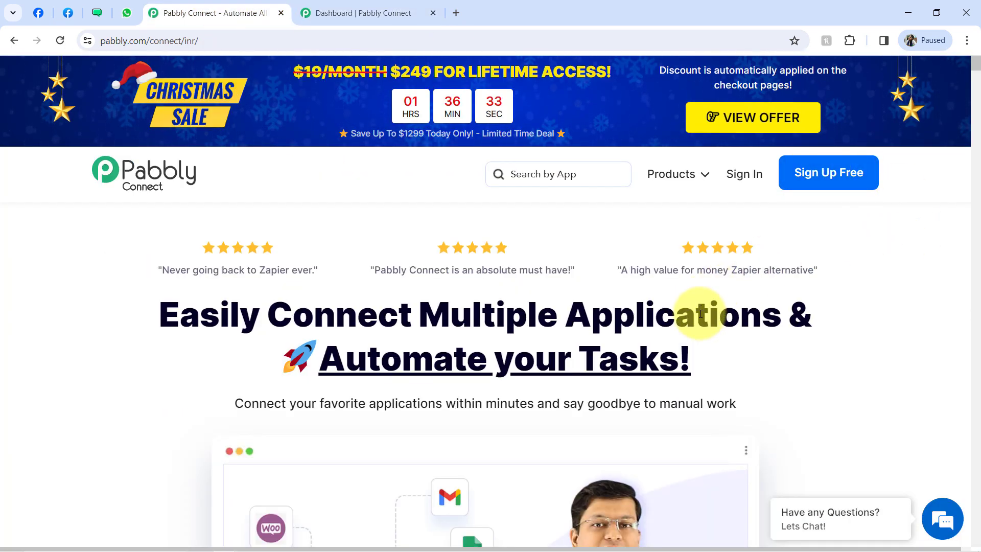
- On the Pabbly Connect dashboard, start creating a new workflow
mouse_move(676, 204)
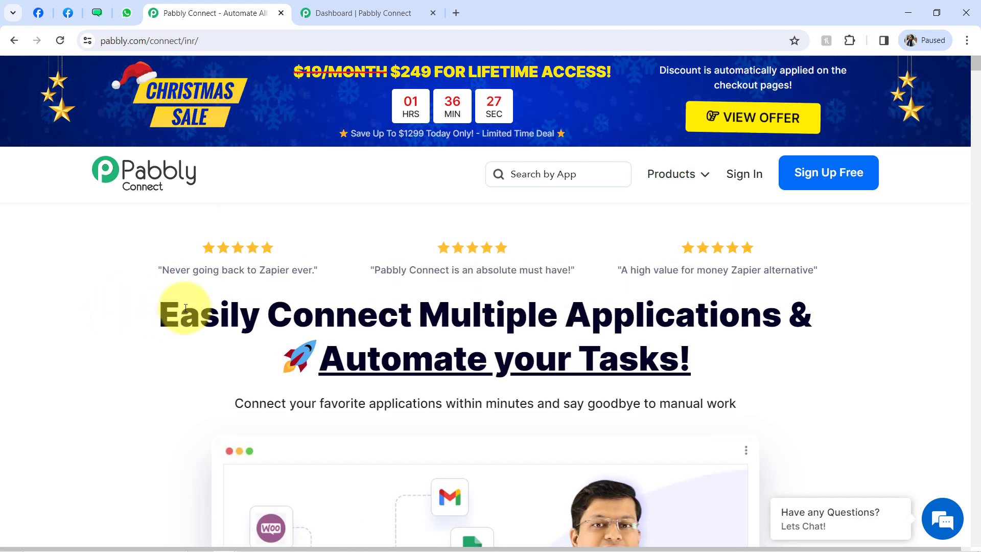
click(321, 17)
drag(102, 152, 194, 162)
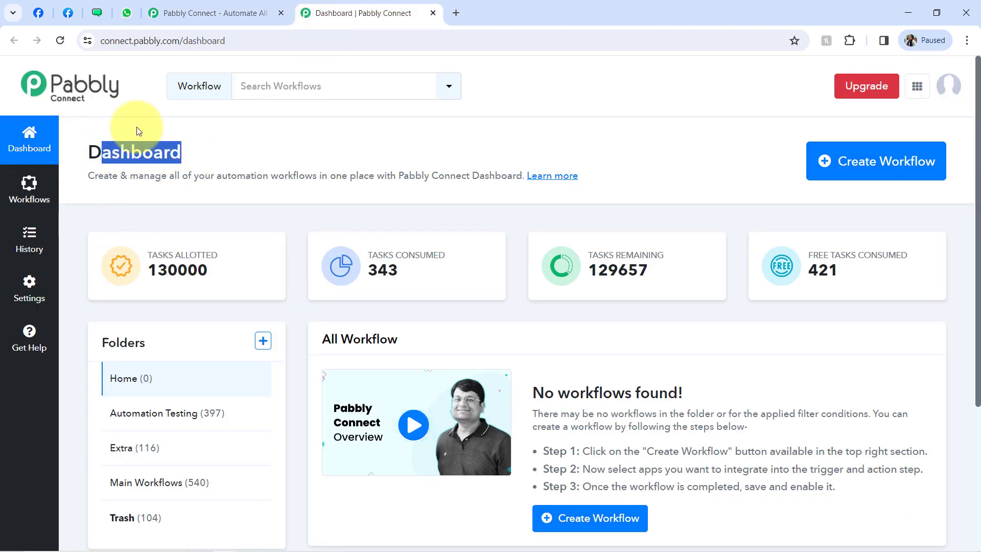
click(96, 13)
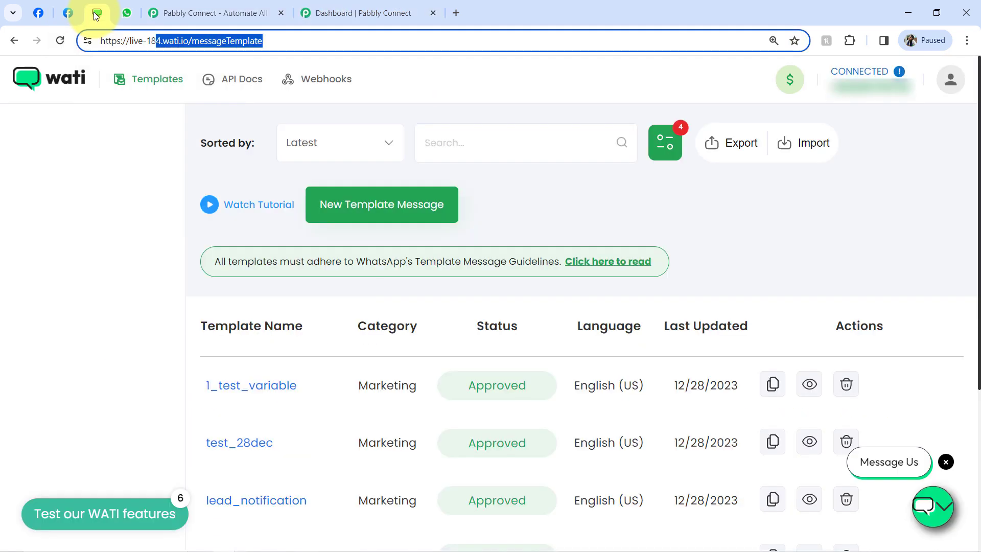
click(384, 12)
click(881, 169)
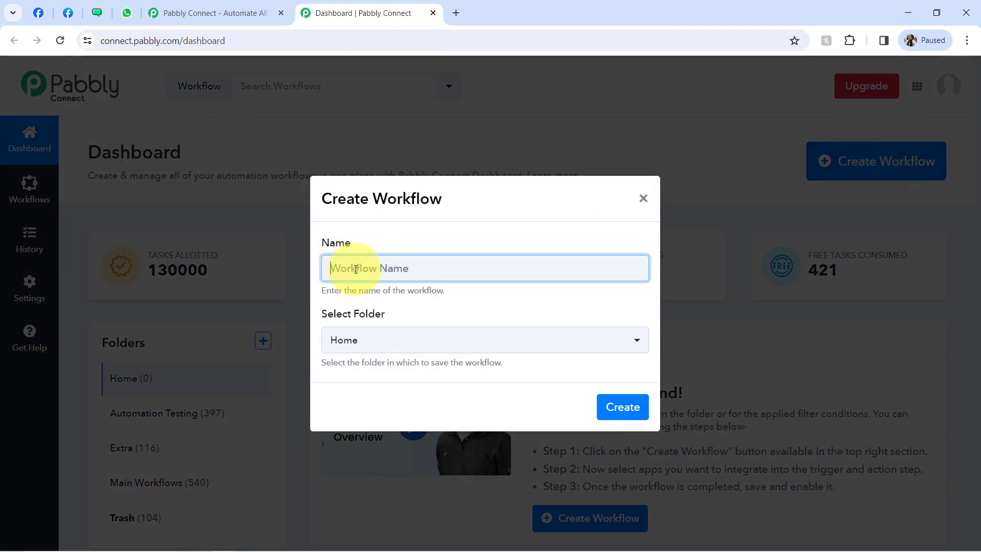
- Create the workflow 'WhatsApp Automation for Real Estate Business' in the Main Workflows folder
text(WhatsApp Automation for Real Estate Business)
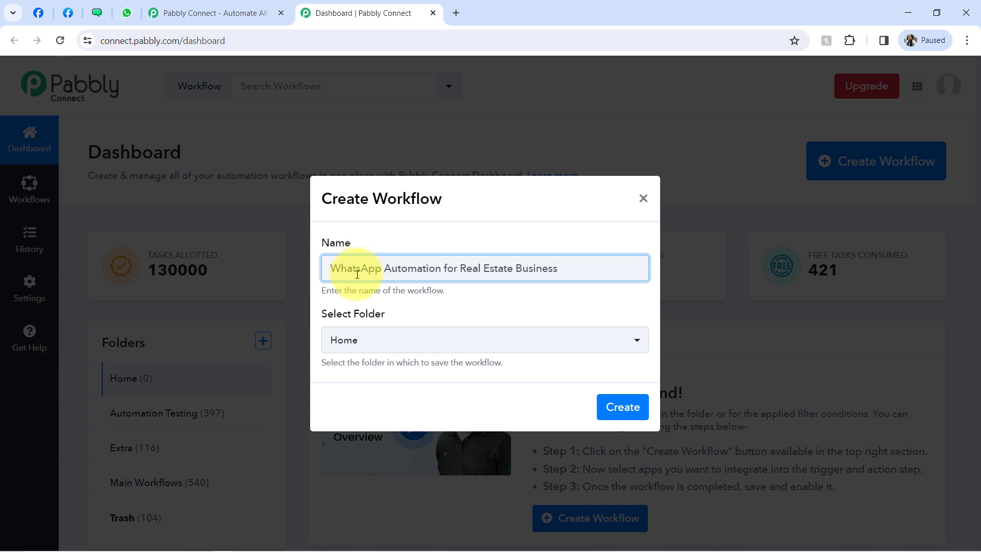
drag(365, 274, 423, 274)
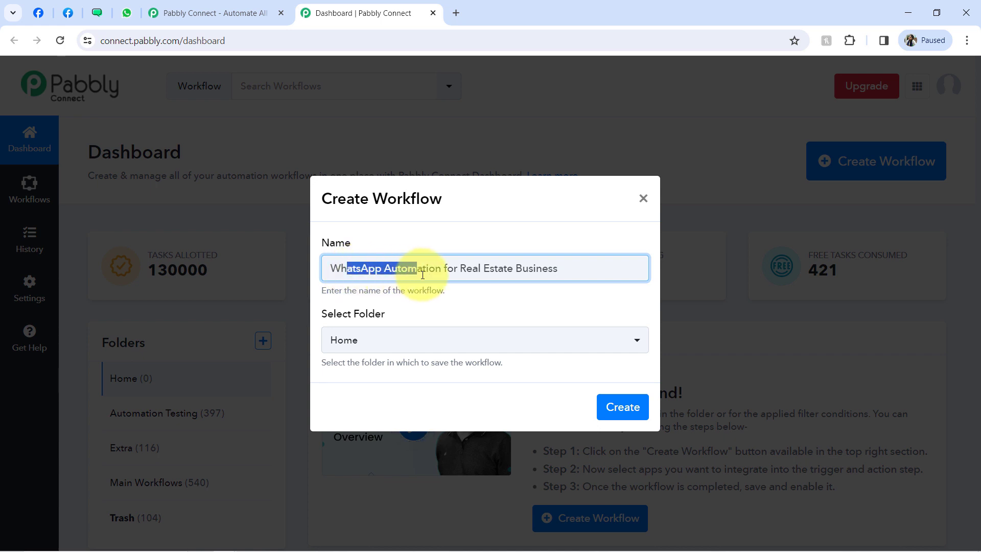
click(422, 274)
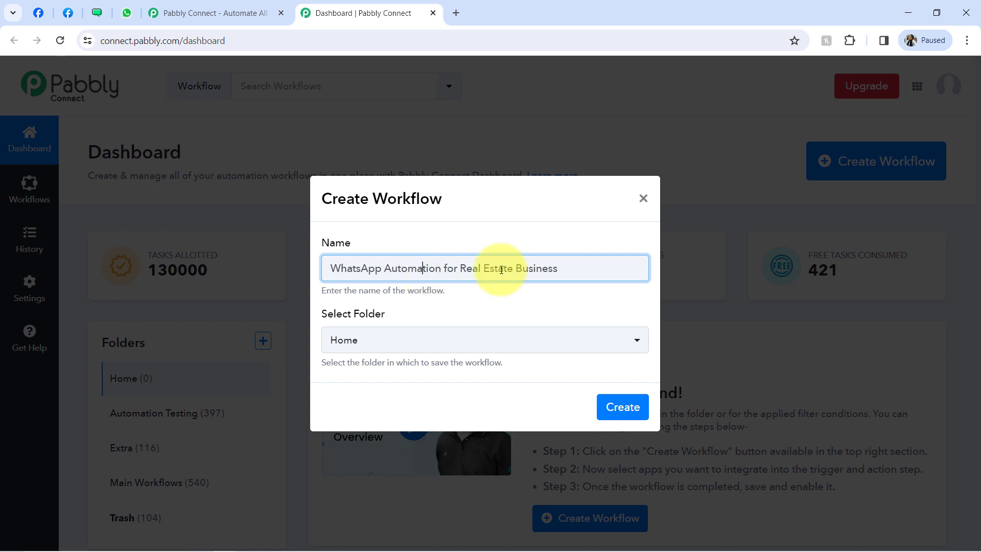
drag(351, 313, 396, 314)
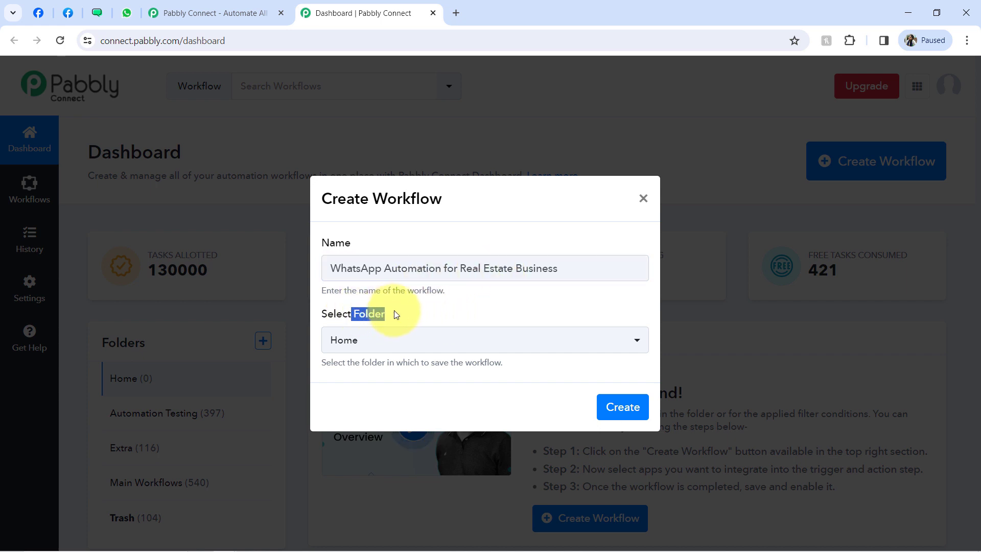
click(368, 339)
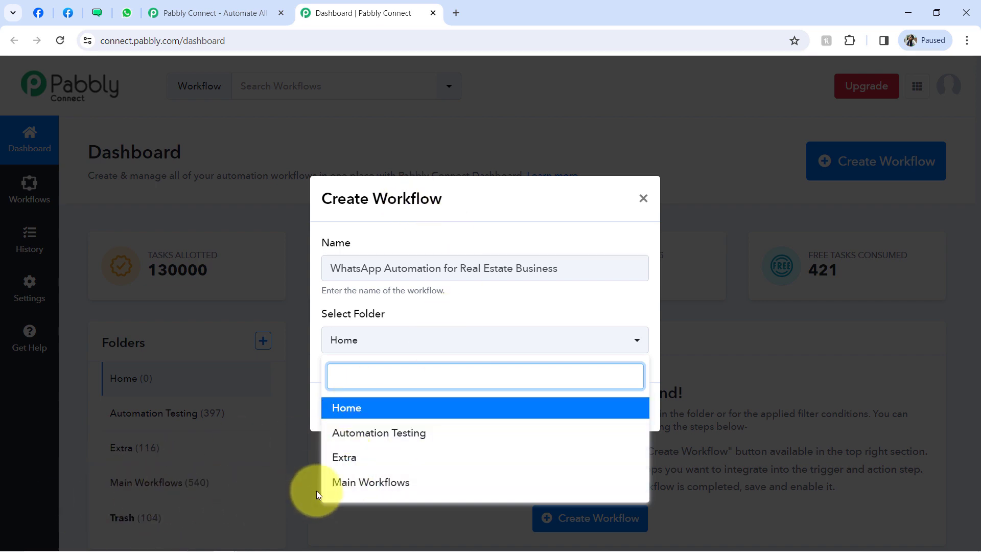
click(339, 483)
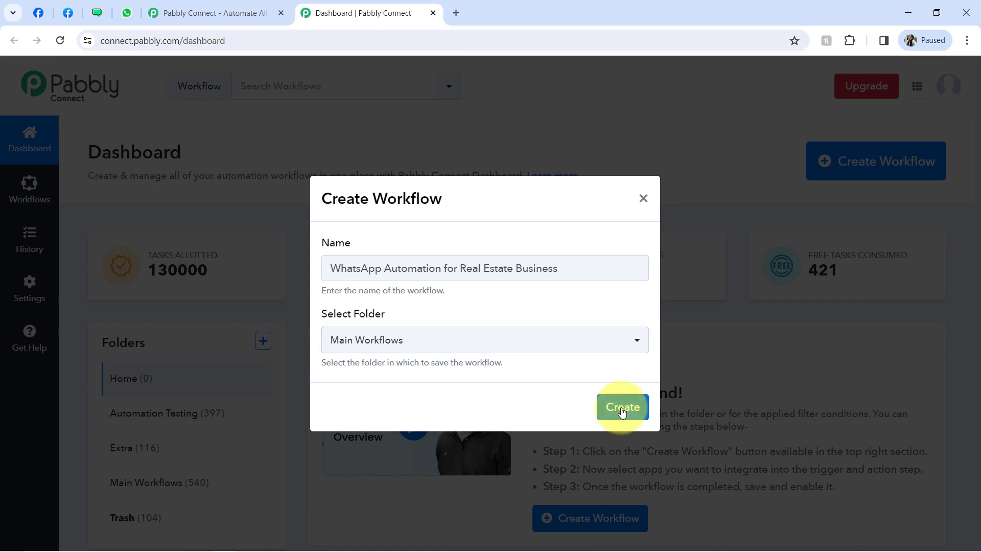
click(622, 407)
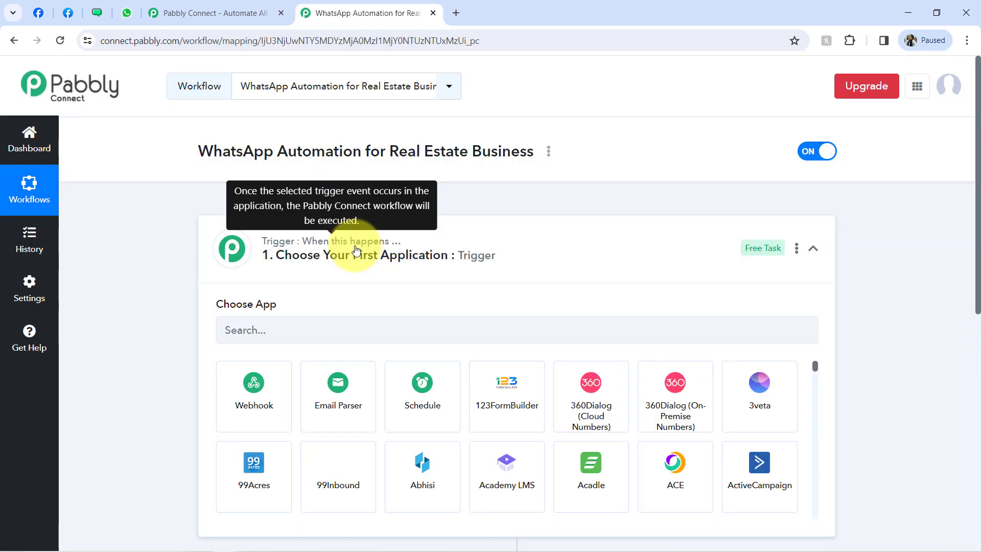
- Search the trigger's app list for 'fac' and choose Facebook Lead Ads
click(356, 249)
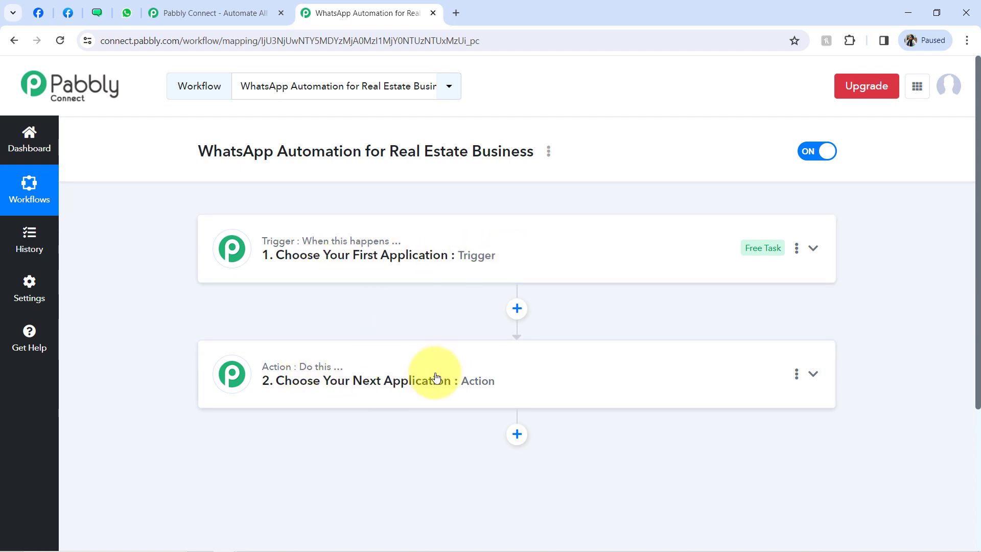
click(394, 254)
drag(214, 153, 501, 157)
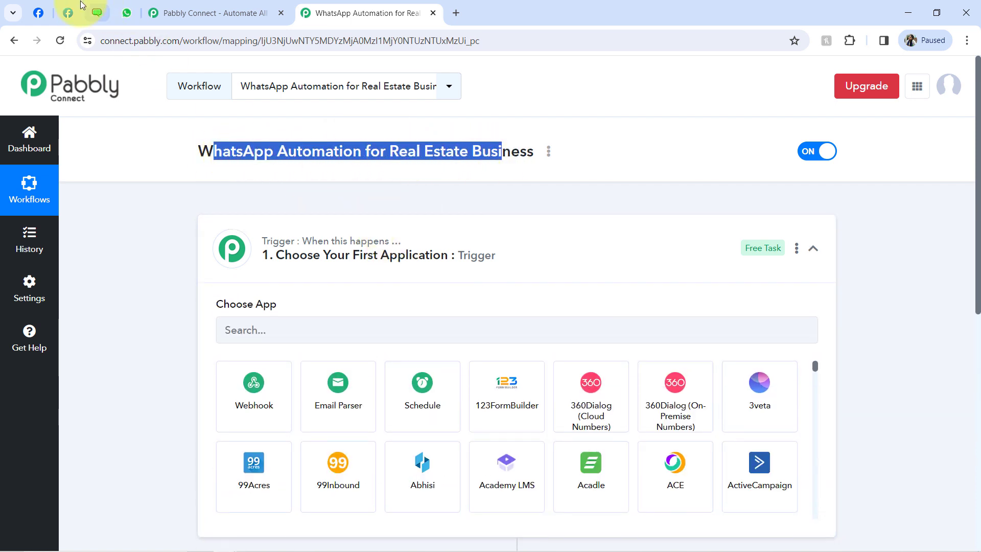
click(68, 13)
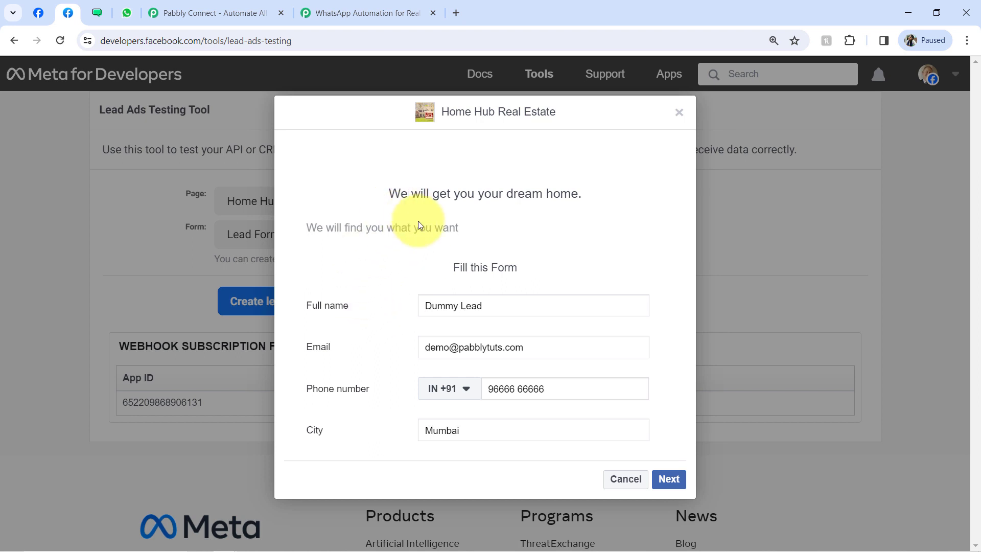
click(373, 11)
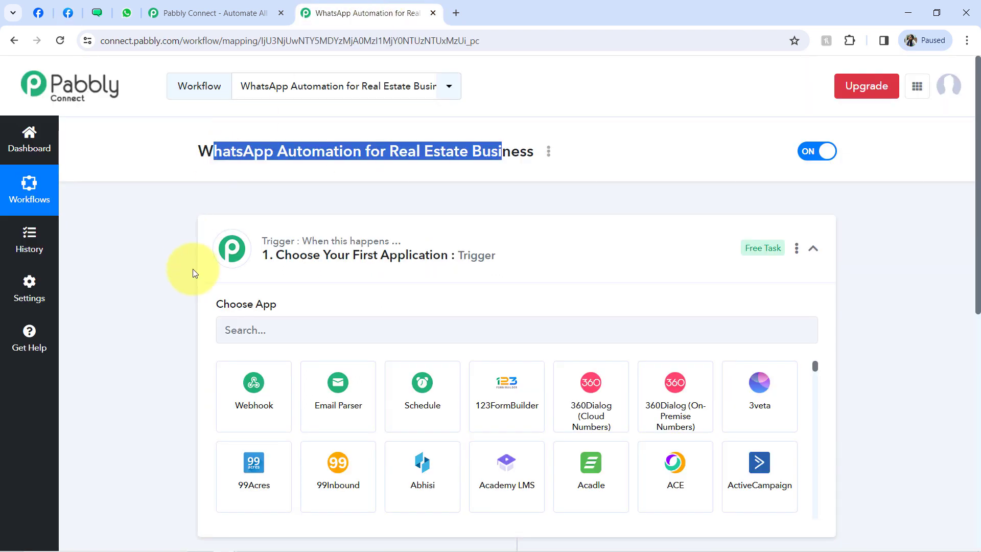
click(260, 332)
text(facebo)
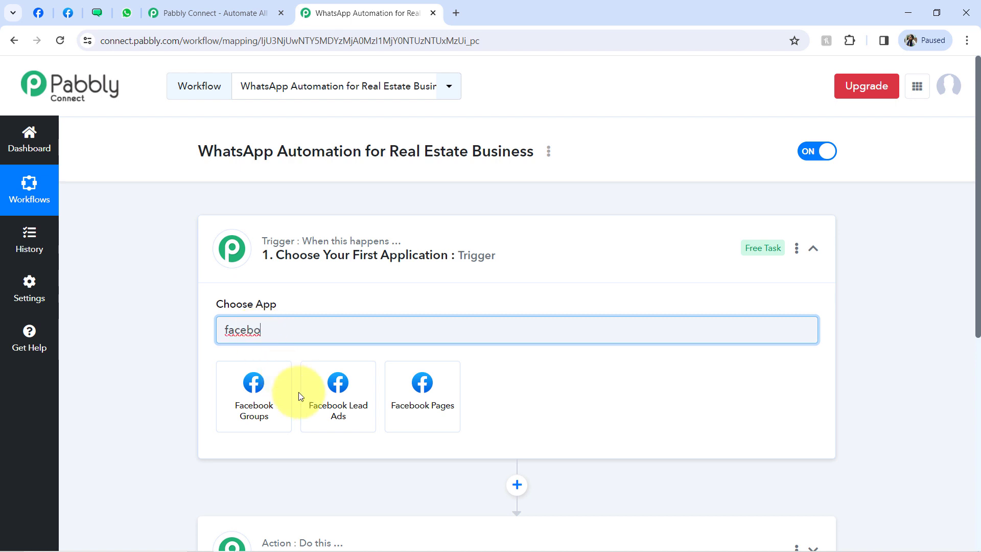
click(329, 392)
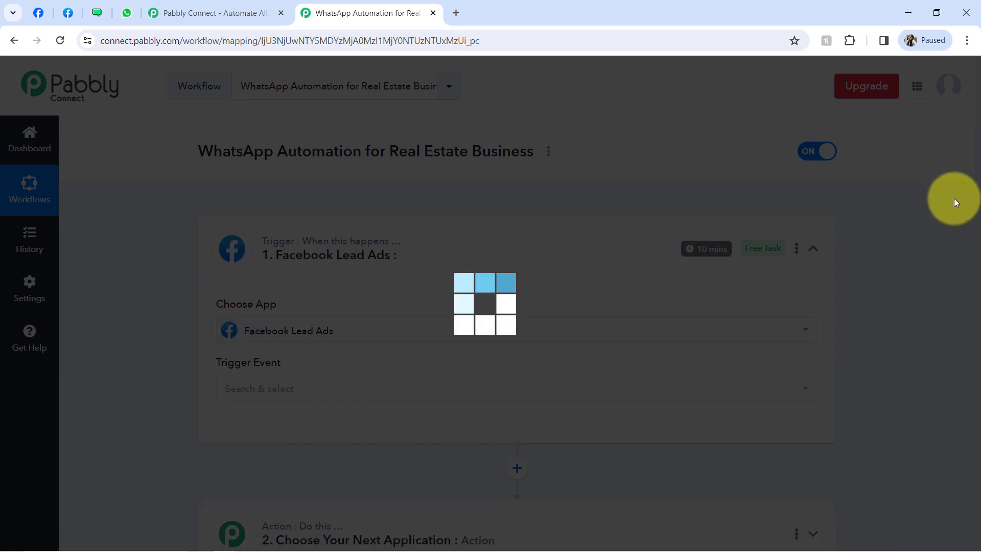
scroll(966, 204, down, 6)
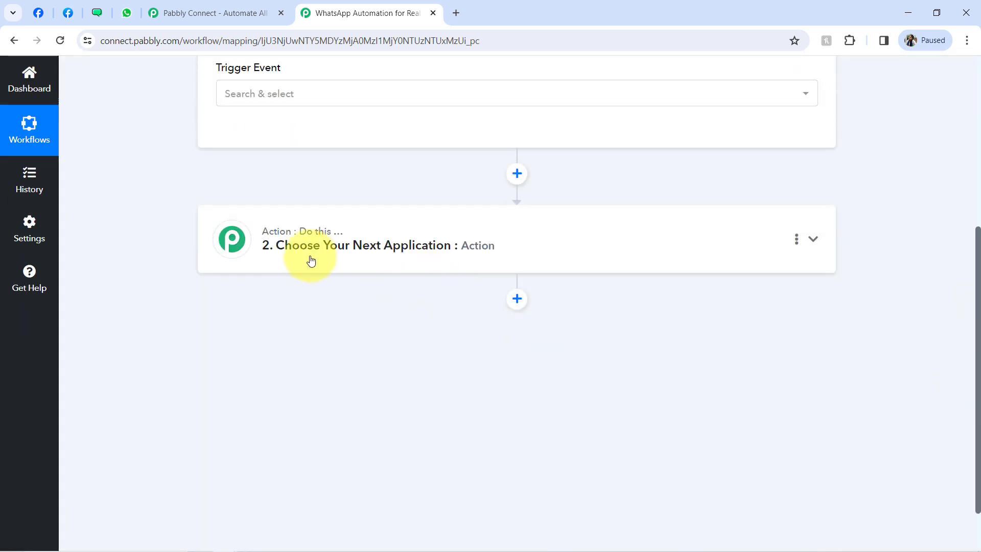
- Set the first action step's app to WATI, then add a second action step also using WATI
click(311, 256)
click(239, 307)
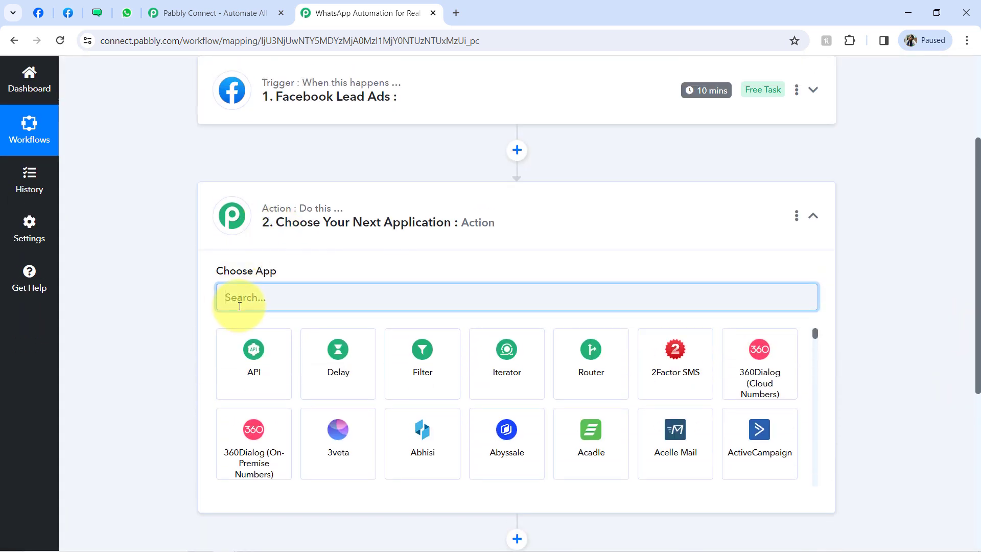
text(wati)
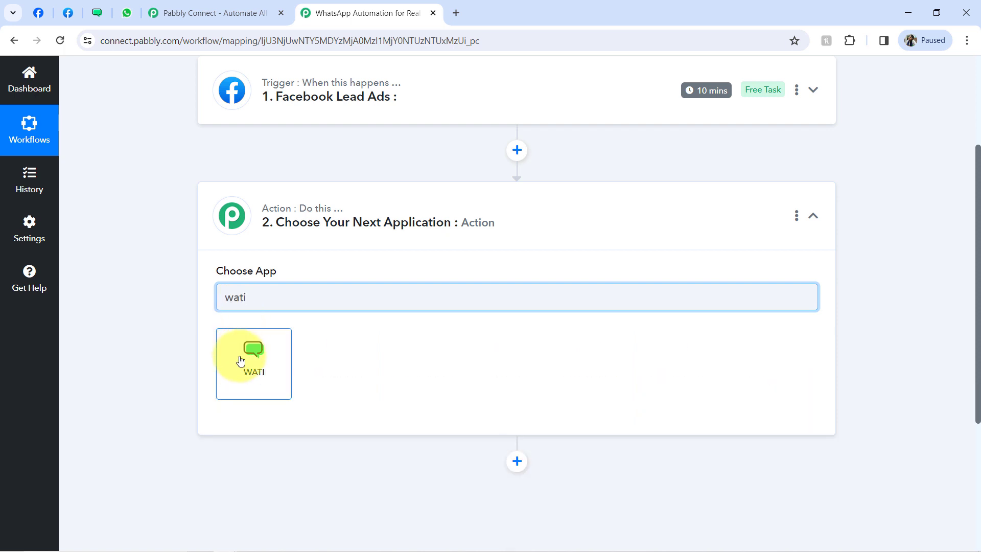
click(284, 350)
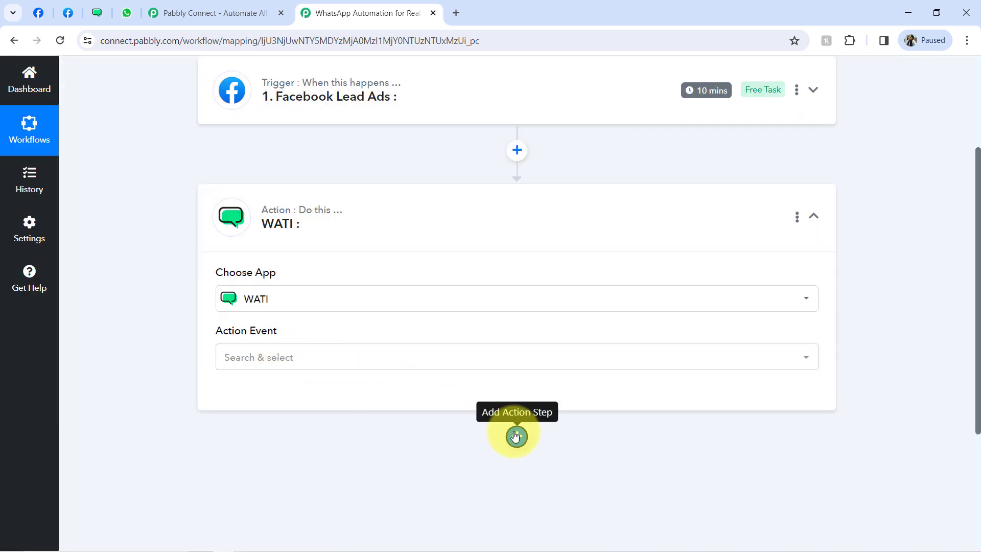
click(516, 436)
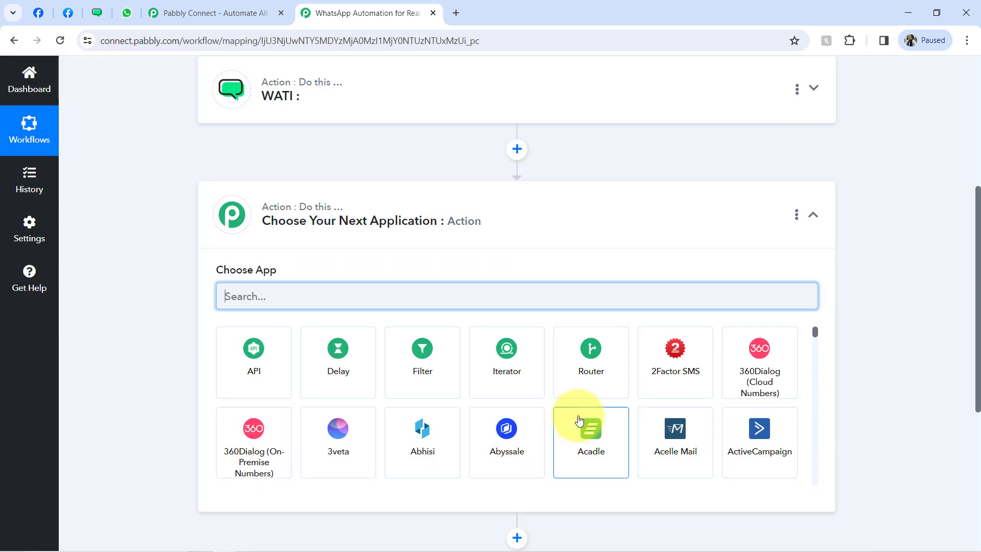
text(wat)
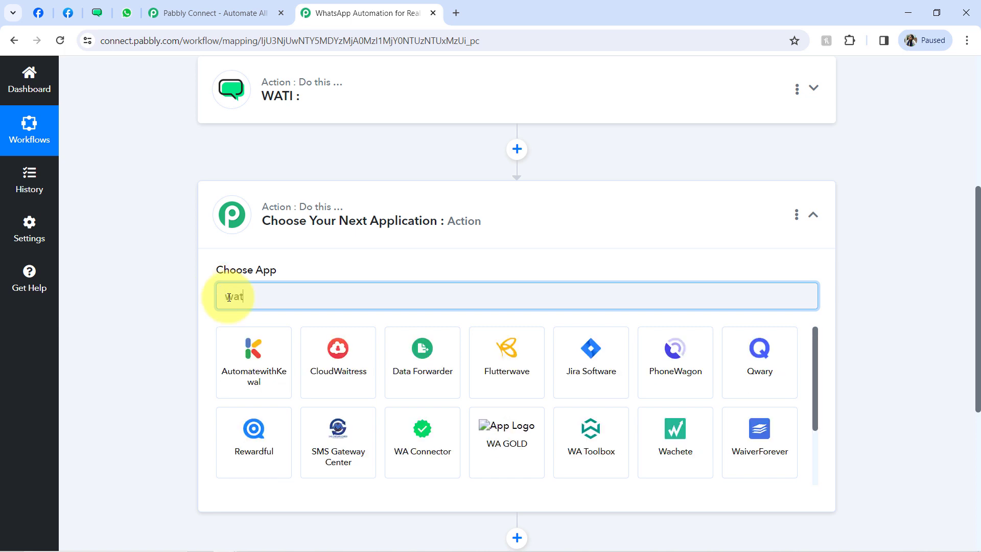
text(i)
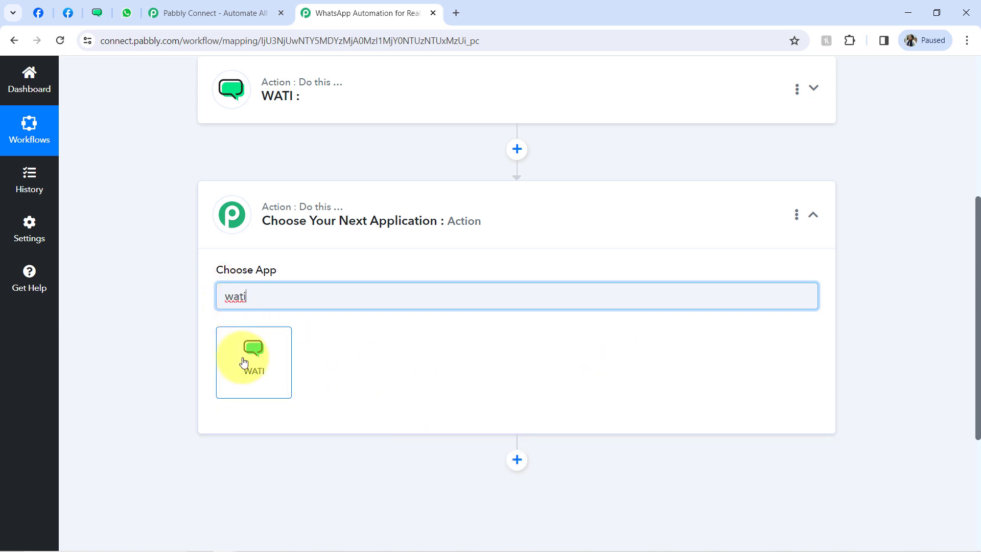
click(245, 364)
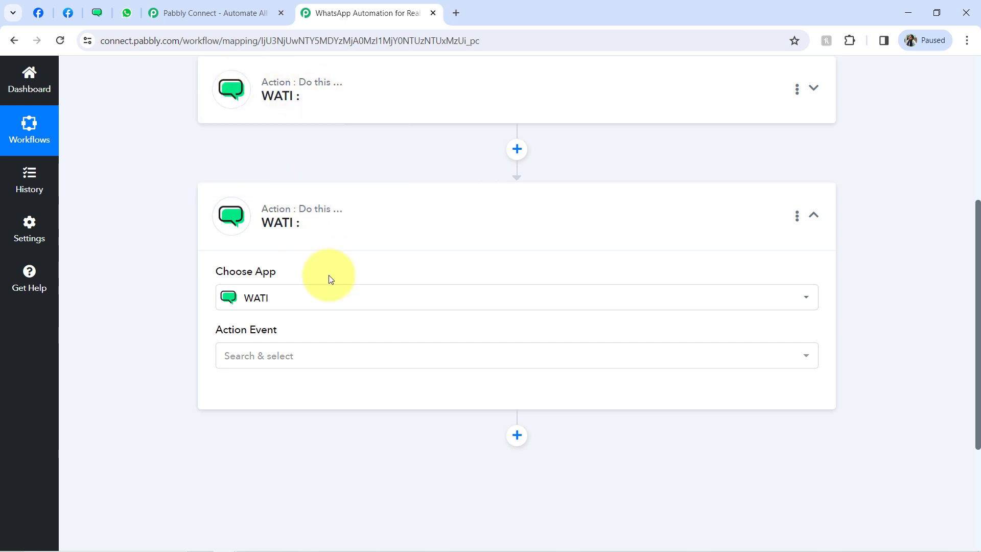
drag(976, 266, 975, 131)
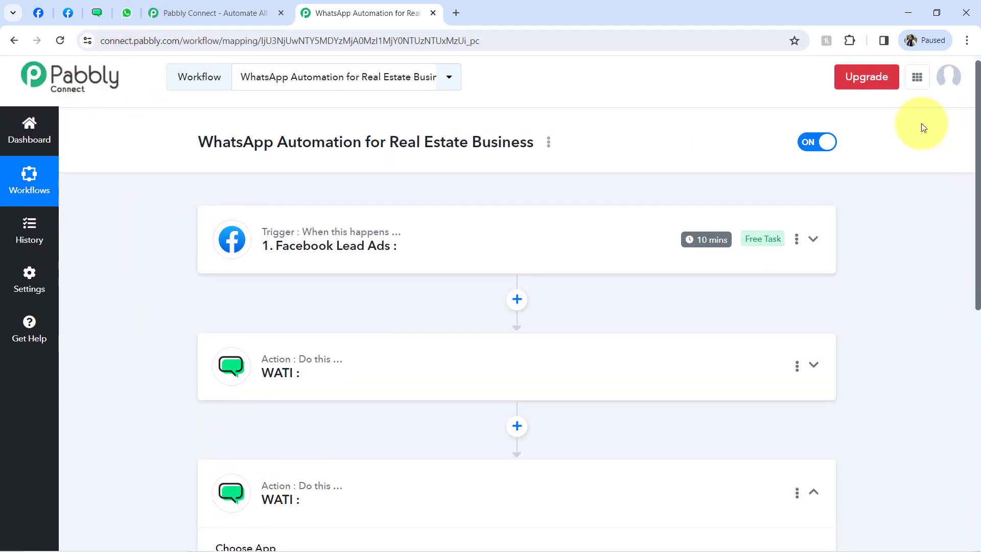
- Delete the extra empty action step added after the two WATI steps
drag(978, 156, 971, 344)
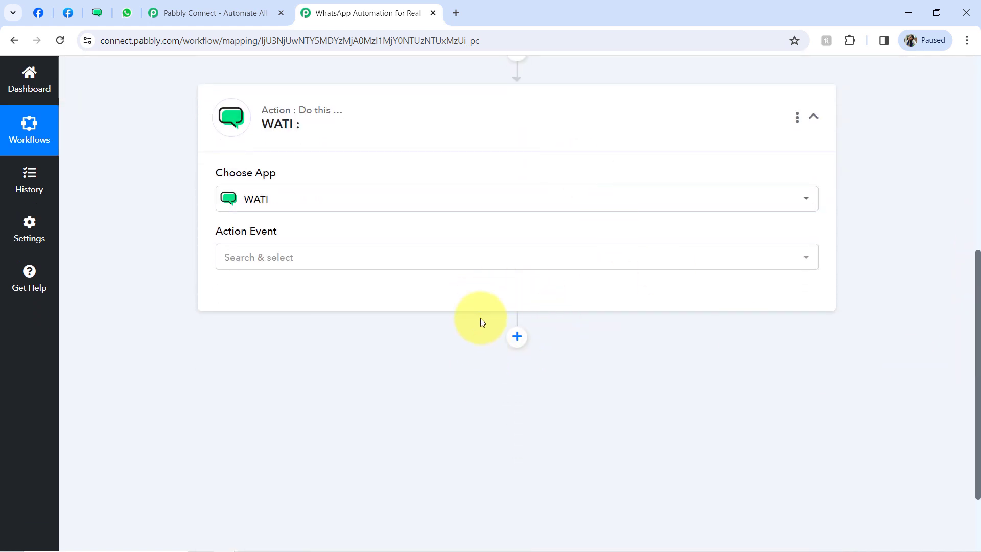
click(509, 337)
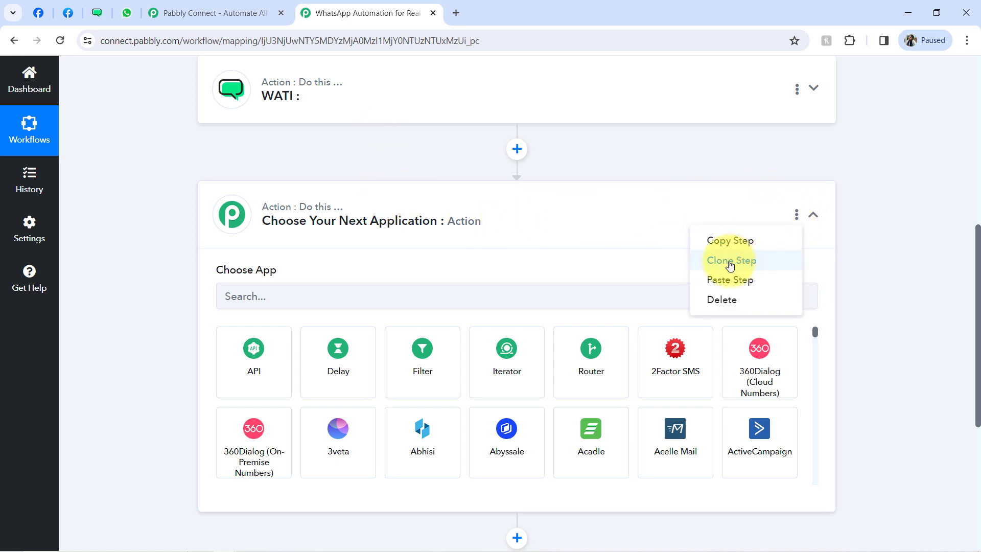
click(724, 300)
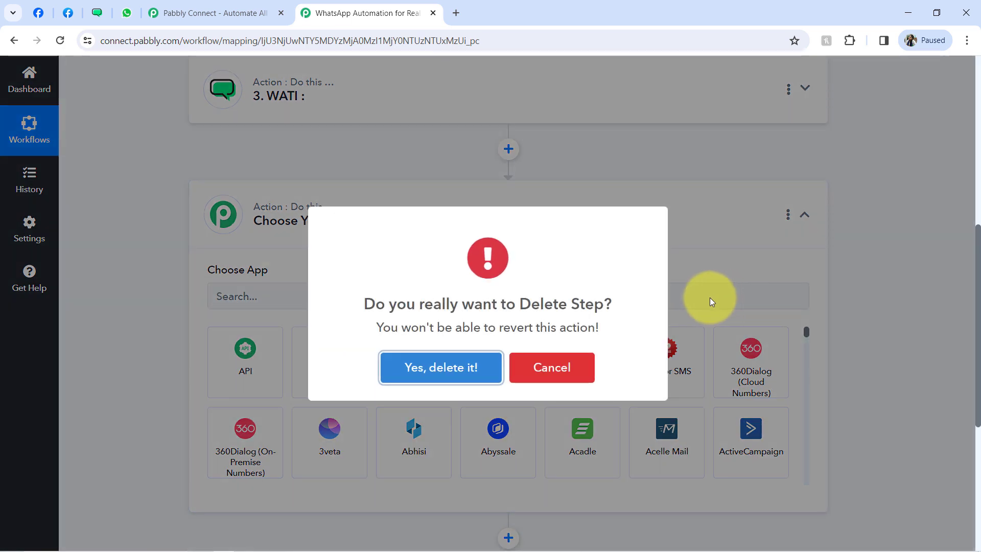
click(452, 367)
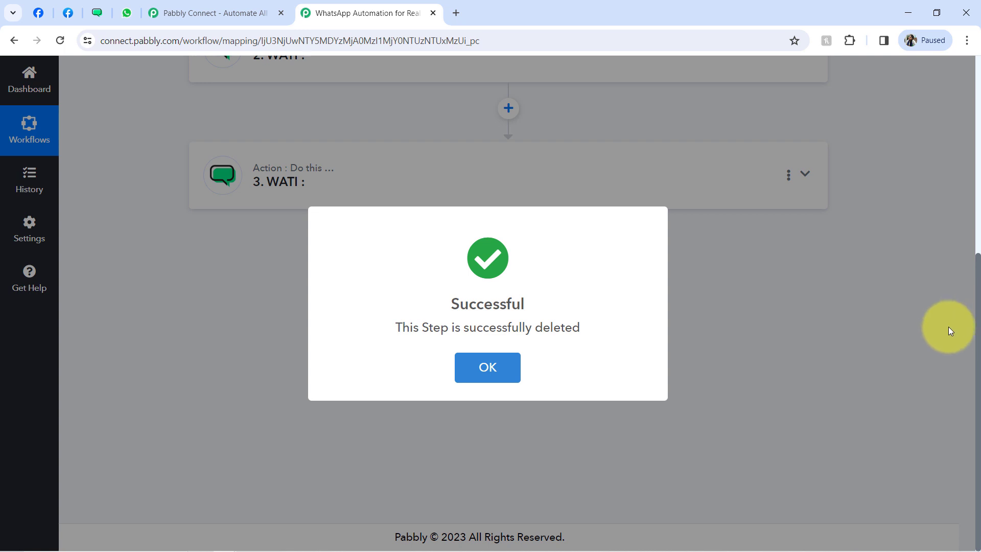
click(946, 328)
drag(979, 340, 963, 109)
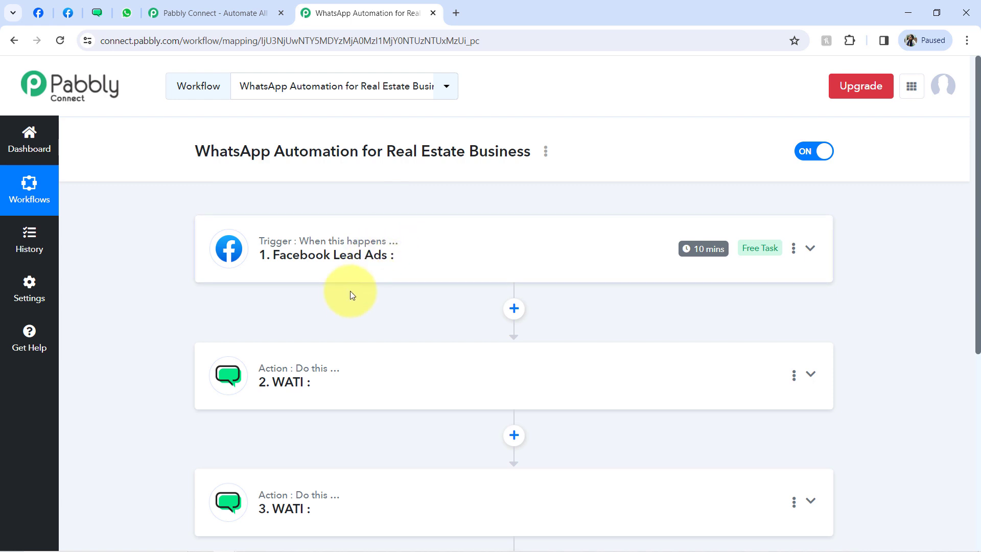
- Expand the Facebook Lead Ads trigger step and show its trigger event choices
click(357, 249)
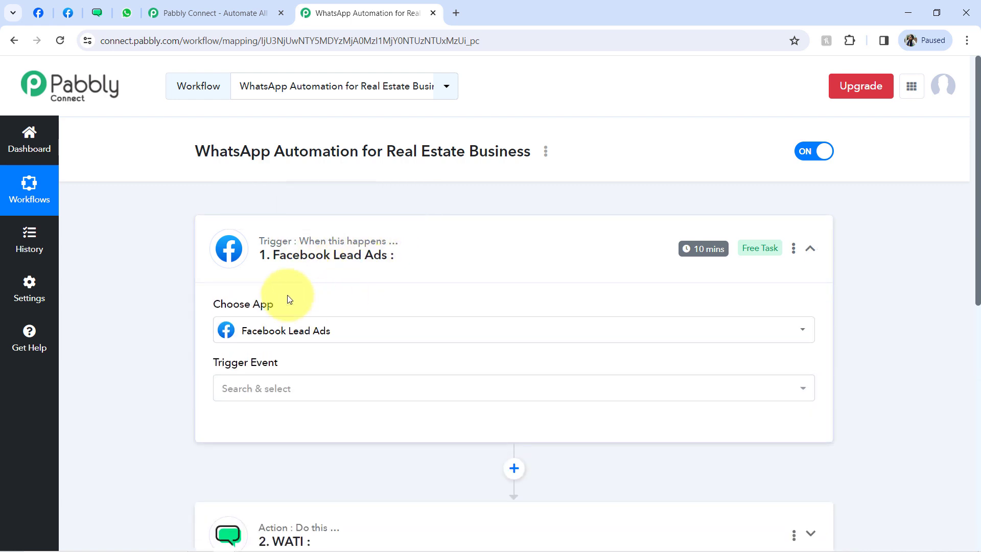
mouse_move(228, 309)
drag(223, 308, 274, 305)
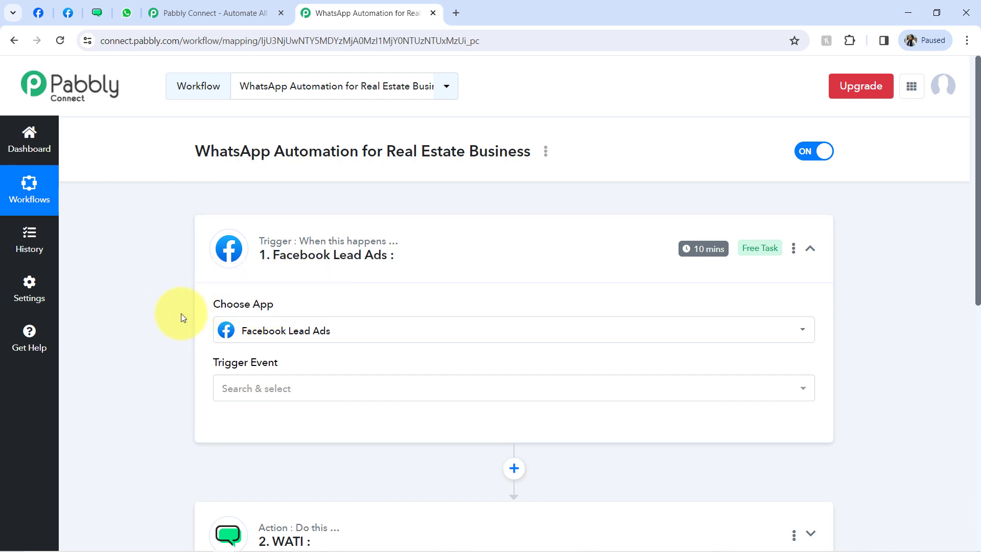
click(289, 255)
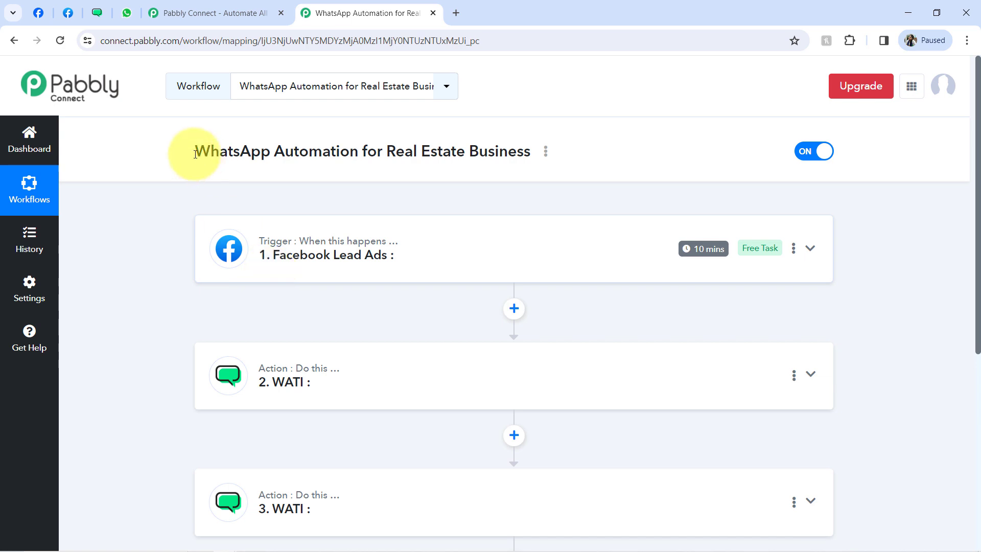
click(65, 14)
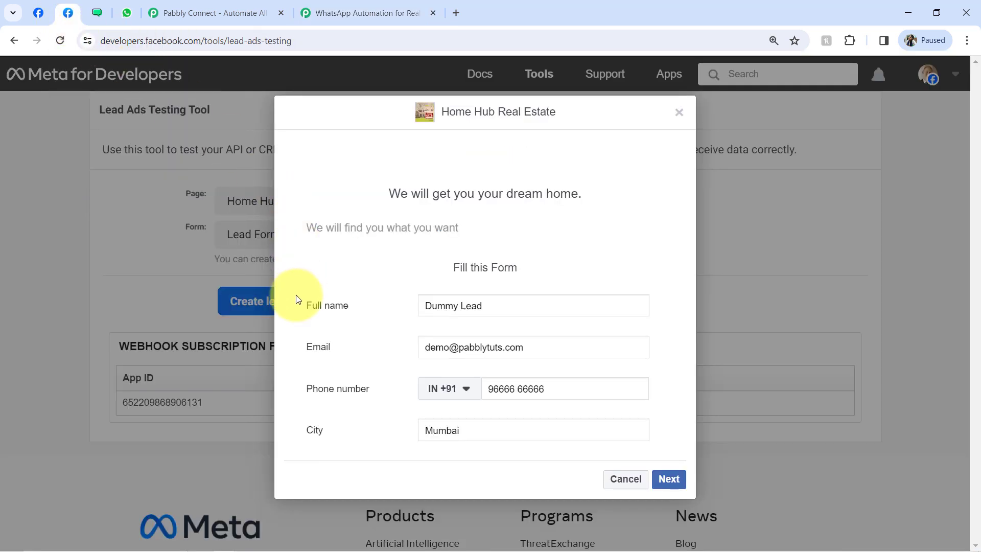
click(380, 6)
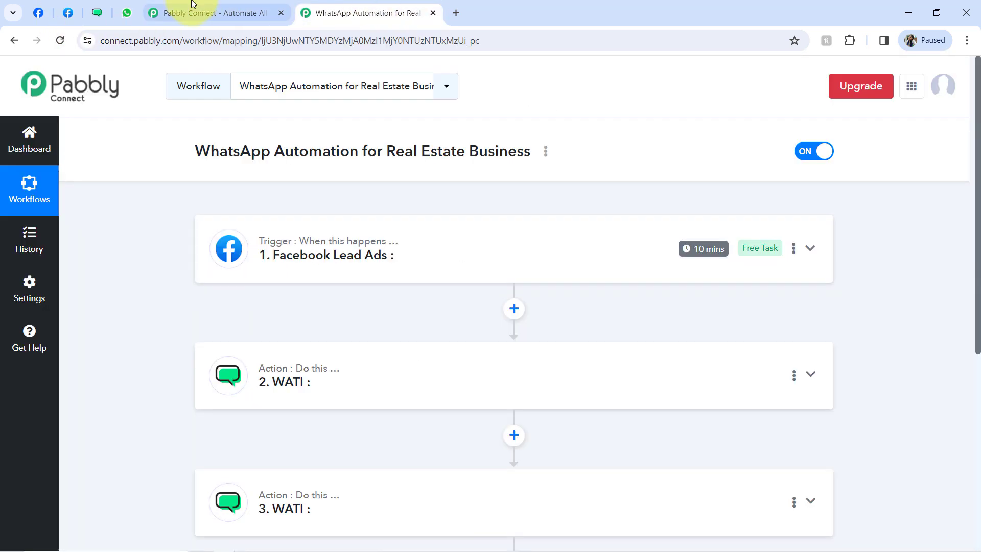
click(71, 14)
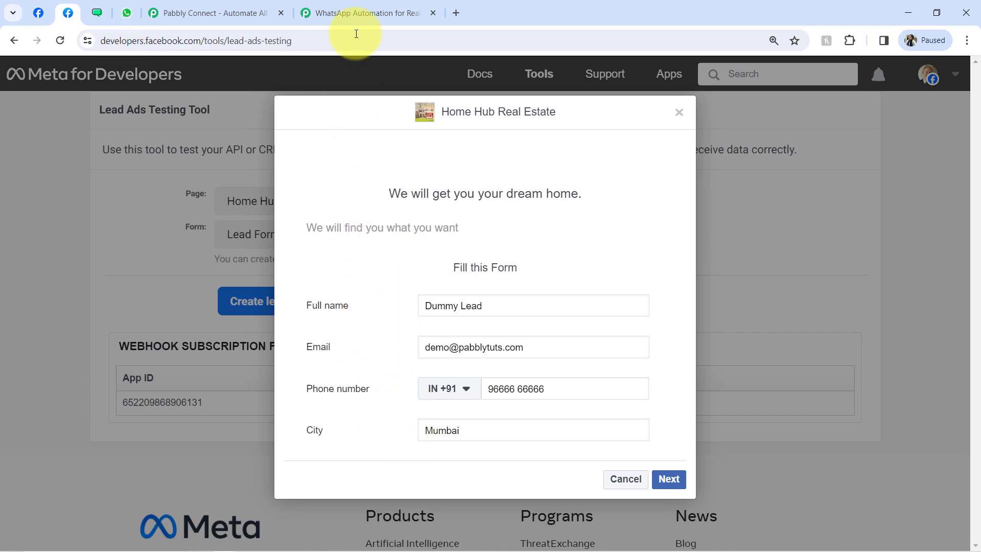
click(342, 6)
click(298, 266)
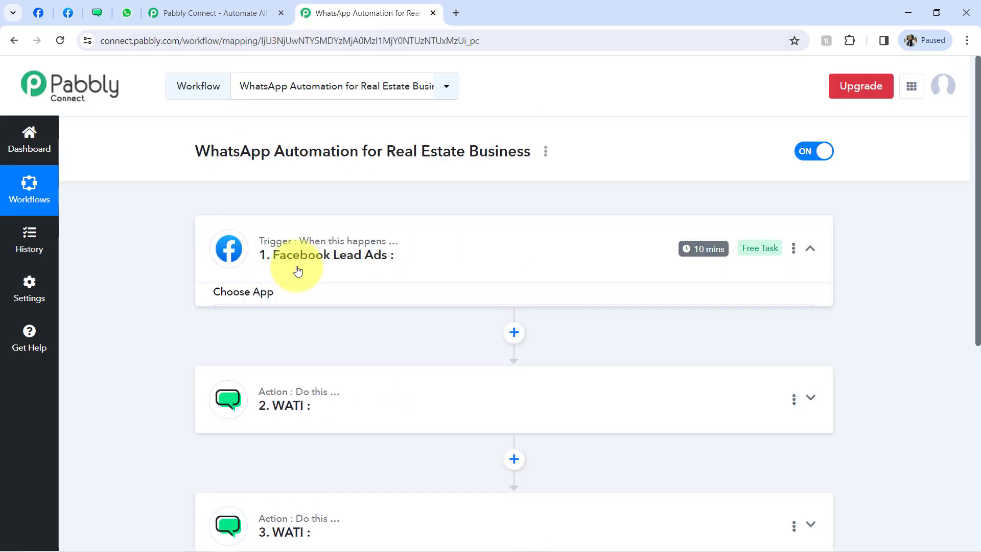
click(248, 386)
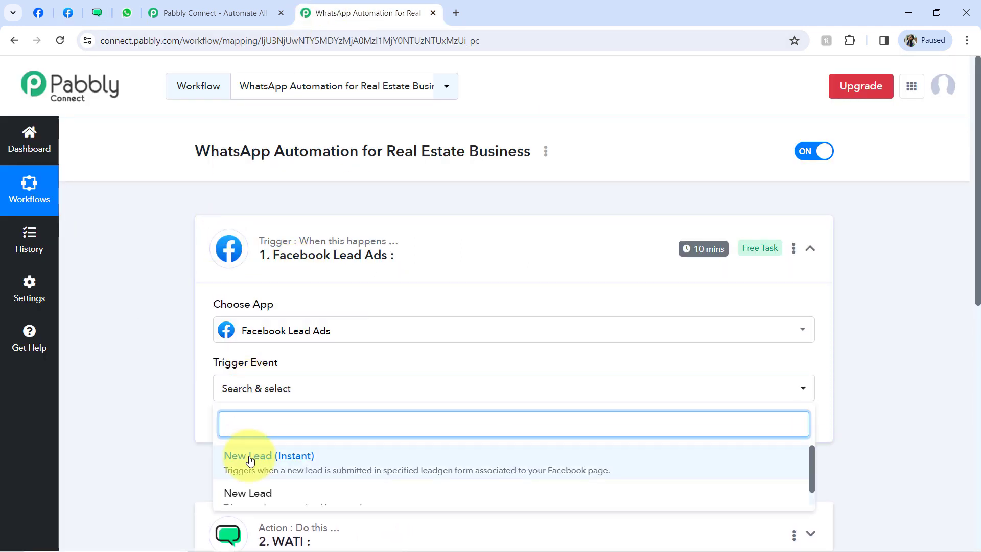
- Choose New Lead (Instant) as the trigger event and authorize a new Facebook Lead Ads connection
click(248, 517)
click(257, 427)
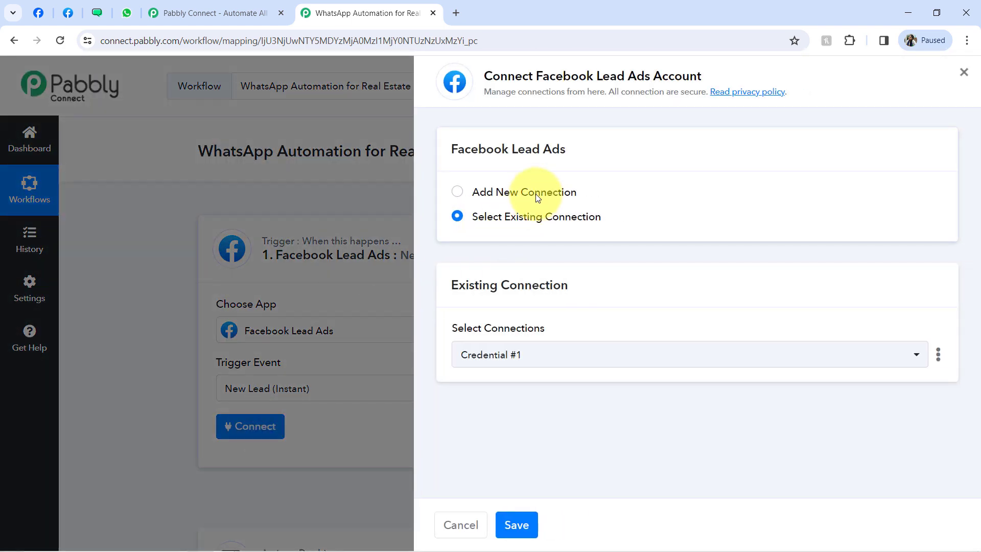
click(536, 193)
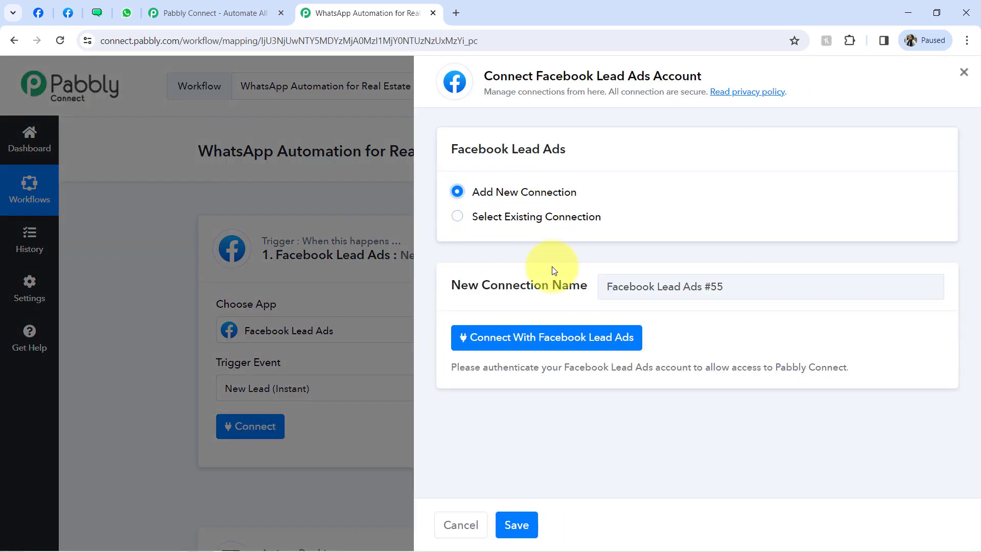
click(522, 345)
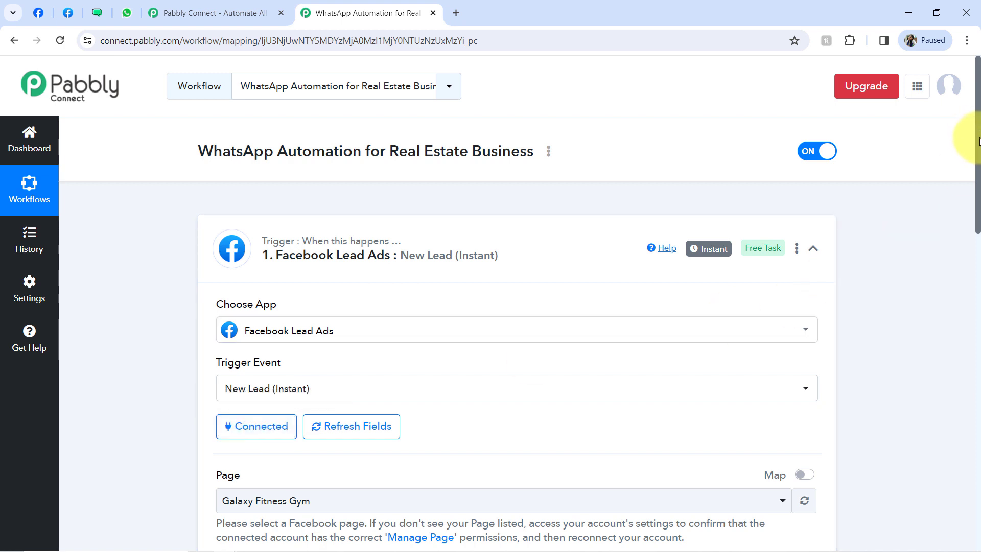
drag(979, 141, 978, 257)
drag(213, 156, 237, 156)
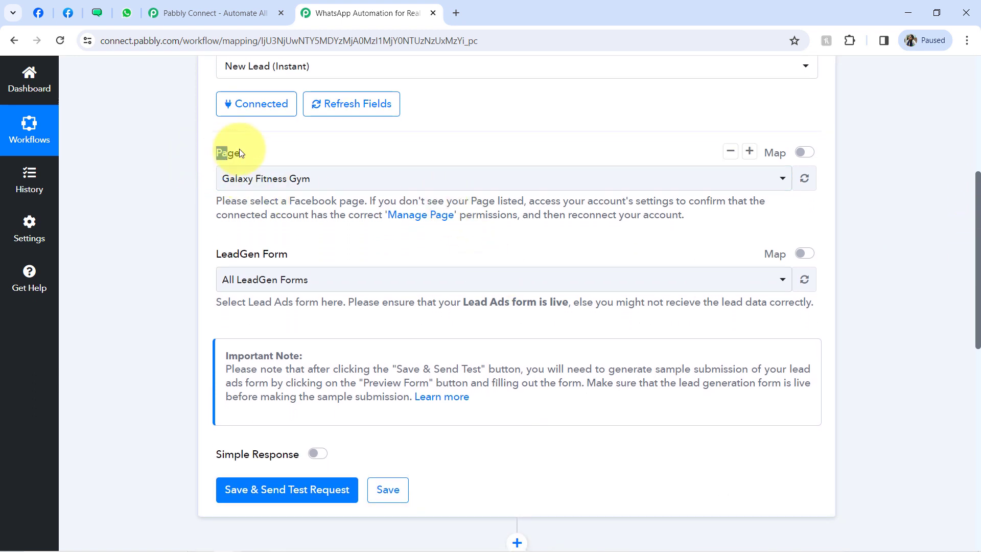
- Set the trigger's page to Home Hub Real Estate and its LeadGen Form to Lead Form
click(231, 179)
click(196, 177)
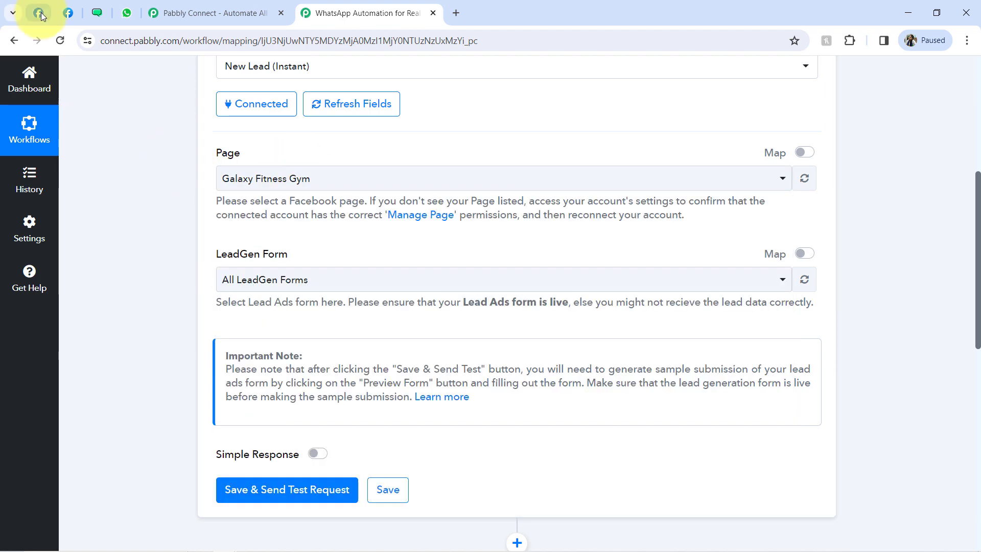
click(39, 13)
triple_click(506, 300)
key(ctrl+c)
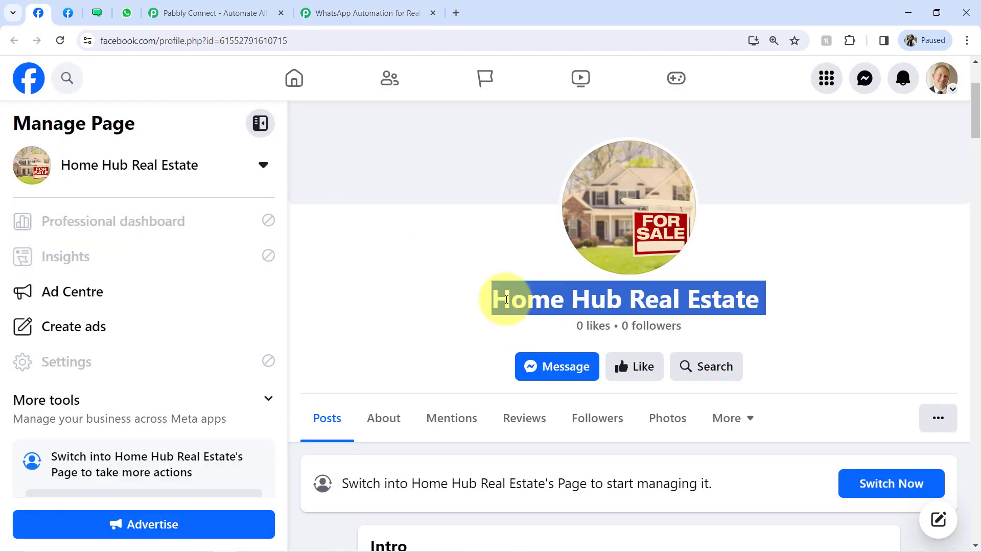
click(337, 12)
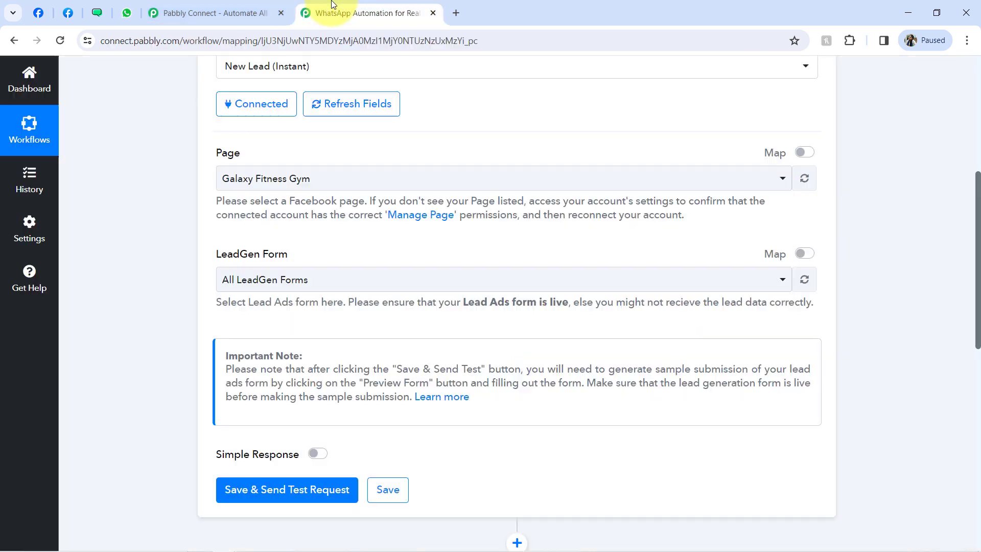
click(231, 186)
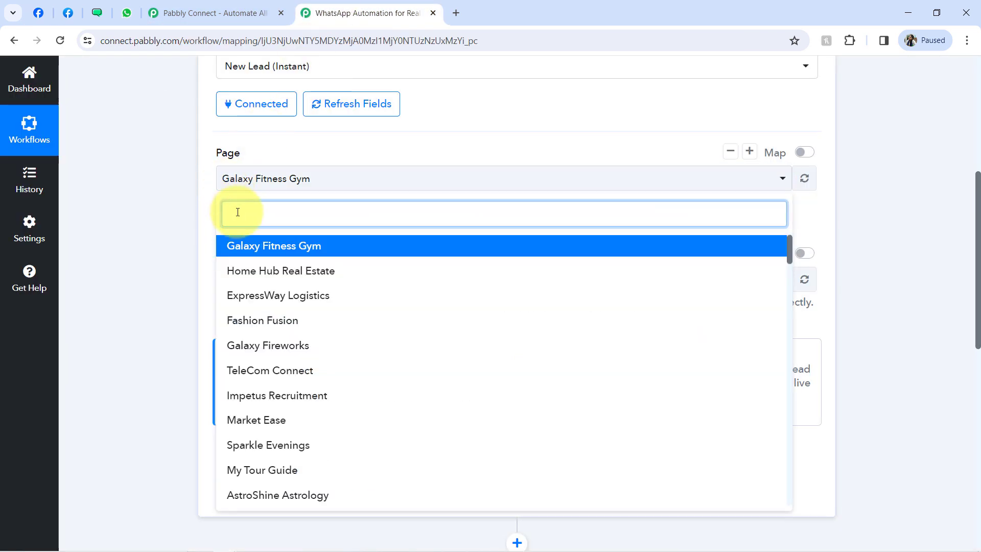
key(ctrl+v)
key(BackSpace)
click(237, 245)
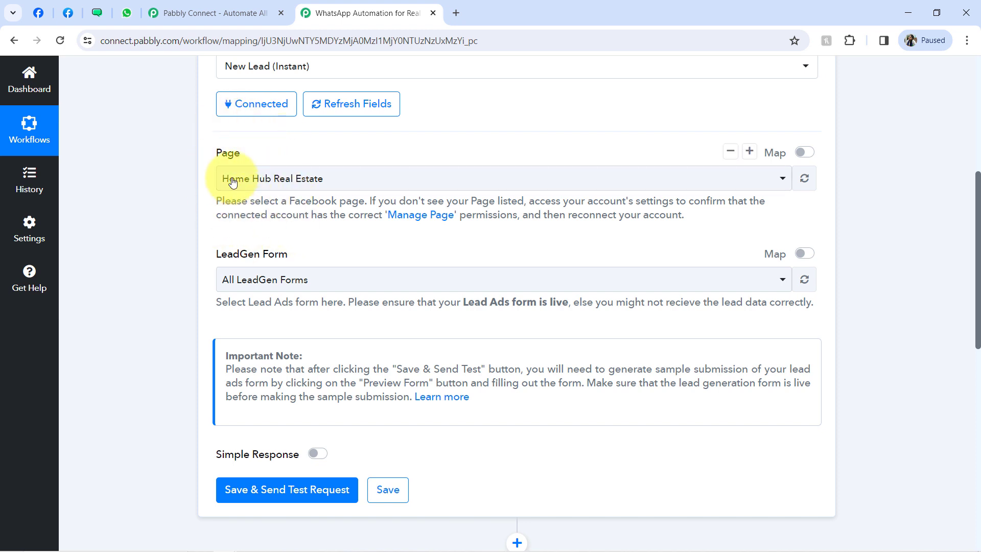
click(238, 288)
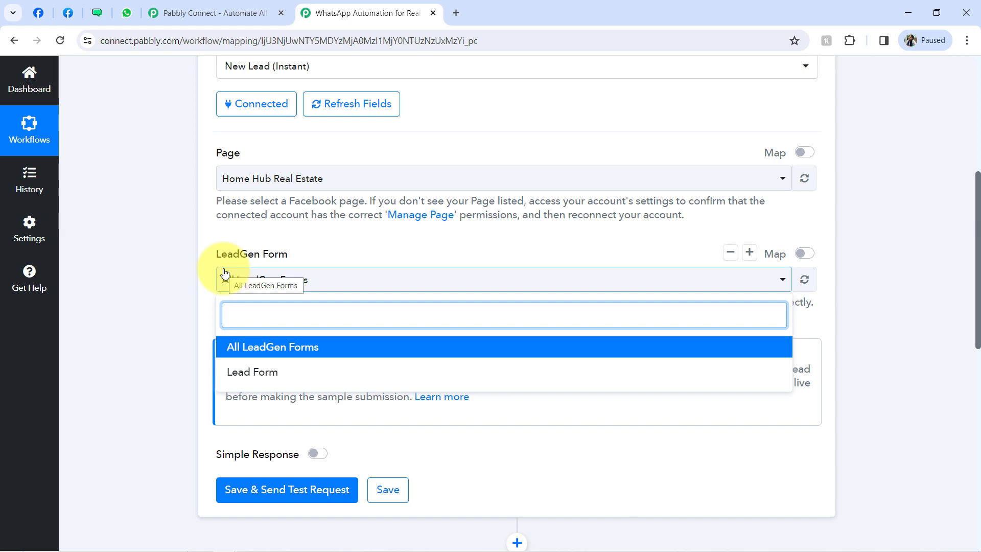
click(236, 372)
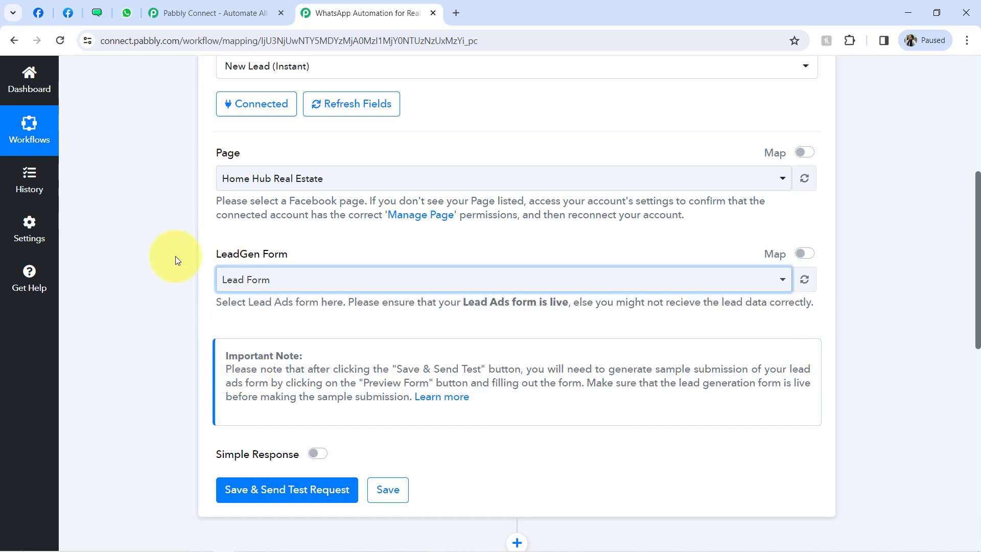
- Open Meta Business Suite from the Facebook page and go to Instant Forms
click(40, 14)
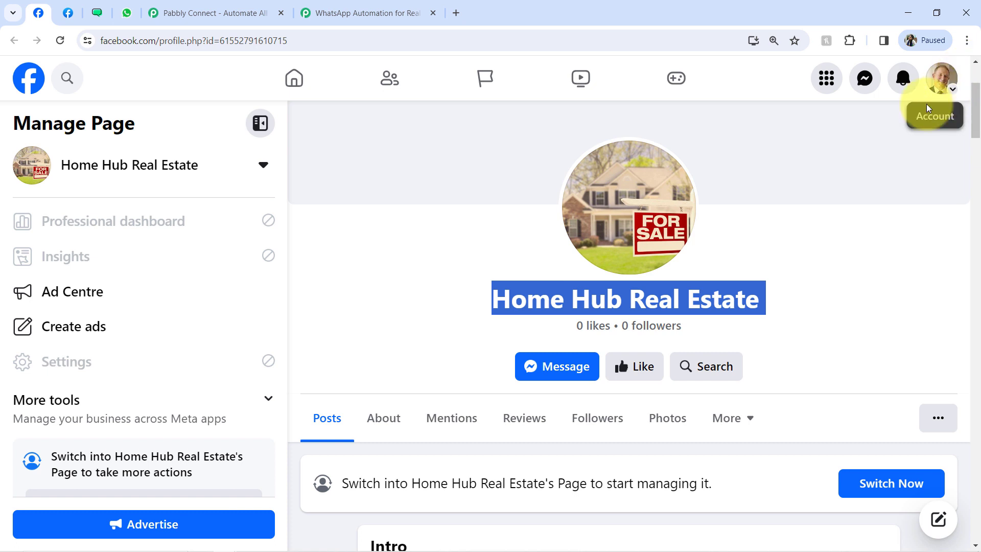
click(942, 82)
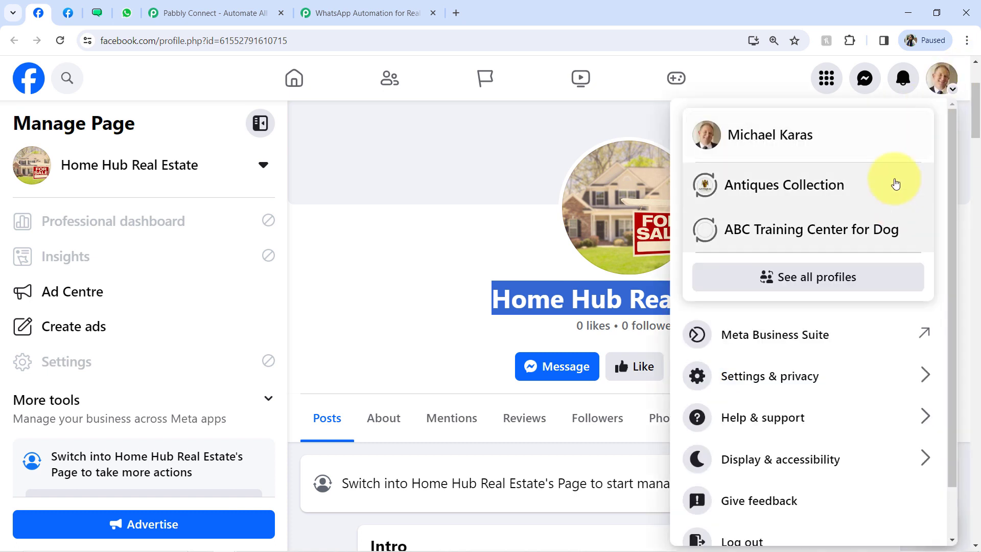
click(783, 333)
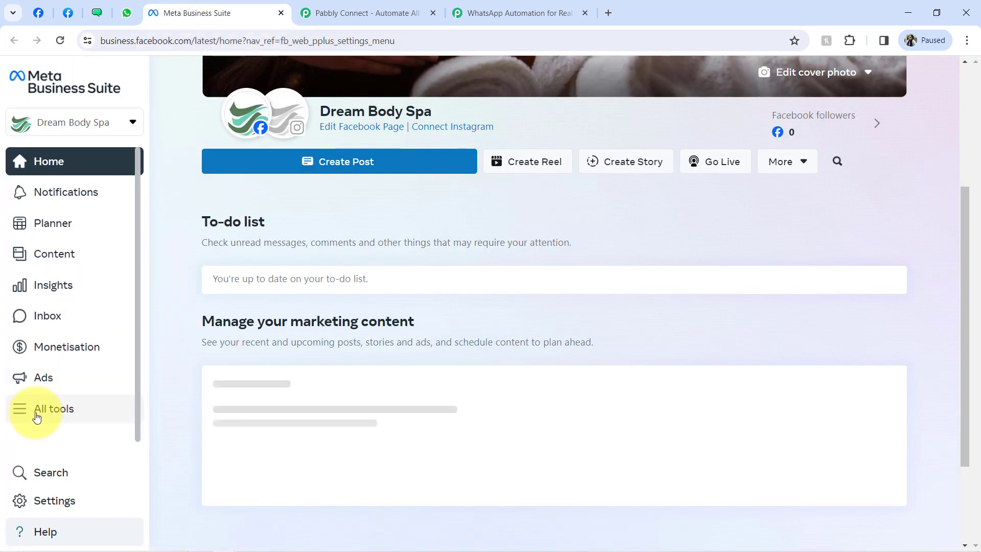
click(37, 415)
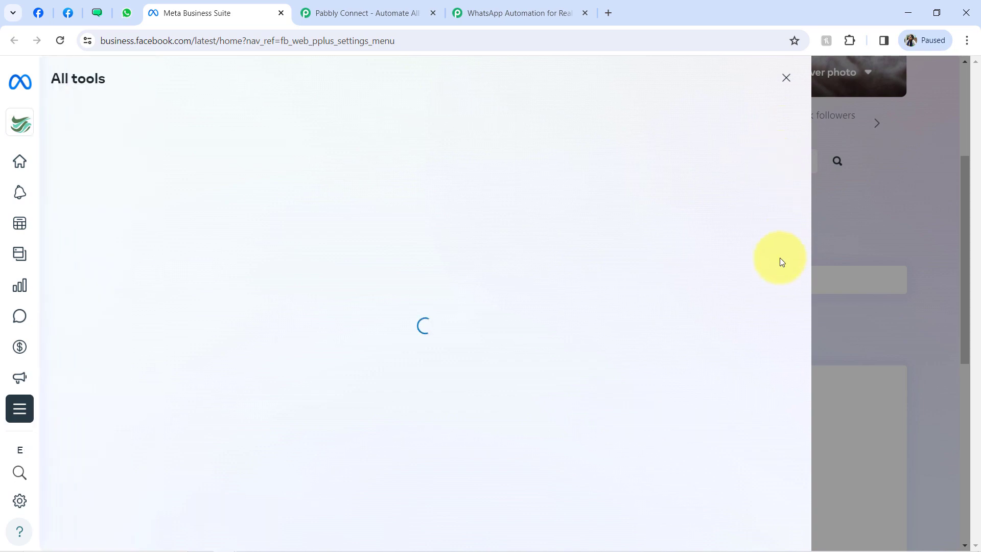
scroll(722, 393, down, 5)
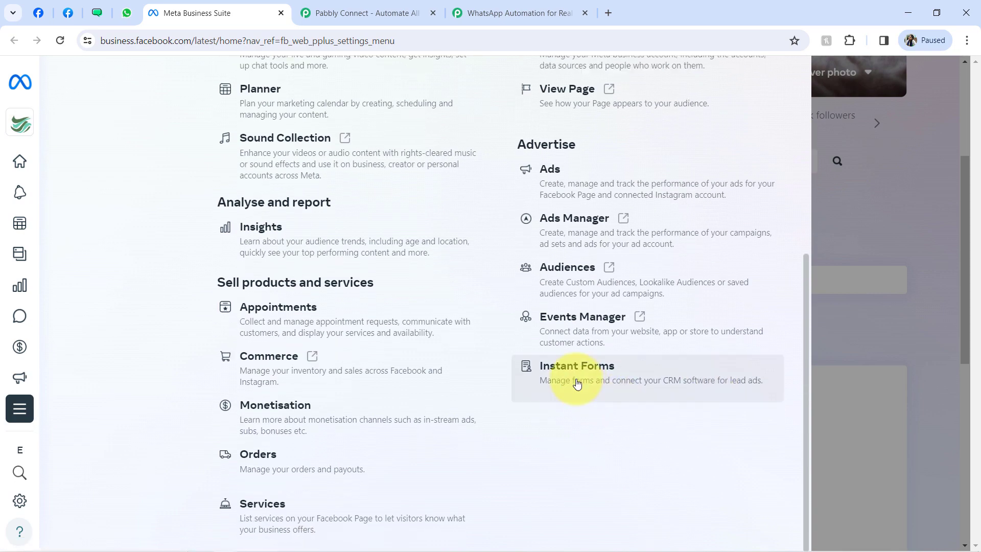
click(575, 385)
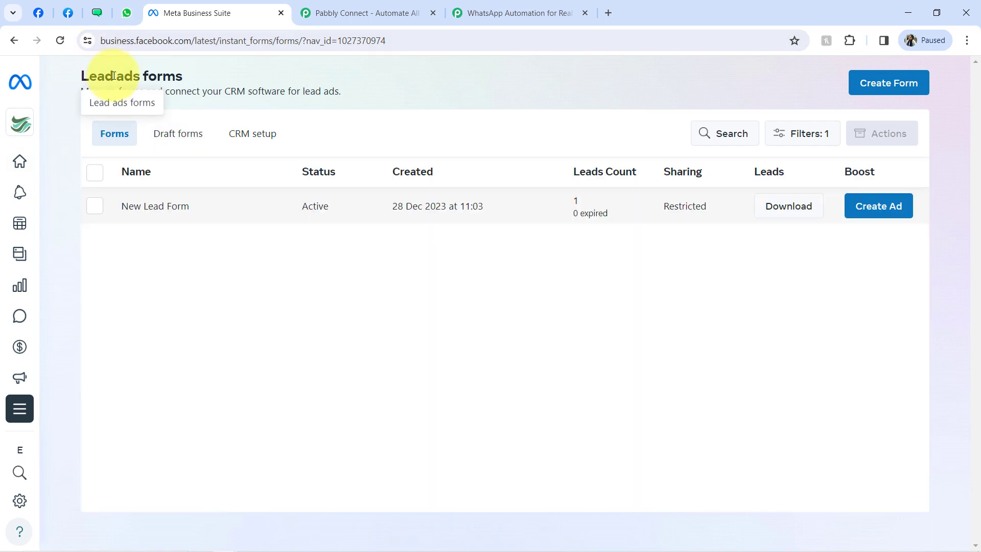
drag(106, 76, 182, 77)
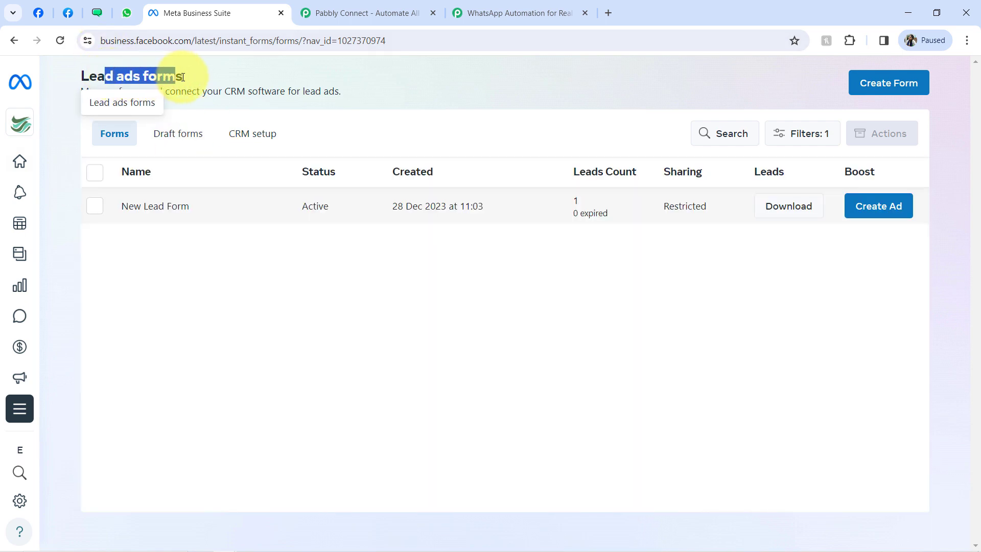
click(154, 210)
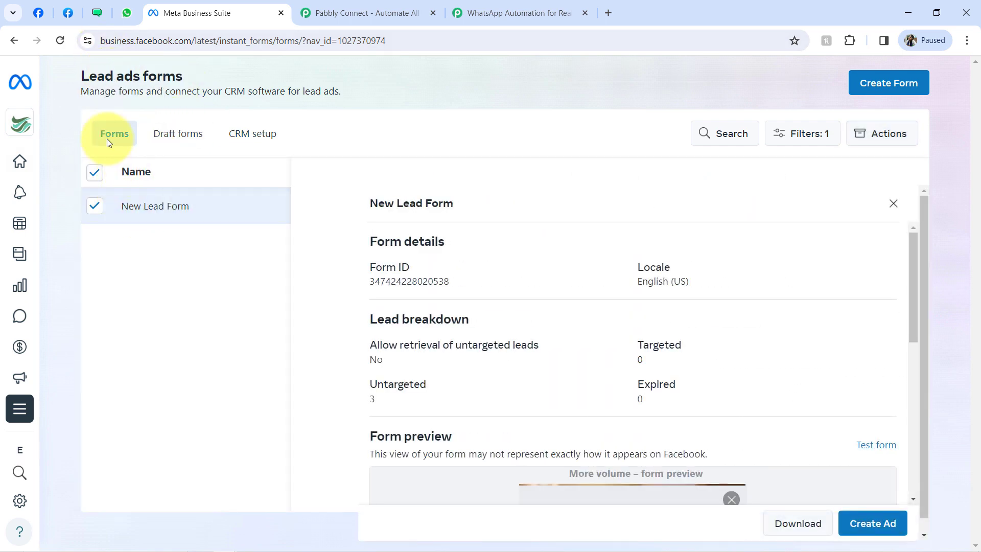
- Switch the business account to Home Hub Real Estate and open Lead Form's details
click(21, 125)
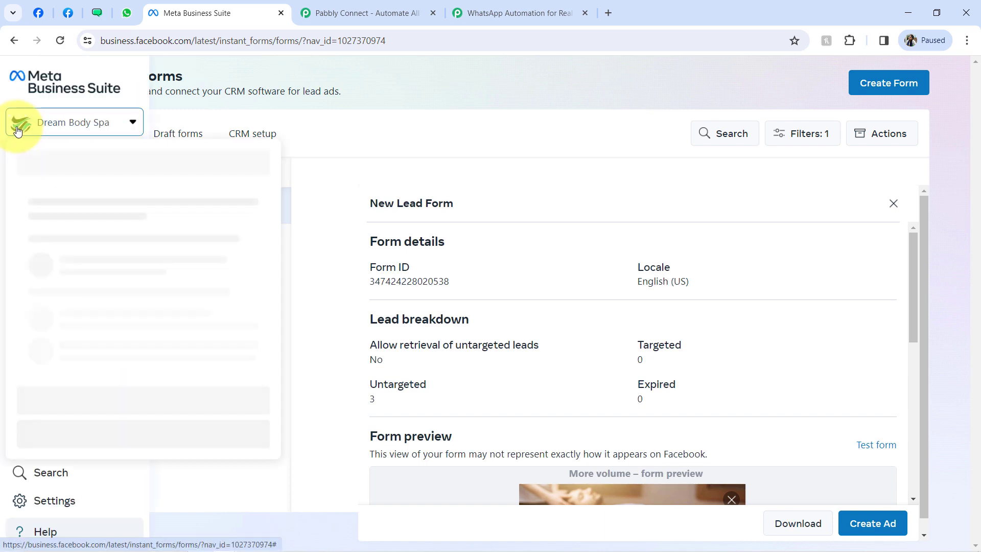
click(66, 161)
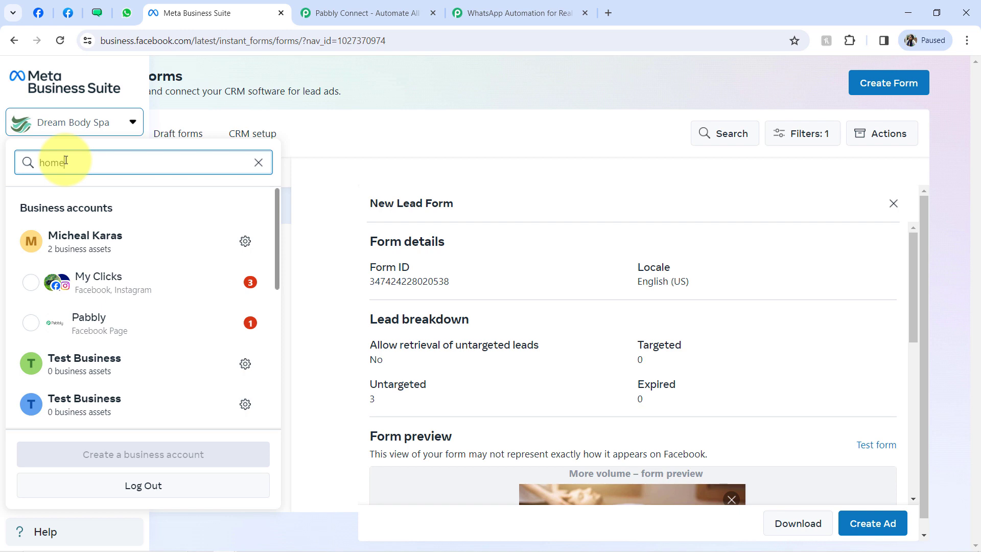
text(home)
click(83, 276)
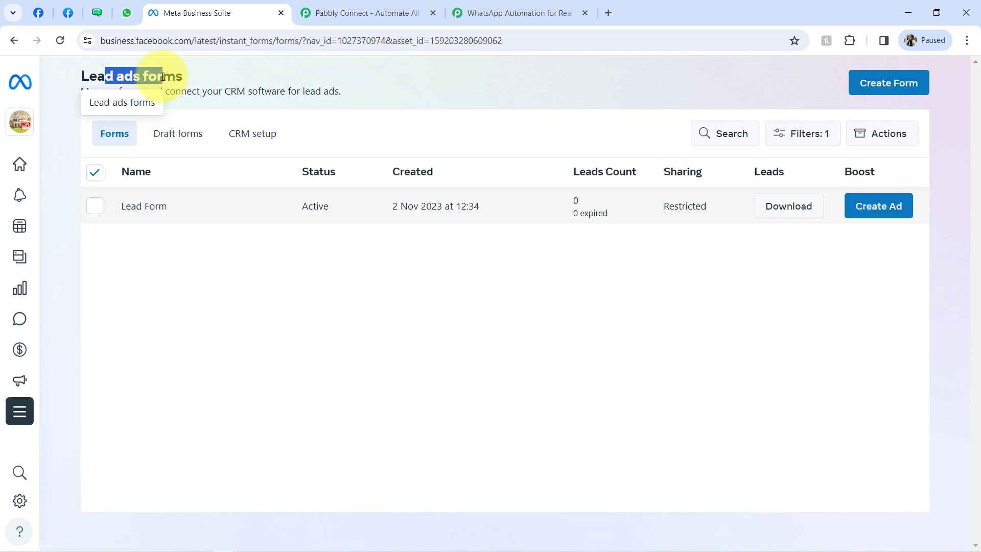
click(143, 214)
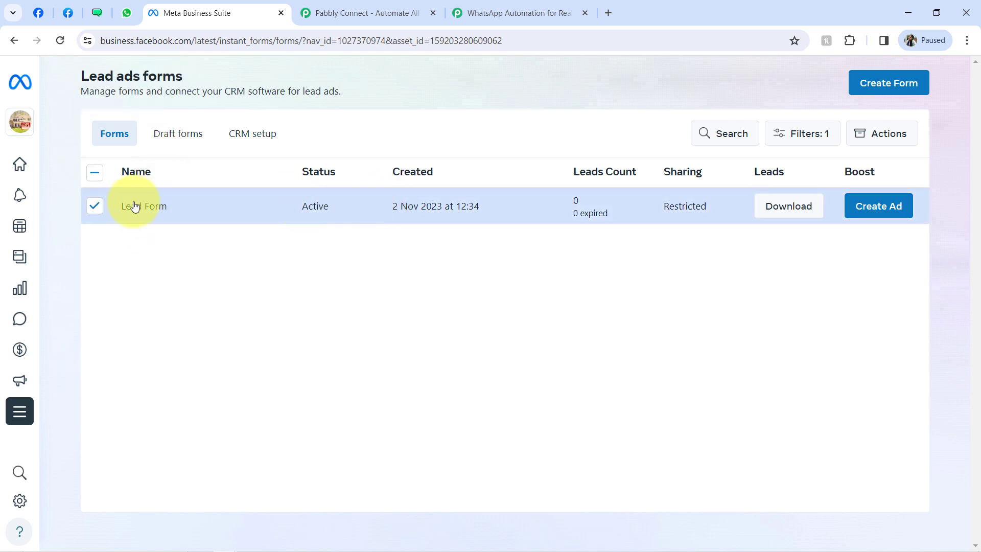
click(131, 206)
click(139, 209)
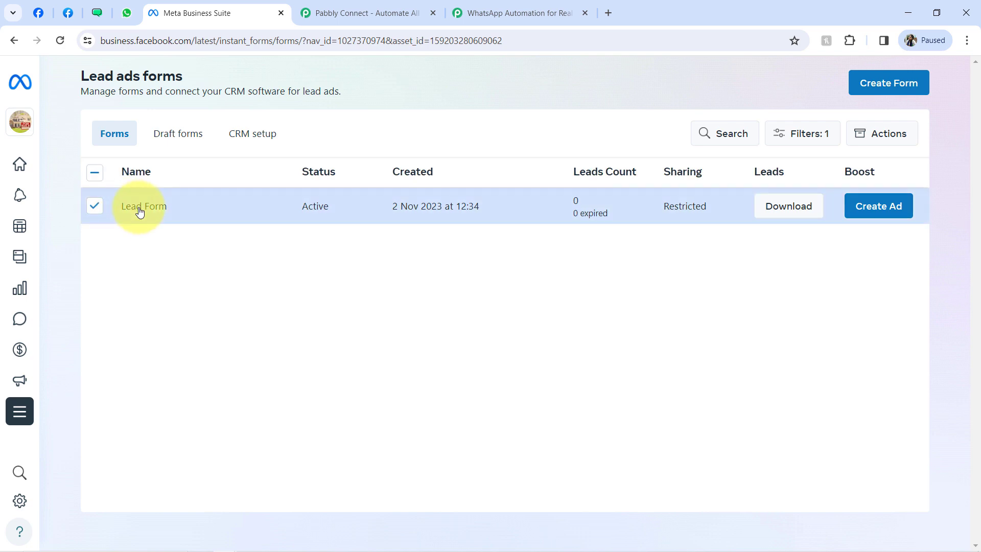
click(364, 212)
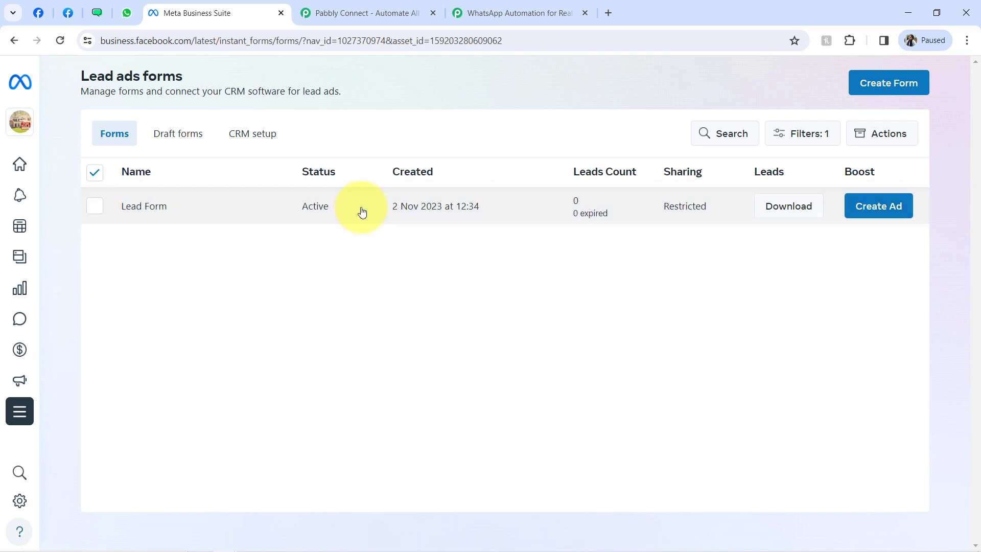
click(93, 171)
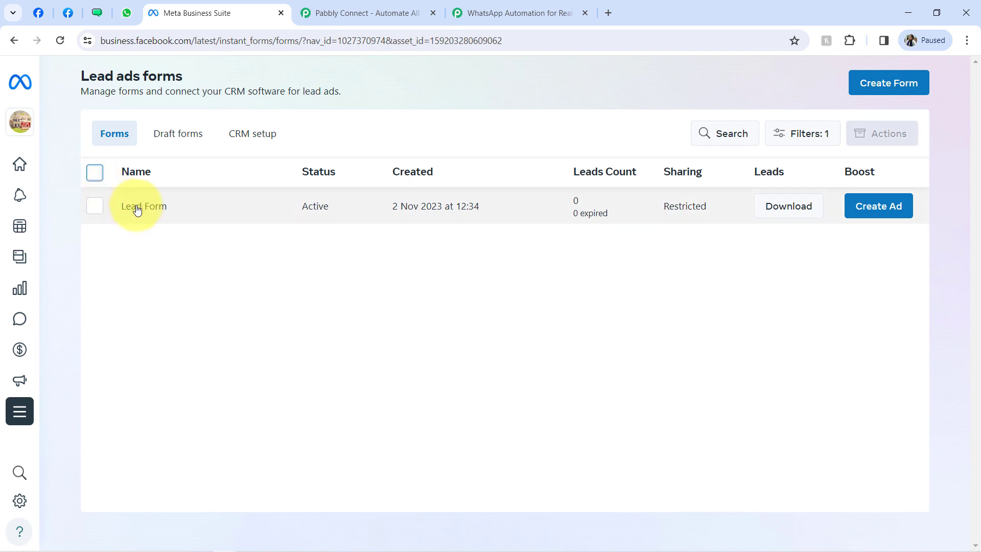
click(134, 206)
- Advance the Lead Form preview to its prefill information page, then close Meta Business Suite
drag(915, 258, 900, 399)
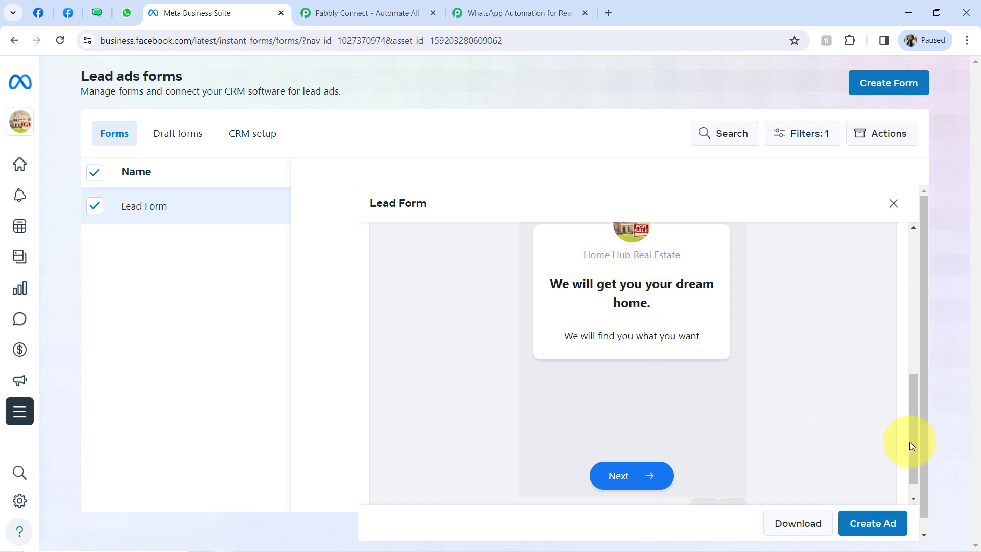
drag(914, 448, 910, 466)
click(731, 488)
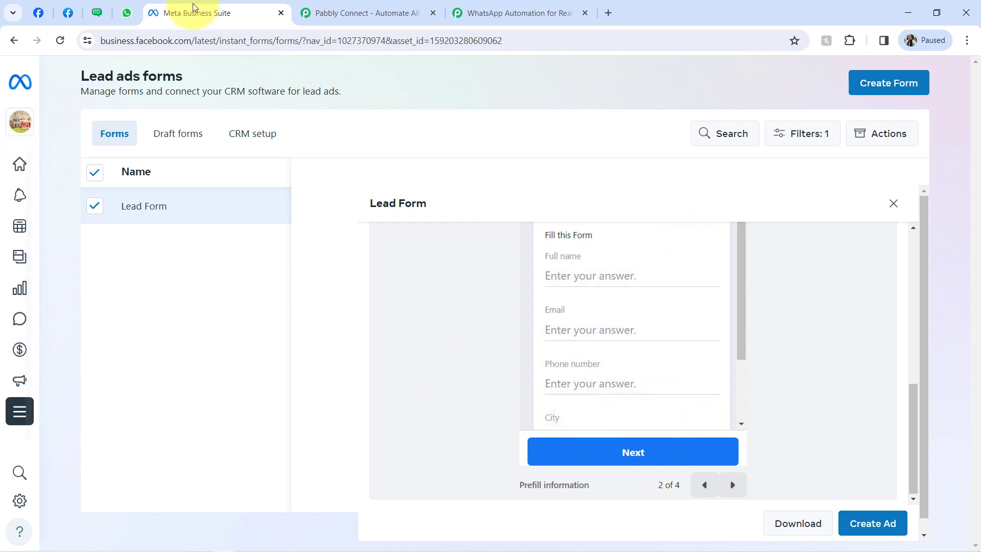
click(281, 14)
- Point out the lead-ads-testing web address of the Lead Ads Testing Tool page
click(76, 18)
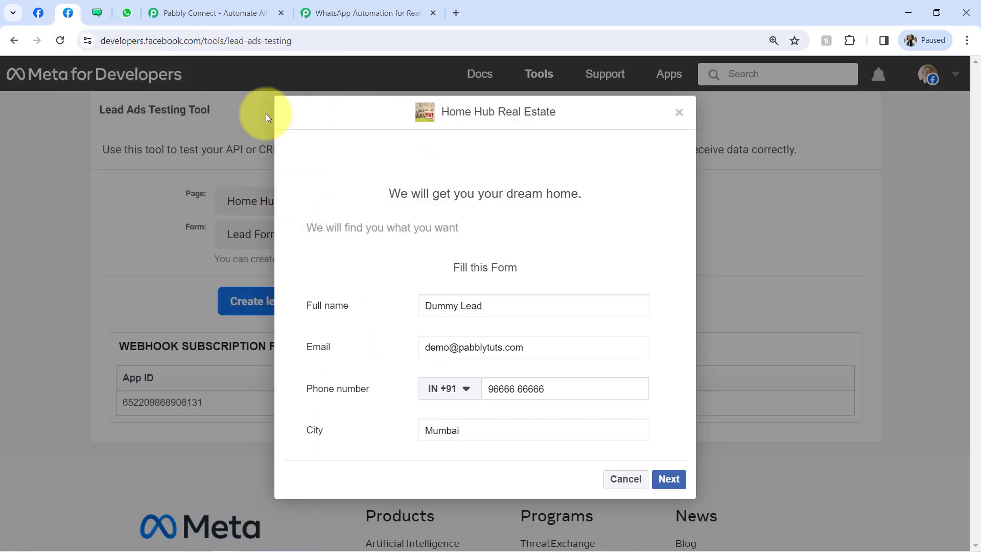
click(231, 41)
drag(231, 41, 296, 43)
- Read the trigger's Important Note: Save & Send Test, preview the form, submit a sample lead from a live form
click(324, 11)
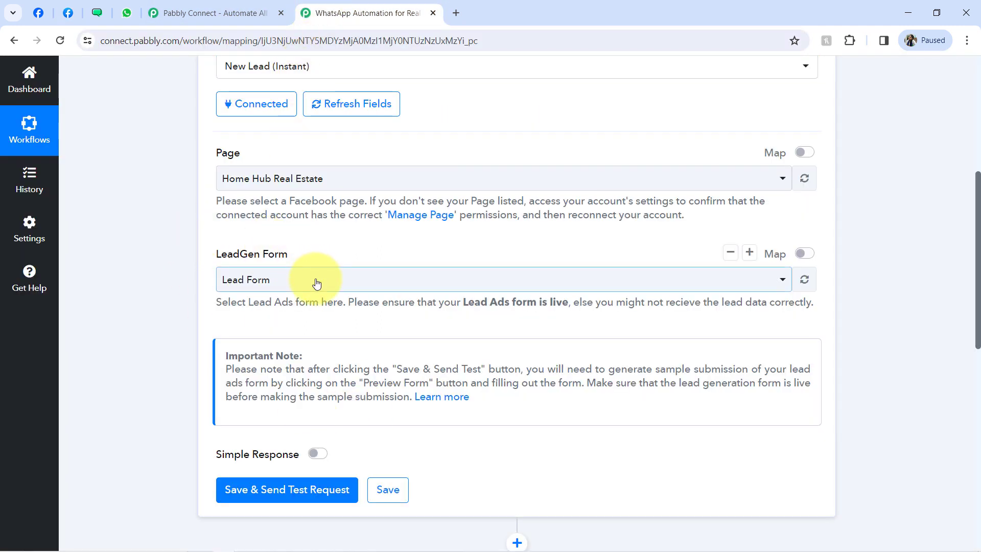
drag(247, 369, 482, 369)
drag(574, 369, 407, 383)
drag(502, 383, 553, 383)
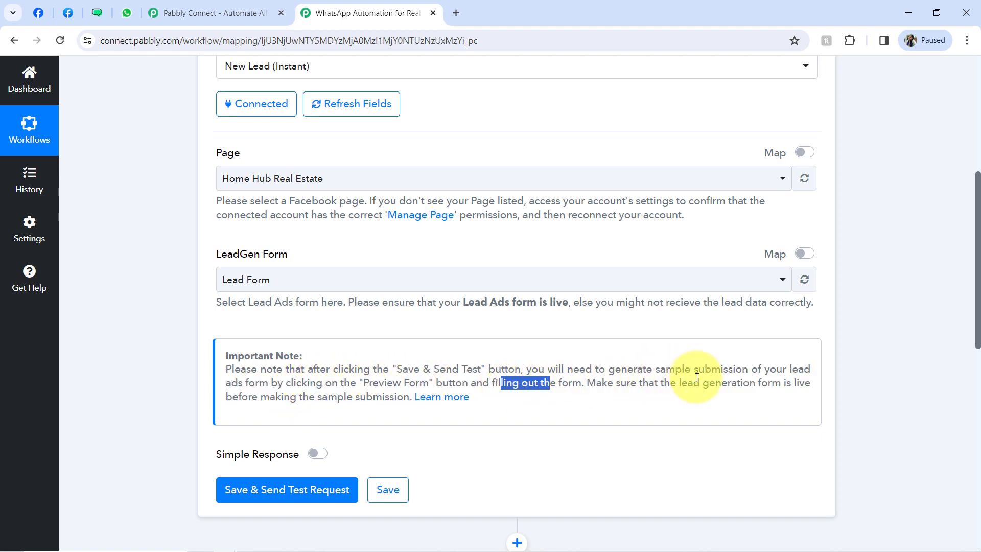
drag(781, 383, 359, 400)
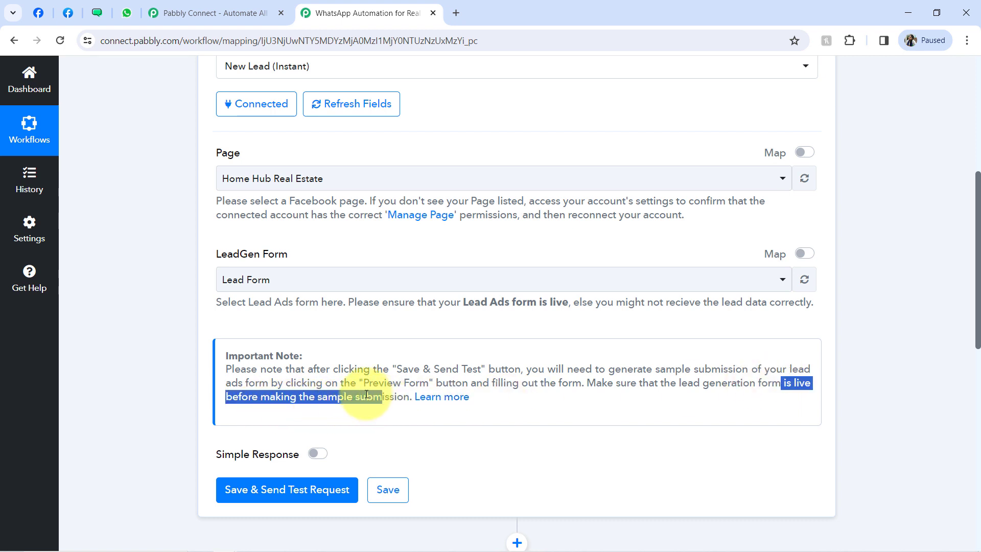
click(340, 400)
drag(297, 399, 381, 397)
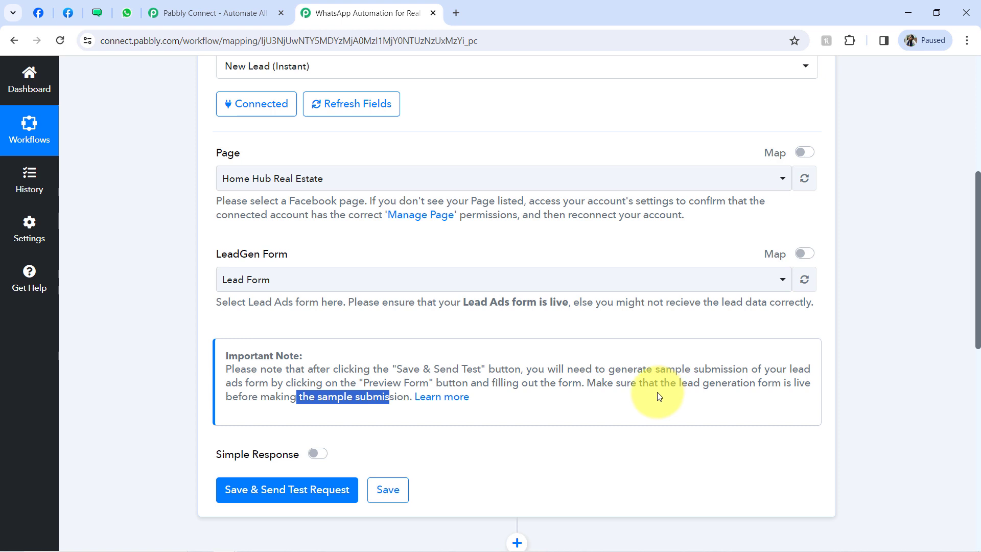
click(78, 13)
click(367, 4)
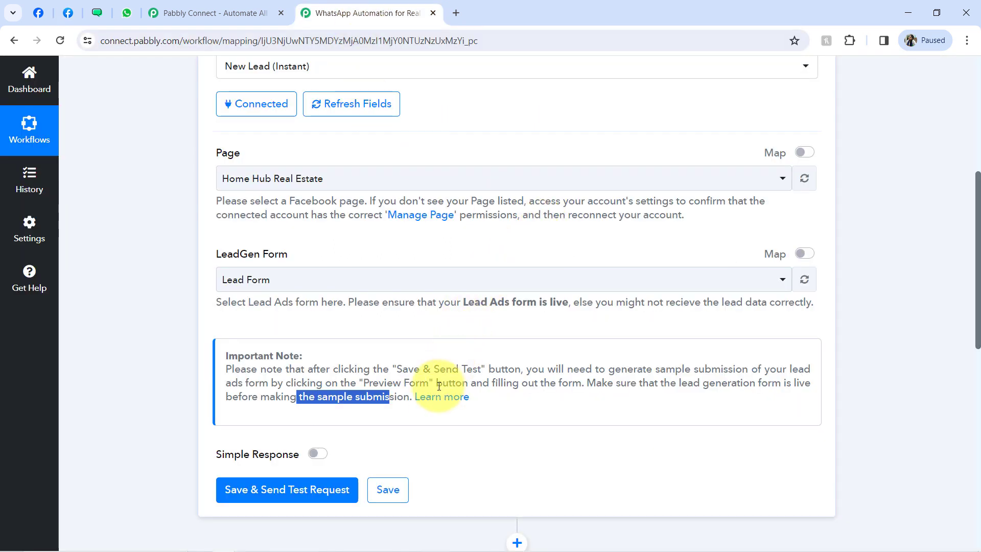
- Open the Facebook Lead Ads trigger guide in a new tab and follow its testing tool link
right_click(434, 404)
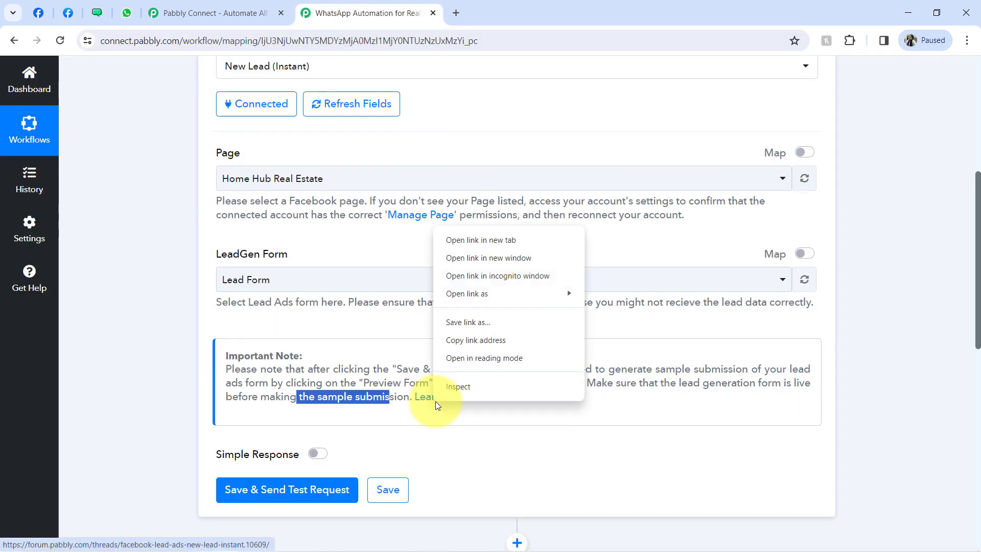
click(449, 241)
click(471, 4)
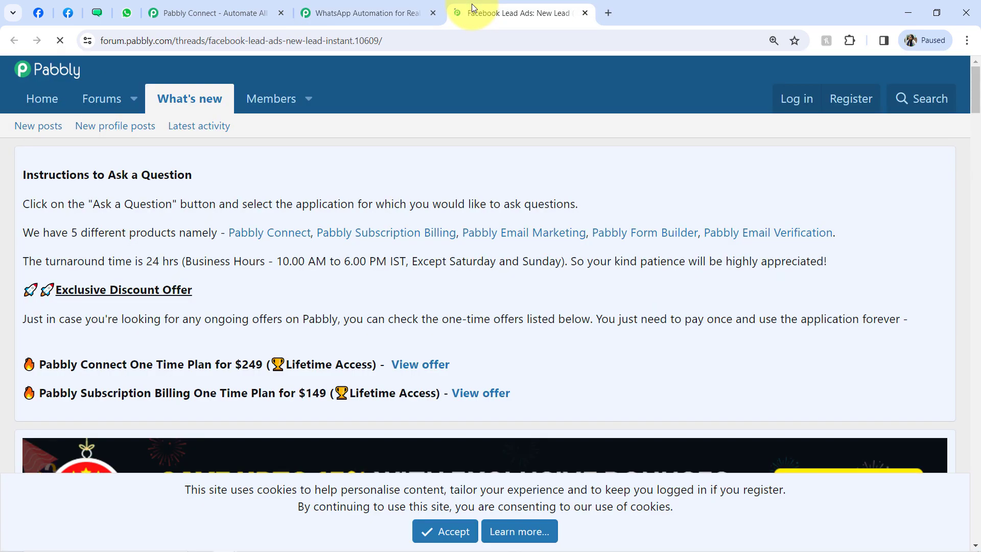
drag(977, 88, 972, 151)
drag(970, 198, 952, 267)
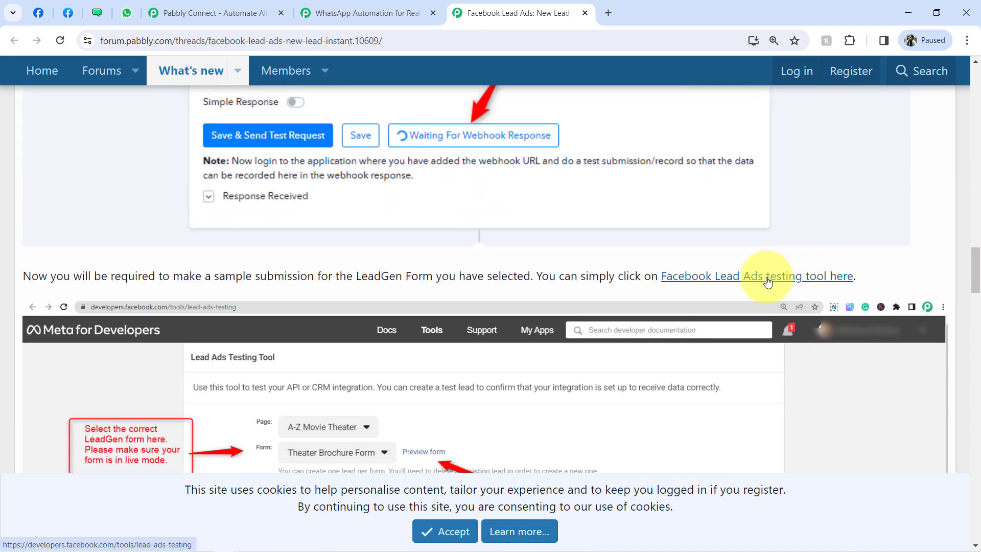
click(770, 279)
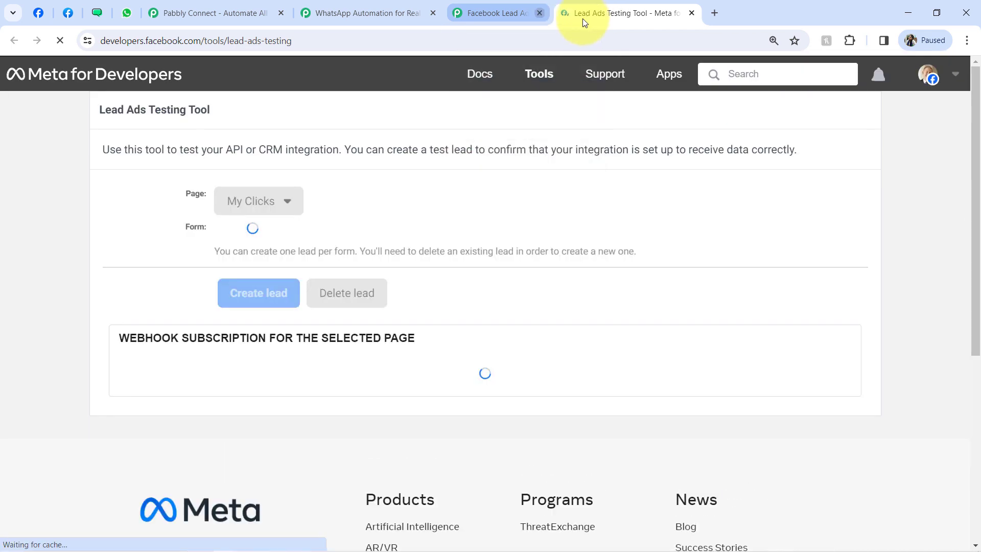
- In the testing tool, pick the Home Hub Real Estate page and Lead Form, then preview the form
click(585, 13)
drag(184, 196, 209, 195)
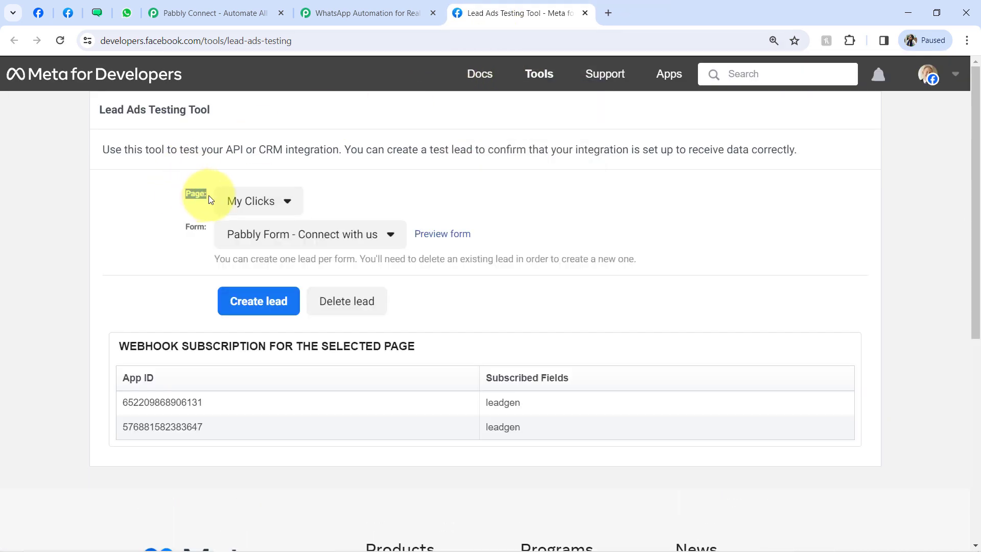
drag(187, 234, 215, 228)
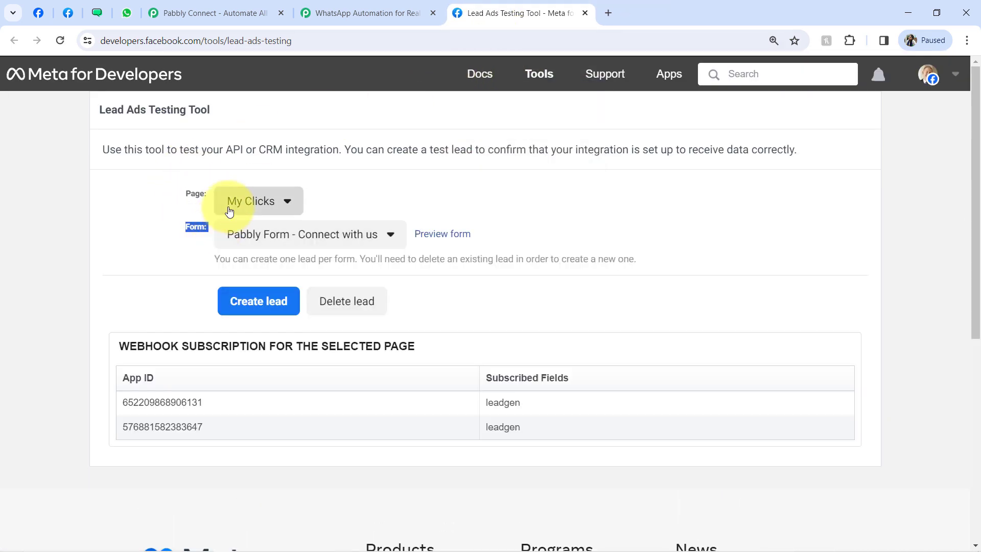
click(229, 210)
key(ctrl+f)
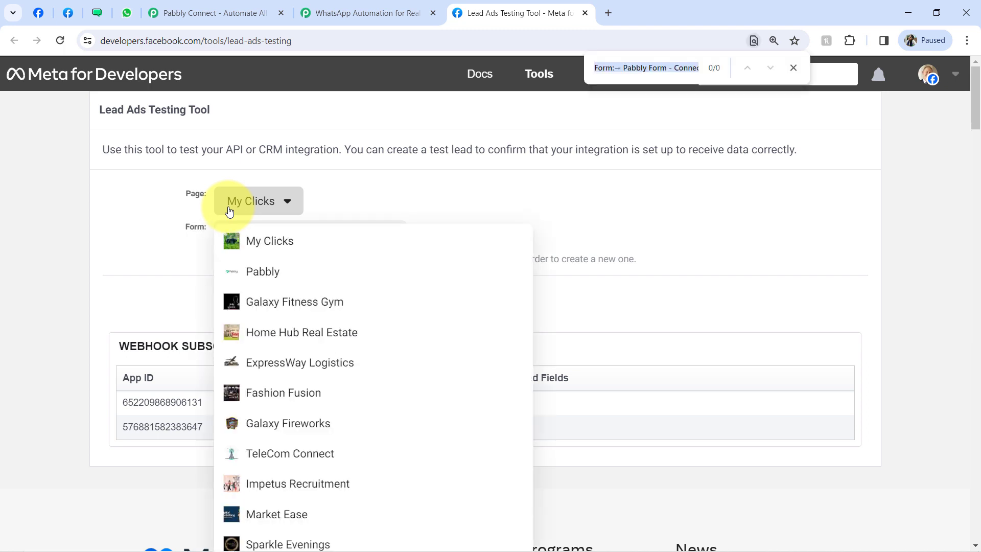
text(home)
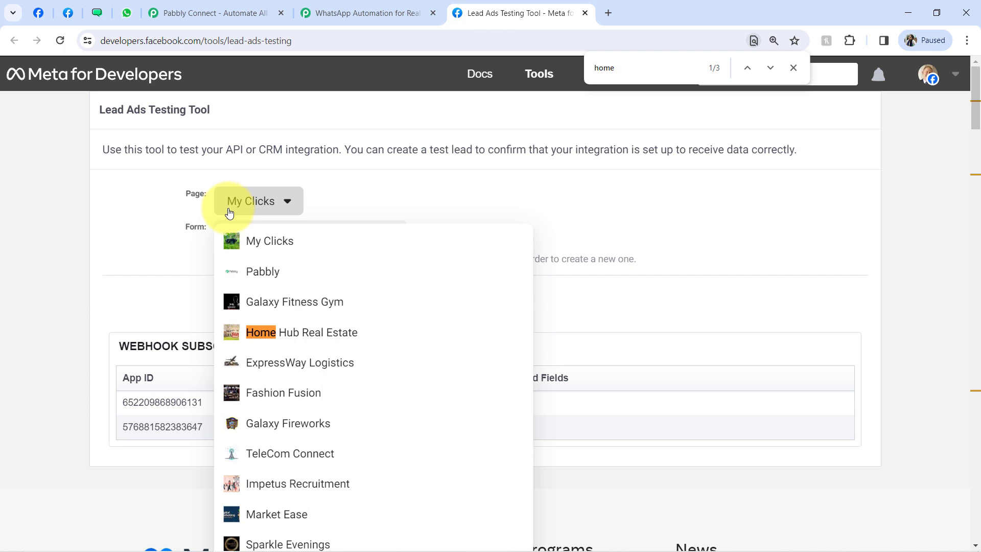
click(245, 333)
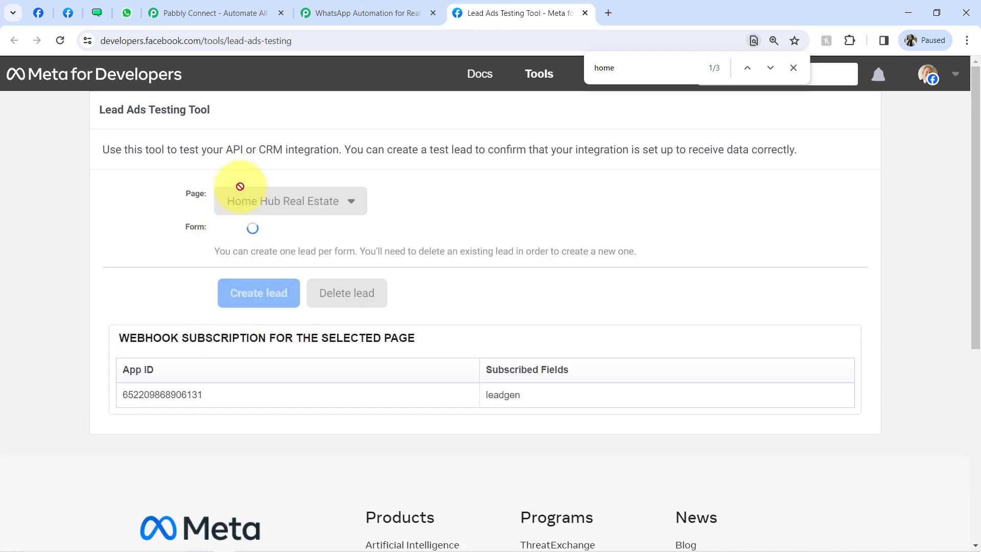
click(245, 241)
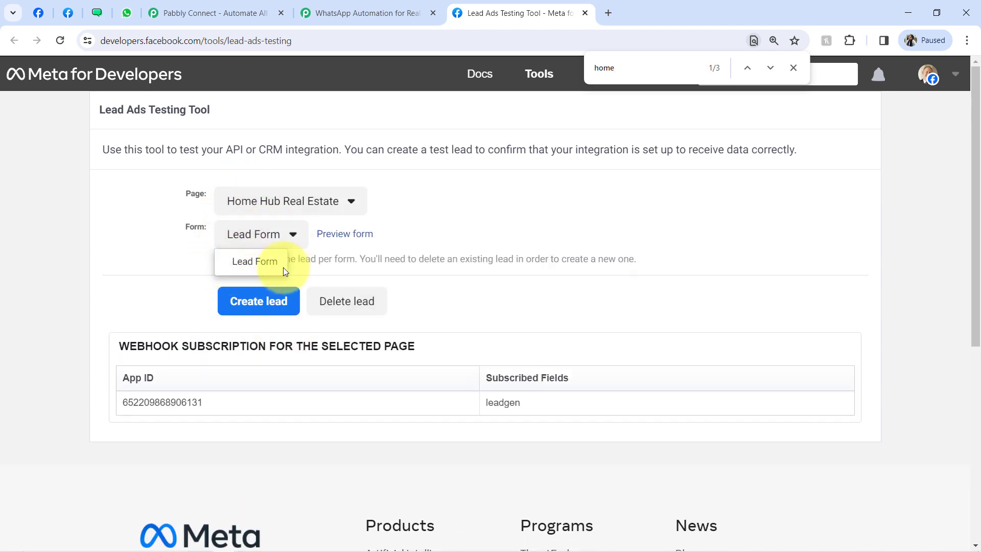
click(338, 237)
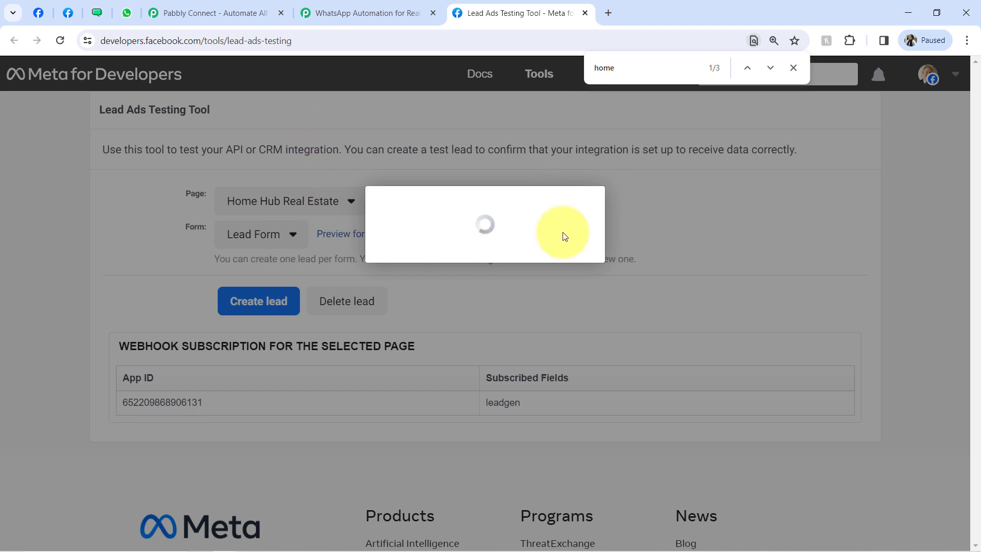
- Submit the prefilled sample lead, then run Save & Send Test Request on the Pabbly trigger
click(72, 12)
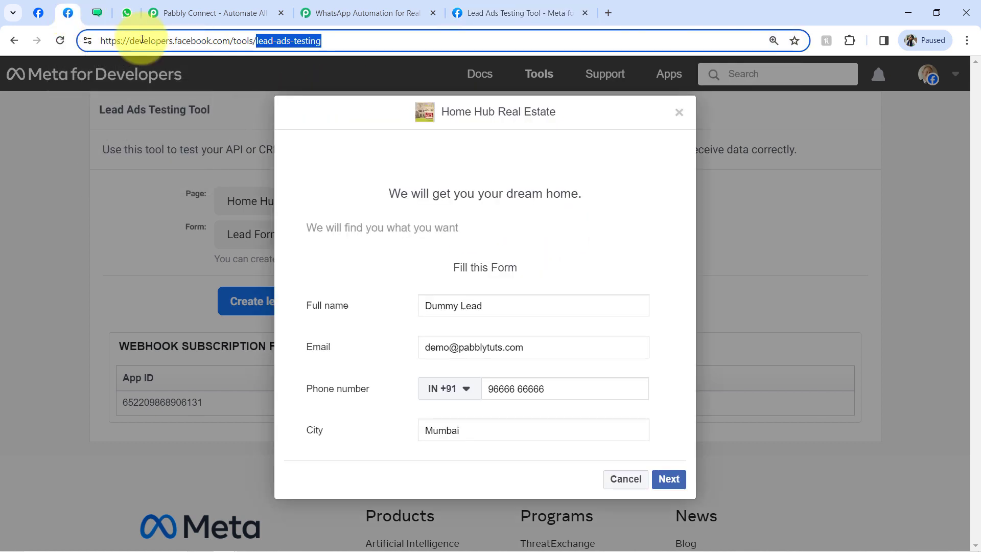
click(504, 10)
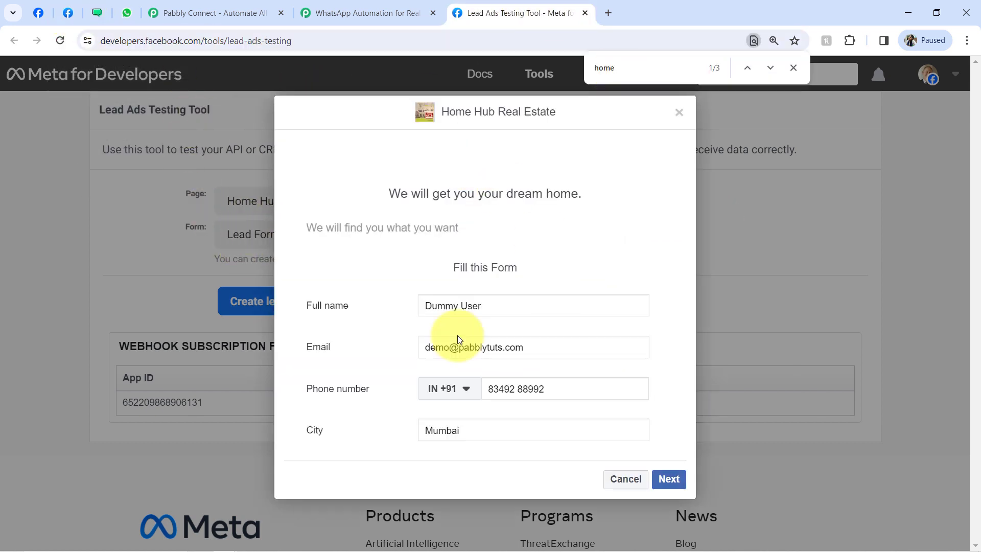
click(584, 14)
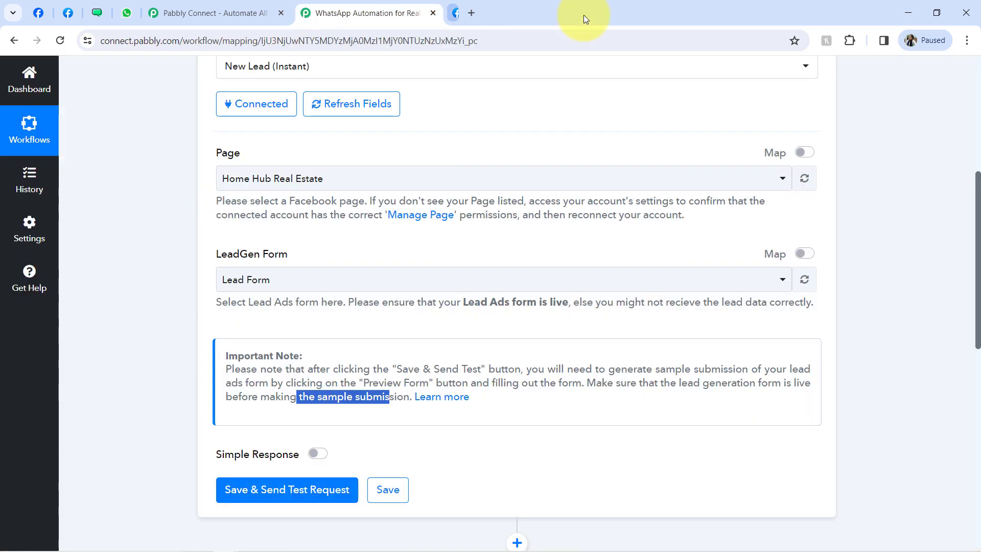
click(68, 17)
drag(458, 306, 414, 309)
drag(479, 347, 420, 348)
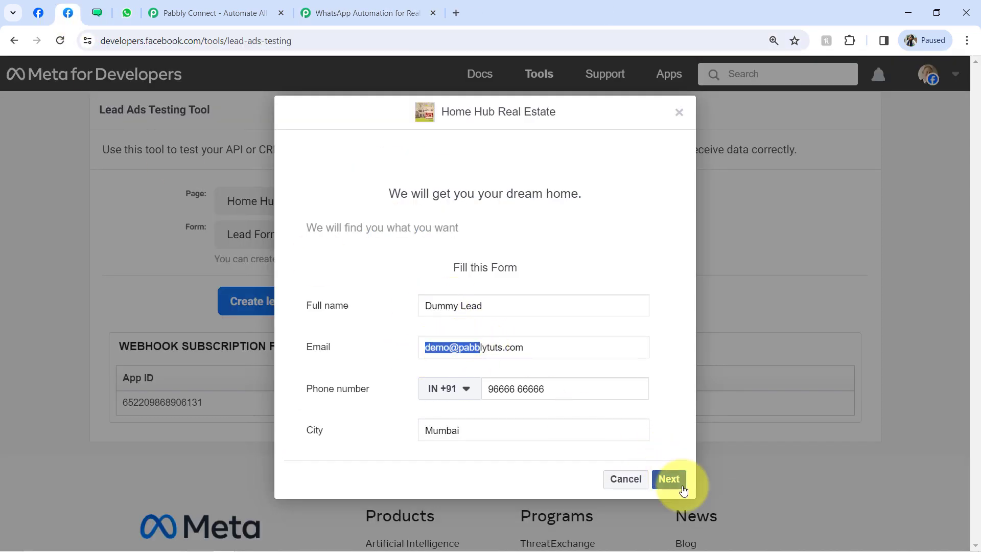
click(669, 479)
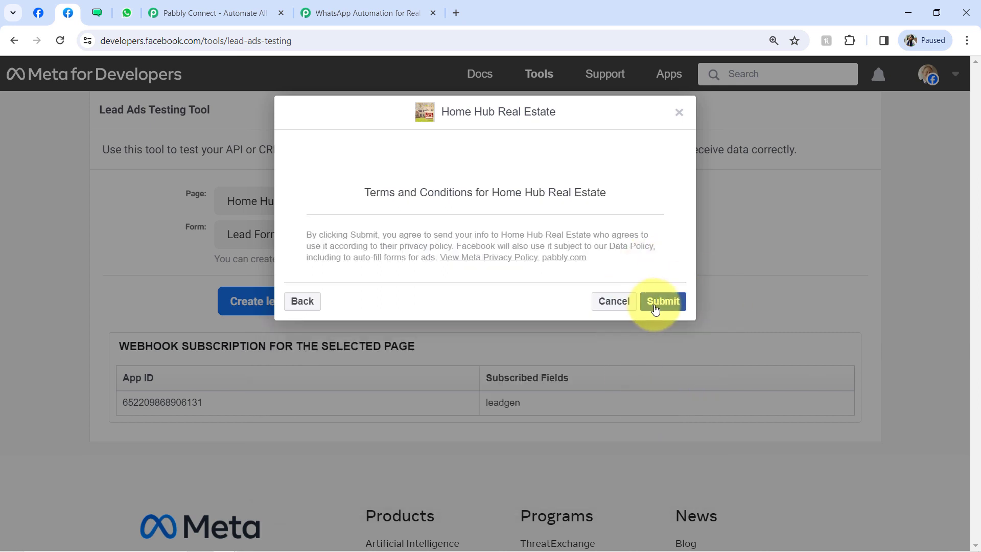
click(663, 302)
click(372, 6)
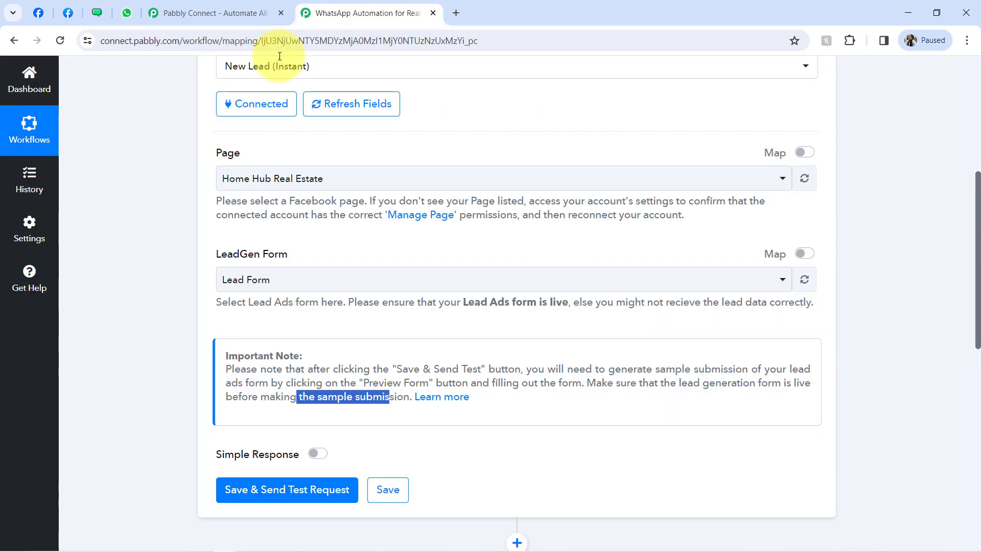
click(319, 489)
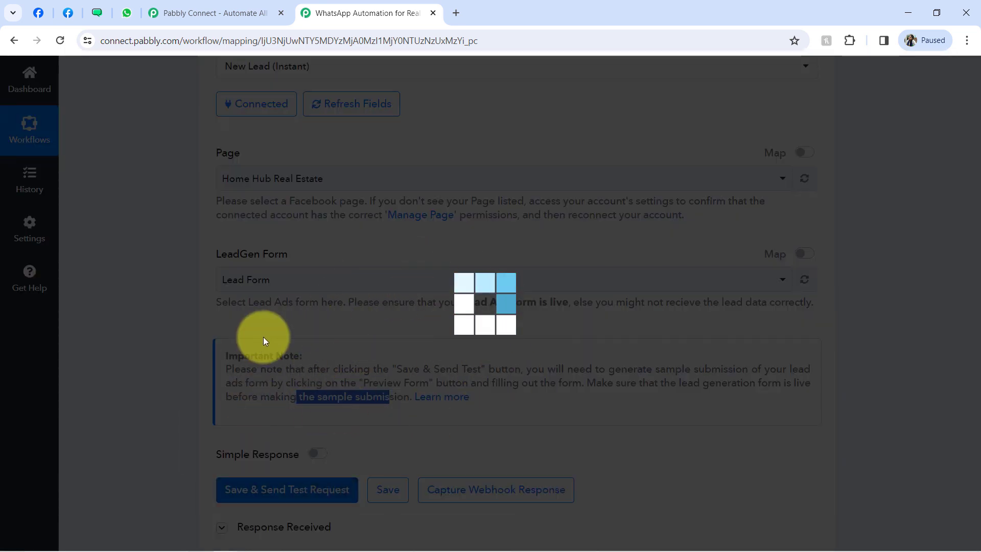
- Delete the earlier test lead and submit a fresh one through the Lead Form preview for Pabbly
scroll(979, 264, down, 3)
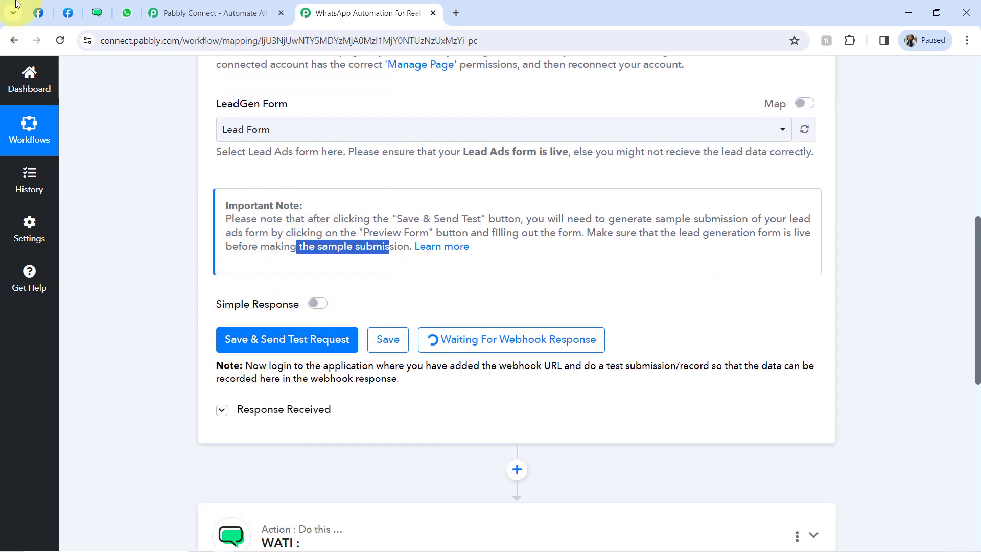
click(68, 14)
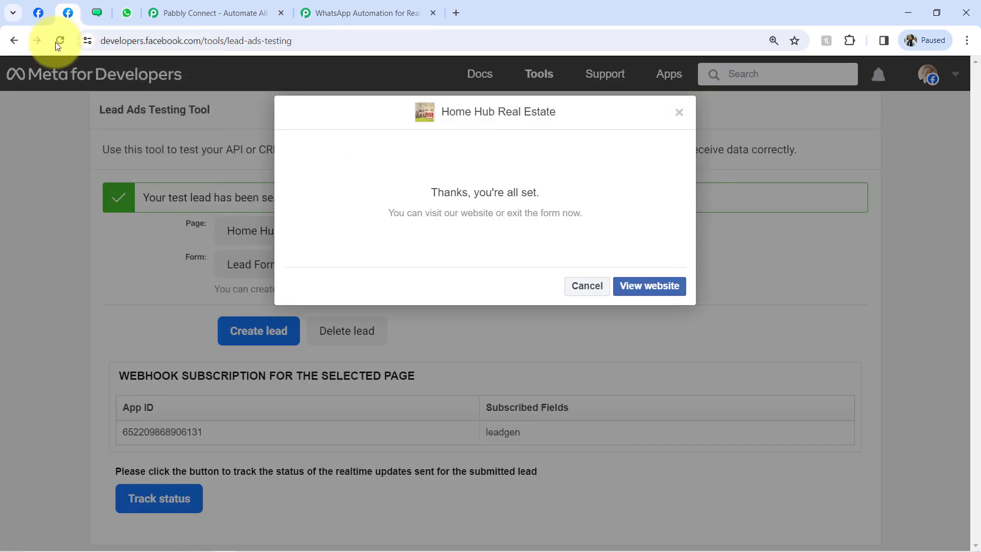
click(680, 113)
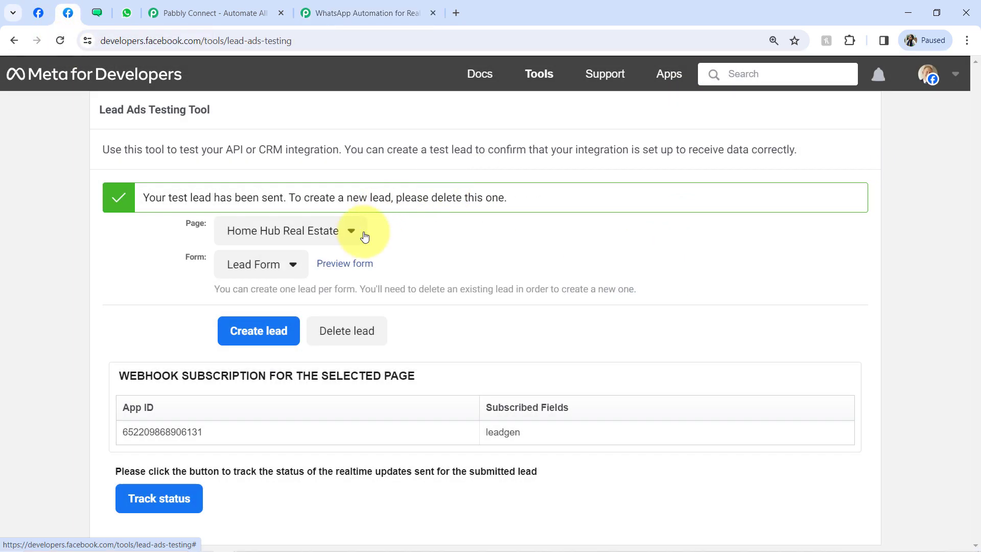
click(349, 334)
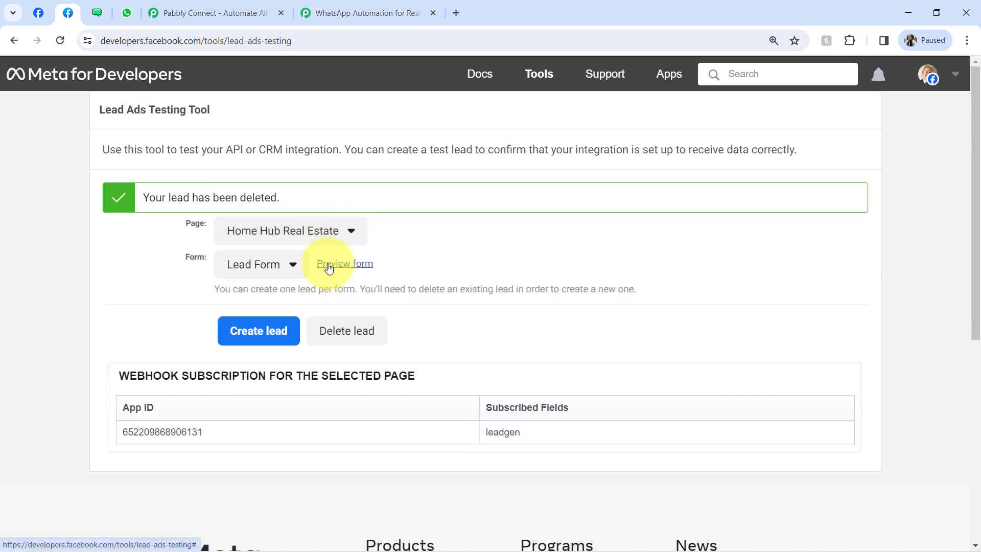
click(328, 266)
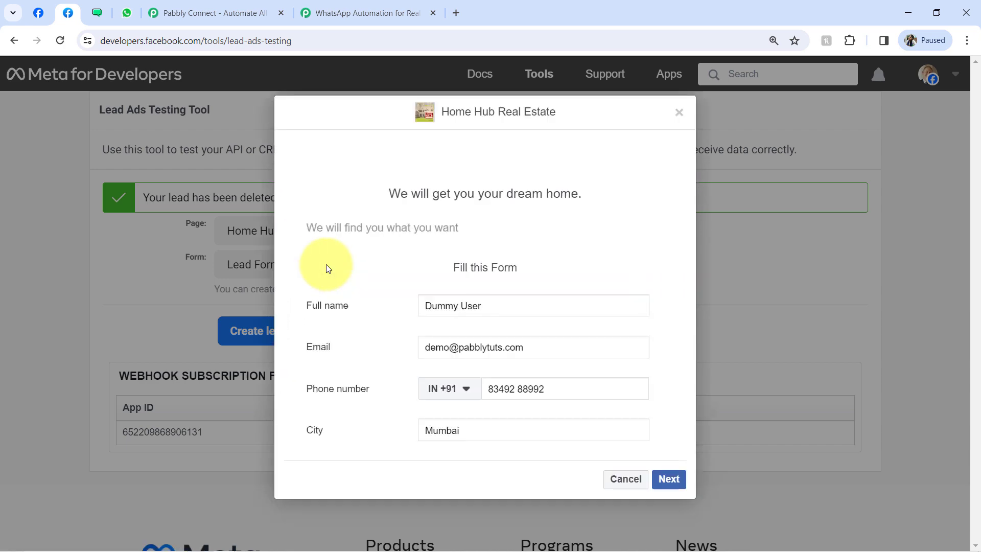
click(344, 12)
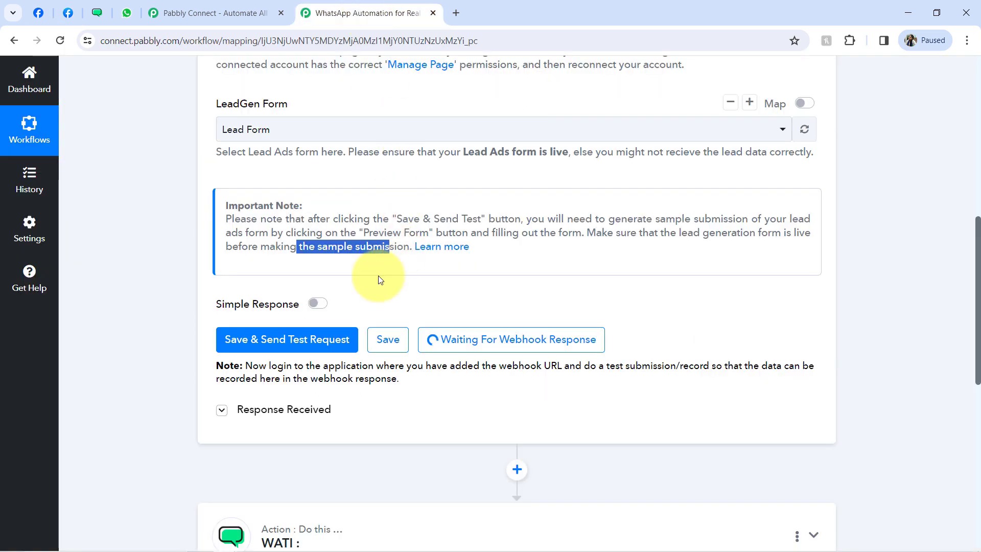
click(72, 17)
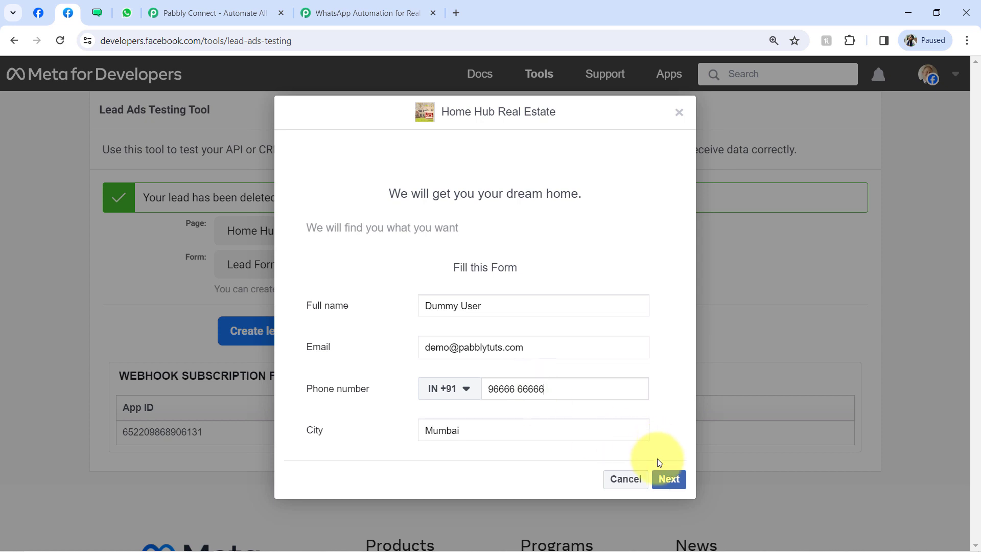
click(668, 480)
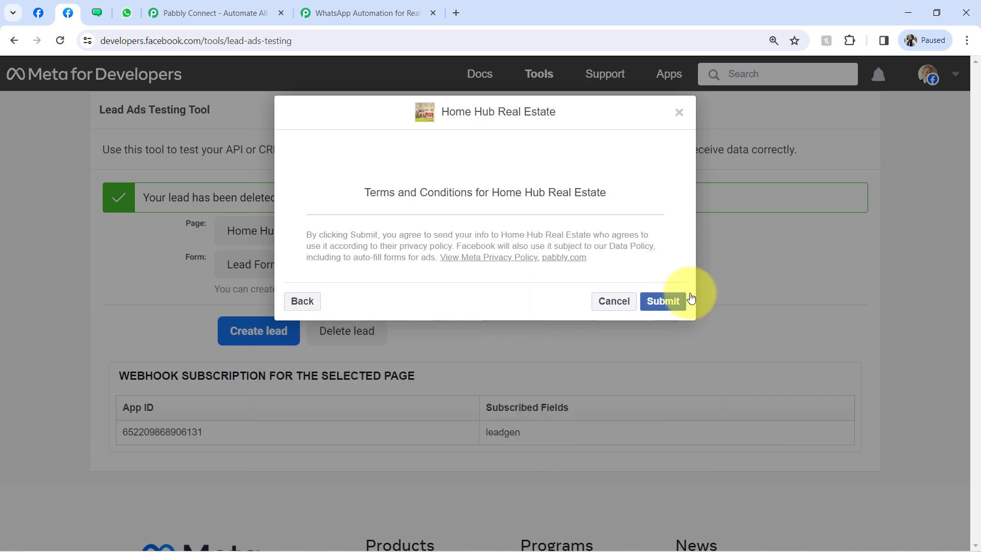
click(666, 304)
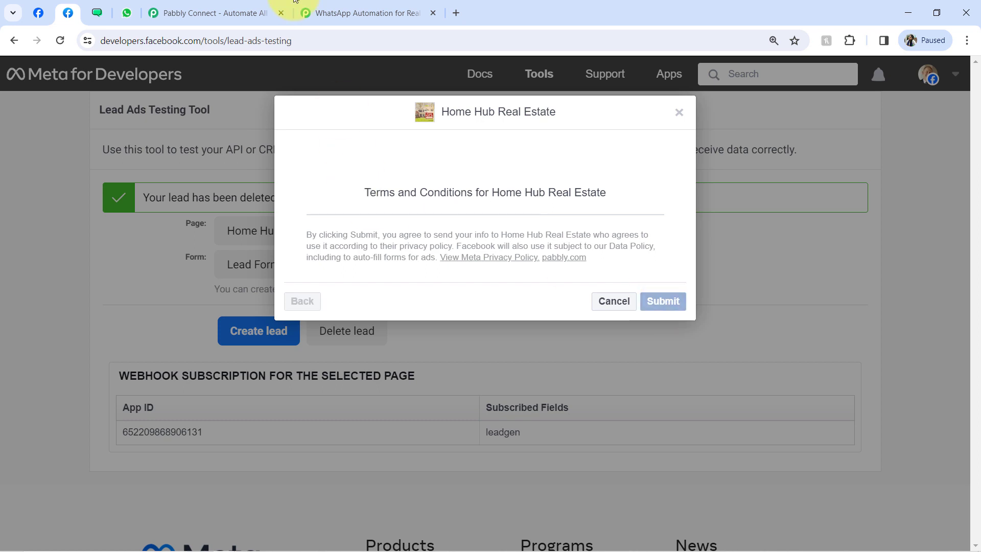
click(337, 4)
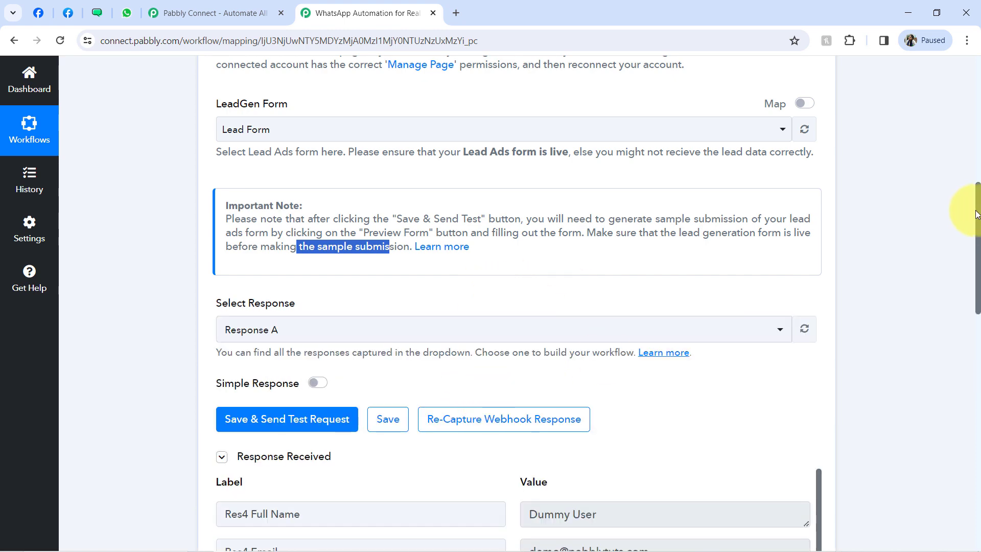
- Review the captured full name, email, phone number, city and created time in Response Received
scroll(979, 219, down, 6)
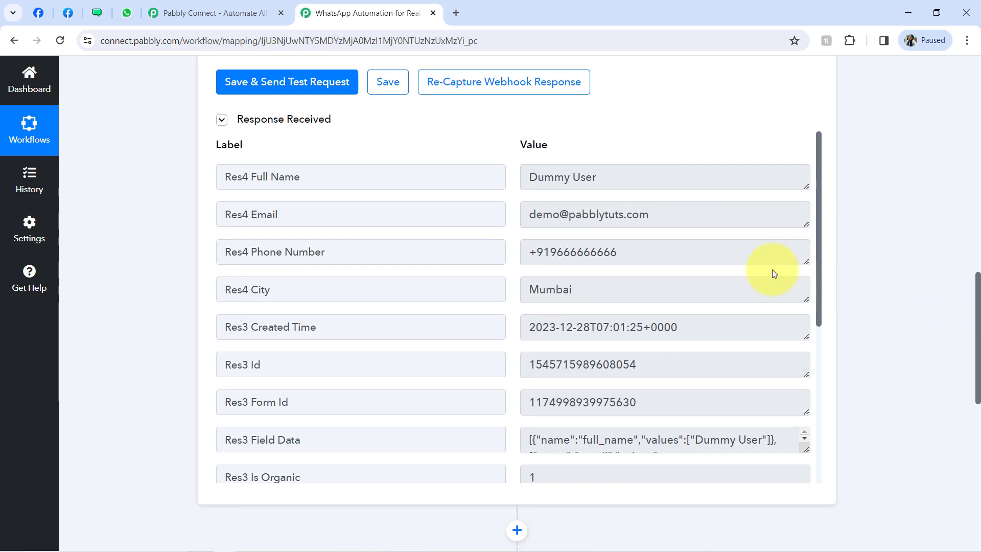
drag(554, 175, 618, 178)
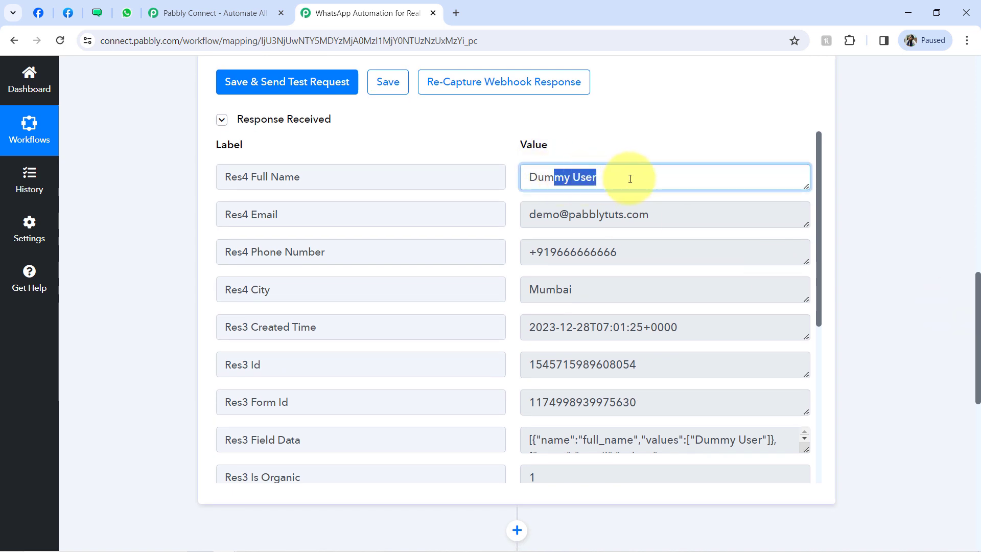
drag(534, 215, 662, 219)
drag(544, 253, 627, 270)
drag(555, 290, 620, 286)
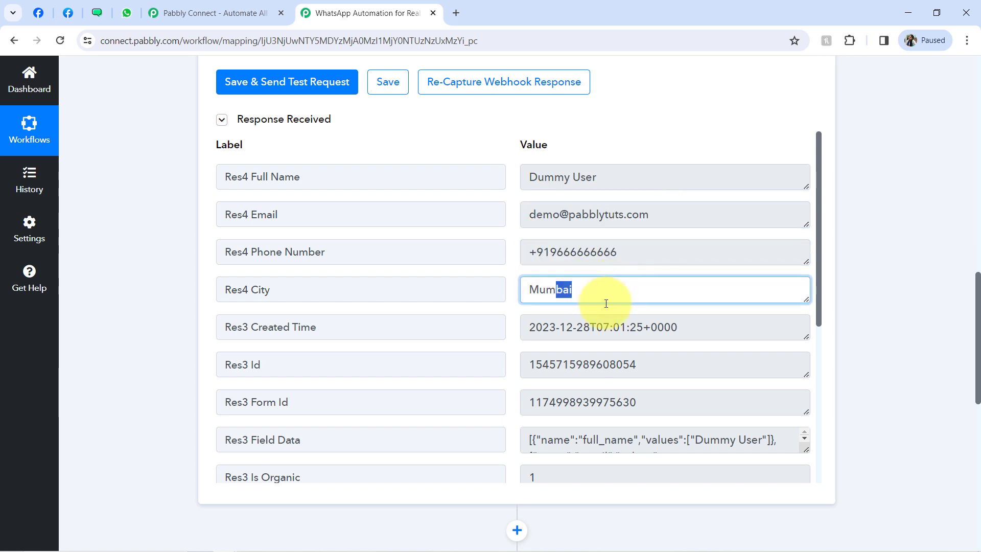
drag(560, 328, 712, 335)
drag(818, 238, 791, 215)
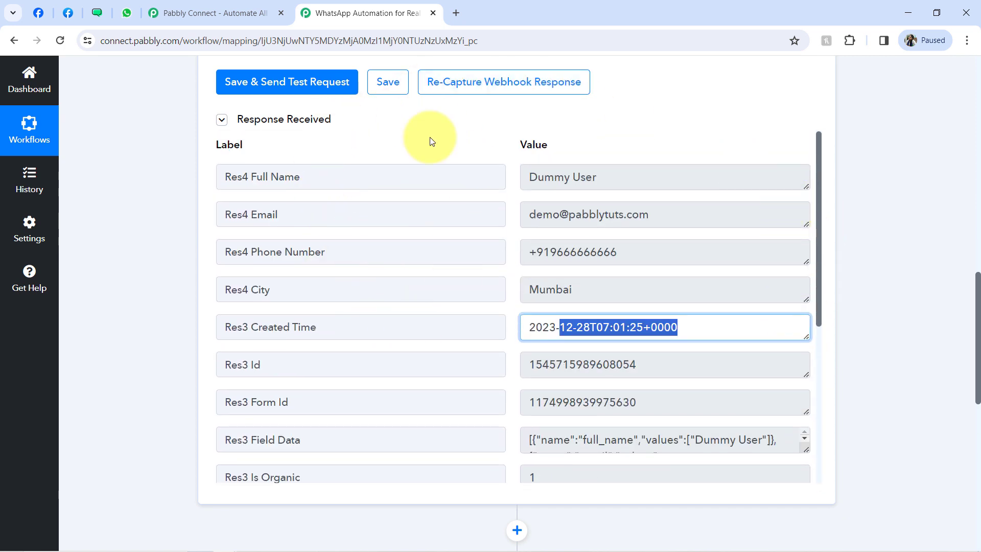
- Close the testing tool's Thanks confirmation and return to the top of the Pabbly workflow
click(69, 19)
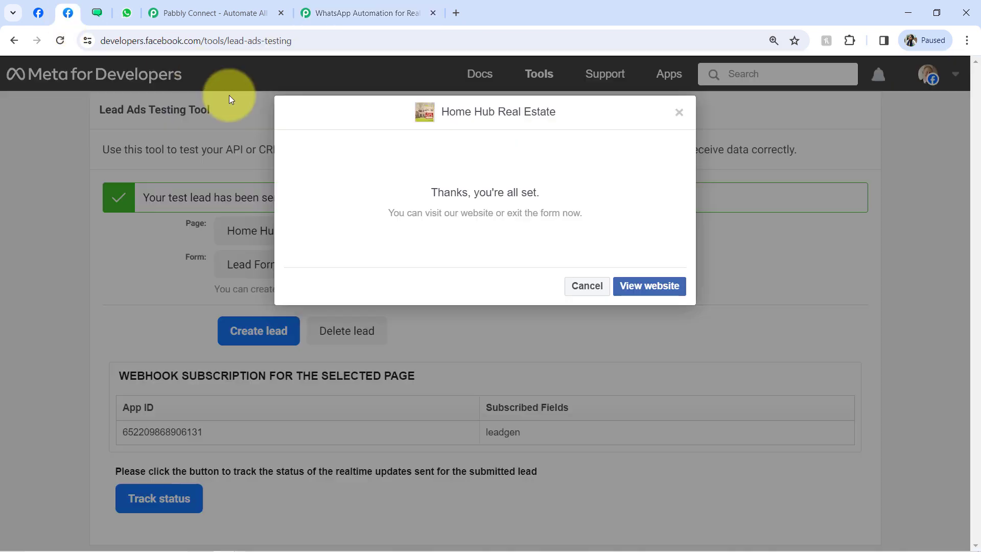
click(679, 112)
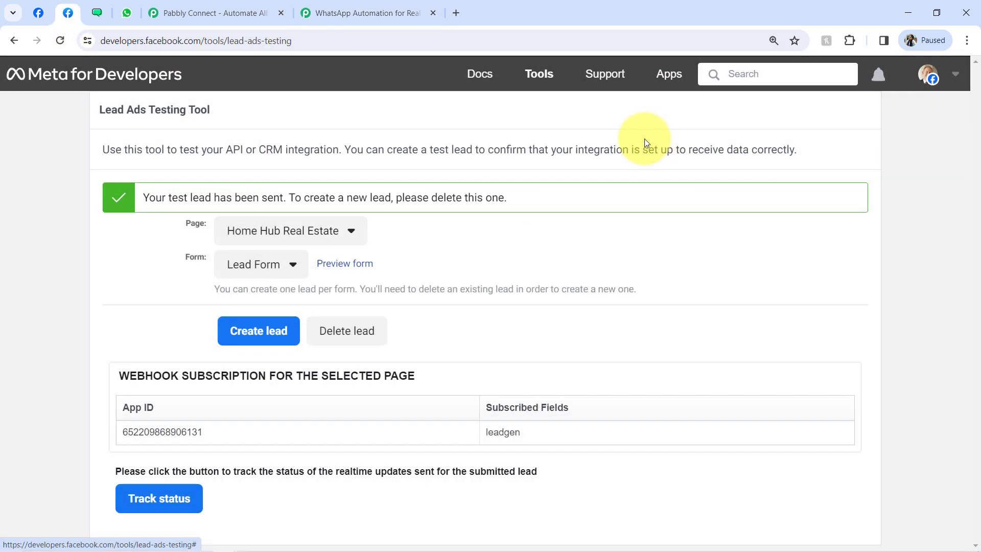
click(352, 12)
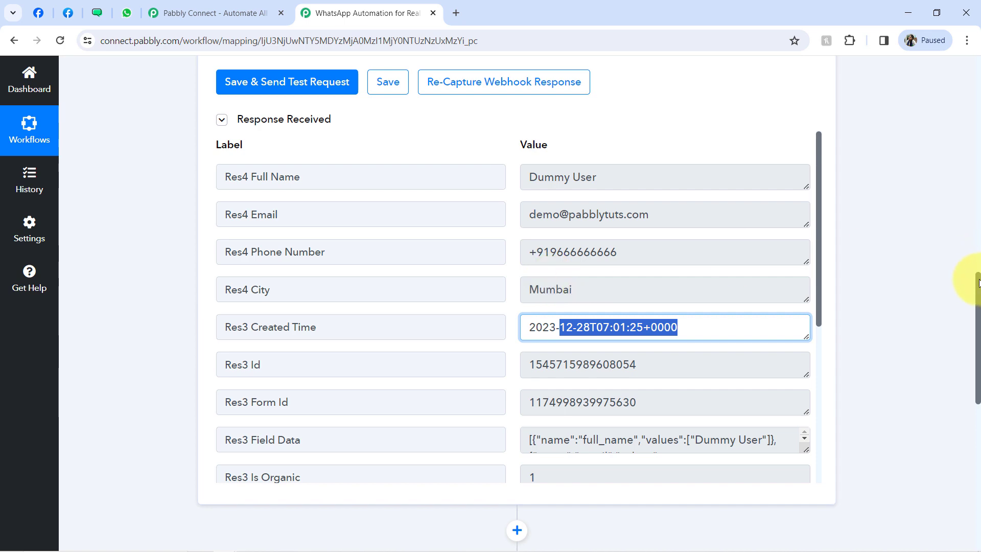
drag(979, 245, 972, 75)
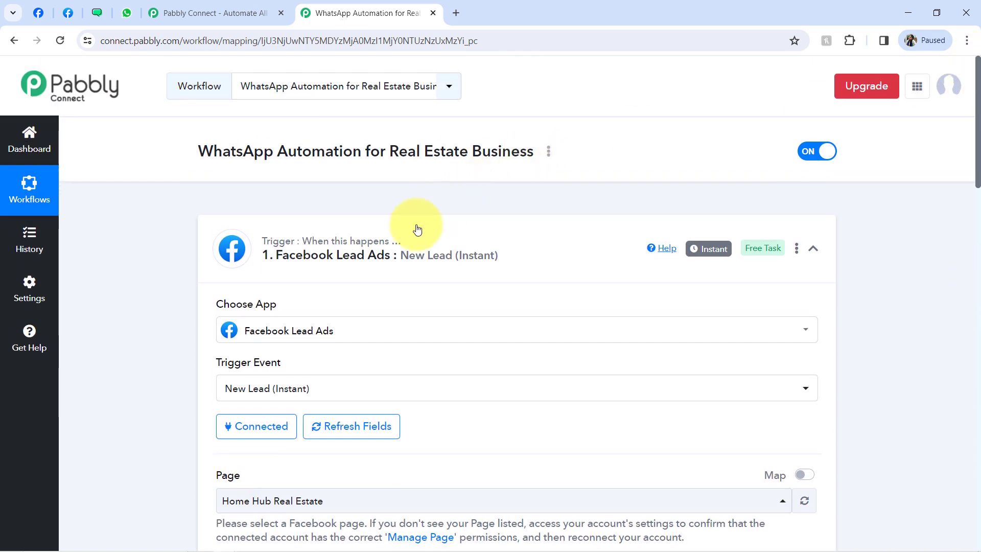
- Collapse the trigger, set the first WATI action event to Send Template Message, and bring up Connect
click(385, 252)
mouse_move(708, 249)
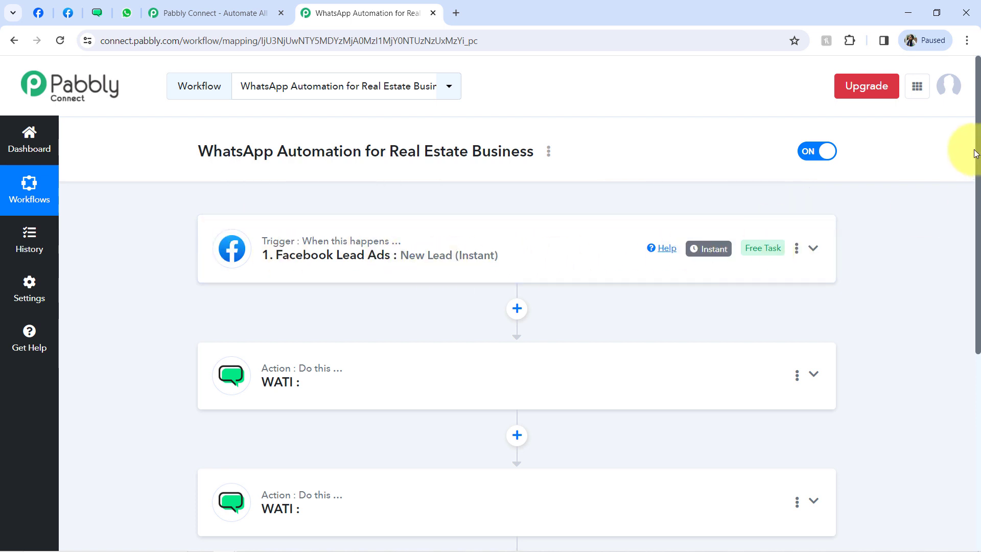
scroll(978, 151, down, 3)
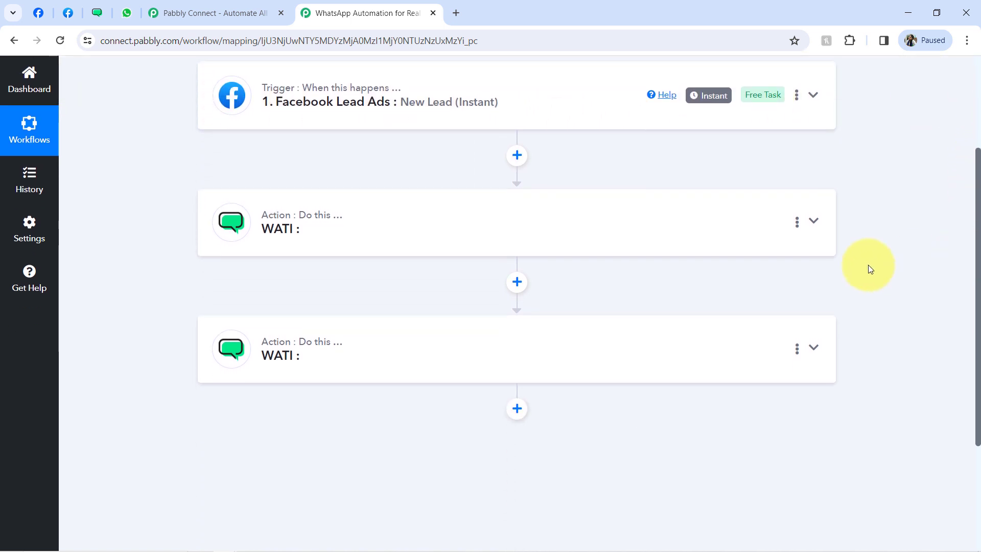
click(342, 236)
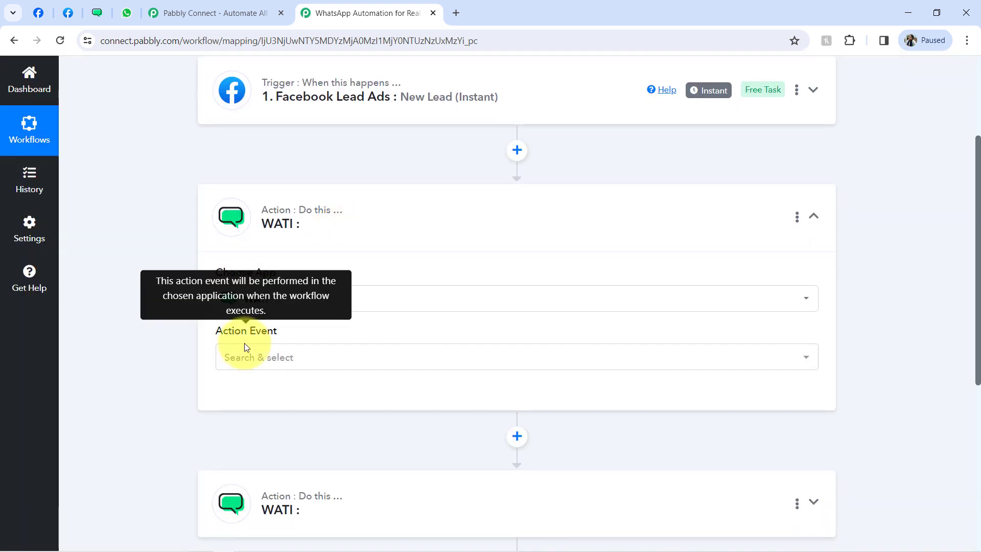
click(246, 357)
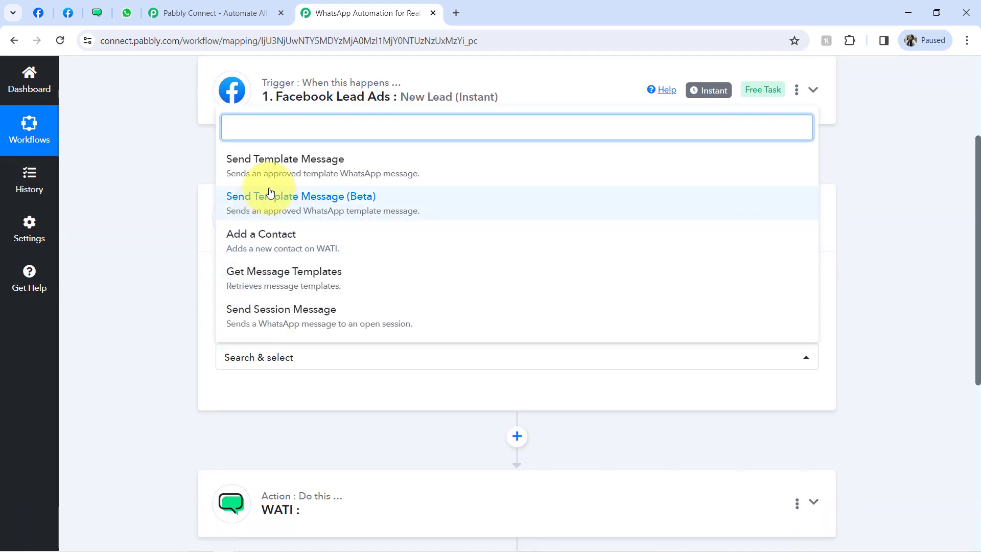
click(280, 168)
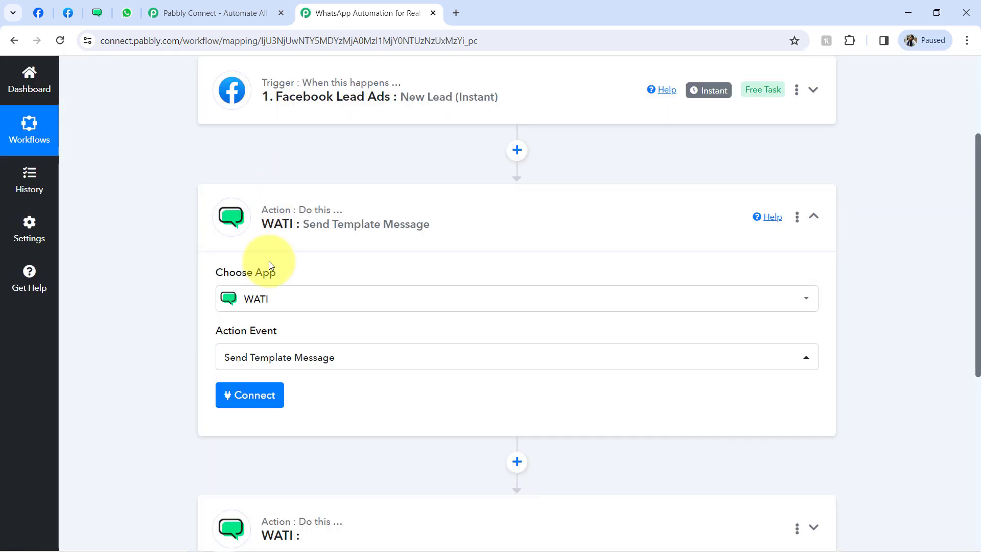
click(245, 400)
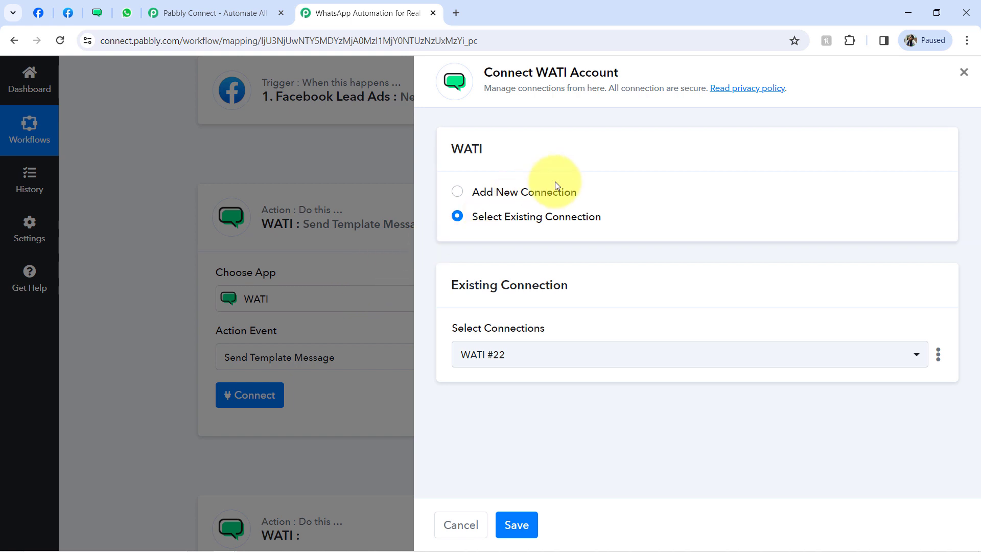
- Add a new WATI connection and paste the access token copied from WATI's API Docs page
click(553, 192)
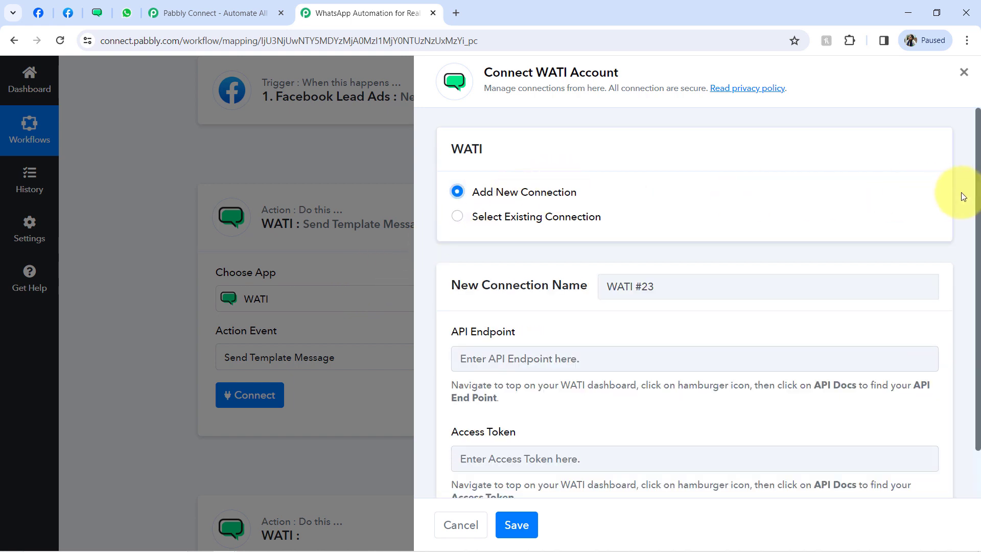
scroll(969, 219, down, 2)
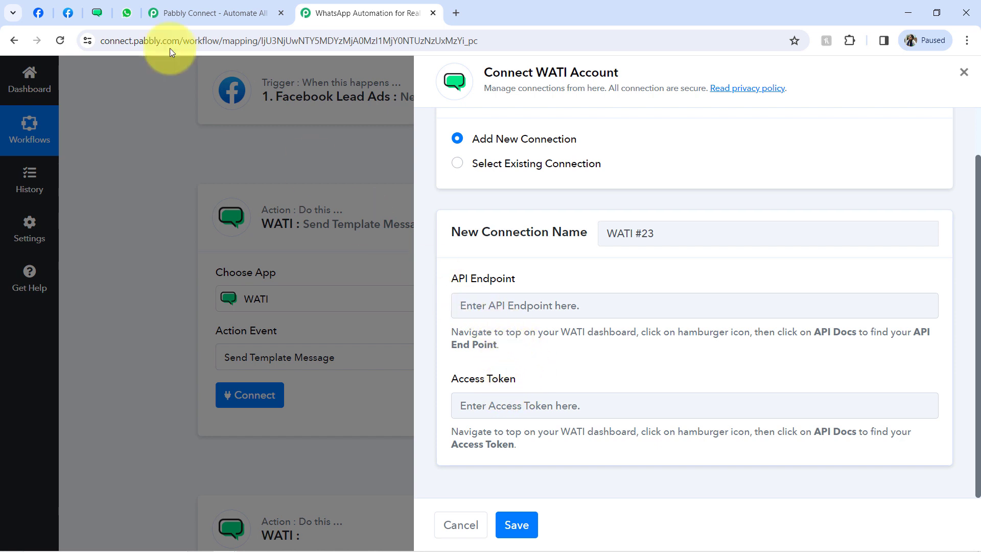
click(99, 11)
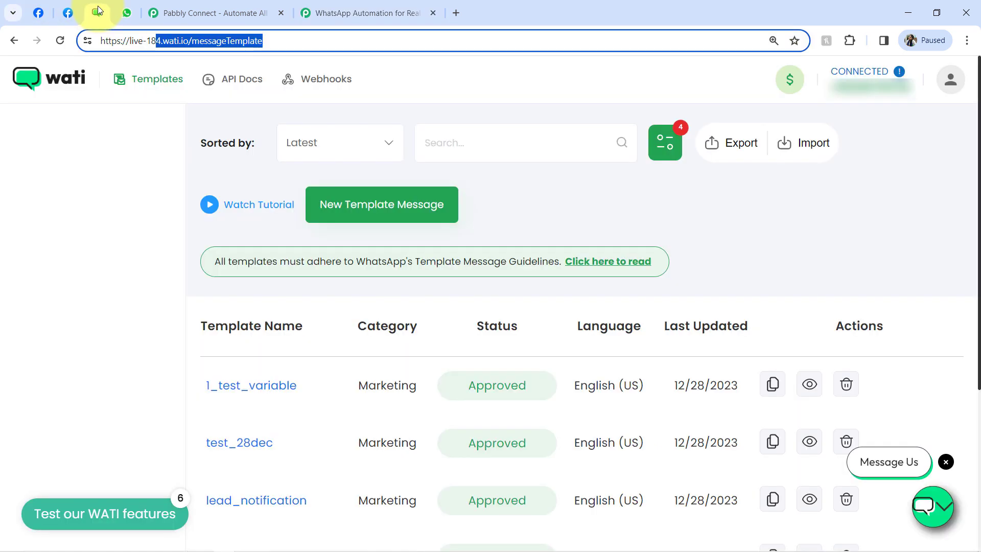
click(117, 140)
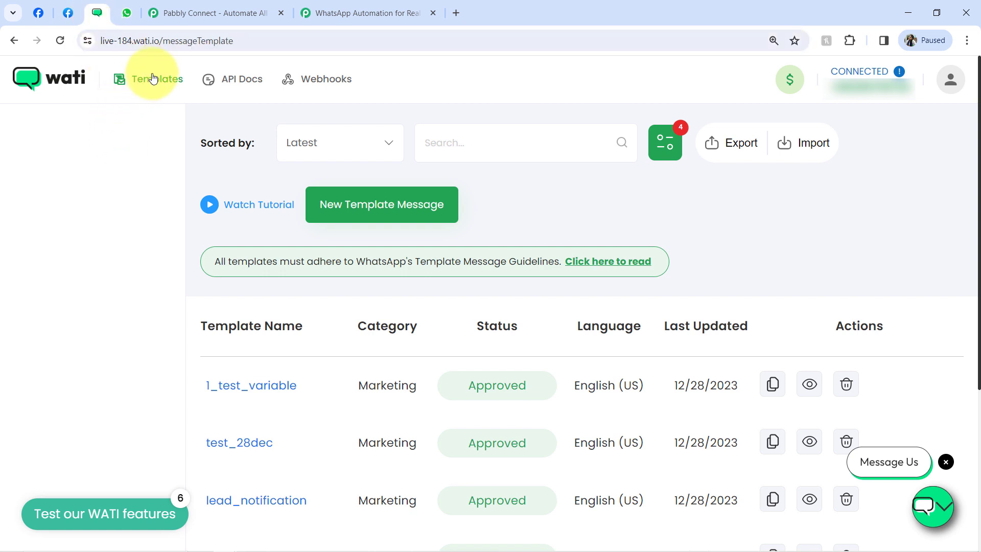
click(243, 84)
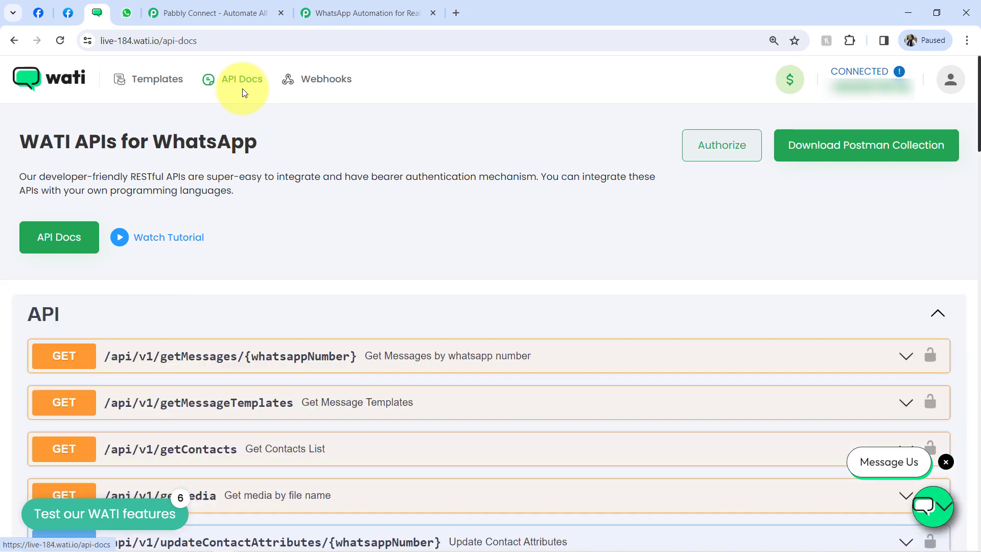
drag(38, 318, 82, 325)
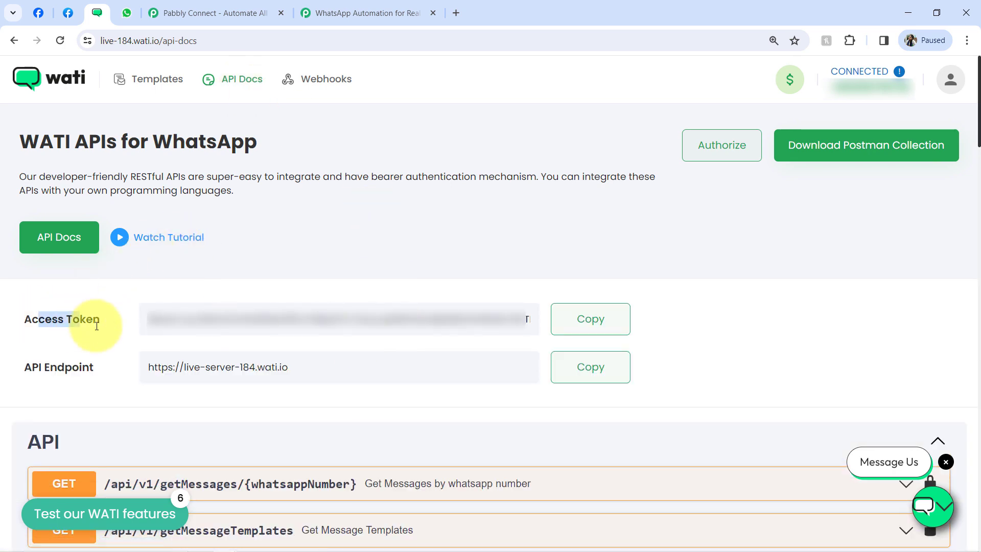
click(584, 329)
click(397, 11)
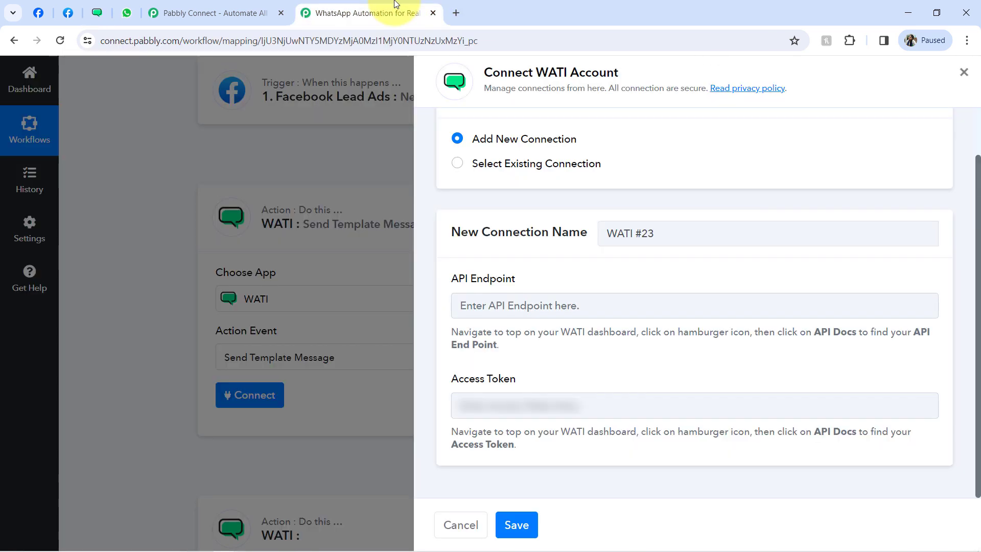
click(502, 397)
key(ctrl+v)
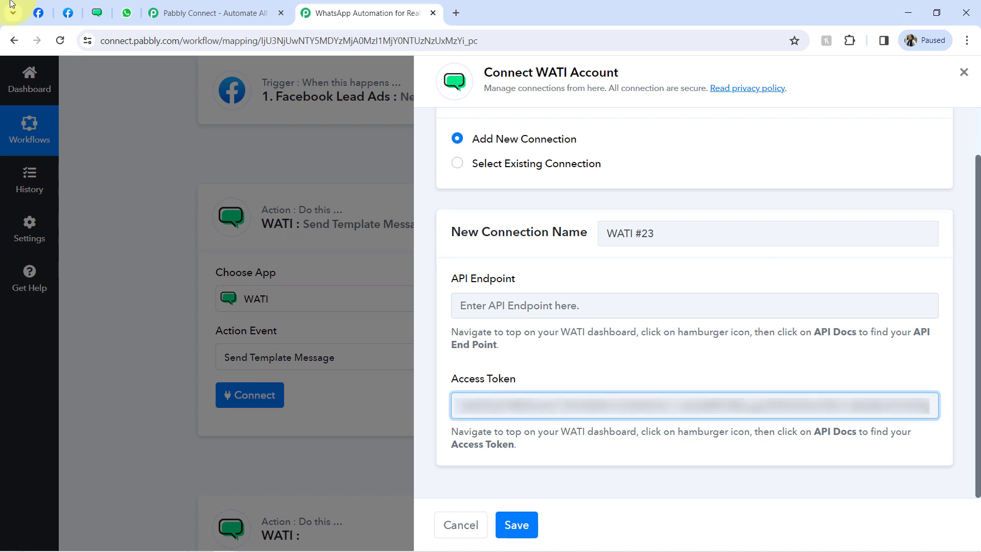
- Paste WATI's API endpoint into the form and save the connection as WATI #23
click(97, 11)
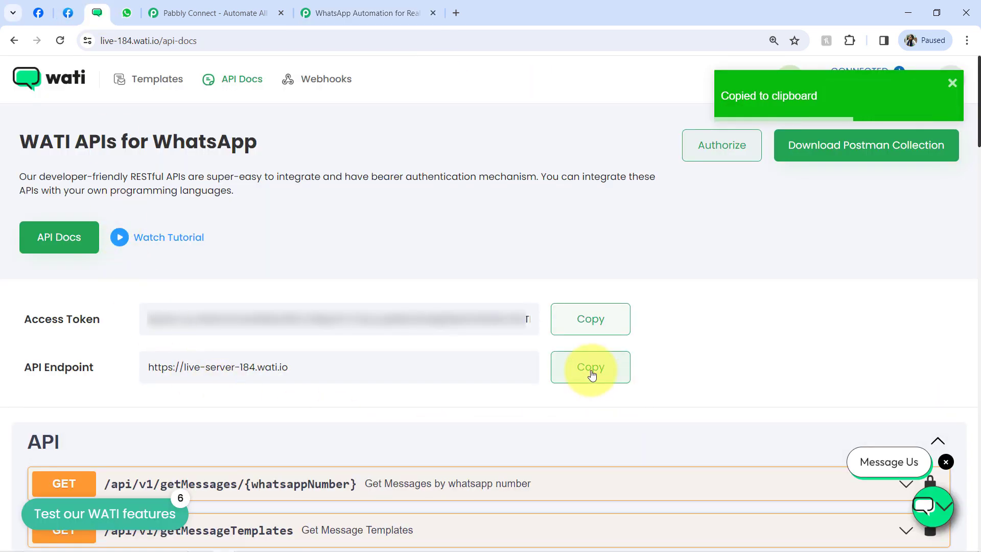
click(334, 4)
click(461, 310)
key(ctrl+v)
click(515, 526)
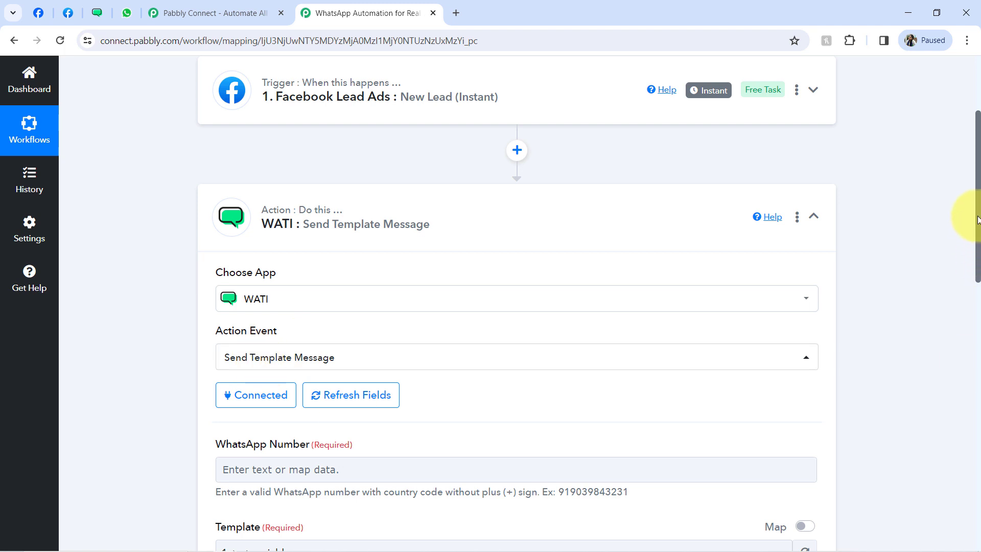
- Replace the first WATI step's name with 'WATI : Get Lead Alerts' and confirm it
drag(979, 222, 964, 307)
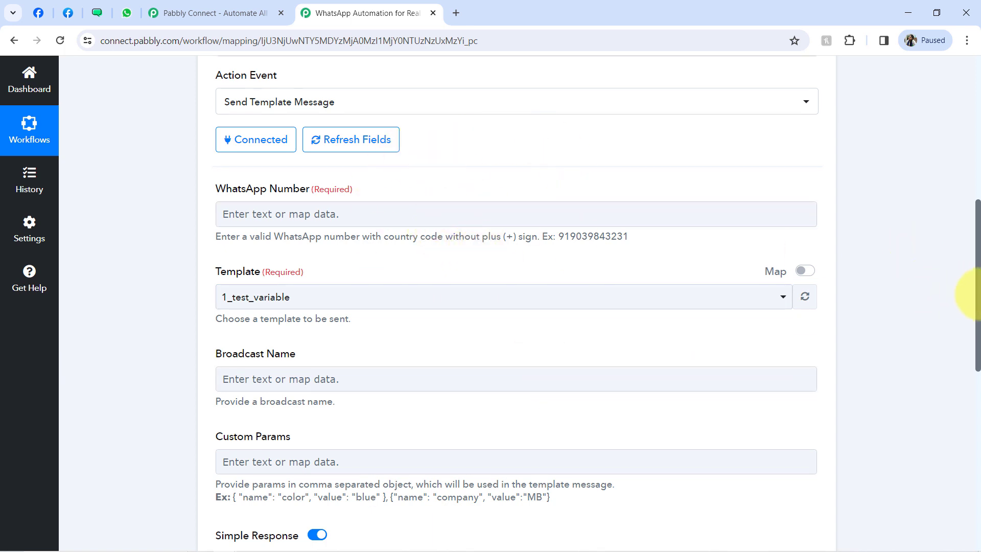
drag(970, 274, 970, 252)
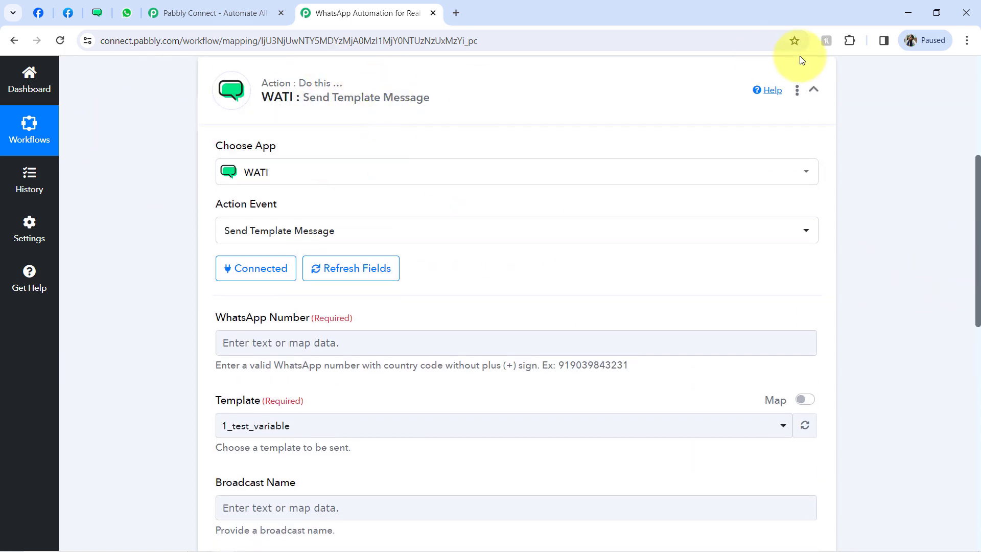
click(798, 92)
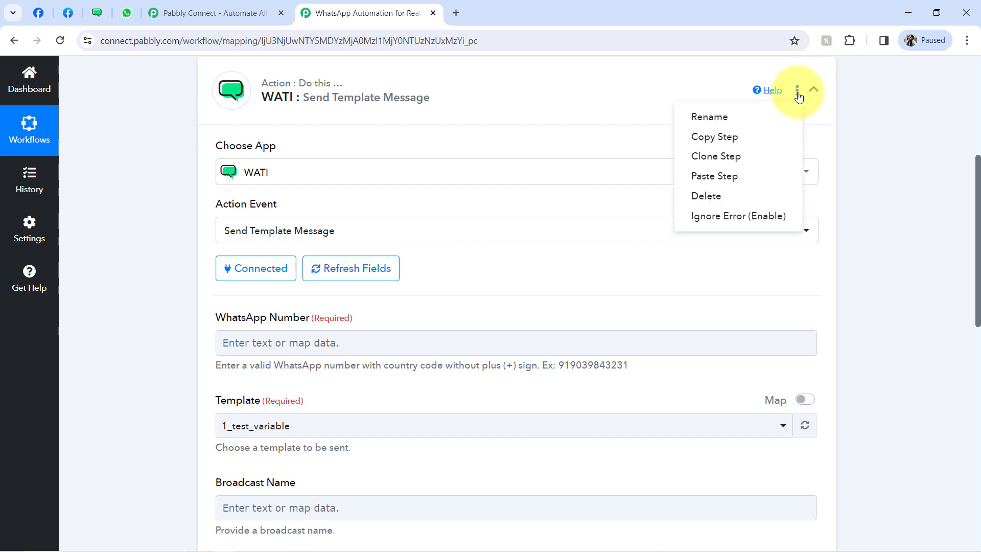
click(736, 118)
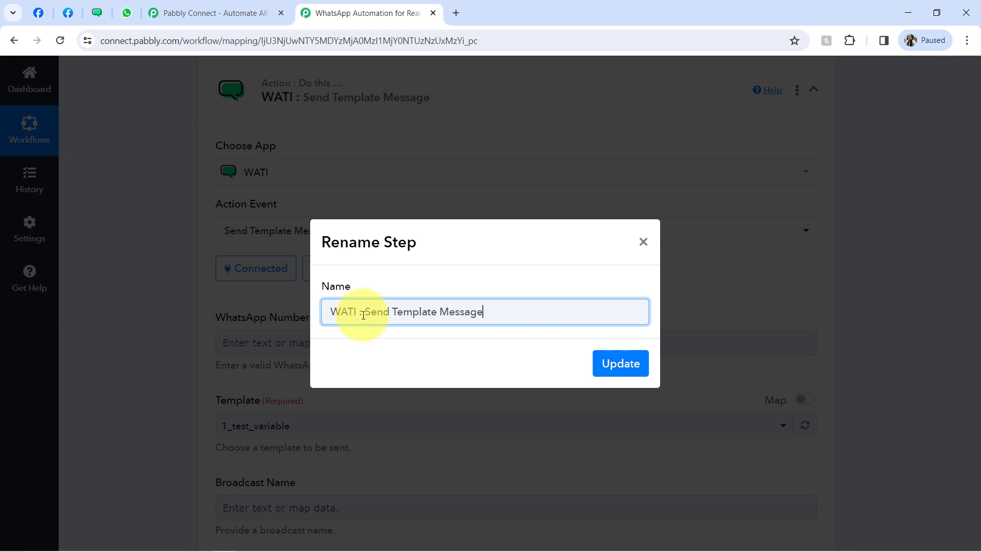
drag(386, 318, 501, 328)
text(Get Lead Alerts)
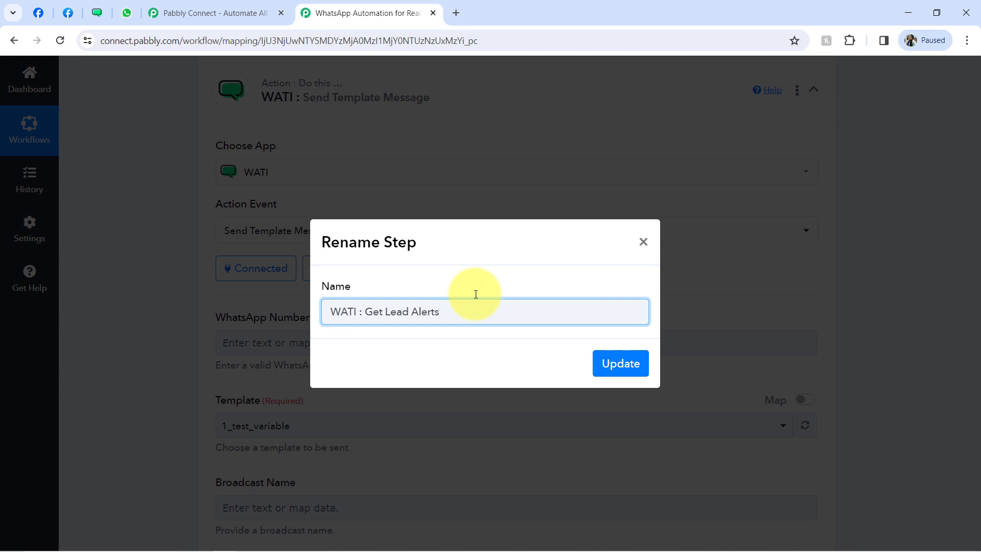
click(619, 367)
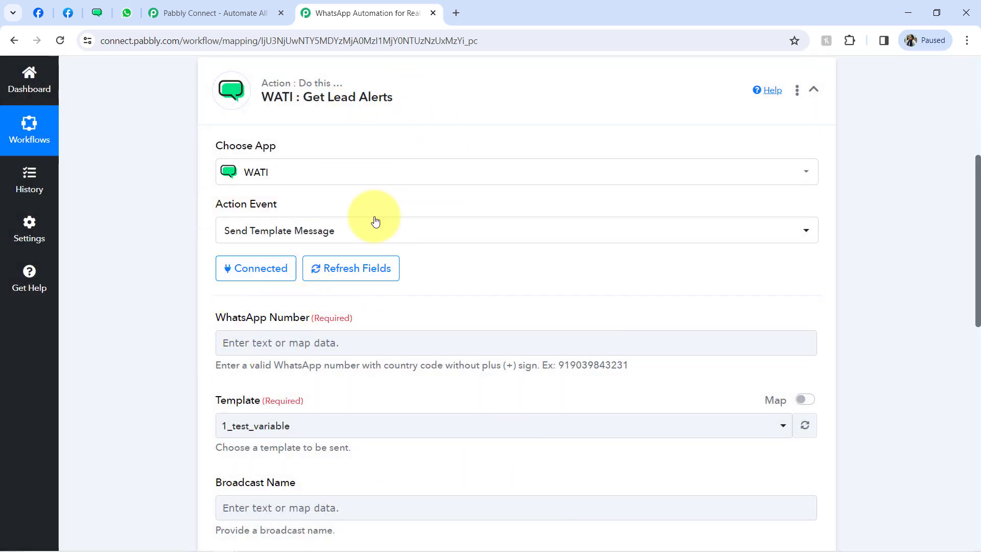
drag(260, 320, 294, 325)
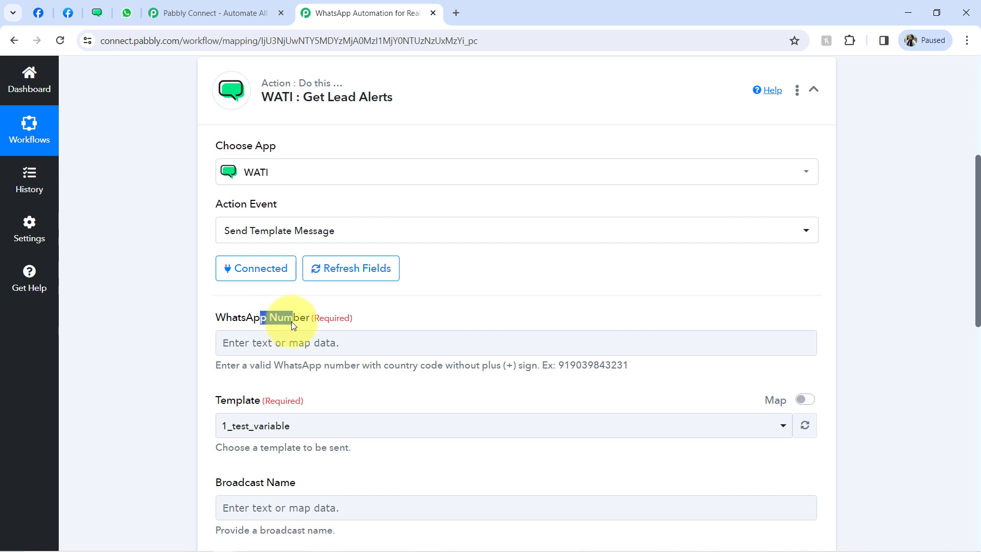
- Enter the recipient's WhatsApp number, including country code without a plus sign, in WhatsApp Number
click(375, 343)
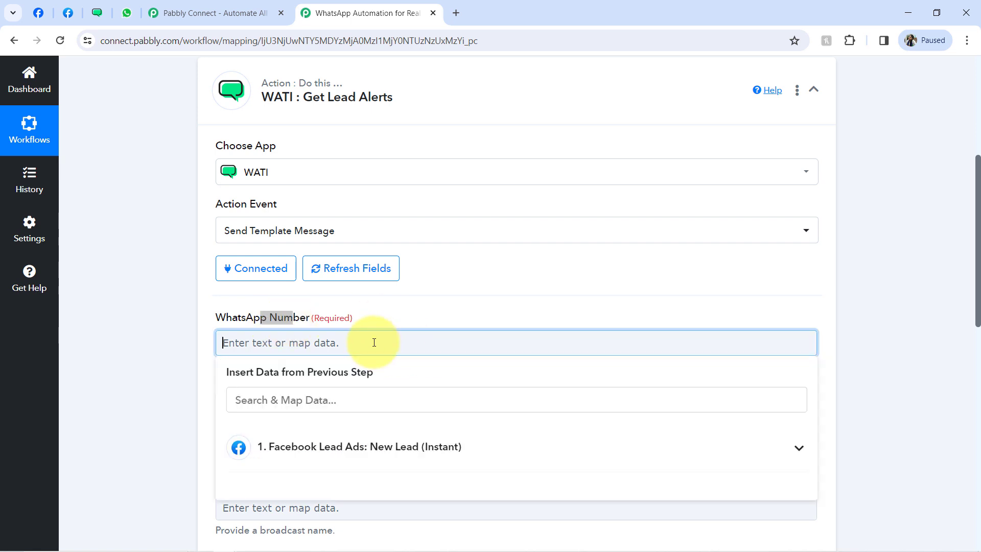
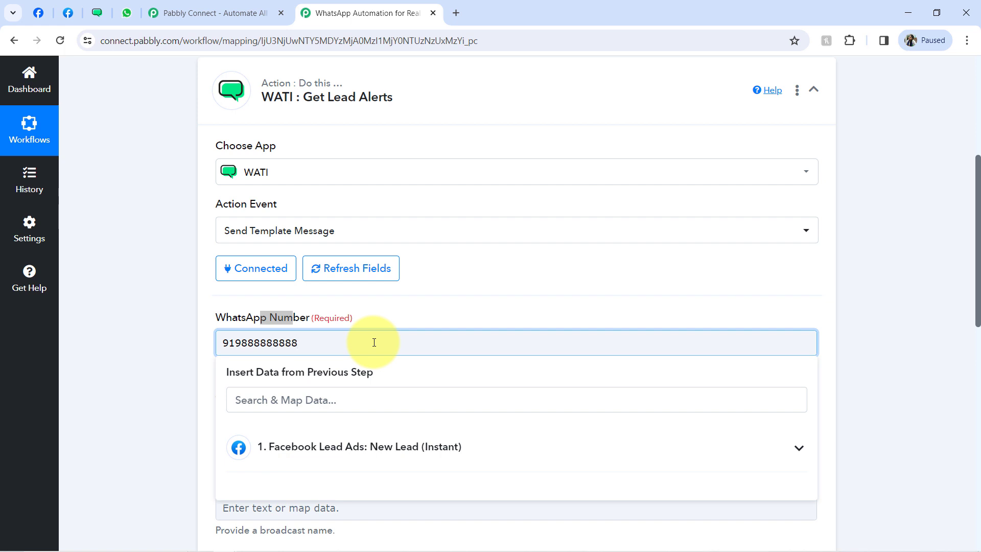
click(99, 334)
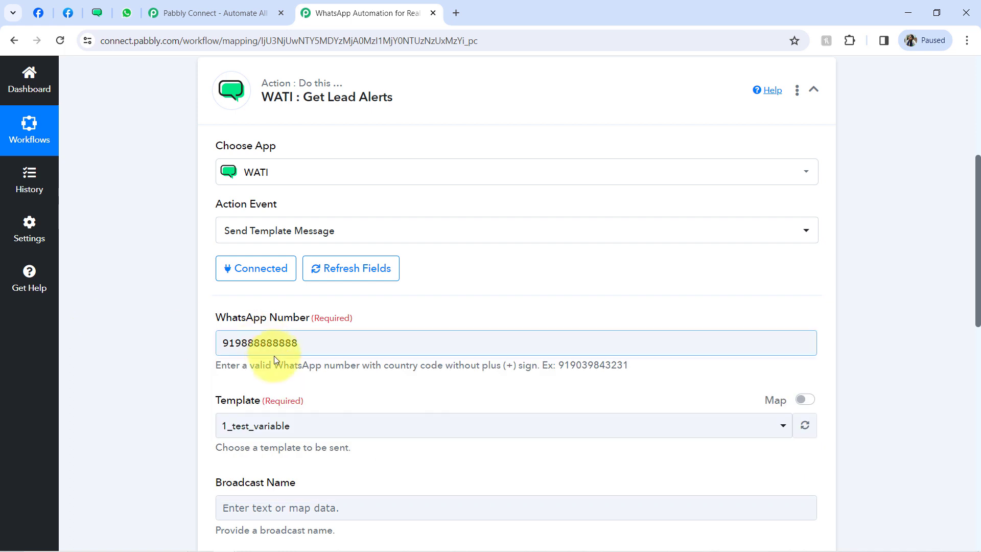
drag(425, 360, 503, 360)
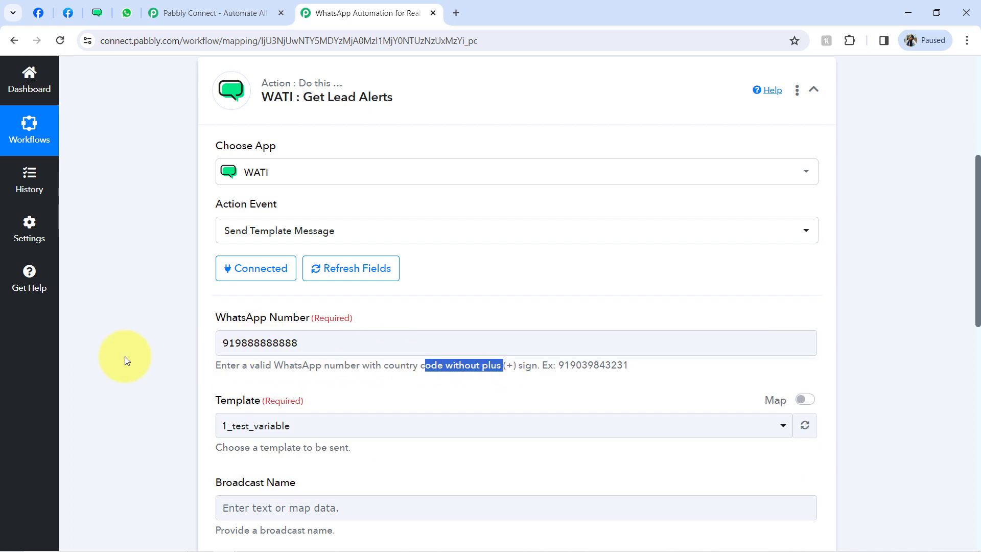
click(124, 357)
drag(975, 217, 975, 280)
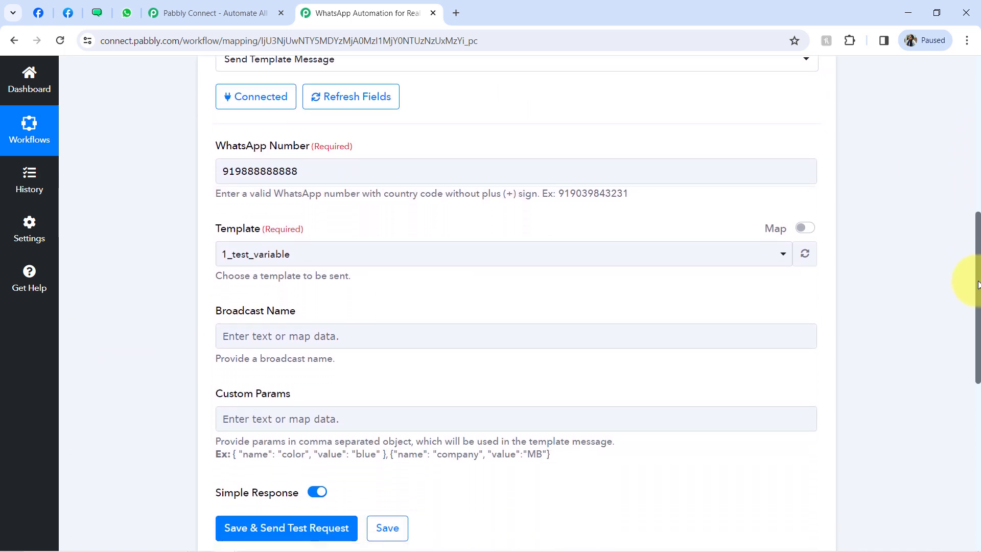
- Compare Pabbly's Template dropdown with WATI's templates list, including lead_notification and test_28dec
click(237, 248)
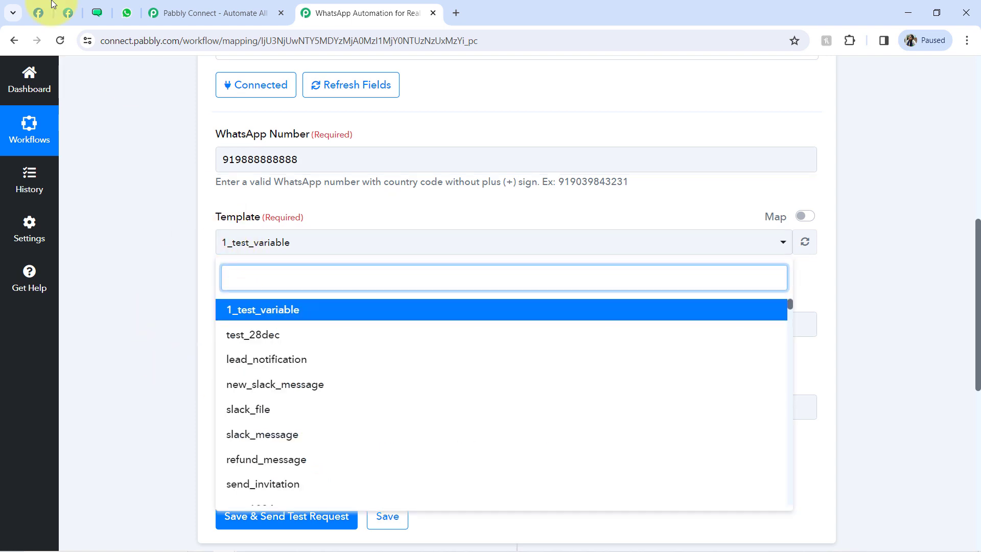
click(106, 8)
click(157, 80)
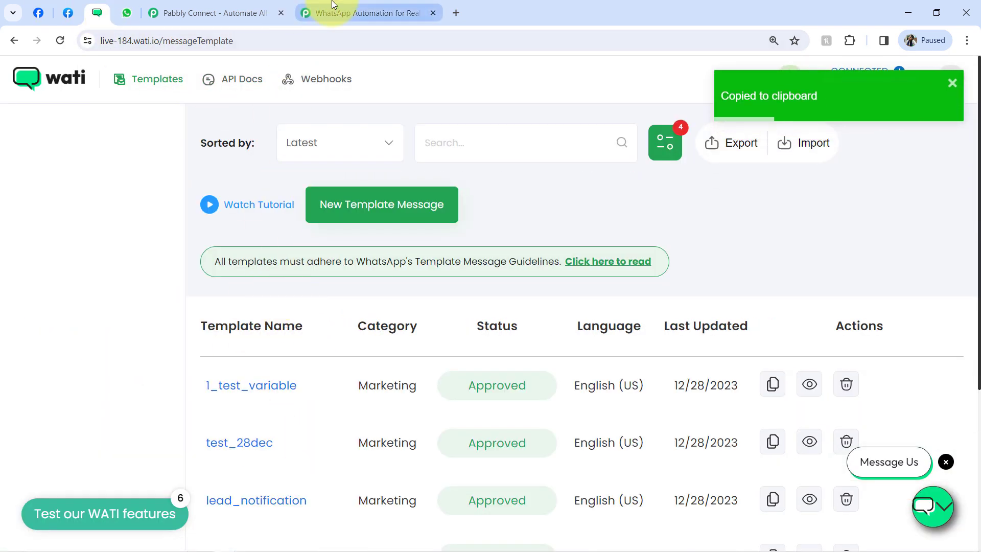
click(358, 12)
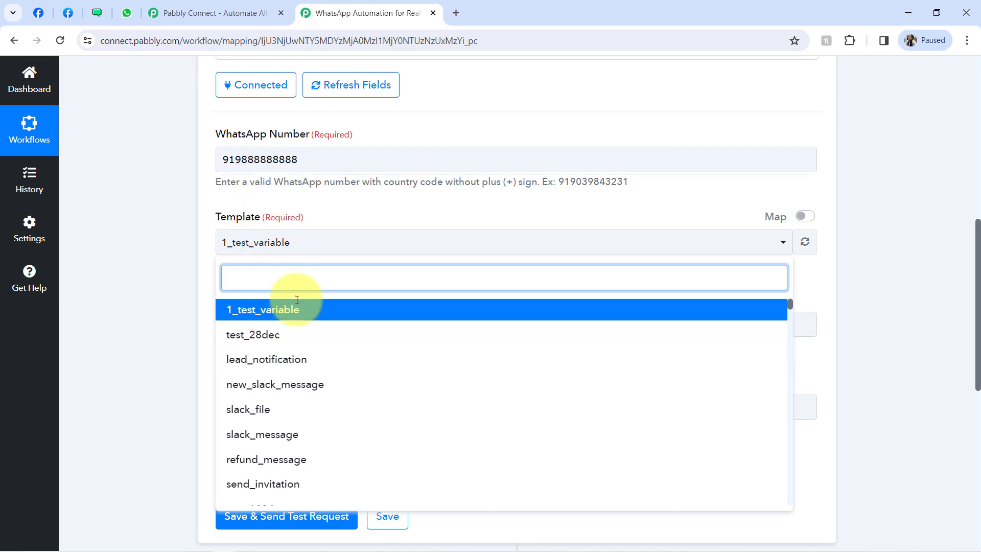
click(967, 42)
click(454, 15)
click(97, 13)
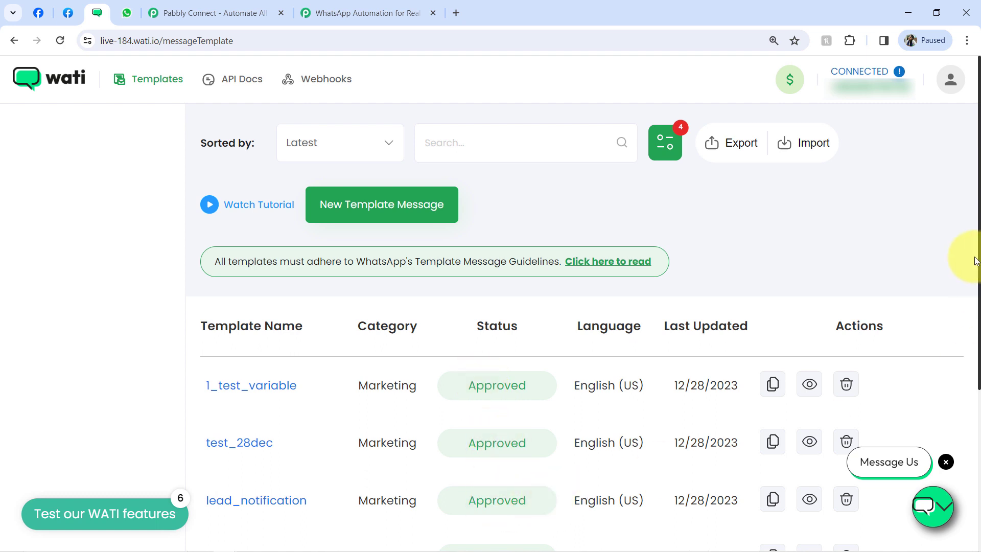
- Set the WATI Templates list to show 25 templates per page
drag(979, 256, 977, 389)
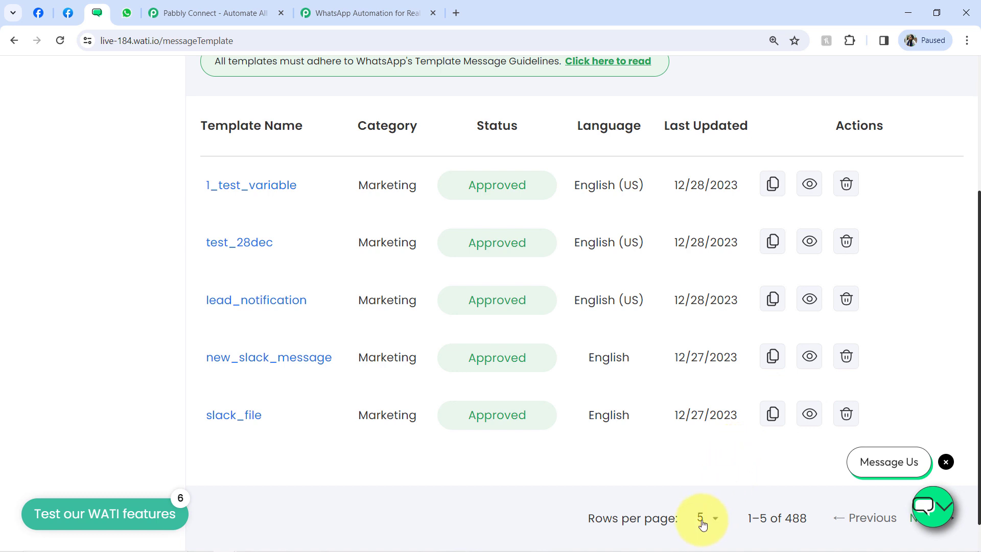
click(704, 518)
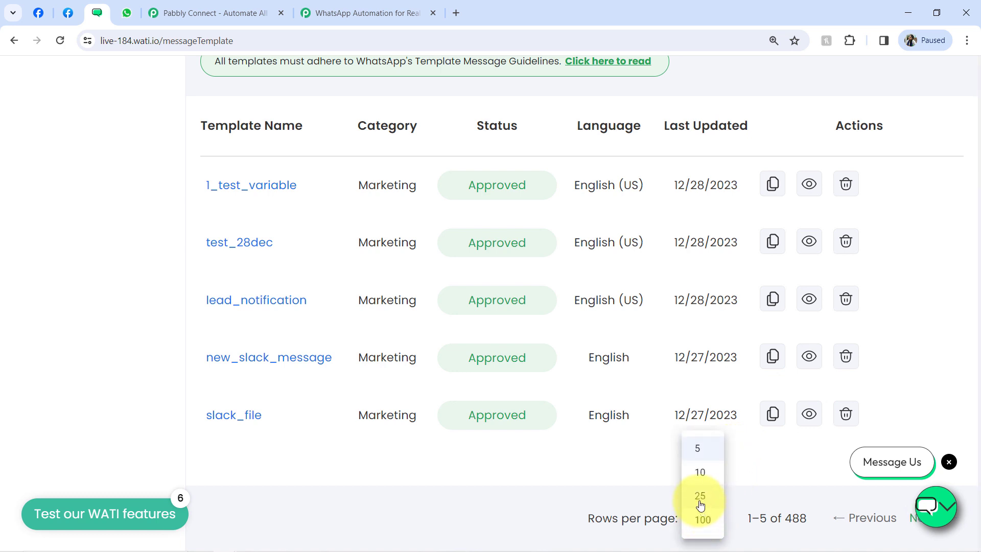
click(700, 500)
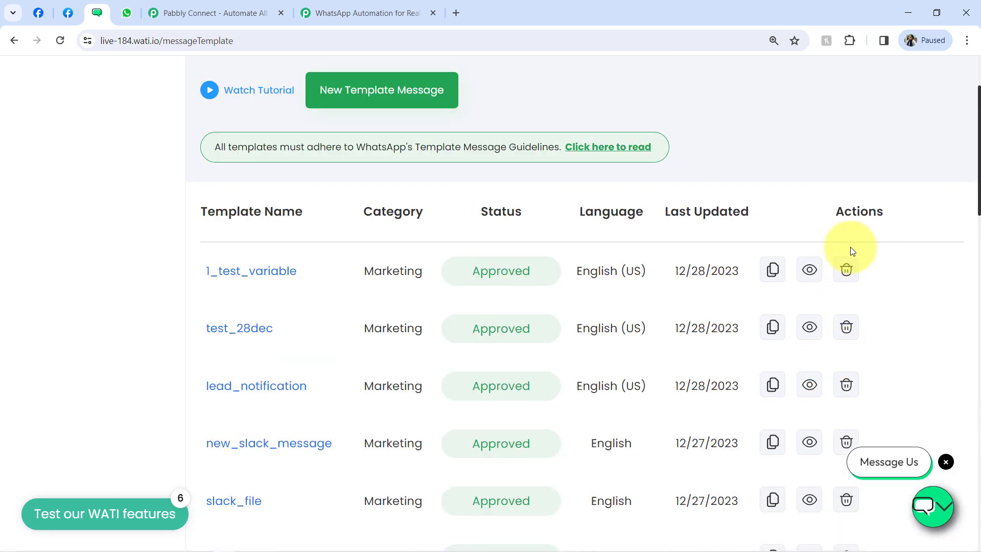
drag(977, 107, 921, 63)
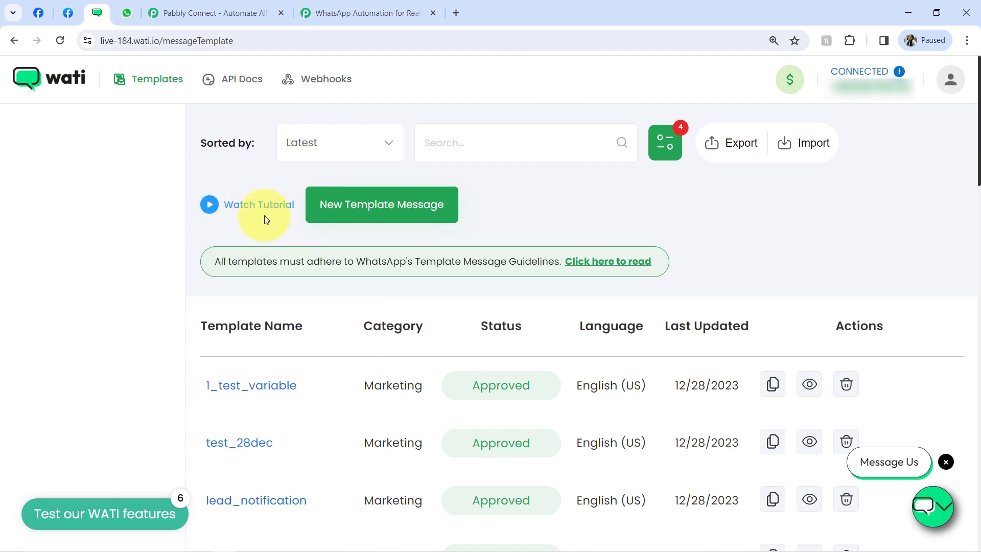
- Open the lead_notification template from the WATI Templates list
click(352, 5)
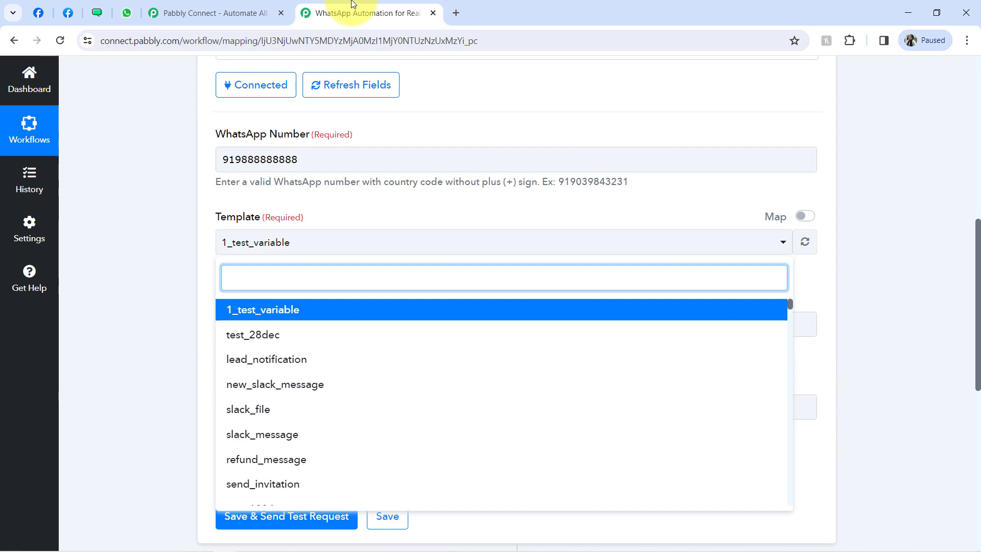
click(98, 16)
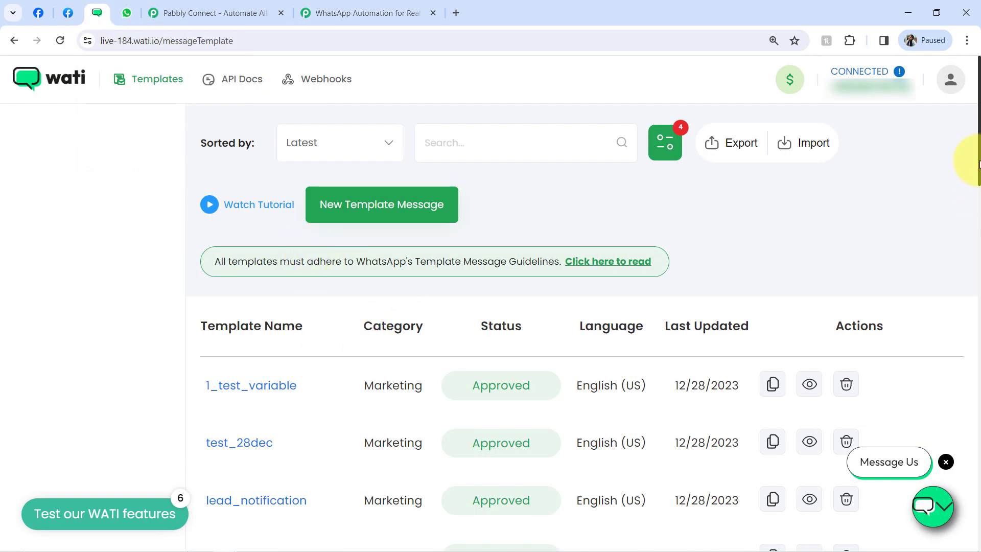
drag(979, 161, 970, 220)
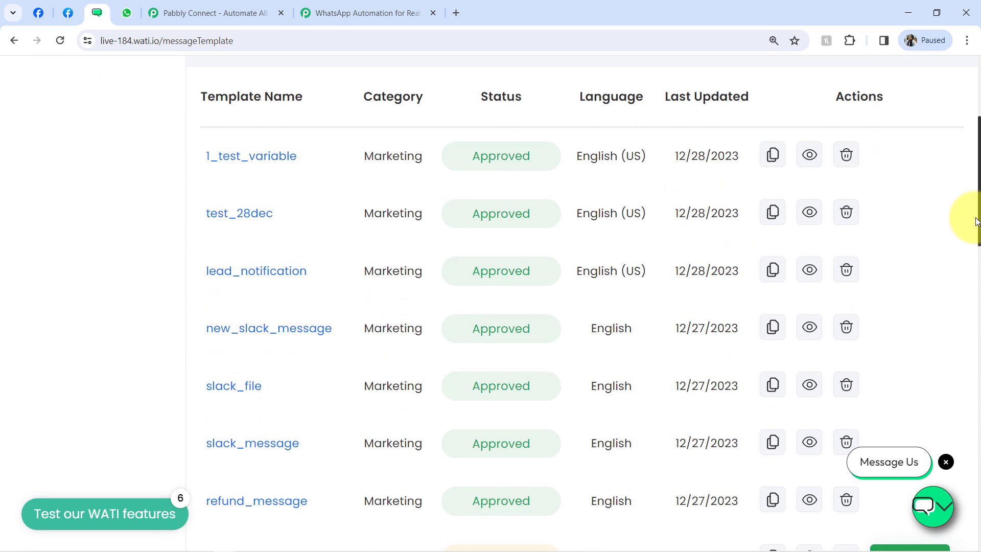
click(259, 274)
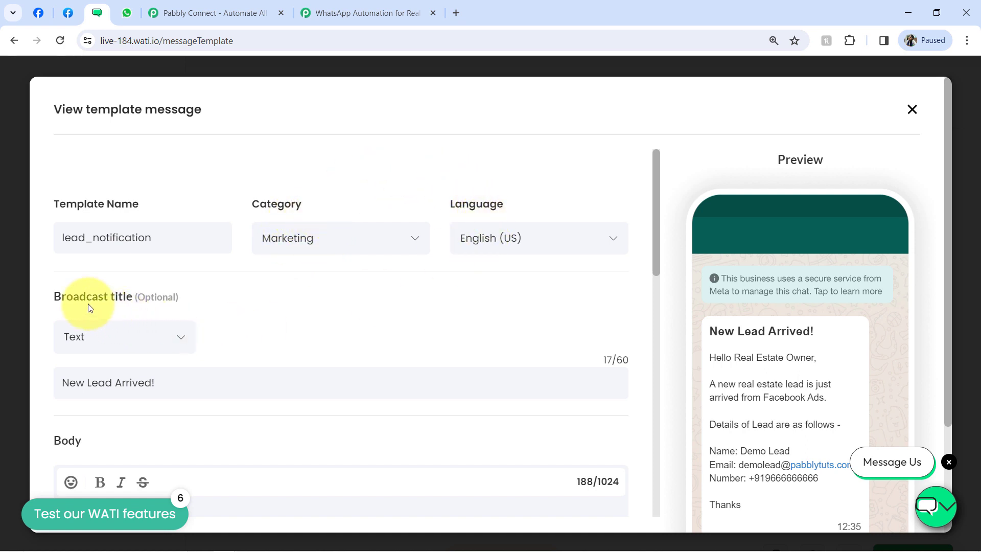
drag(55, 295, 123, 297)
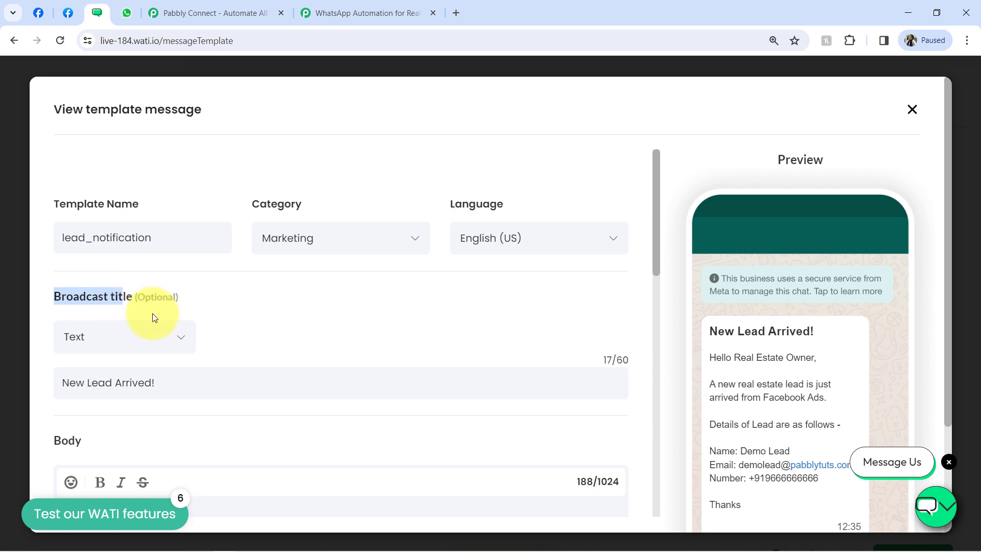
click(181, 343)
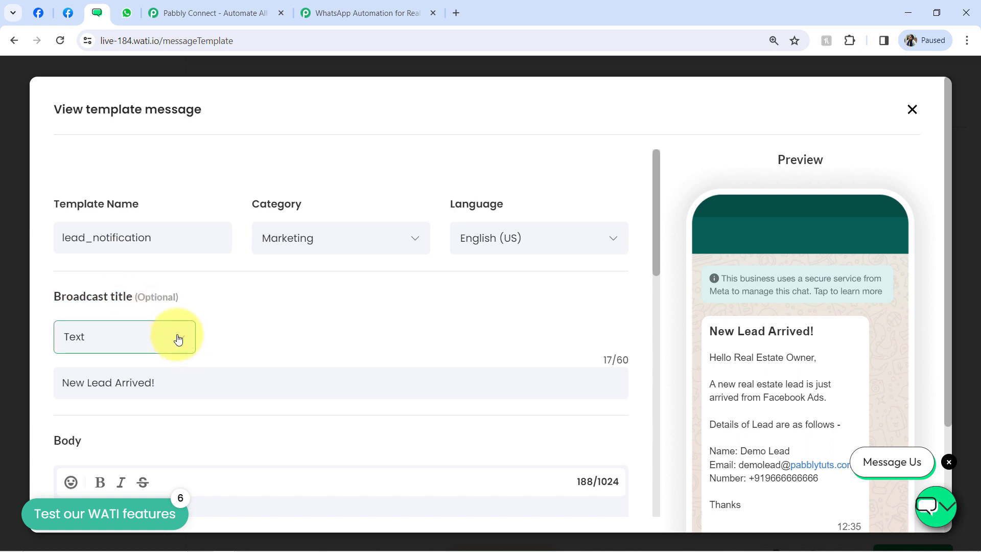
drag(657, 234, 648, 270)
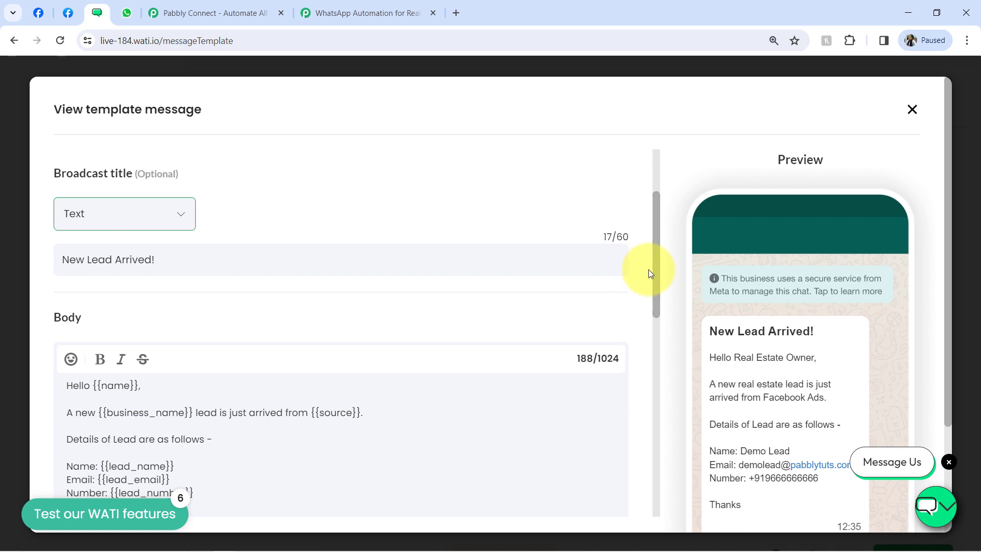
drag(811, 331, 725, 331)
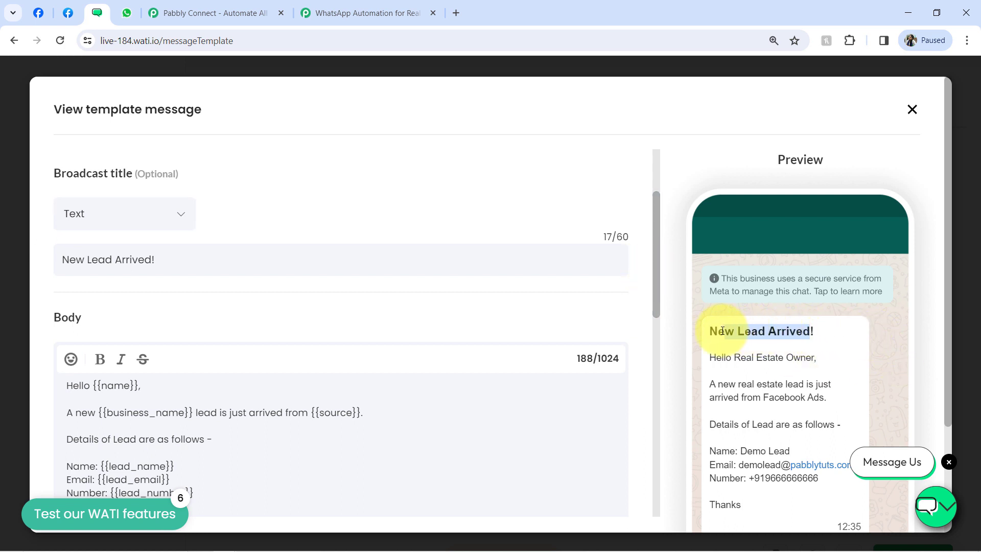
triple_click(723, 331)
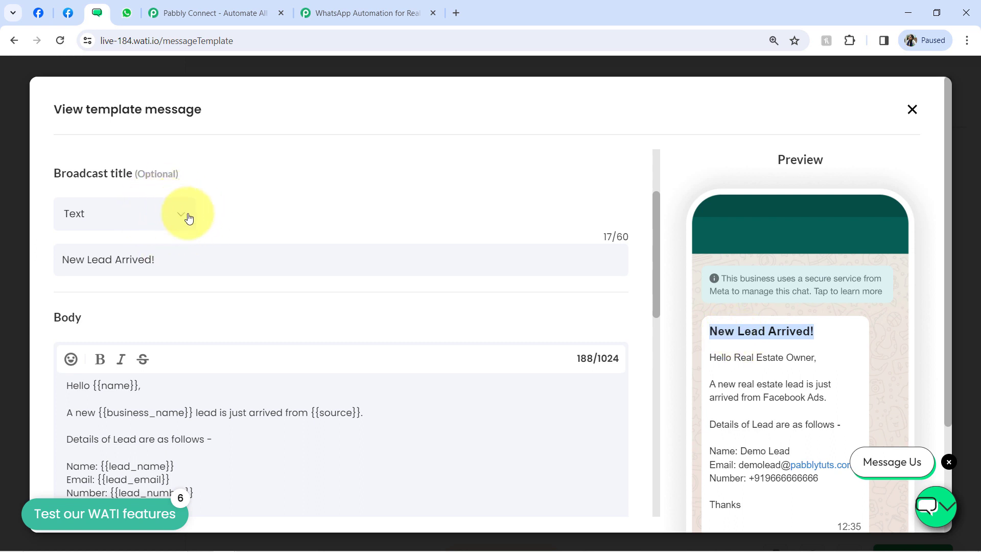
click(136, 259)
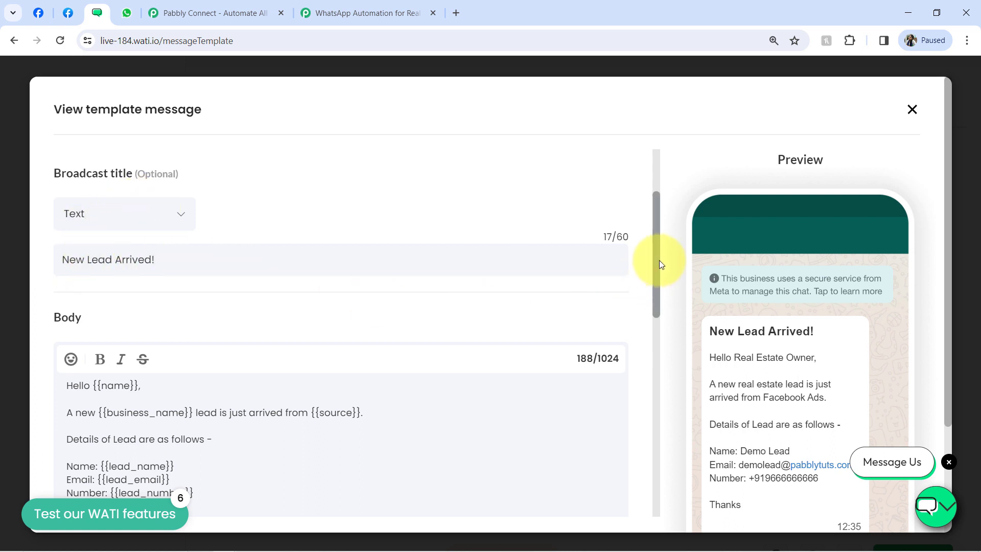
drag(656, 260, 648, 303)
drag(75, 260, 90, 393)
click(90, 392)
drag(102, 261, 143, 288)
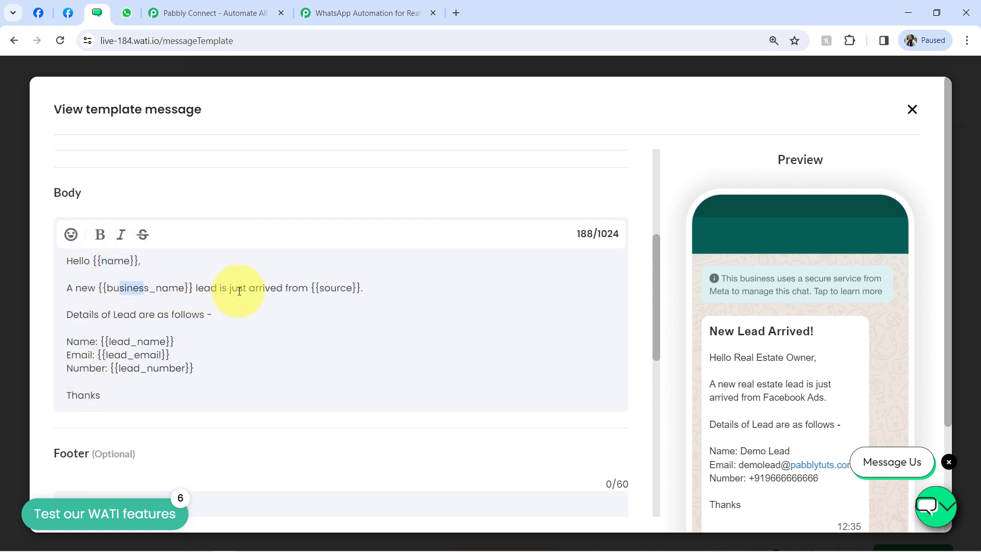
drag(83, 317, 189, 318)
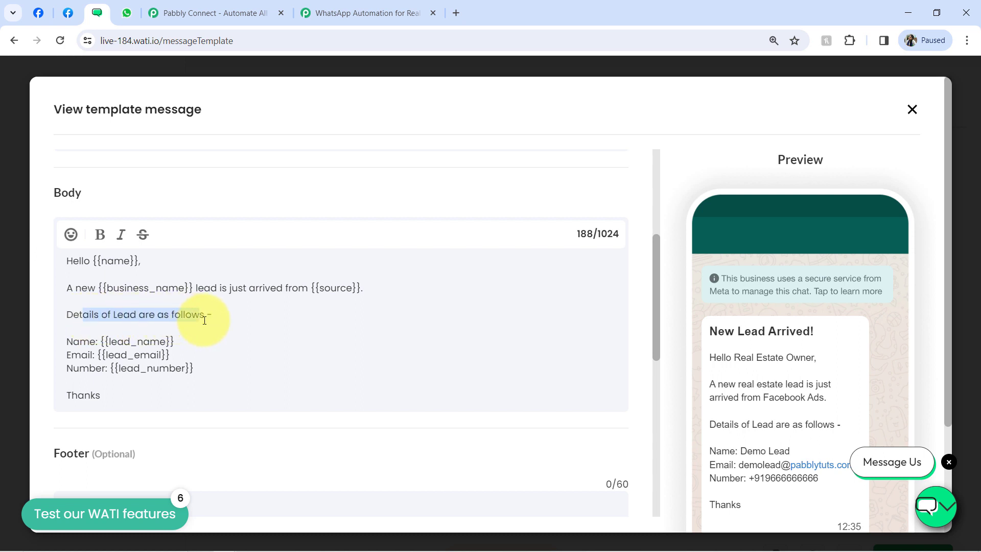
drag(949, 286, 946, 308)
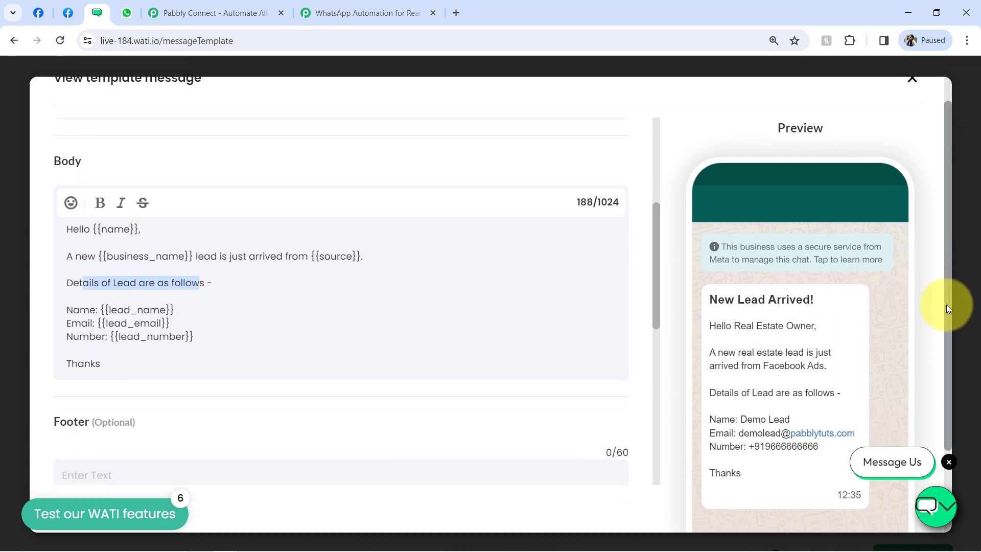
click(111, 228)
drag(111, 229, 124, 228)
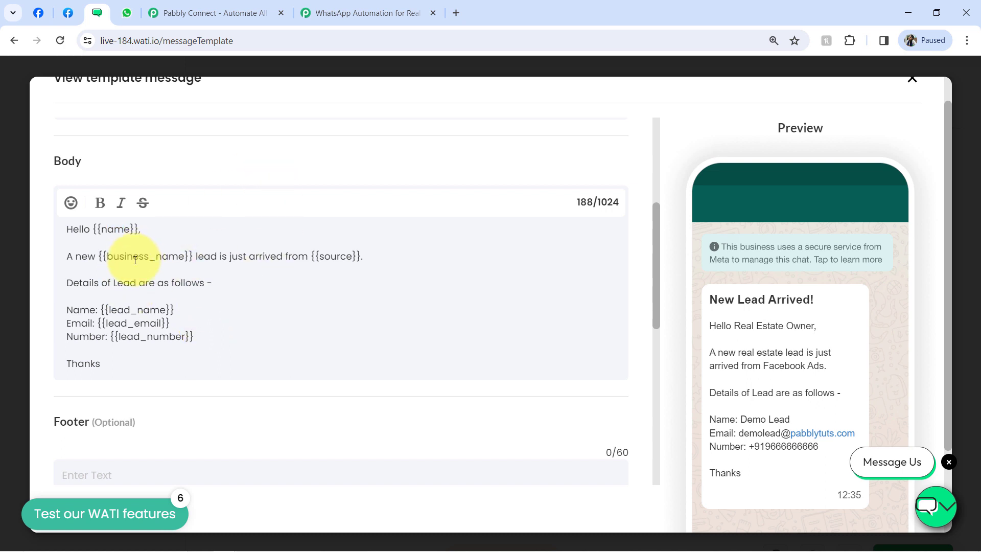
drag(114, 257, 158, 259)
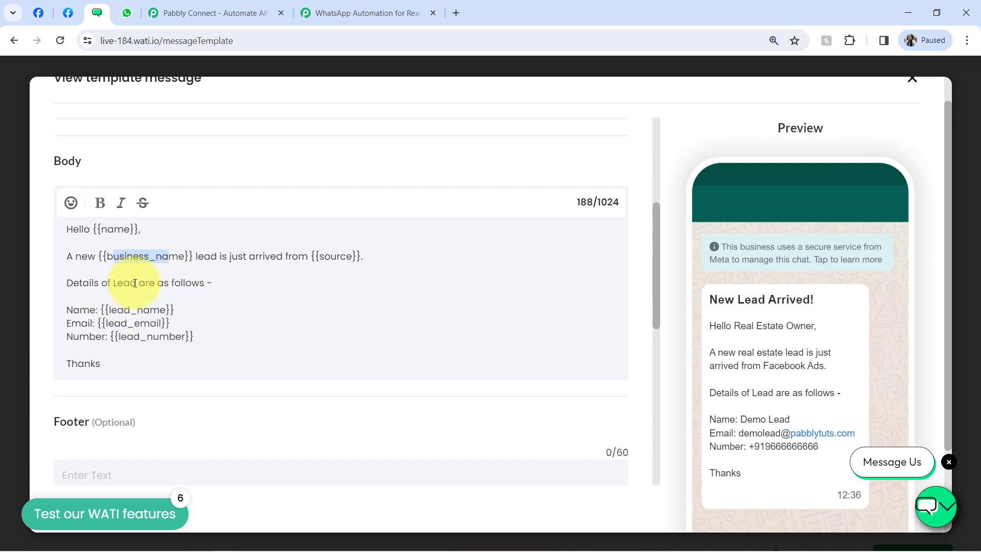
drag(90, 228, 94, 368)
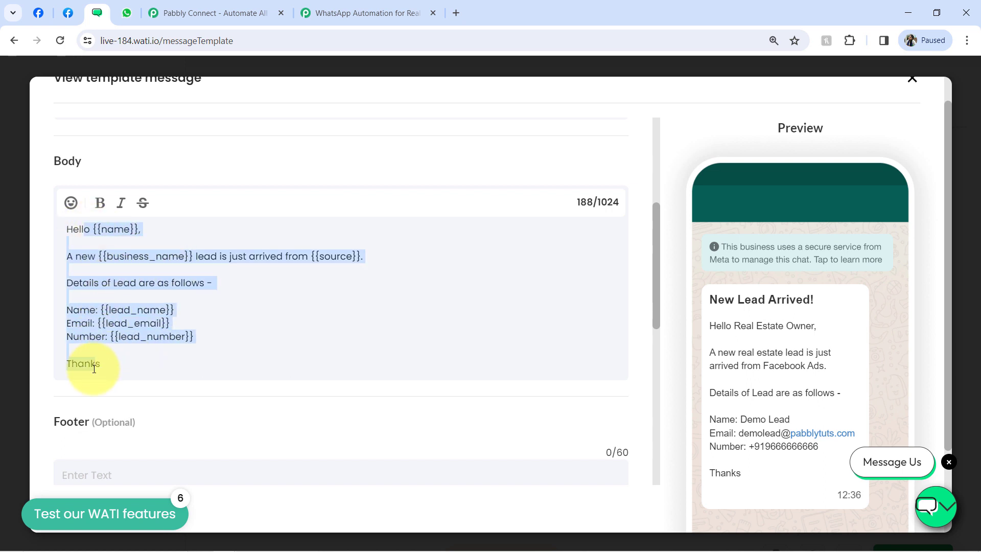
click(105, 363)
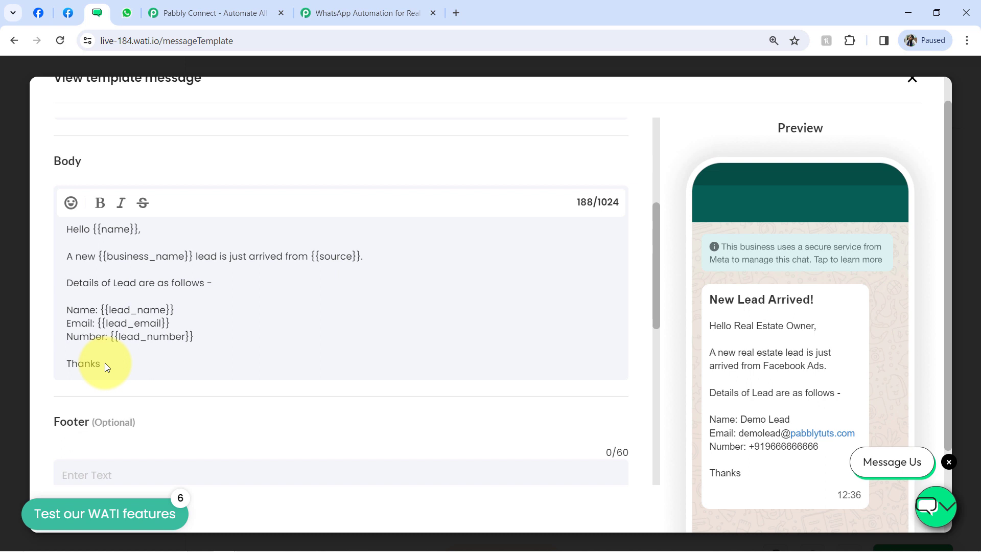
drag(112, 363, 188, 256)
click(92, 228)
click(131, 254)
drag(114, 311, 165, 339)
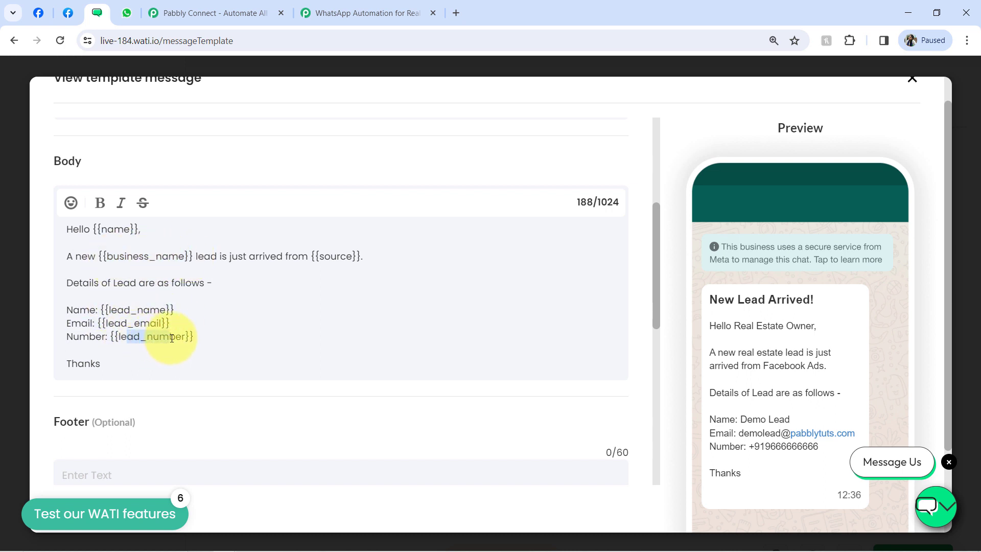
click(137, 311)
drag(123, 307, 168, 344)
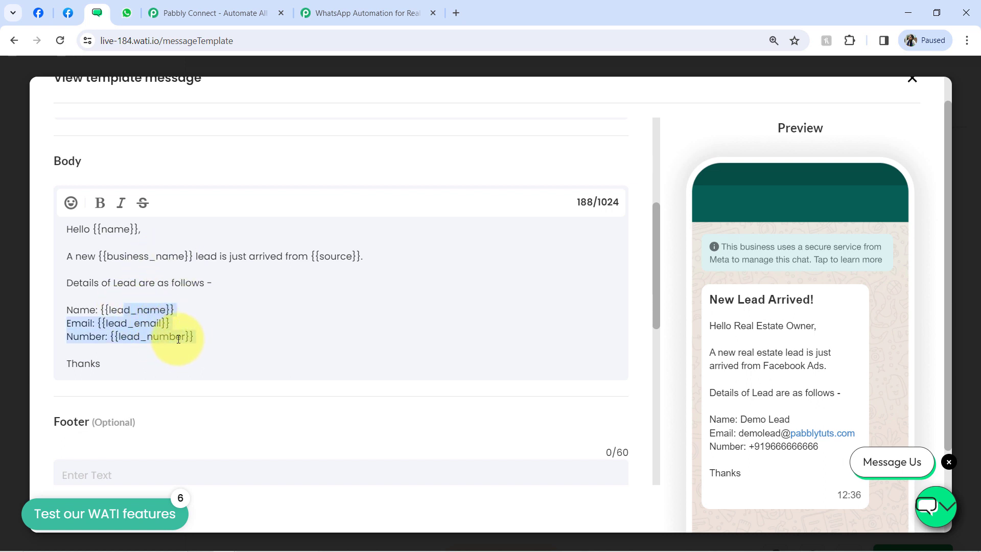
click(179, 339)
drag(950, 315, 952, 373)
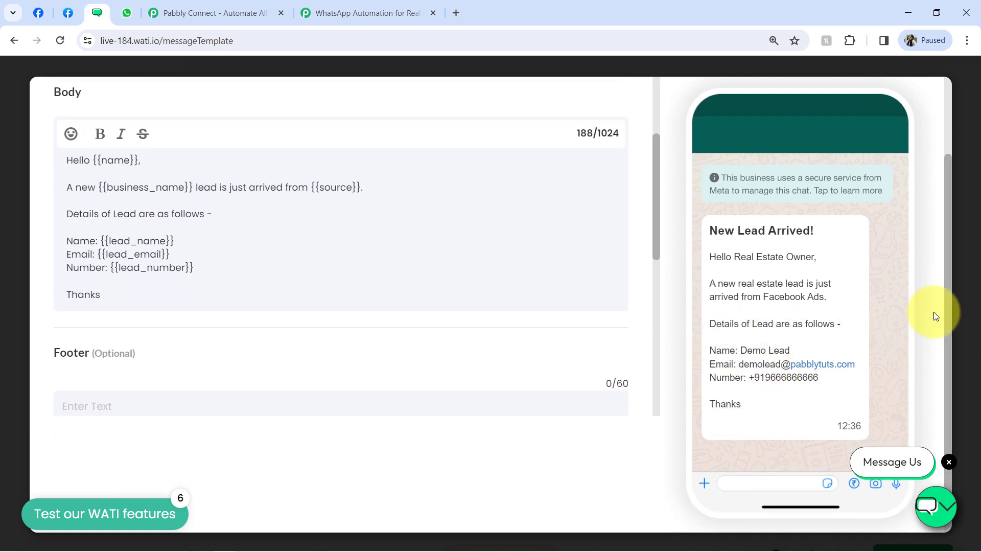
scroll(948, 301, down, 1)
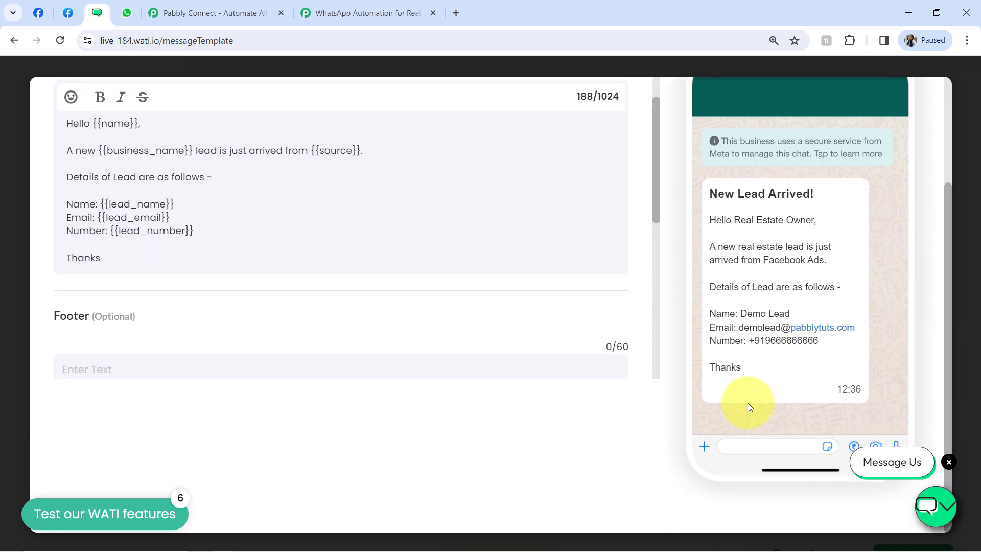
drag(658, 185, 660, 267)
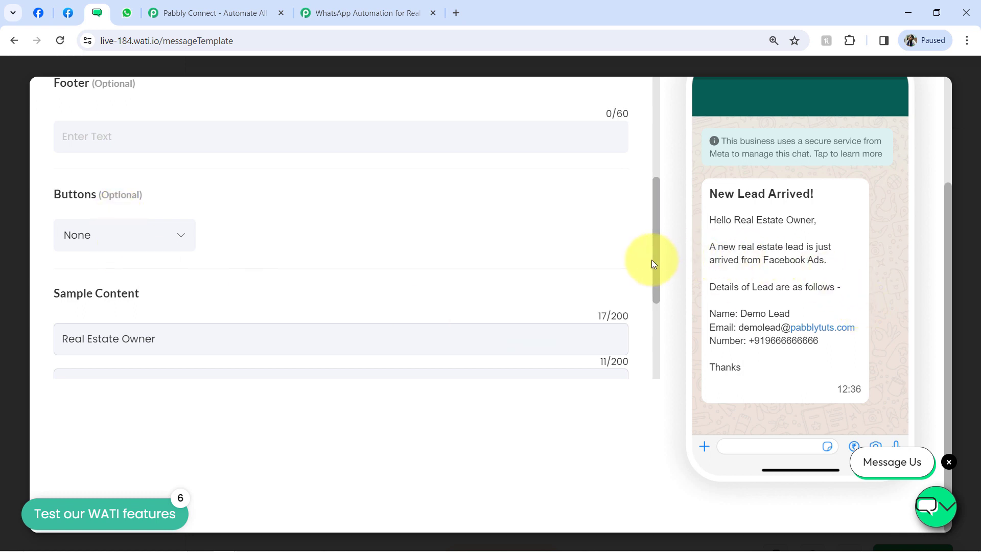
drag(657, 263, 658, 332)
drag(138, 163, 37, 170)
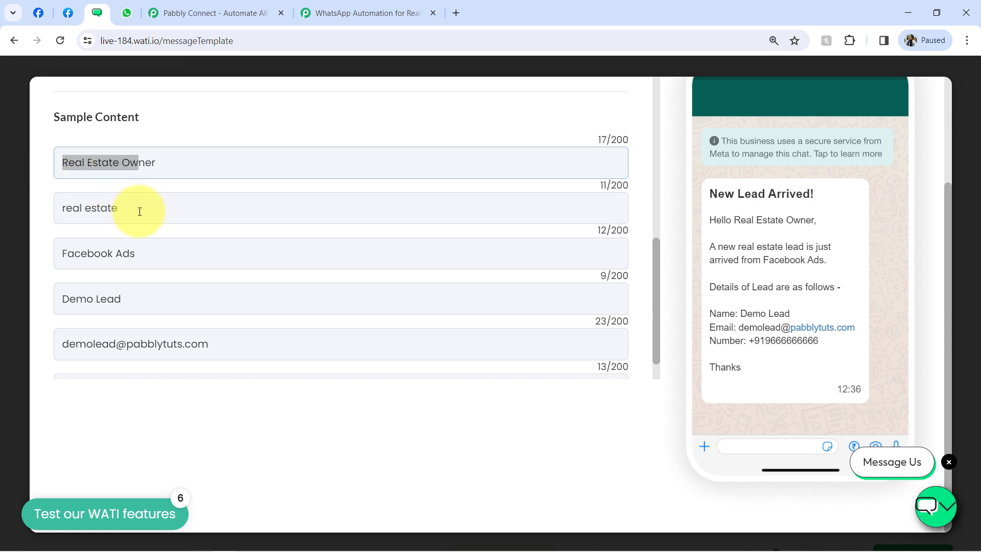
drag(139, 212, 38, 212)
drag(98, 162, 132, 163)
drag(83, 208, 114, 209)
drag(74, 253, 124, 256)
drag(94, 299, 123, 300)
drag(95, 345, 147, 345)
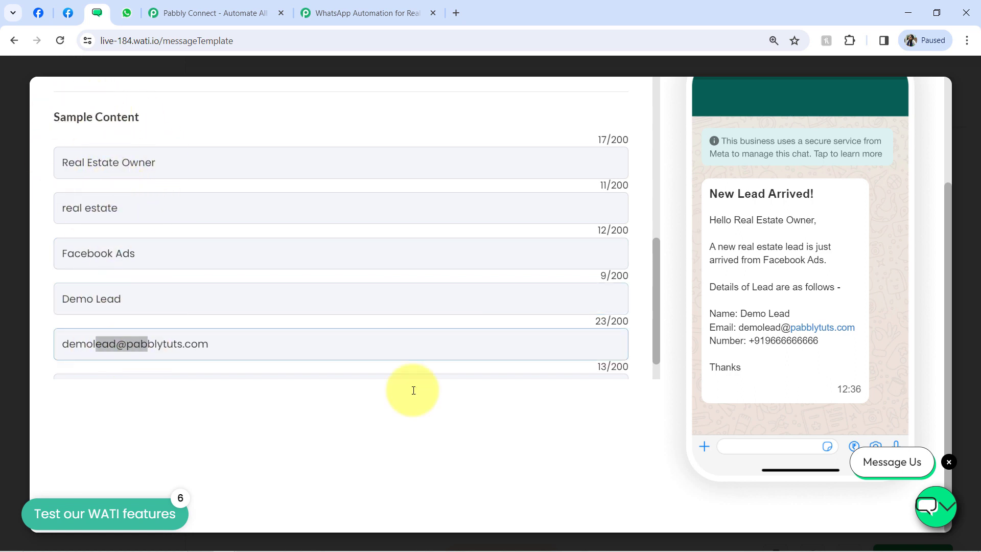
drag(656, 320, 676, 98)
drag(951, 302, 946, 136)
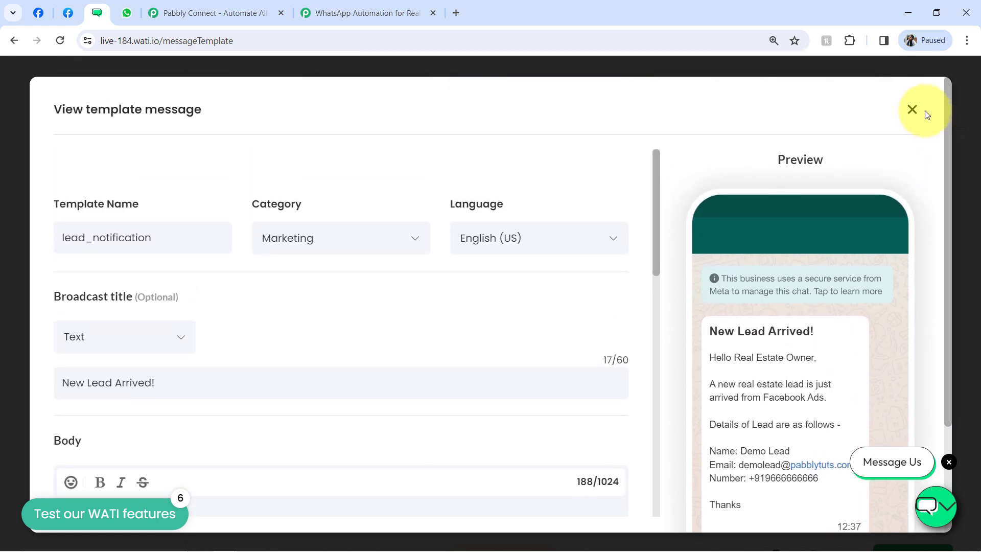
- Search the WATI step's Template field for 'lead' and select lead_notification
click(367, 12)
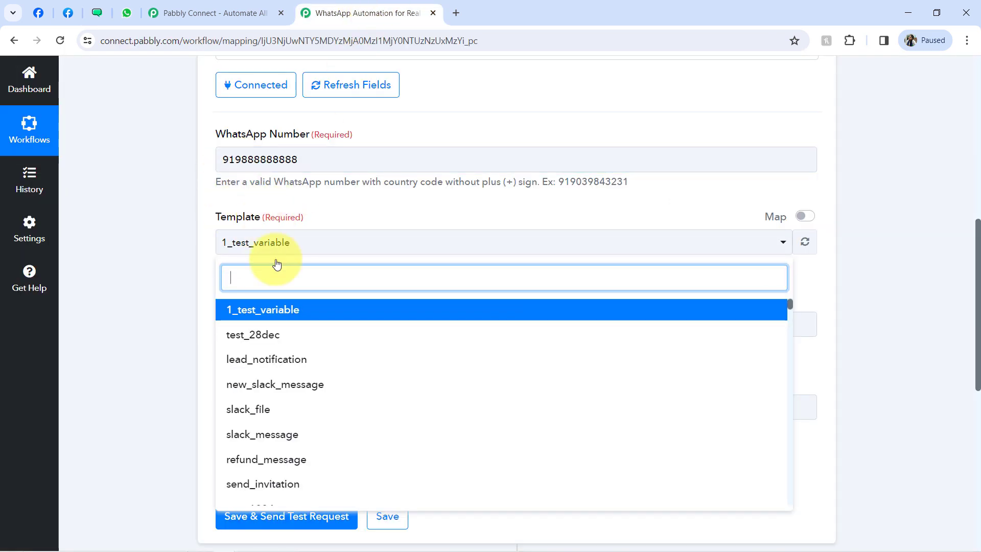
click(97, 14)
click(322, 13)
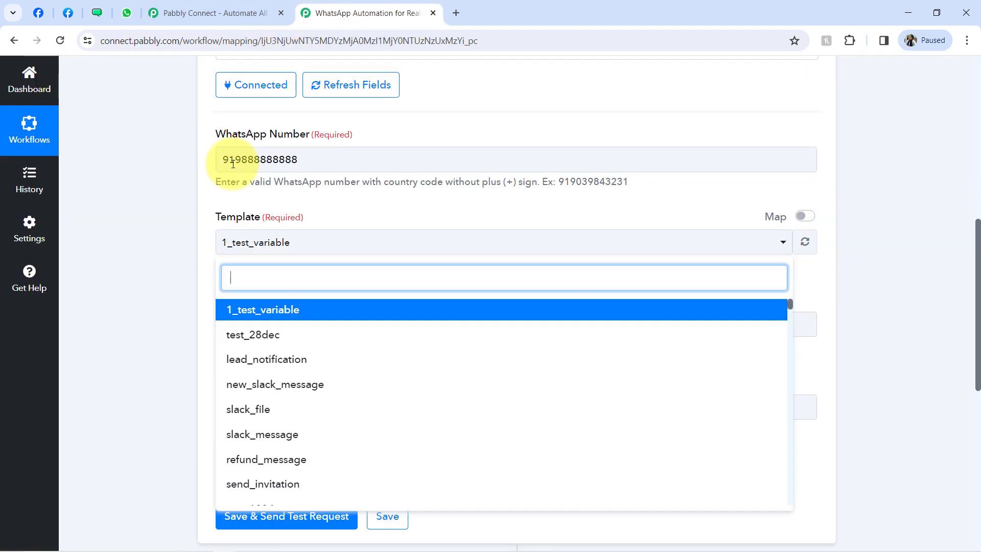
text(lead)
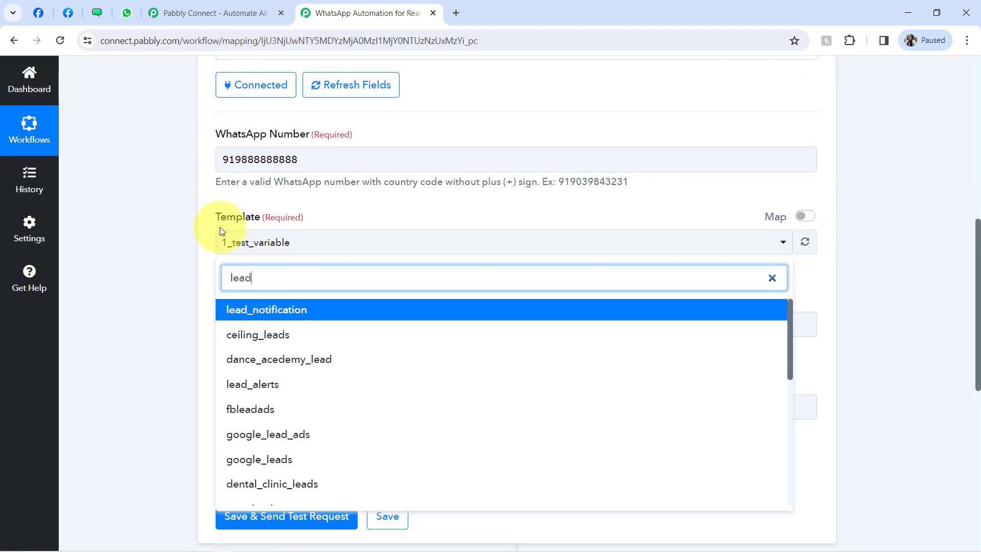
click(240, 310)
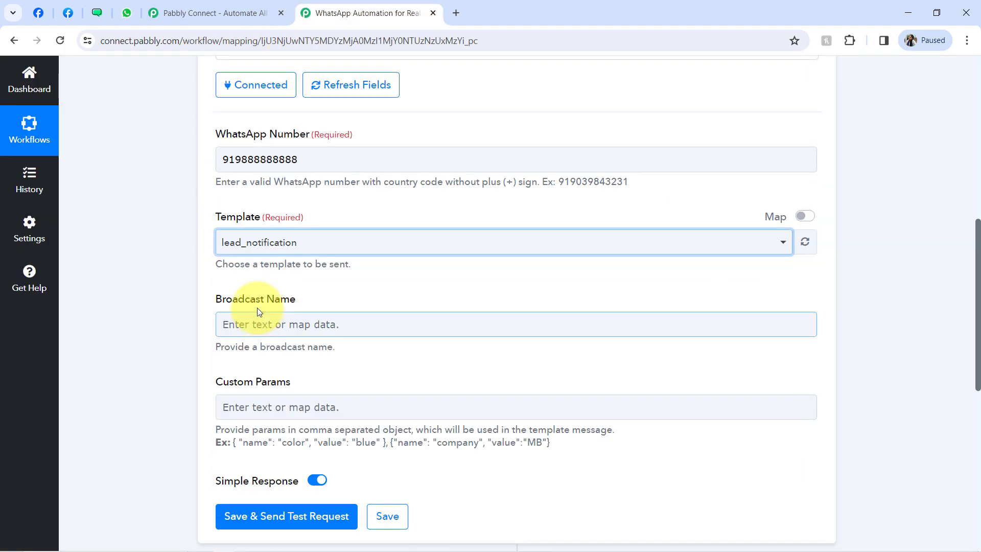
- Enter 'Lead Alert' as the Broadcast Name and note the Custom Params example format
click(229, 330)
text(Lead)
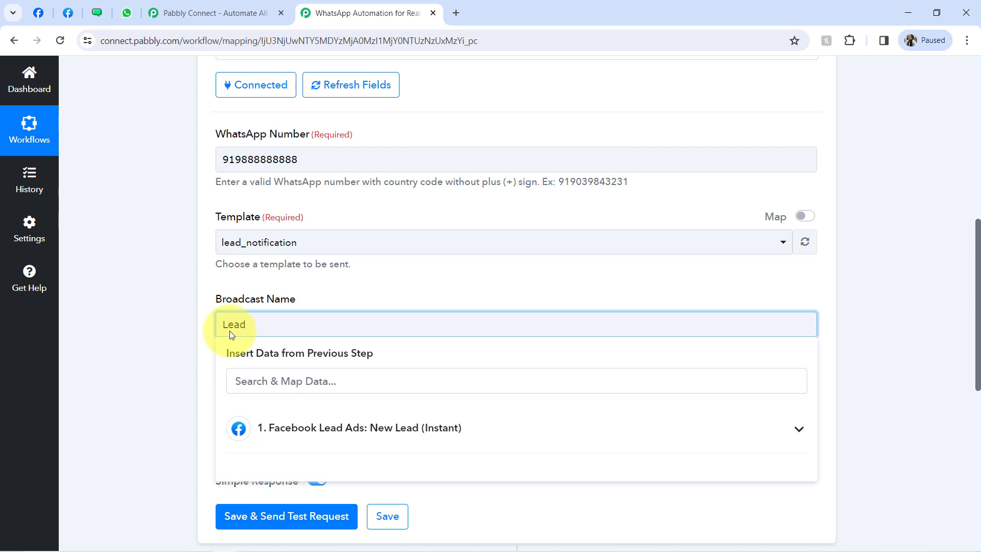
text( Alert)
click(192, 377)
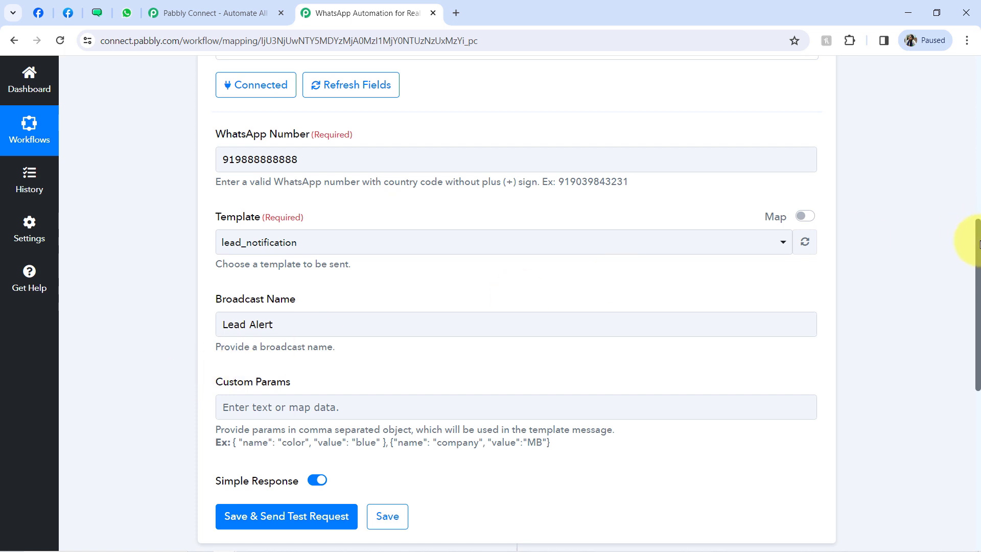
drag(980, 245, 979, 282)
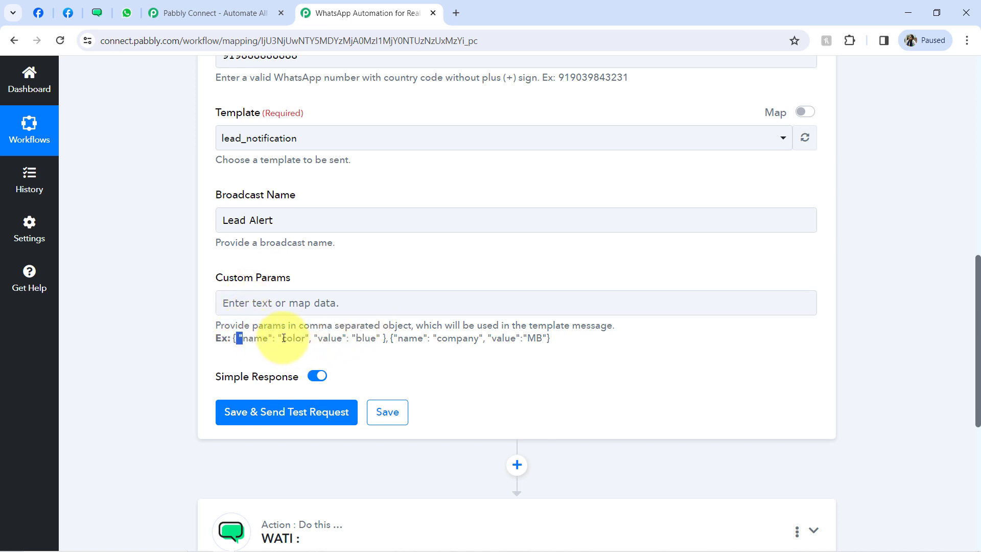
drag(236, 338, 366, 334)
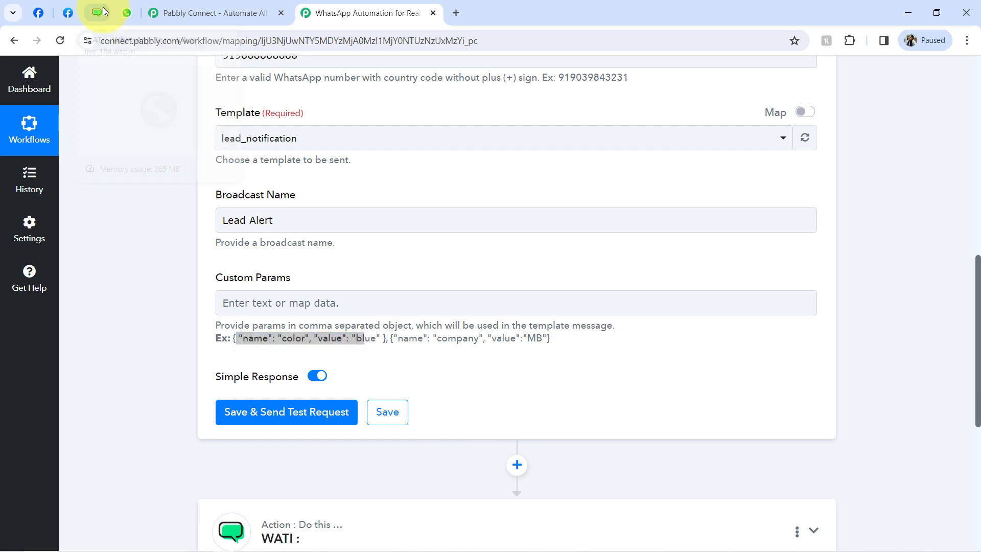
click(103, 7)
drag(651, 190, 658, 270)
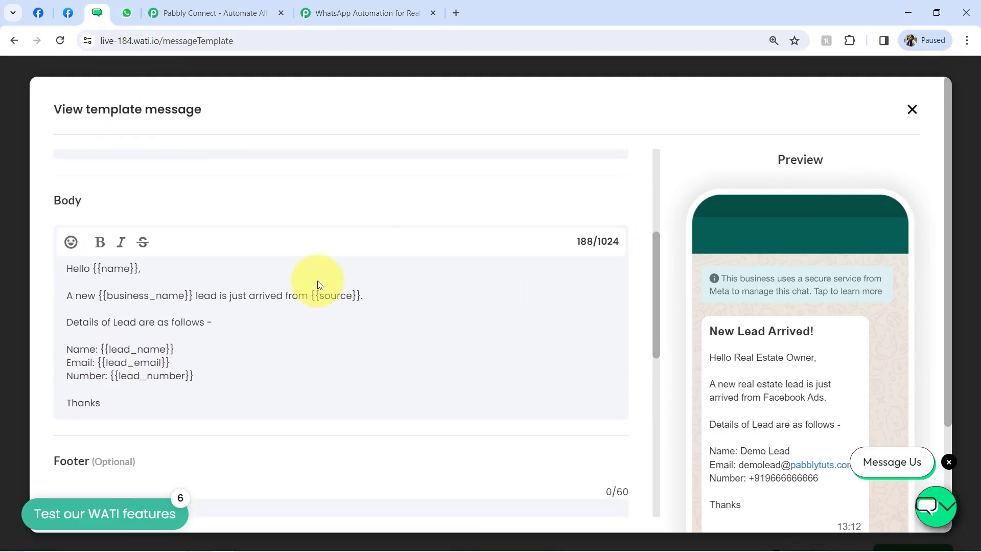
- Highlight the name and source placeholders in the lead_notification body, then return to Pabbly Connect
drag(114, 270, 135, 271)
drag(351, 298, 337, 298)
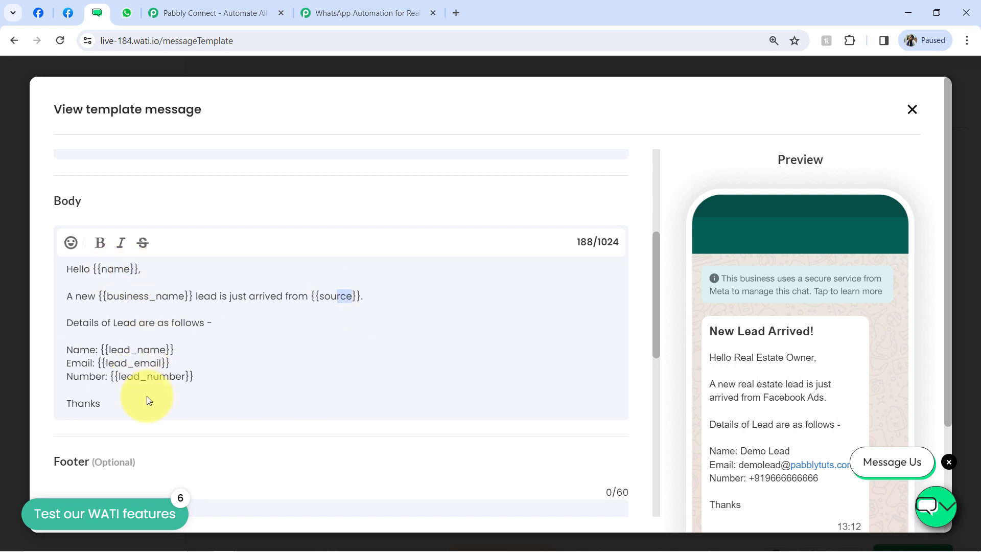
click(319, 13)
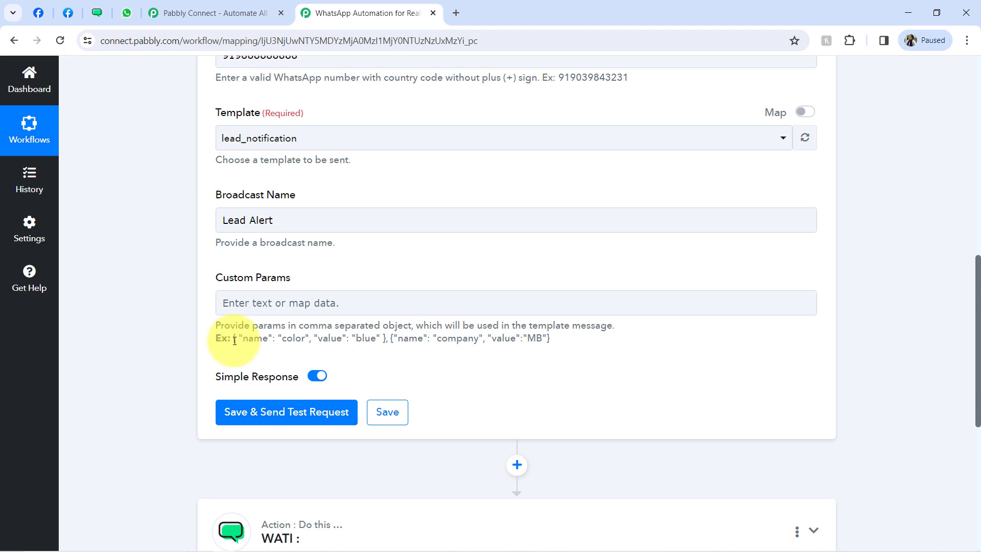
- Copy the example { "name": "color", "value": "blue" } object and paste it repeatedly into Custom Params
drag(240, 340, 387, 338)
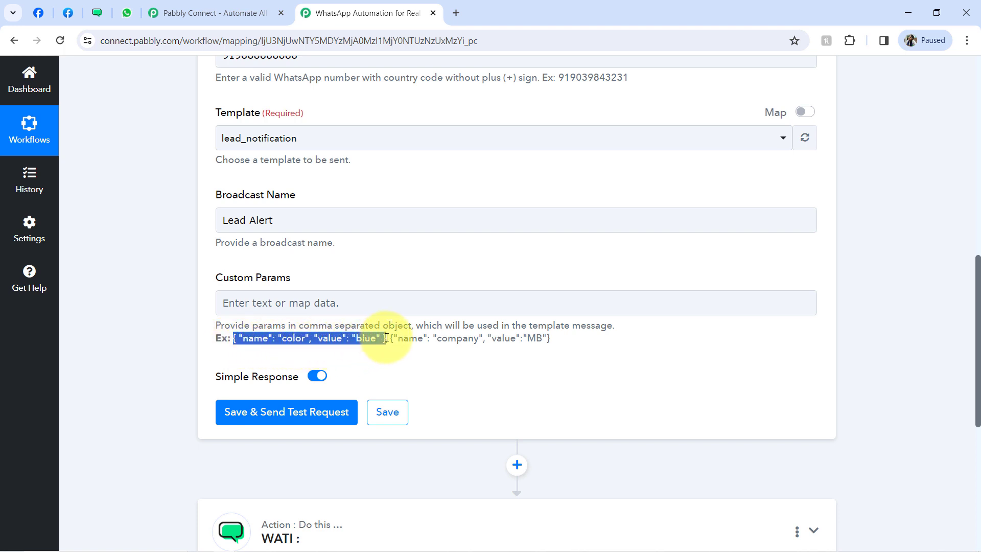
click(327, 303)
text({ "name": "color", "value": "blue" })
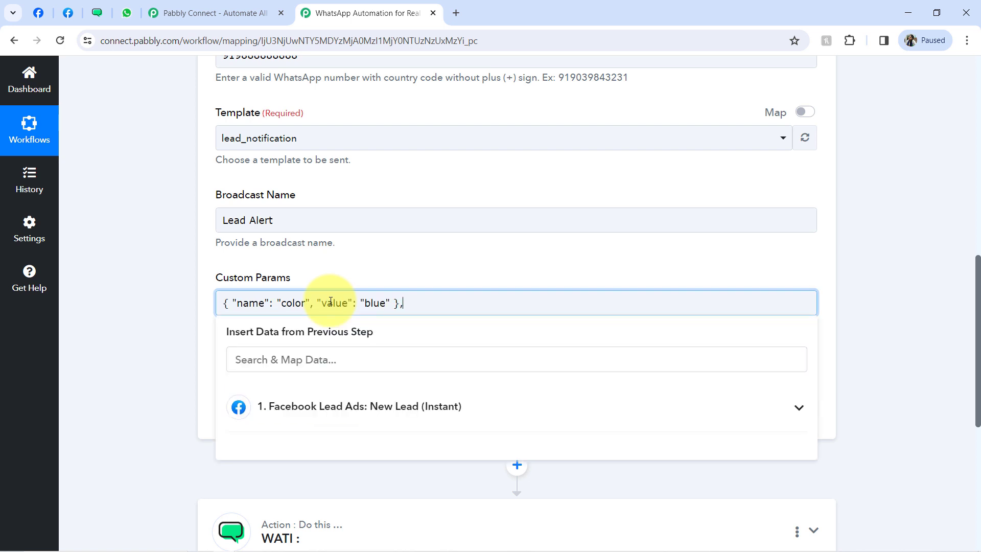
text({ "name": "color", "value": "blue" })
text({ "name": "color", "value": "blue" })
text({ "name": "color", "value": "blue" },)
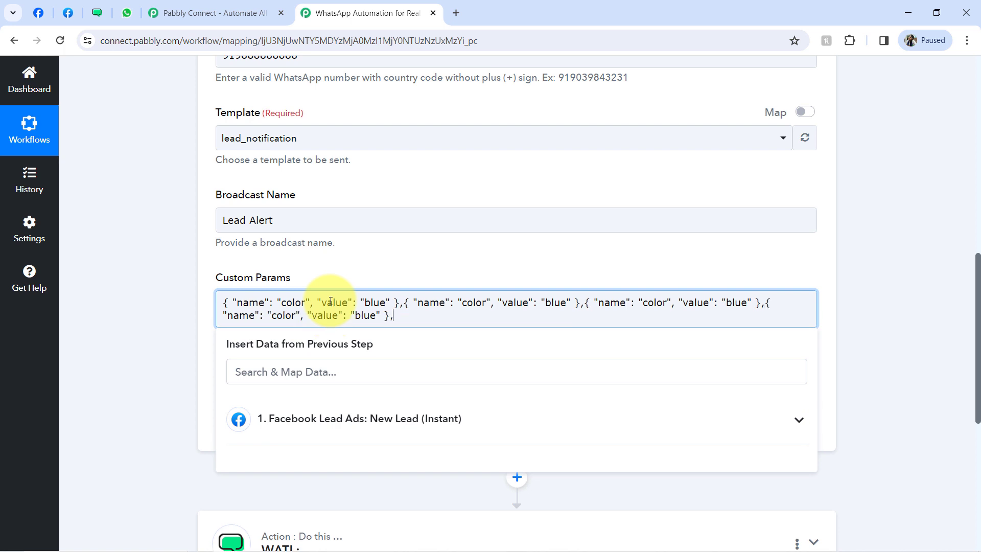
text({ "name": "color", "value": "blue" })
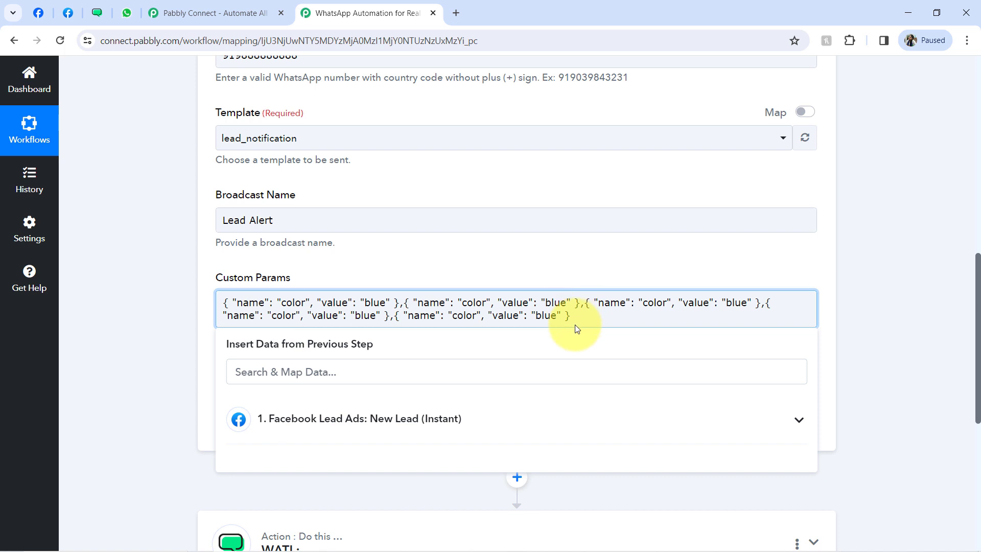
drag(571, 315, 536, 315)
click(322, 275)
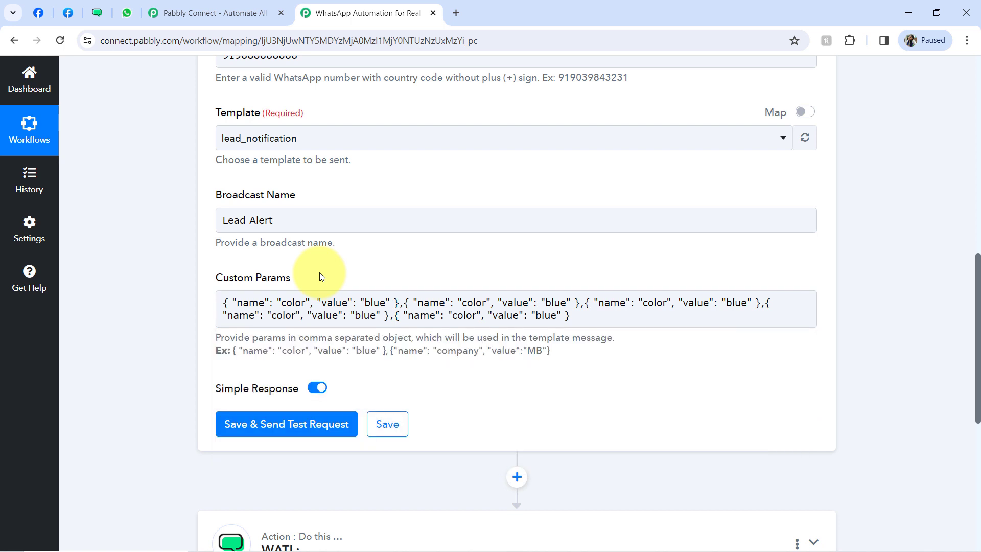
click(270, 298)
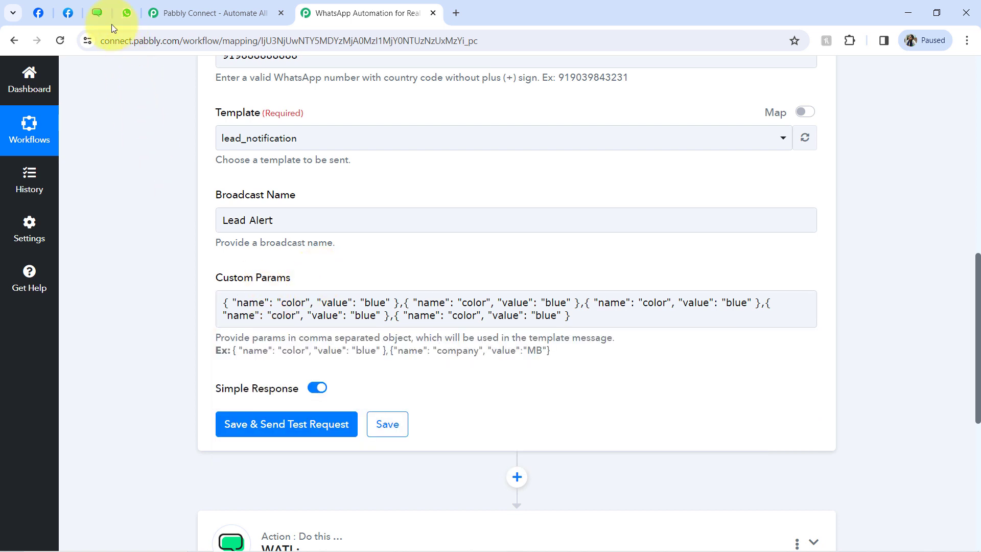
- Change the first custom parameter from color/blue to name = Manager
double_click(293, 301)
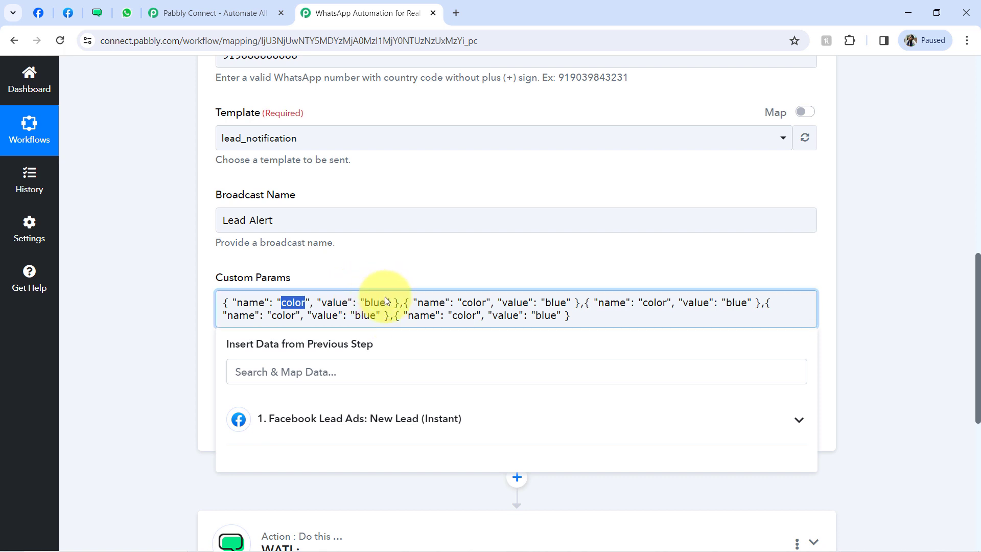
click(86, 20)
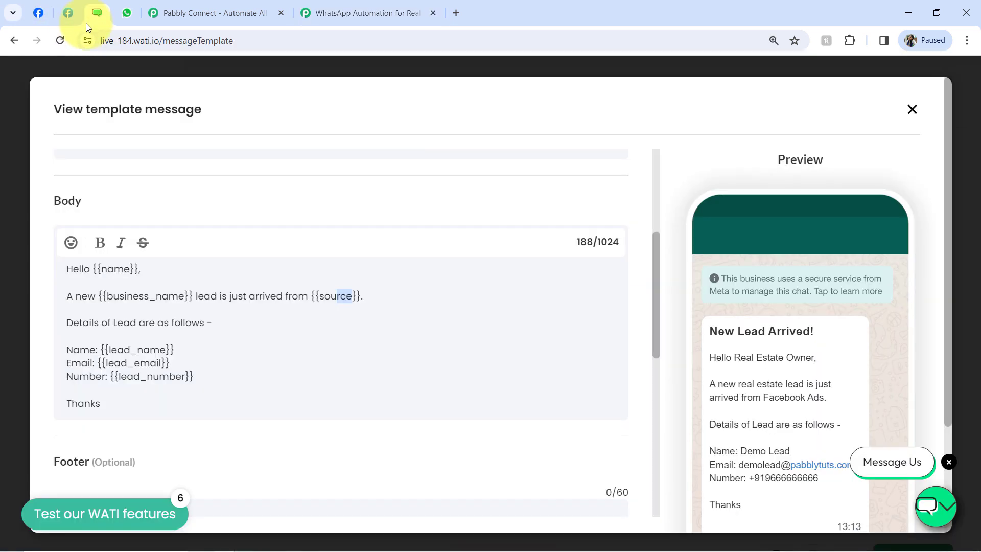
double_click(124, 267)
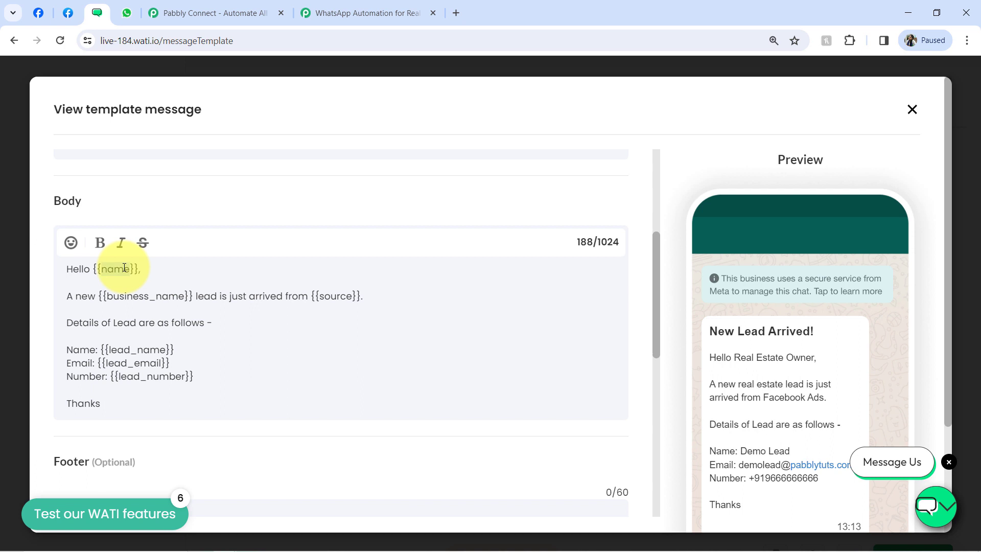
click(373, 12)
drag(244, 302, 266, 305)
click(282, 308)
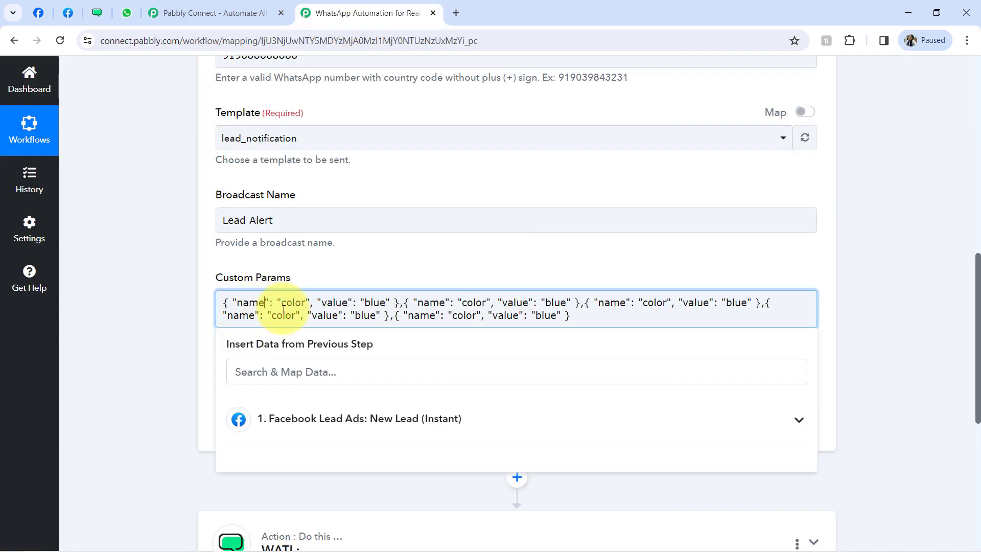
double_click(295, 301)
text(name)
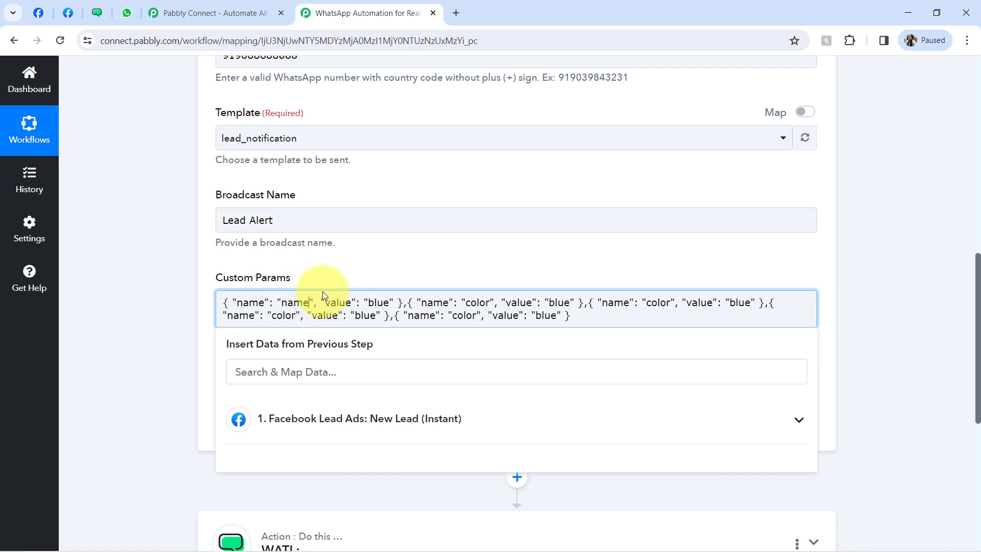
double_click(378, 302)
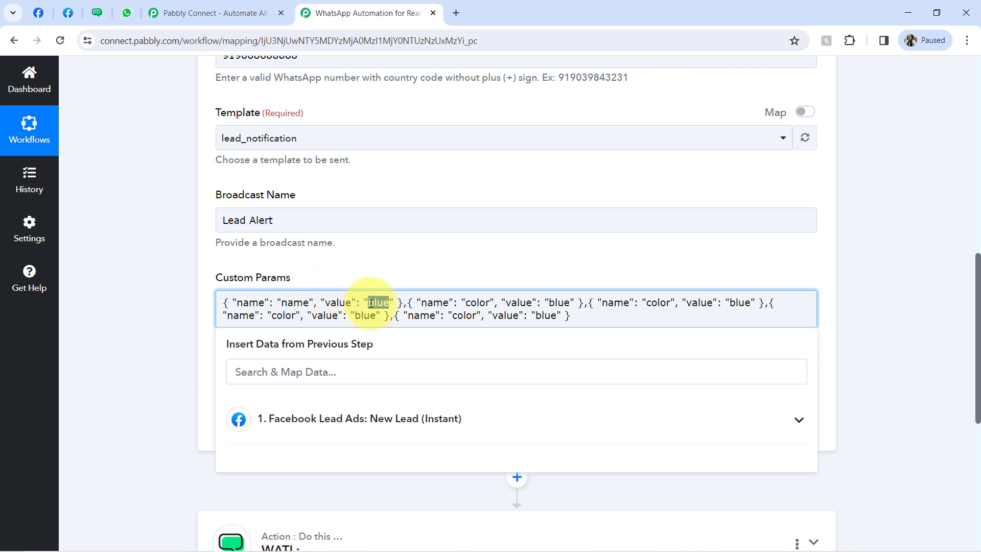
key(BackSpace)
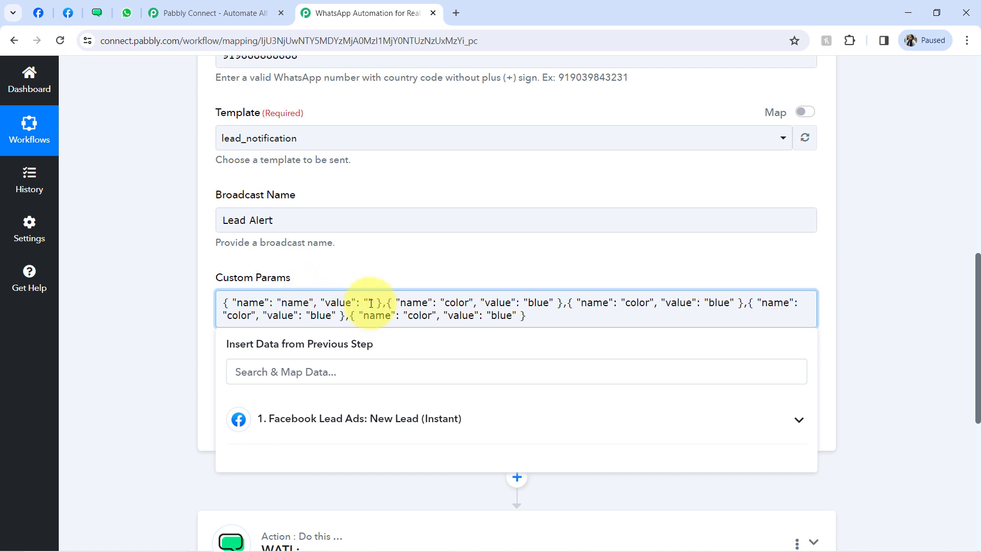
text(Manager)
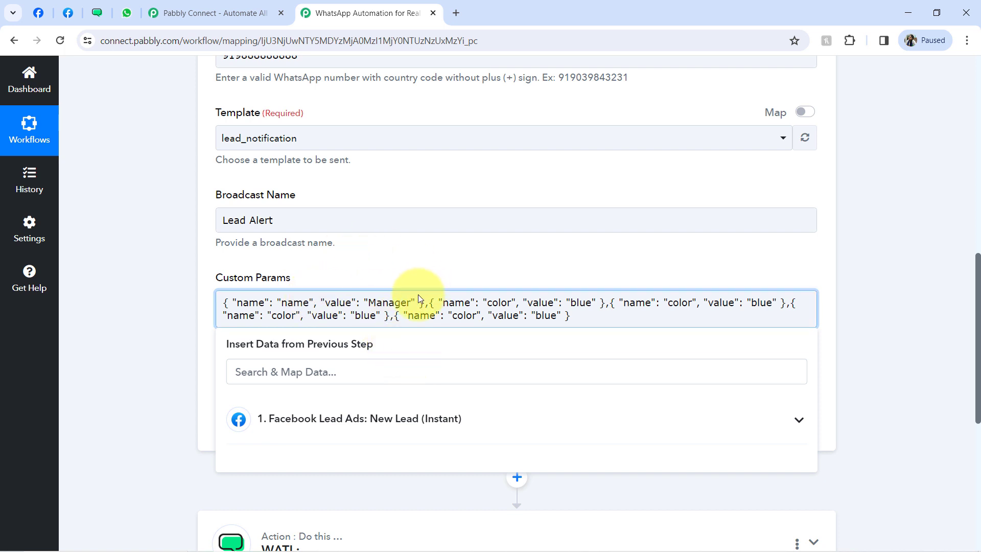
double_click(380, 302)
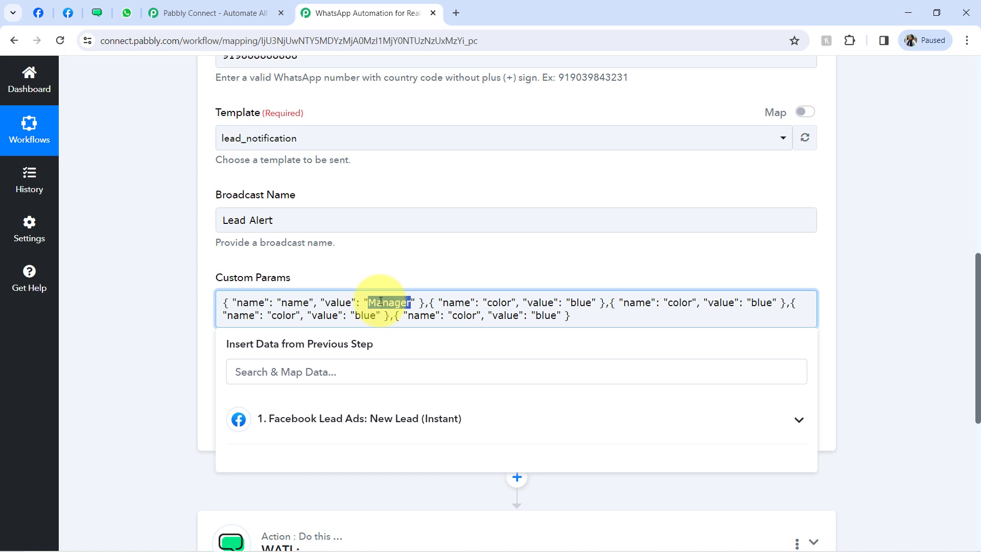
- Paste business_name from the WATI template as the second parameter's name, with value real estate
click(97, 13)
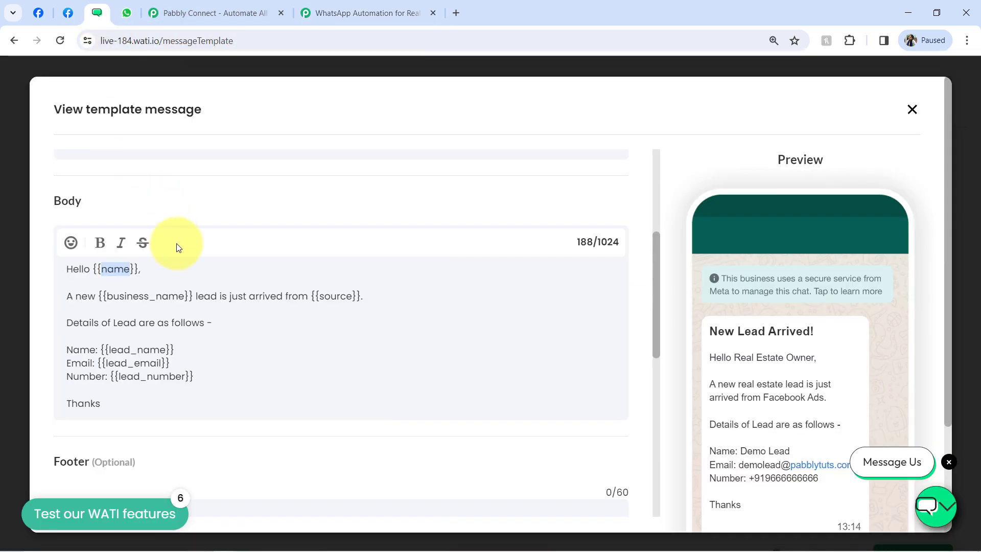
click(113, 300)
drag(108, 298, 185, 290)
key(ctrl+c)
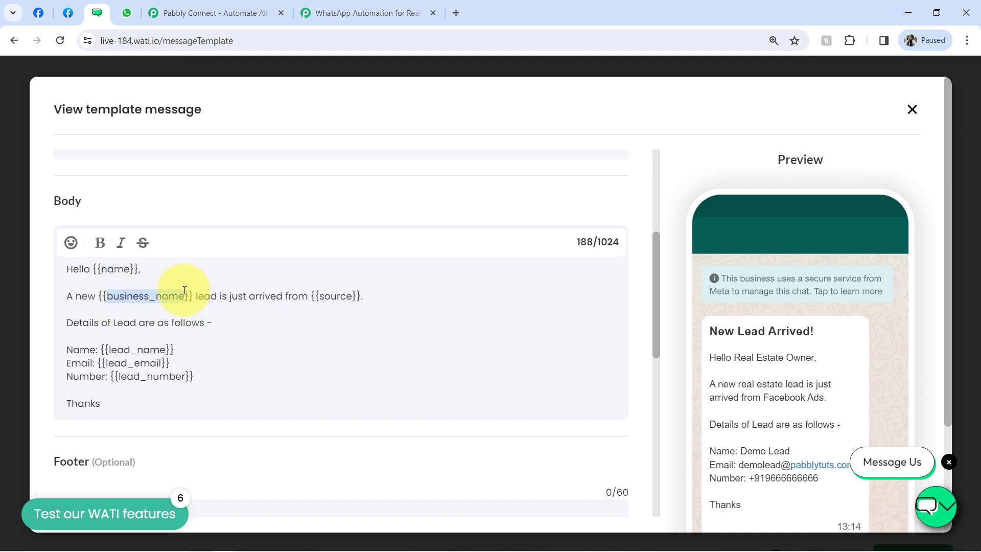
click(353, 13)
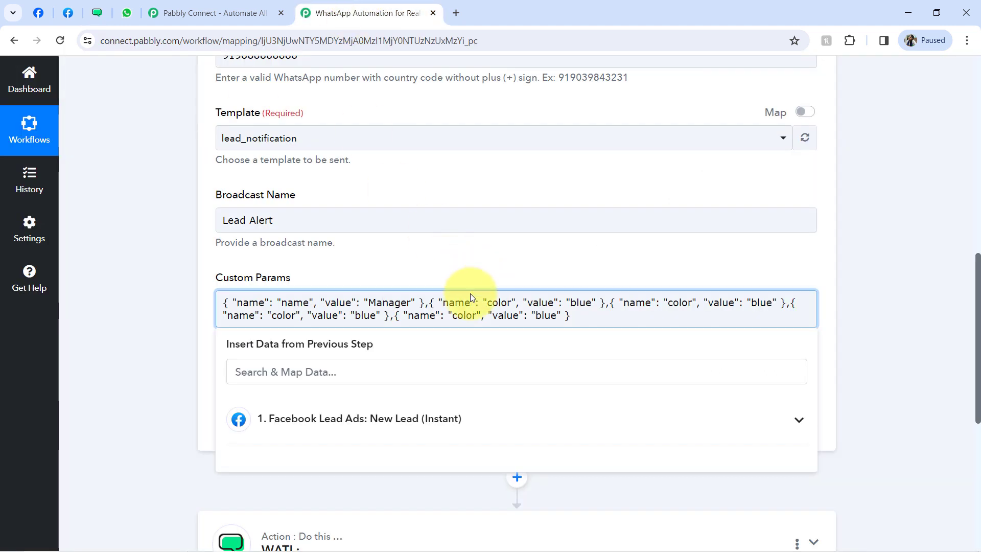
double_click(491, 302)
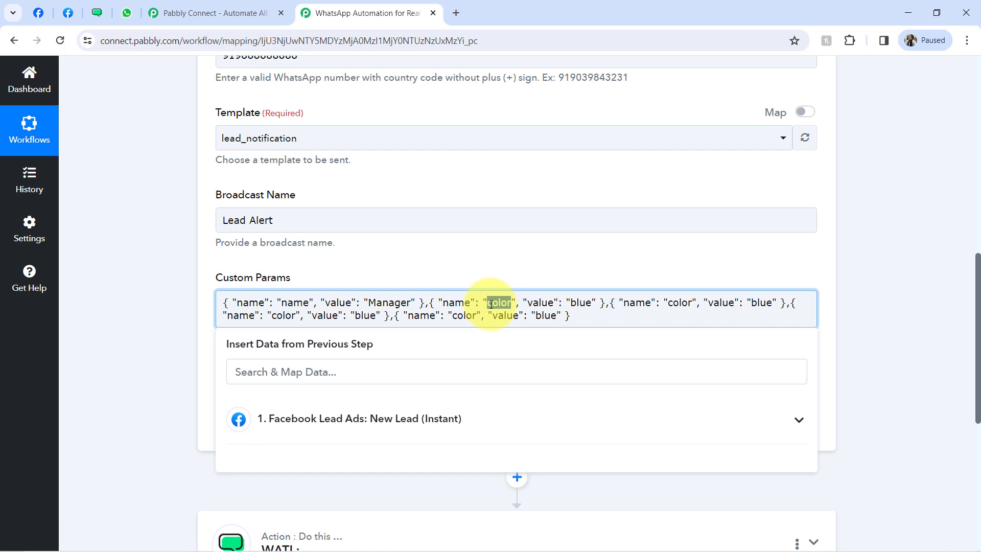
key(ctrl+v)
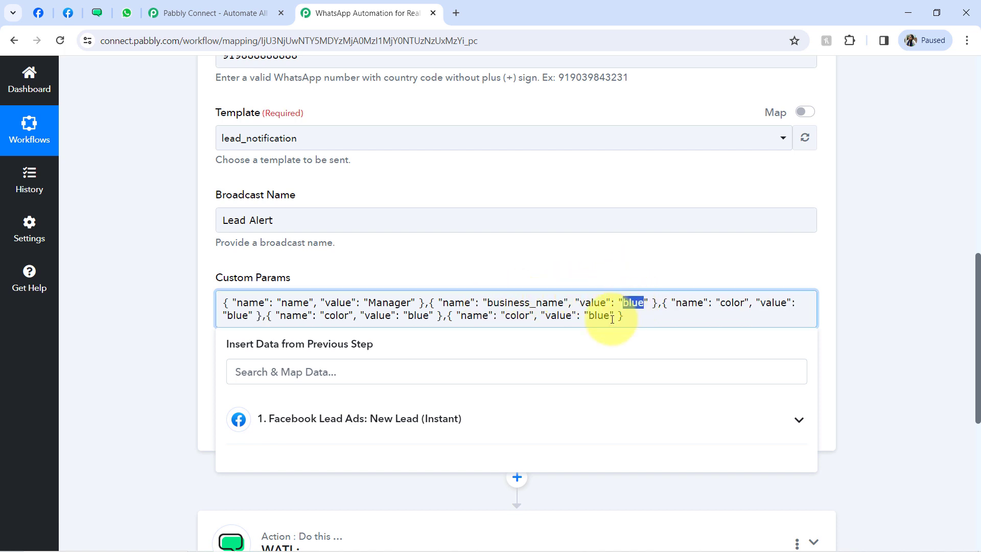
text(real estate)
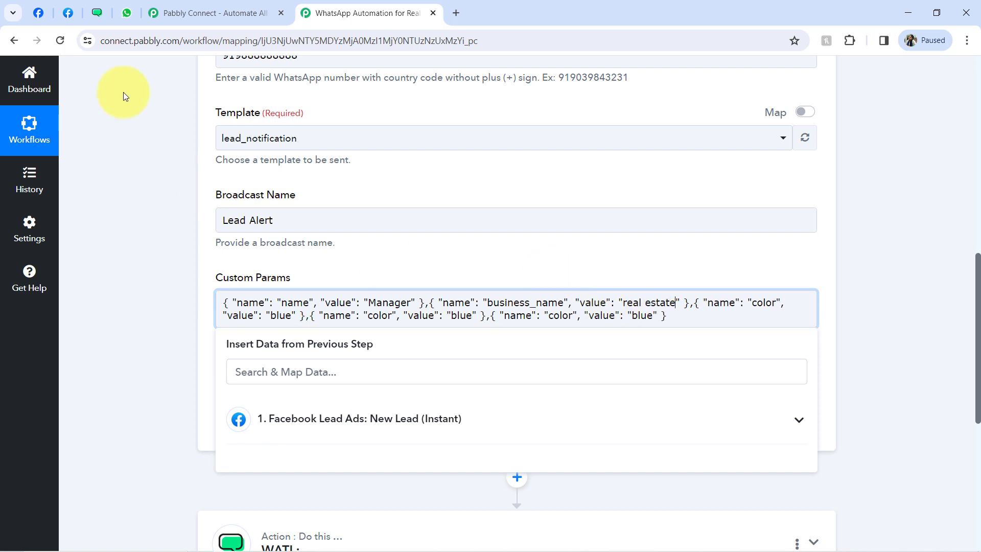
click(97, 12)
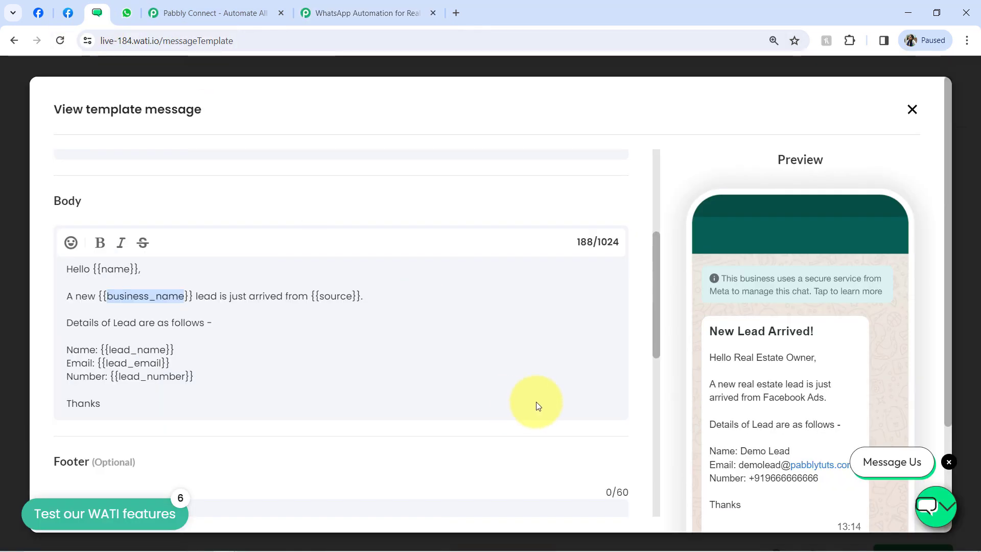
drag(728, 384, 818, 386)
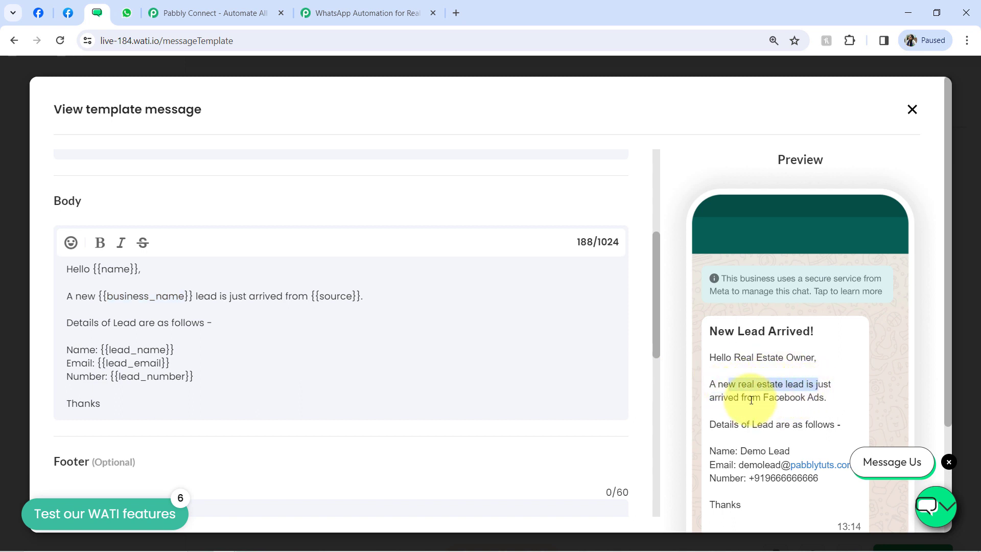
click(797, 398)
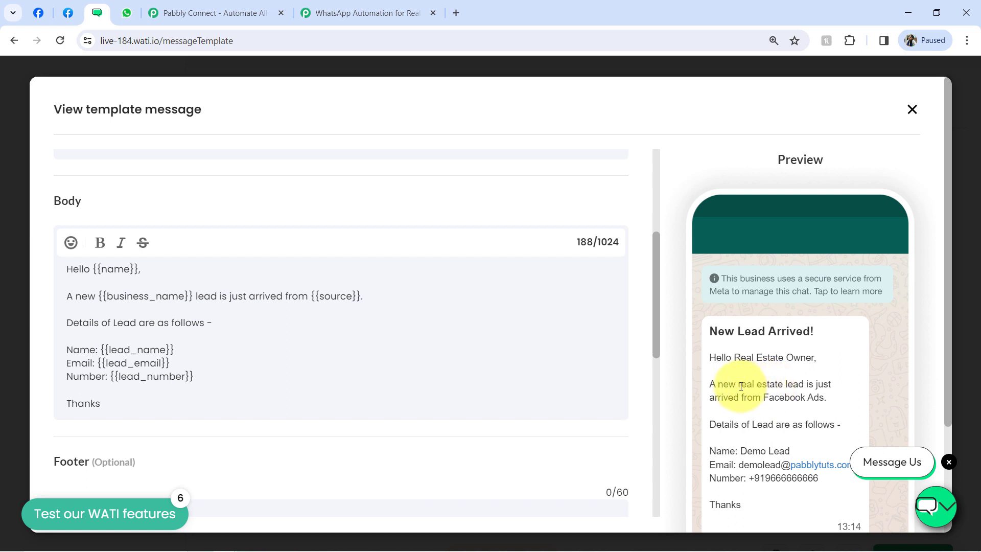
drag(740, 387, 775, 394)
click(775, 394)
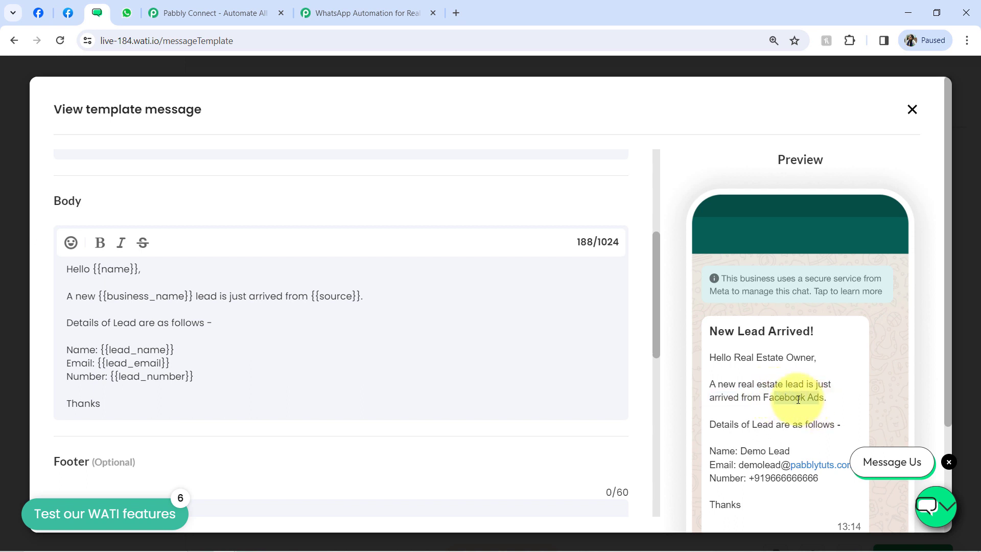
drag(769, 397, 806, 401)
double_click(335, 296)
double_click(177, 296)
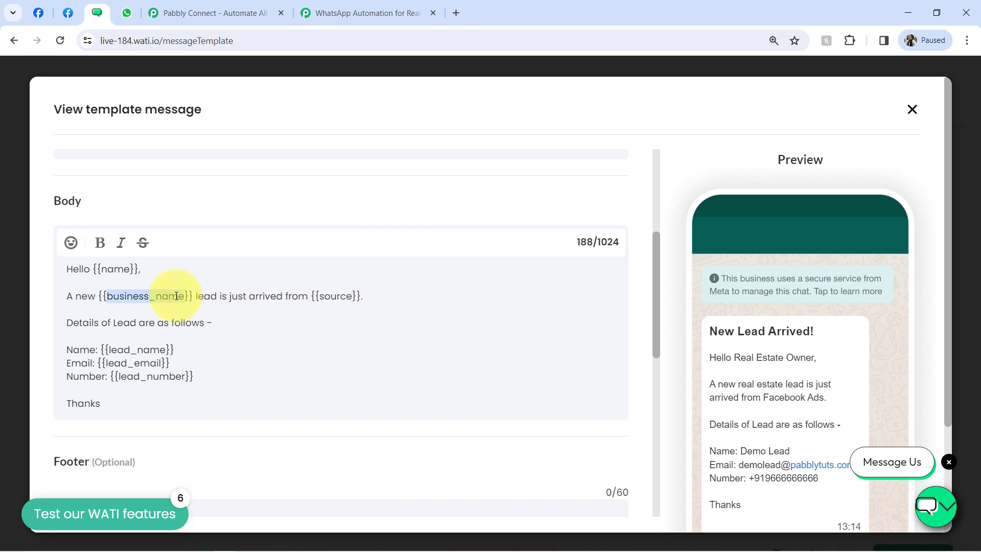
click(317, 13)
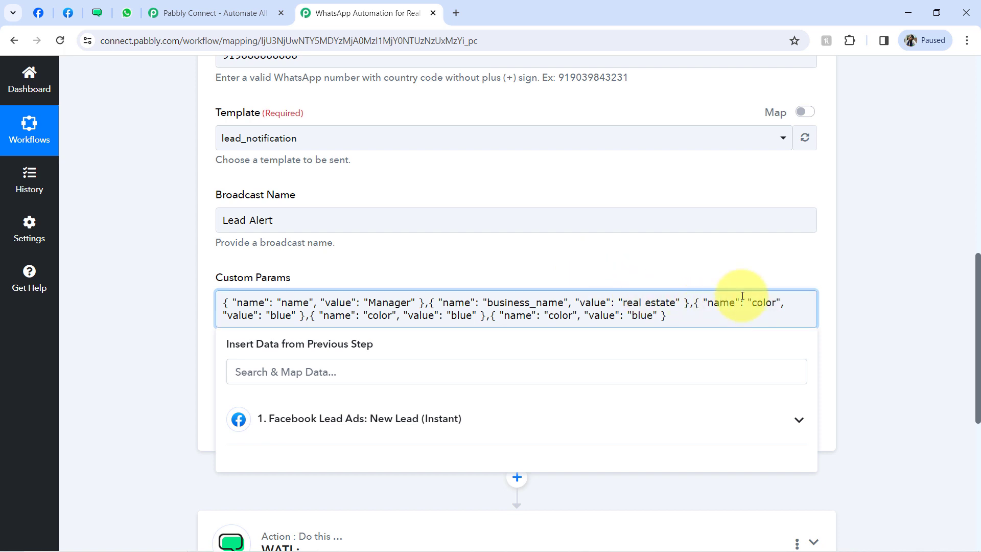
- Paste lead_name from the WATI template over the third parameter's color and delete its blue value
click(97, 13)
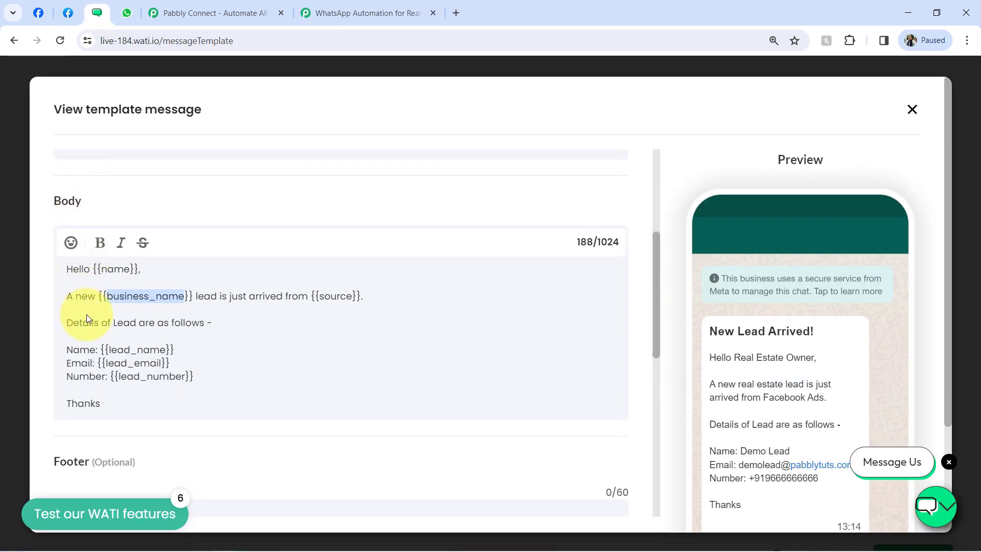
click(107, 352)
drag(109, 352, 165, 347)
key(ctrl+c)
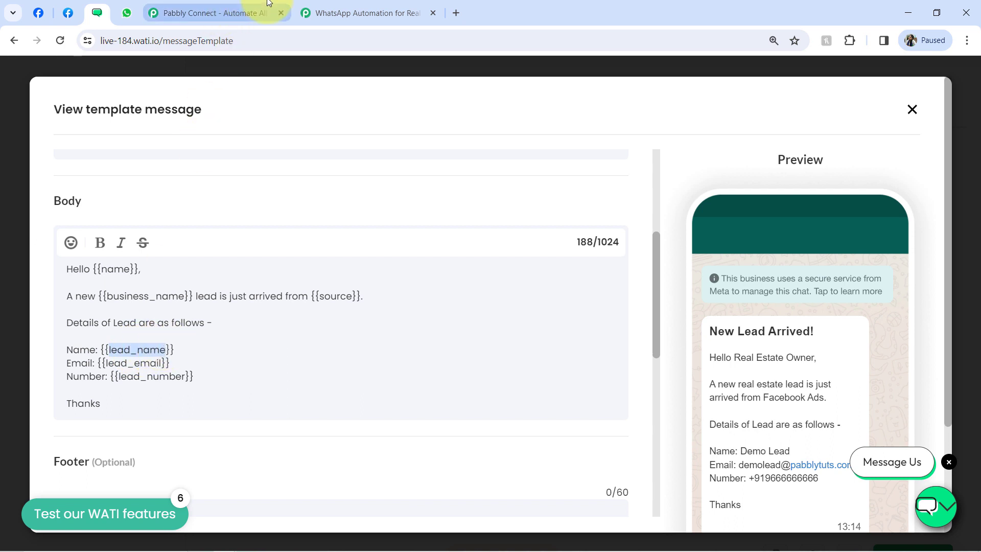
click(338, 7)
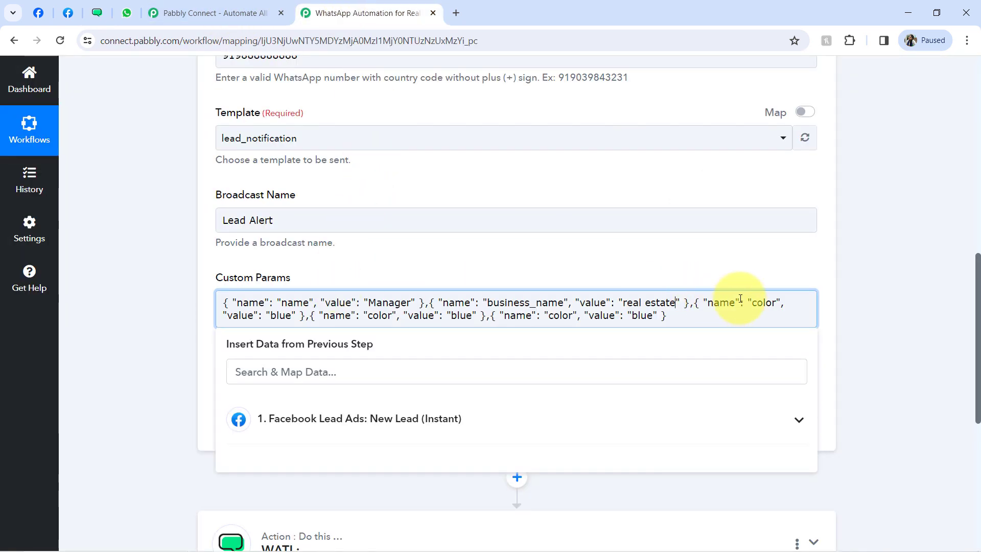
double_click(765, 293)
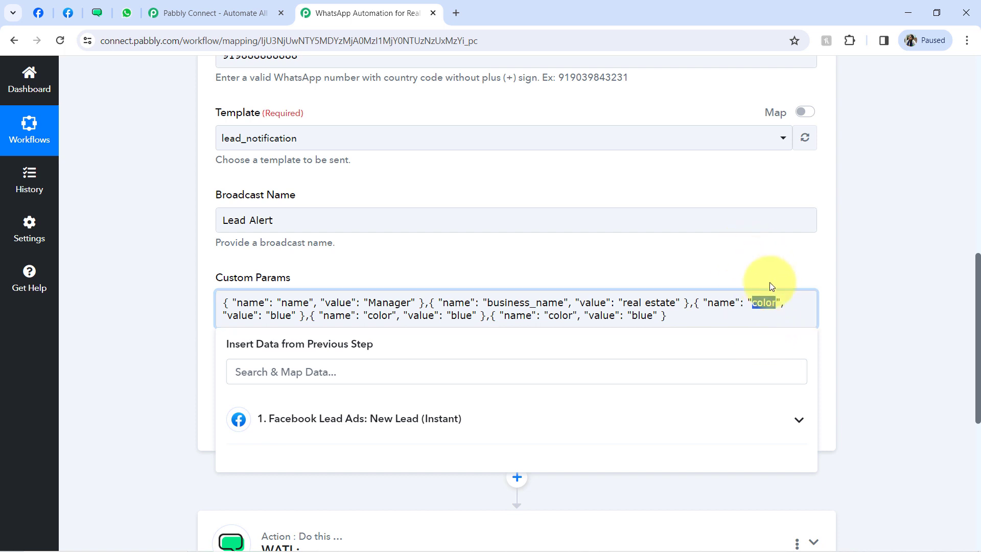
key(ctrl+v)
double_click(347, 316)
key(BackSpace)
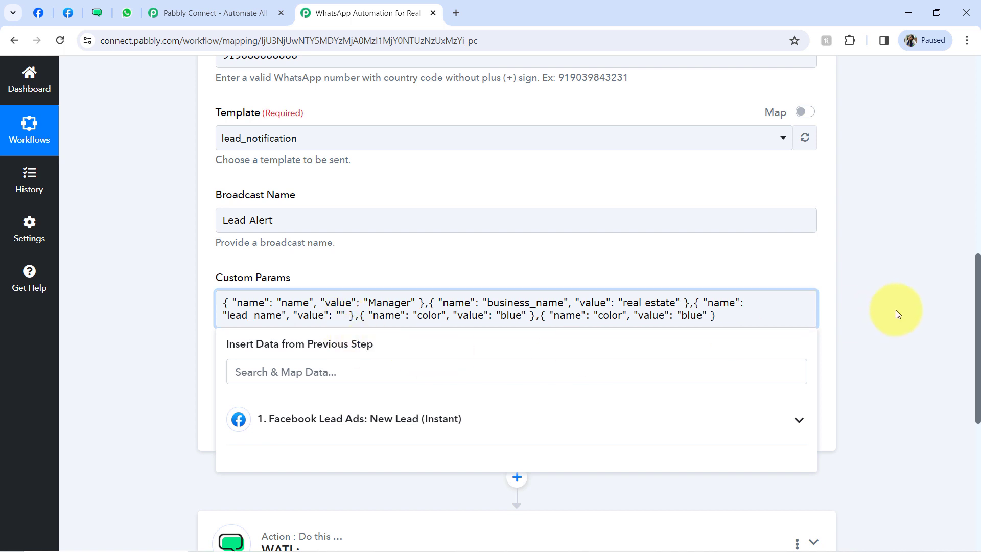
drag(976, 370, 940, 187)
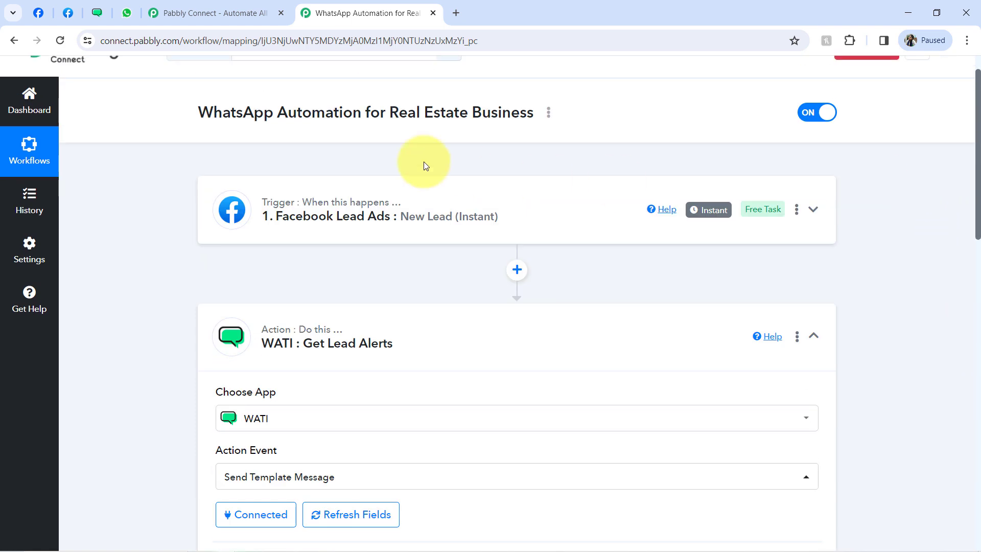
- Review the Facebook Lead Ads trigger's captured lead response, then expand the WATI : Get Lead Alerts step
click(363, 217)
scroll(348, 358, up, 1)
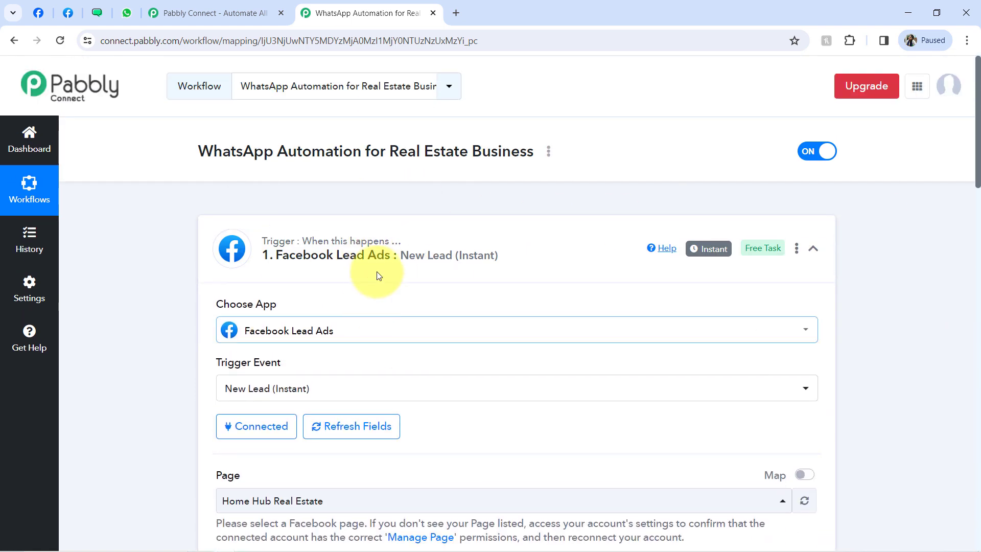
drag(970, 153, 978, 367)
drag(613, 236, 476, 241)
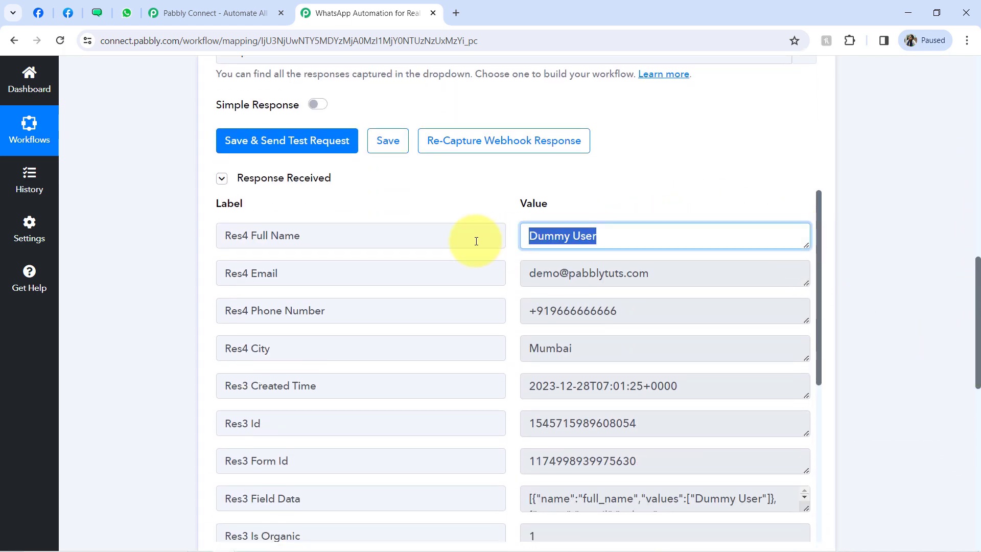
drag(974, 292, 969, 438)
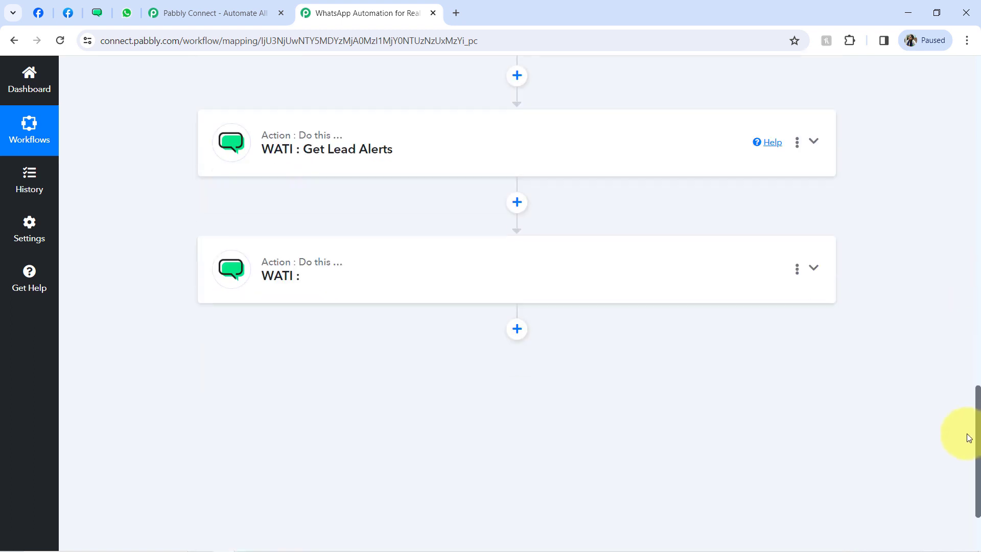
click(384, 154)
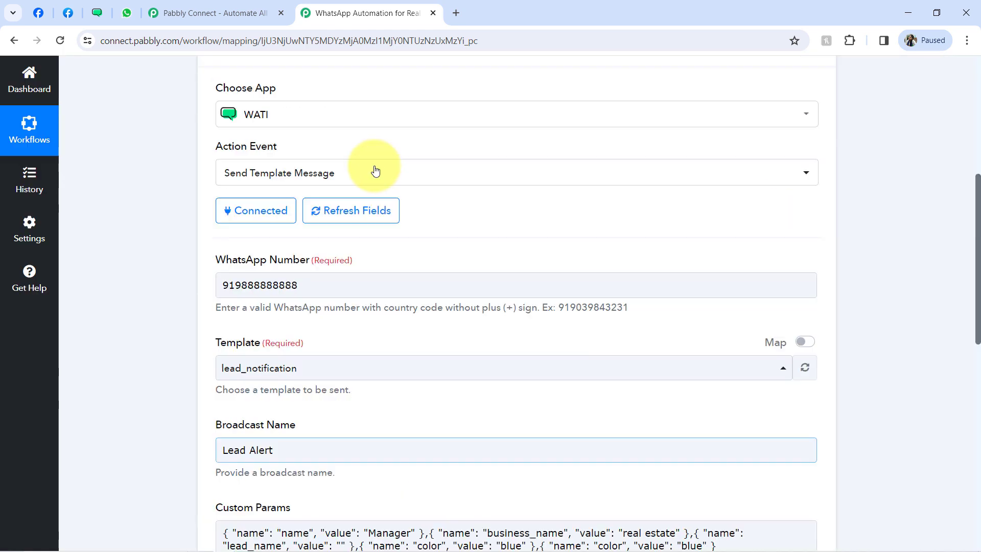
drag(978, 332, 954, 401)
- Map the Facebook lead's Full Name into the lead_name value
click(343, 251)
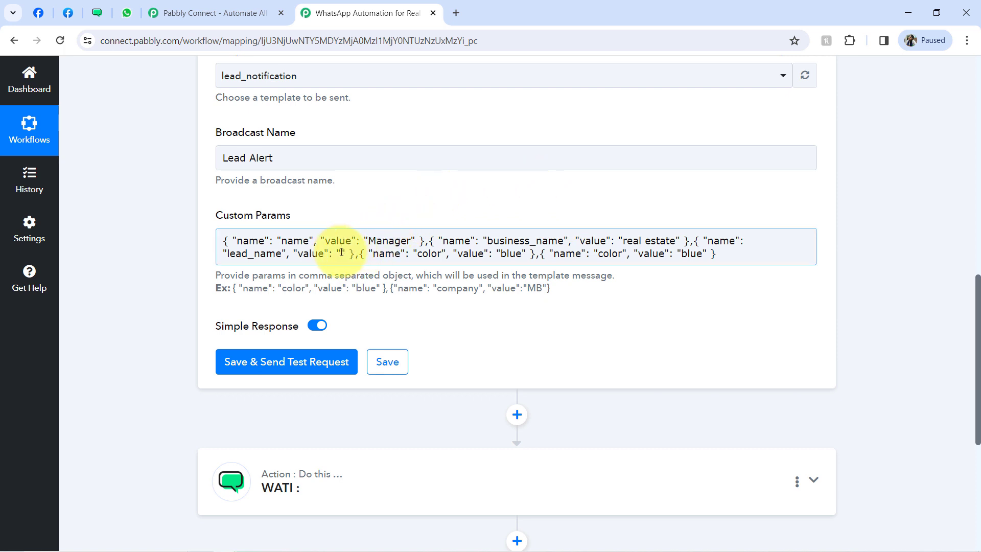
click(341, 253)
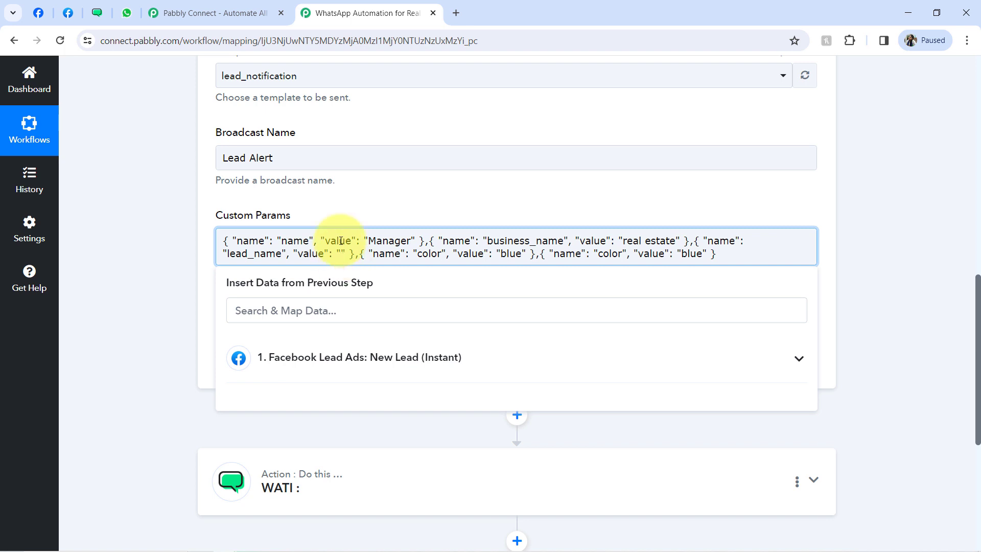
click(297, 353)
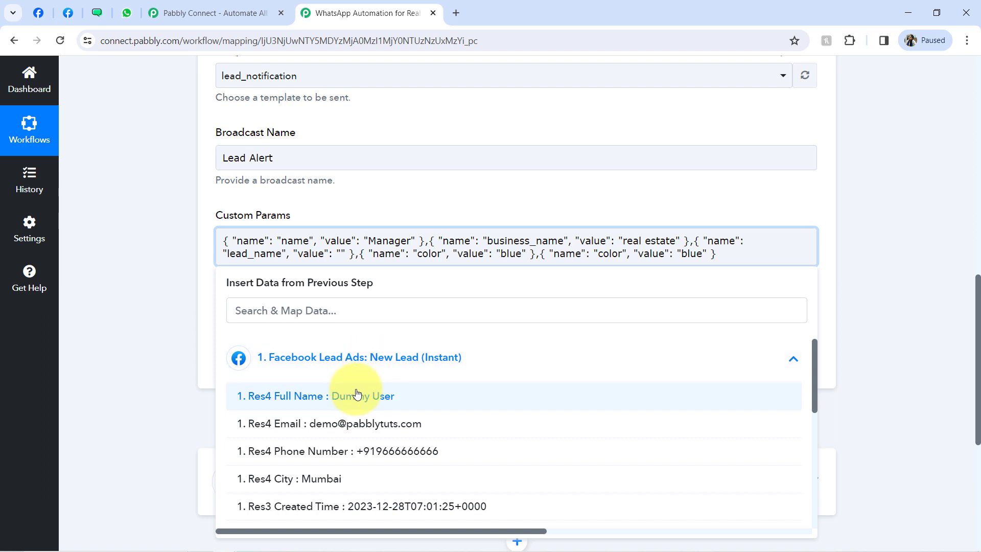
click(352, 402)
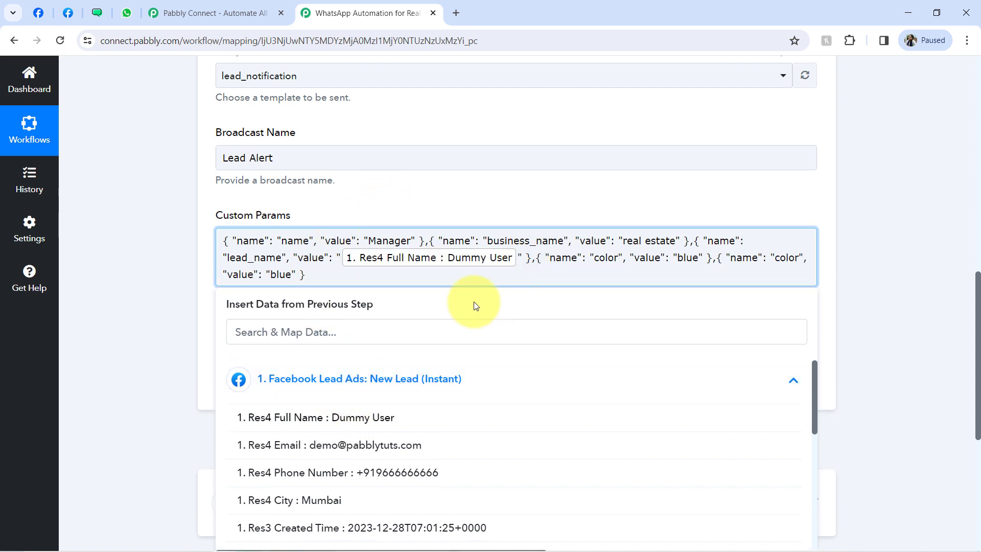
- Rename the fourth parameter to lead_email and map the lead's Email into it
click(96, 13)
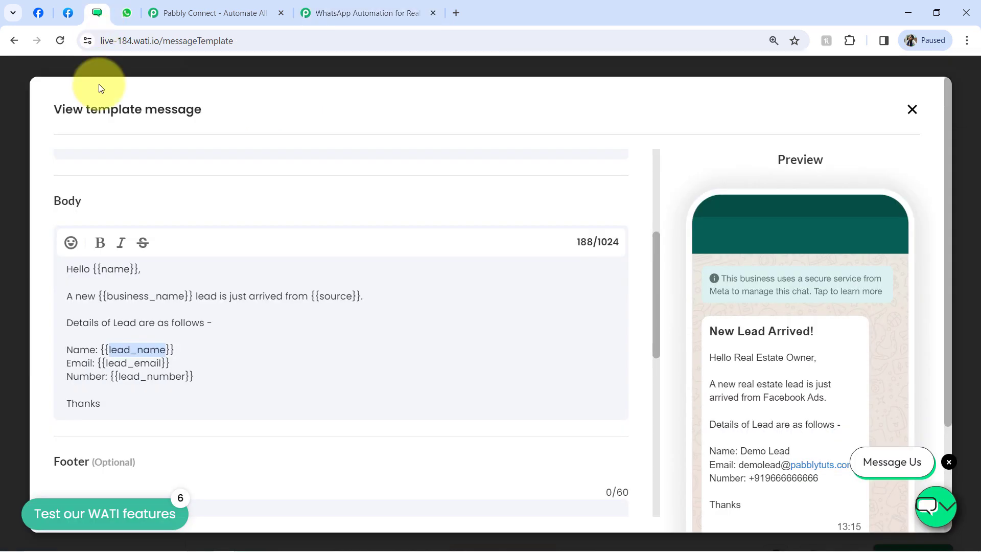
drag(105, 363, 157, 366)
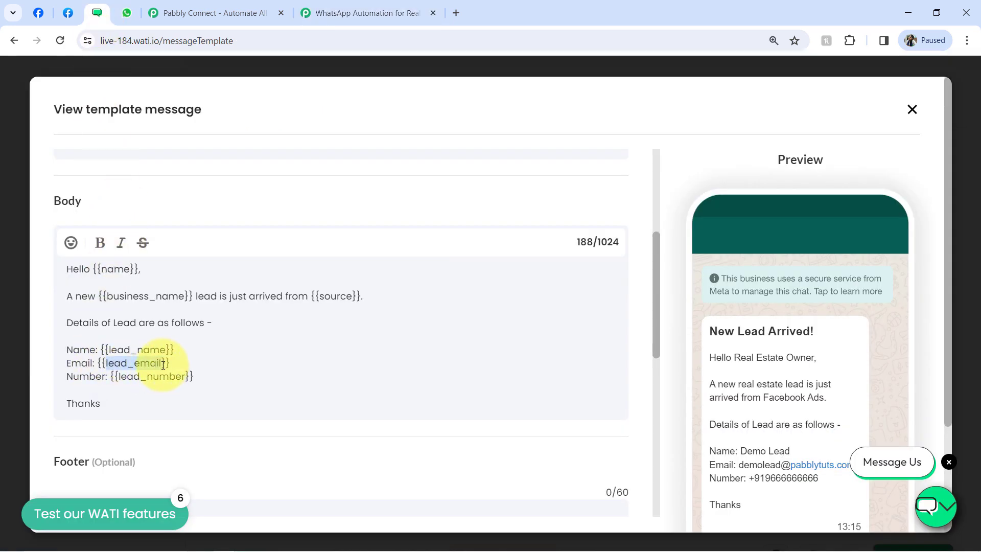
click(348, 12)
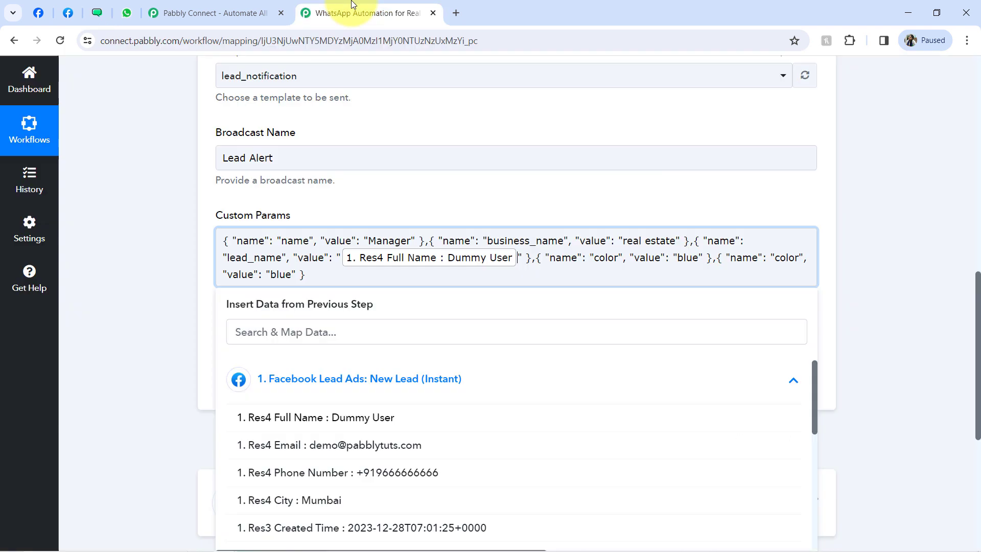
double_click(601, 261)
text(lead_email)
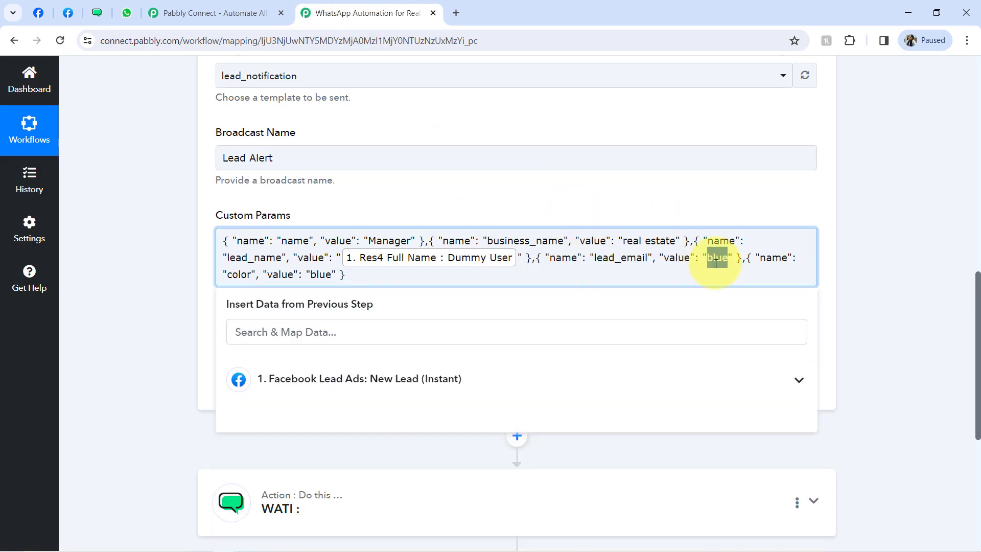
key(BackSpace)
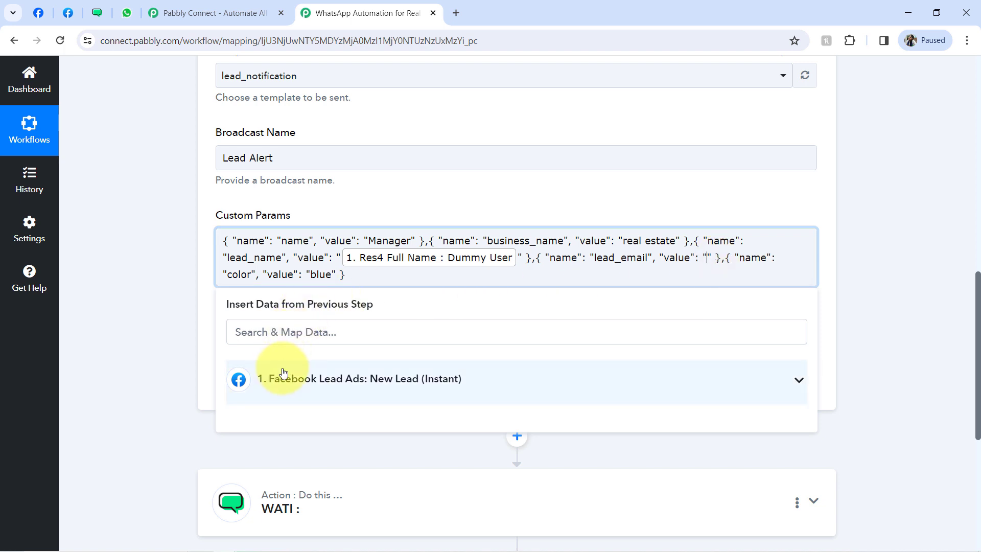
click(283, 372)
click(307, 454)
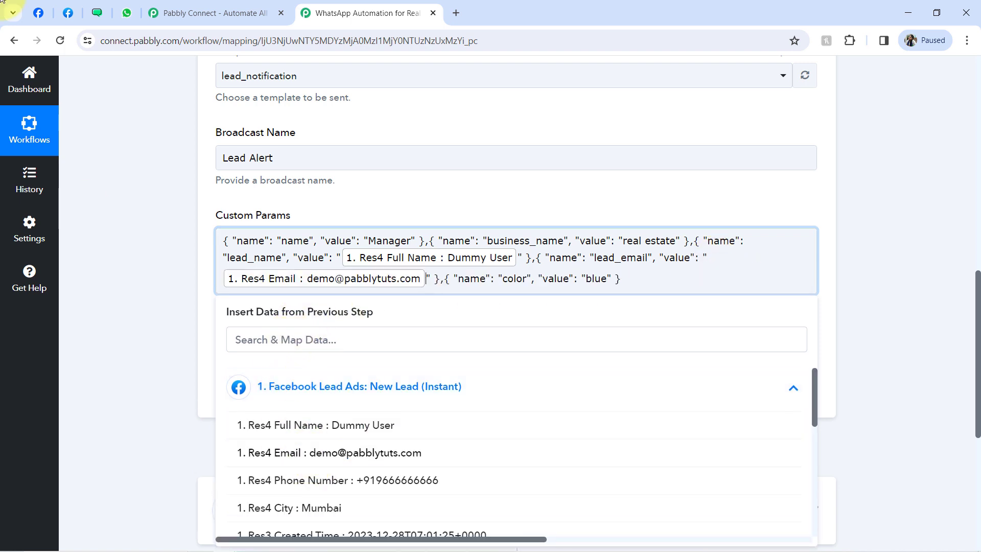
- Rename the last parameter to lead_number and map the lead's Phone Number into it
click(97, 13)
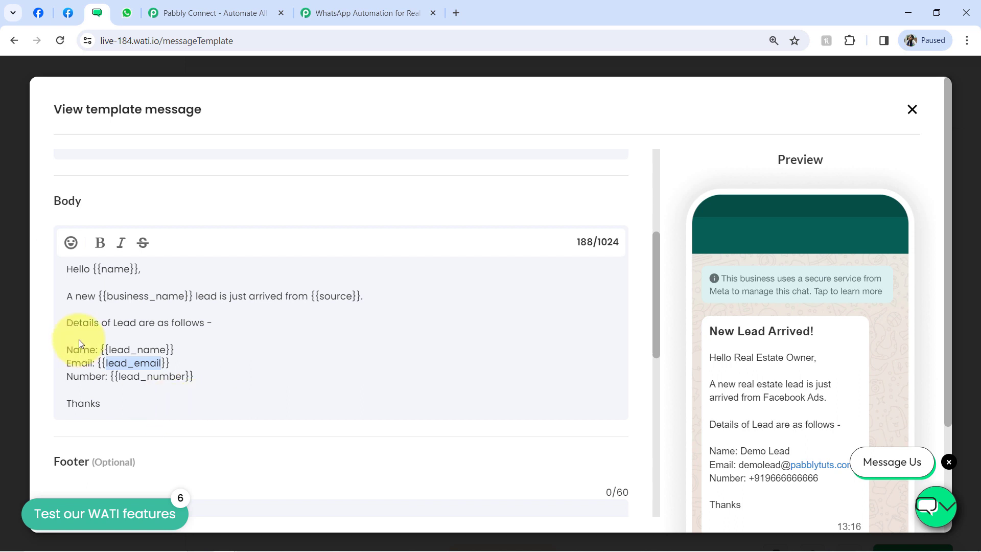
drag(119, 378, 189, 376)
key(ctrl+c)
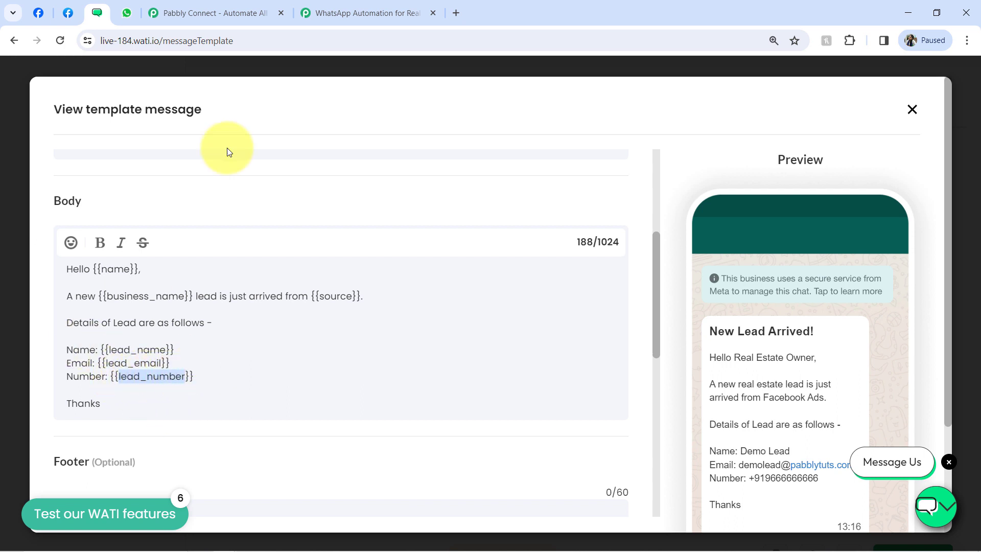
click(363, 13)
double_click(514, 278)
key(ctrl+v)
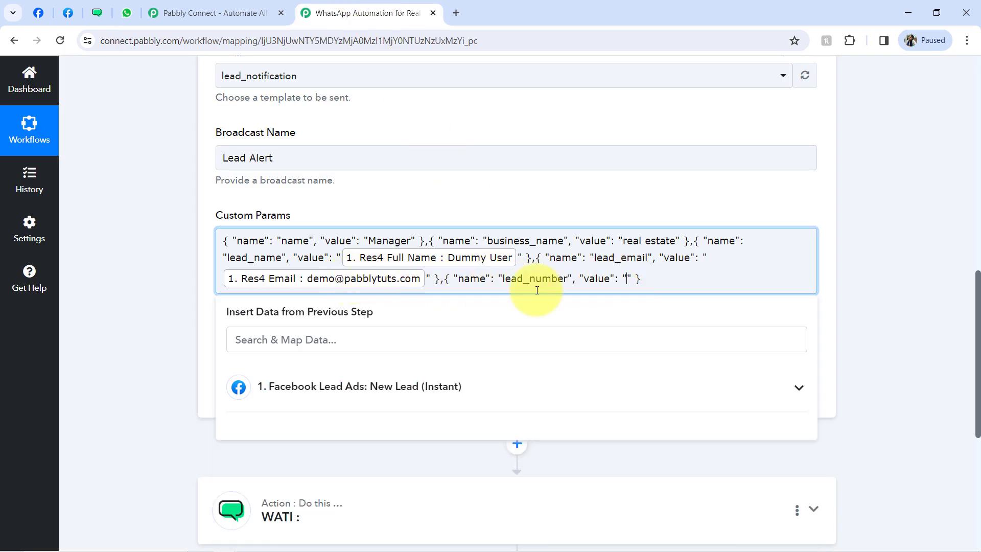
click(276, 396)
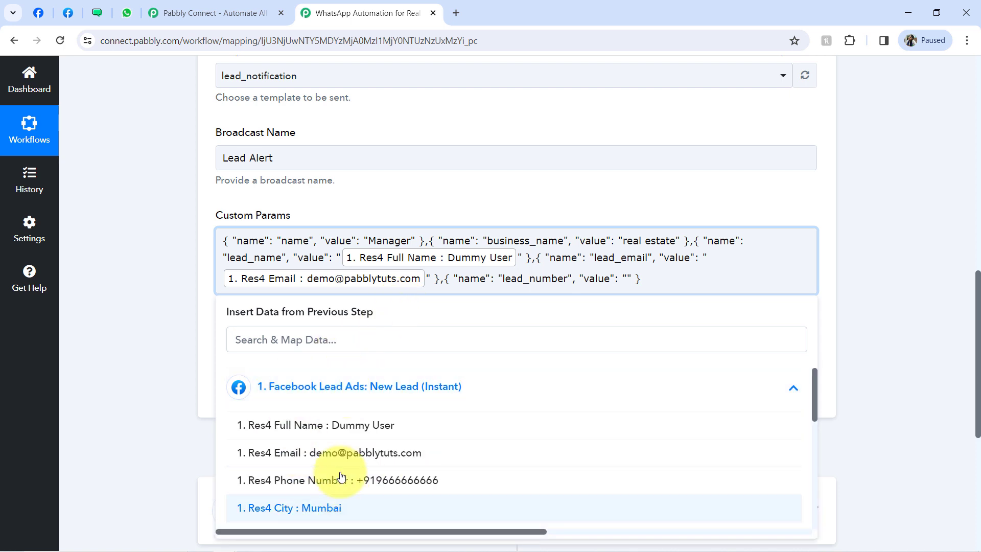
click(376, 483)
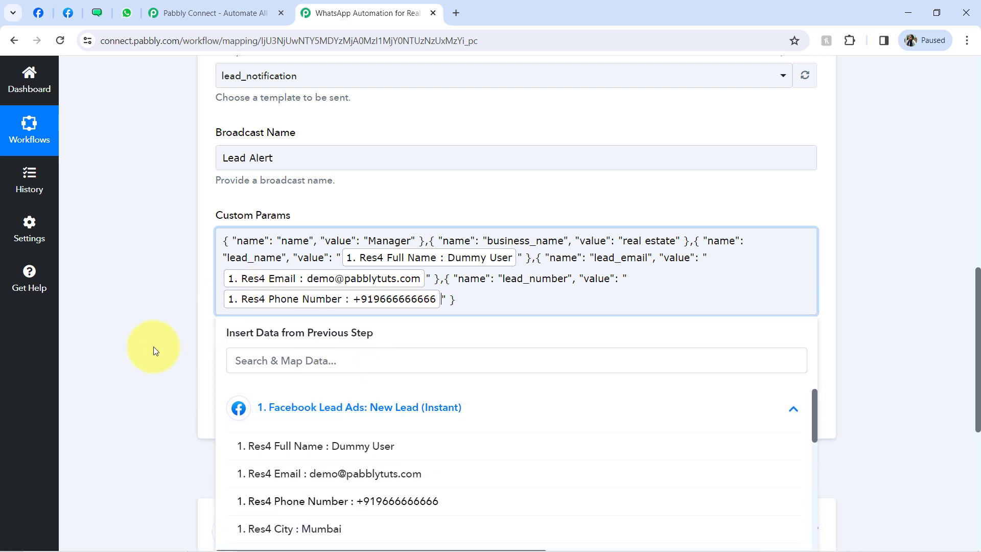
click(154, 346)
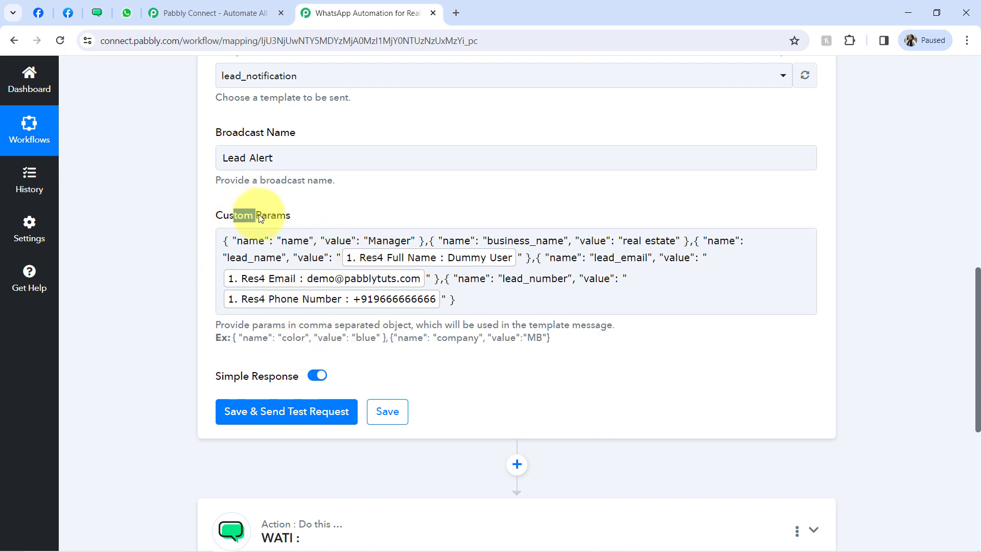
click(204, 262)
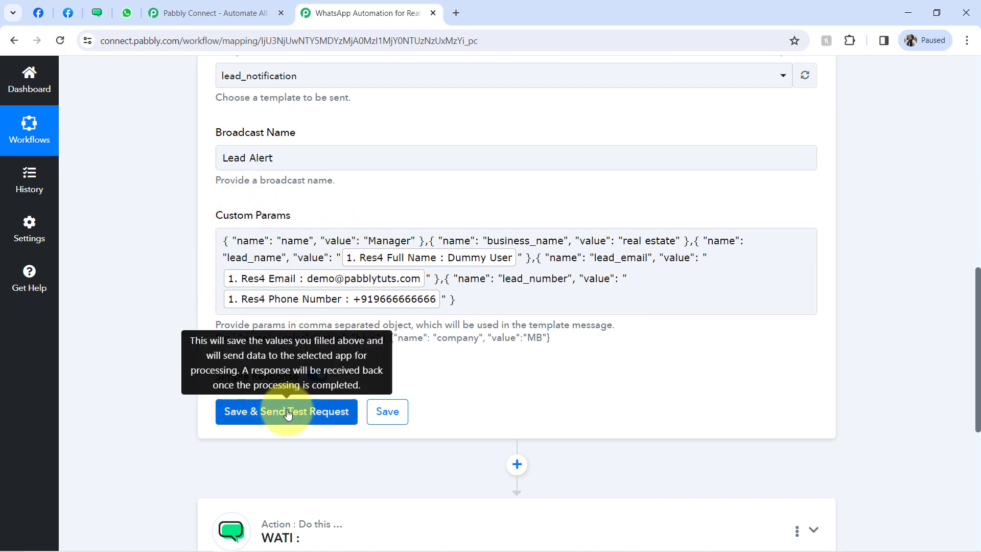
- Save the WATI step, send a test, and read Info 'Check your template, it cannot have typos or blank text'
click(288, 413)
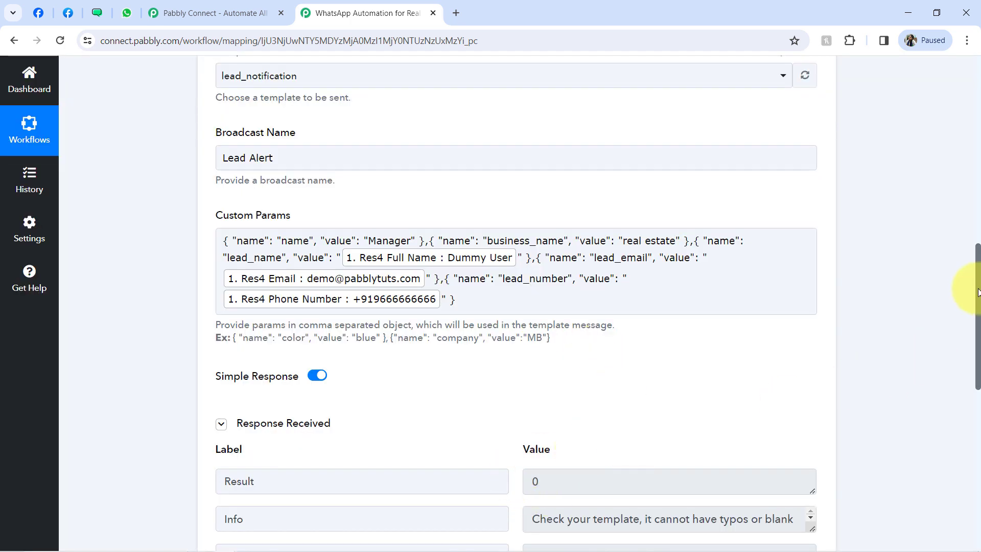
scroll(979, 290, down, 2)
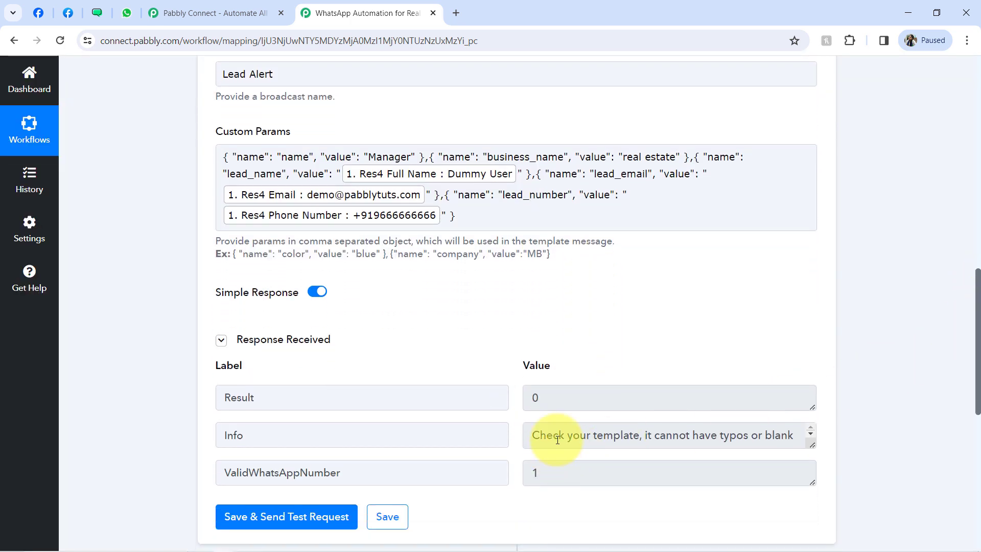
drag(559, 434, 634, 439)
drag(812, 444, 812, 479)
click(753, 452)
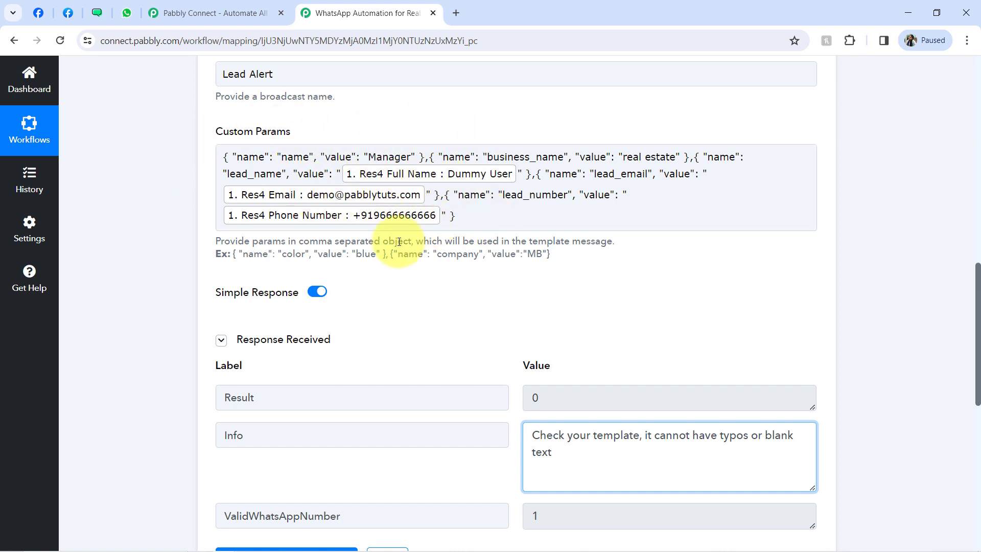
- Compare the template's name, business_name, source and lead variables against the custom params
click(296, 192)
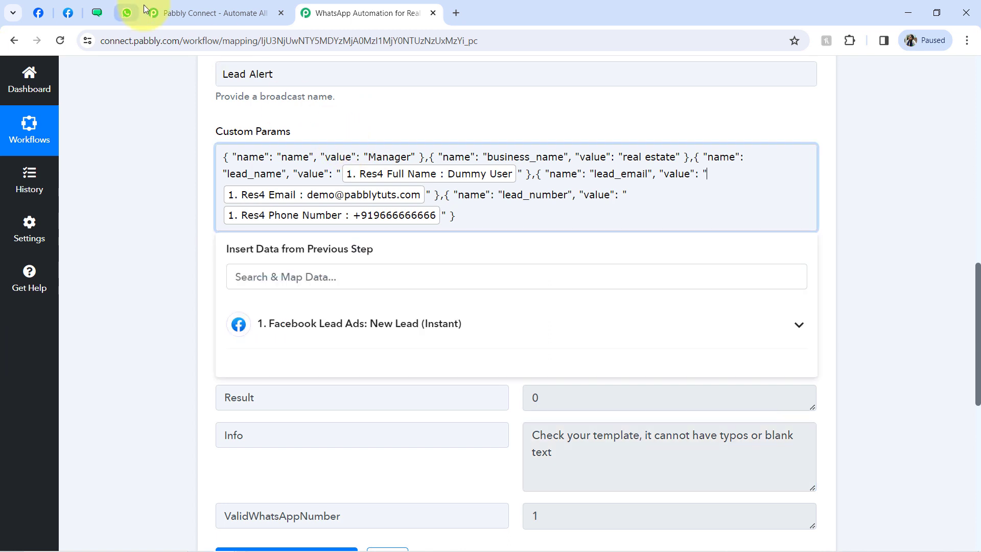
click(97, 13)
drag(108, 264, 134, 265)
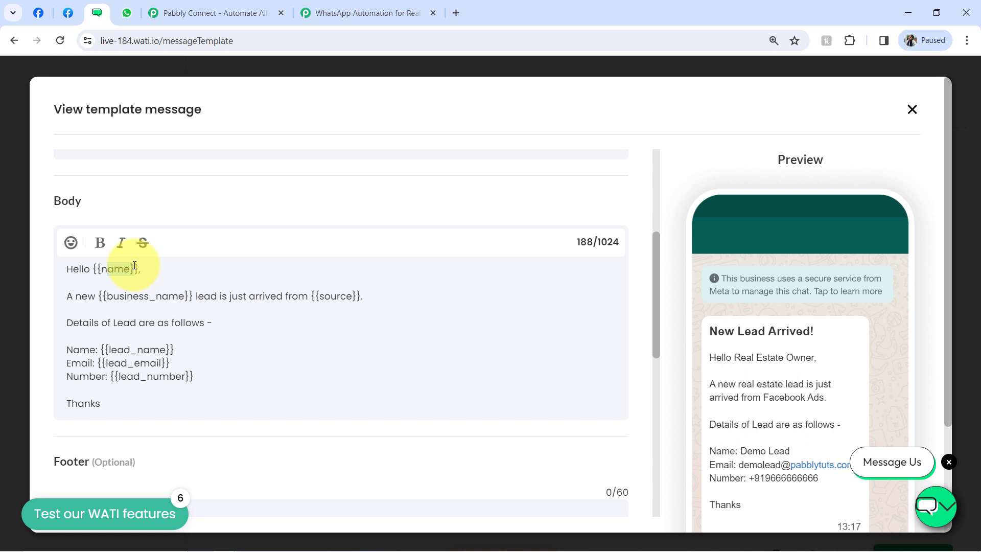
drag(127, 295, 150, 297)
drag(309, 297, 324, 296)
drag(138, 363, 143, 384)
click(143, 377)
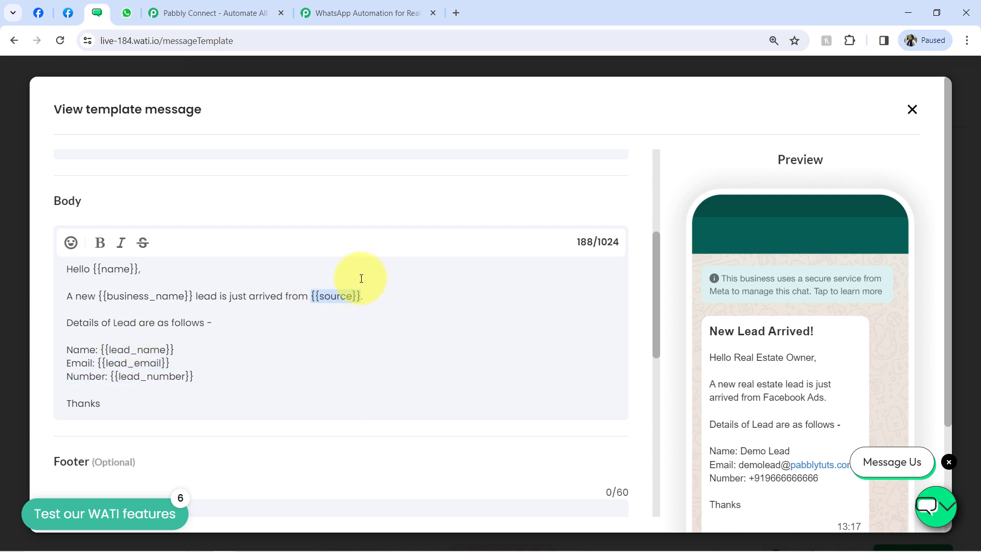
click(379, 6)
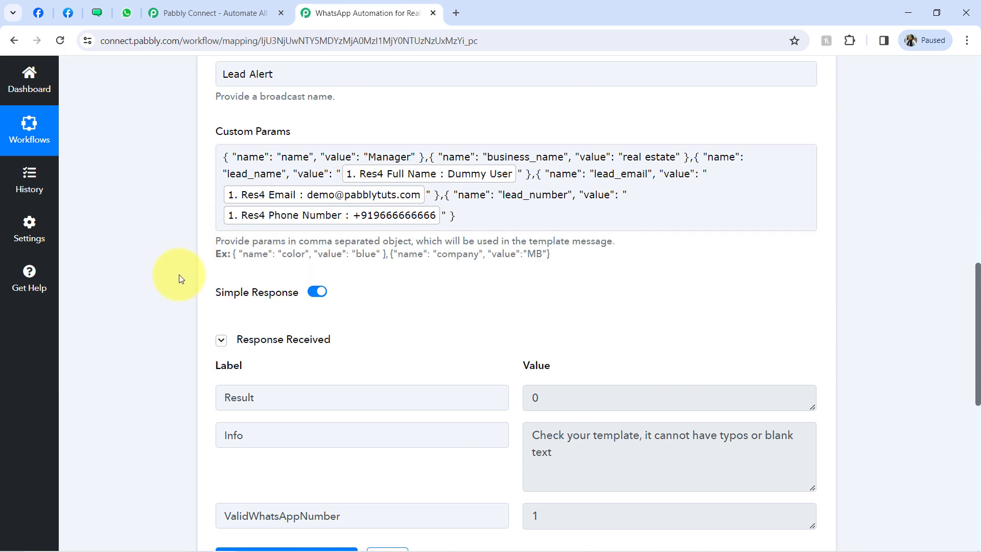
- Paste a new example name/value pair into Custom Params right after business_name = real estate
drag(233, 254, 392, 257)
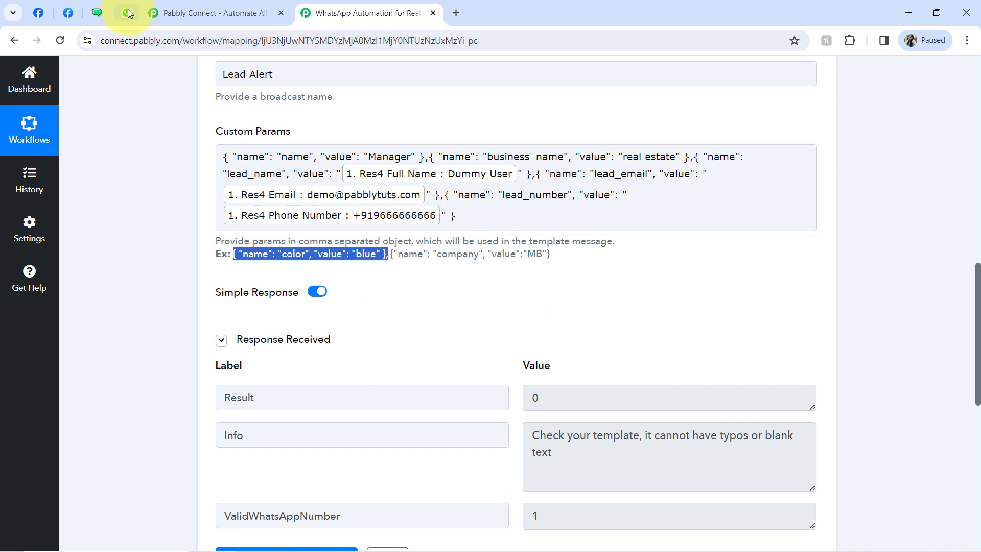
click(97, 12)
drag(120, 298, 211, 297)
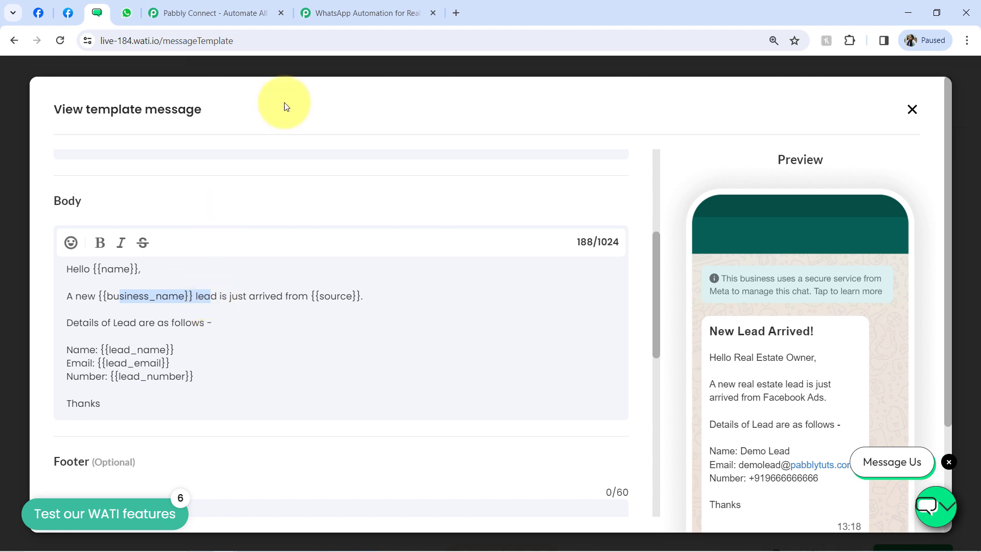
click(352, 13)
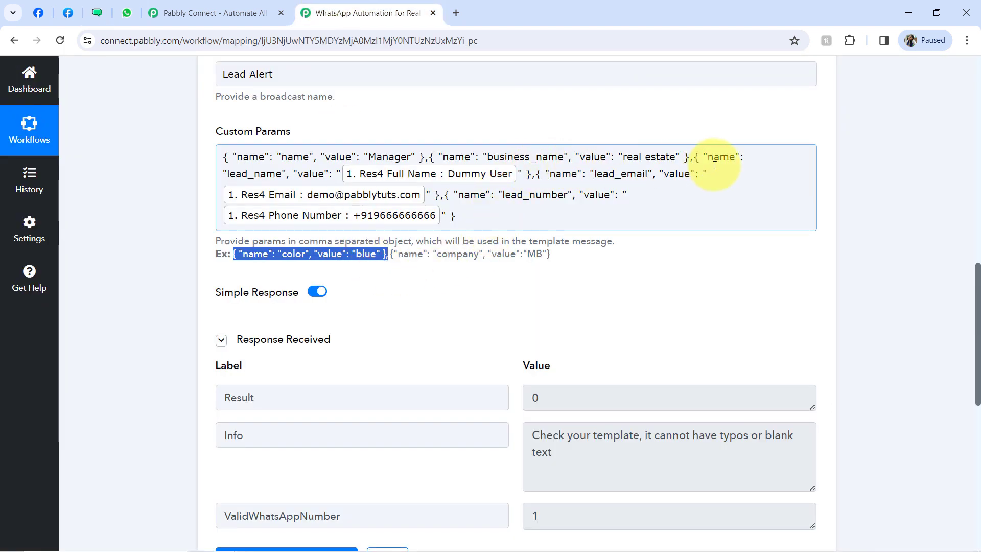
drag(509, 159, 671, 161)
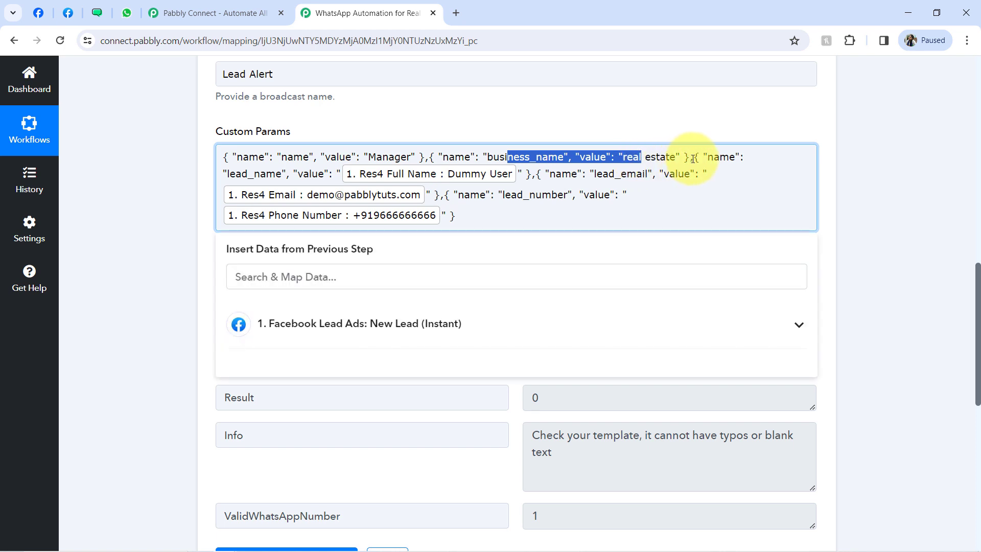
click(692, 160)
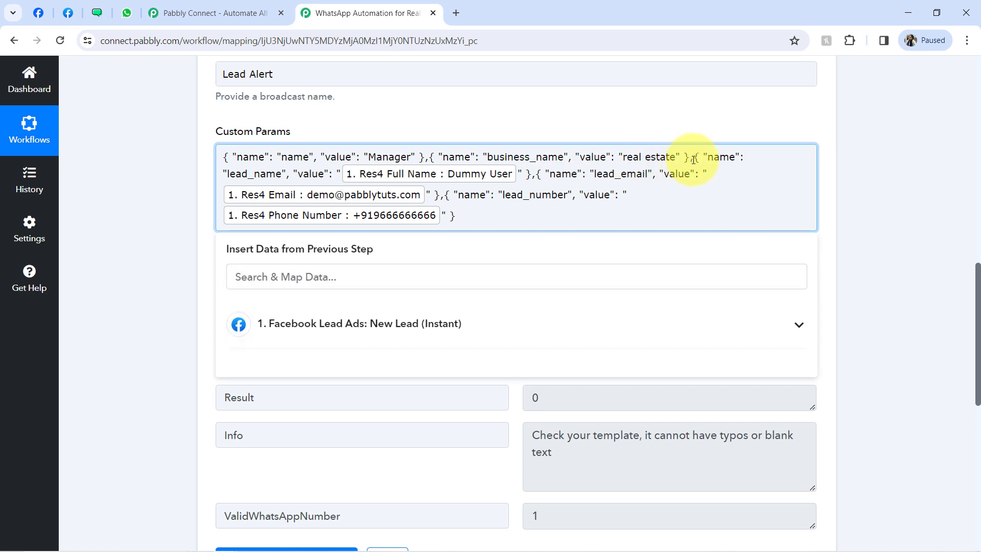
text(,{ "name": "color", "value": "blue" })
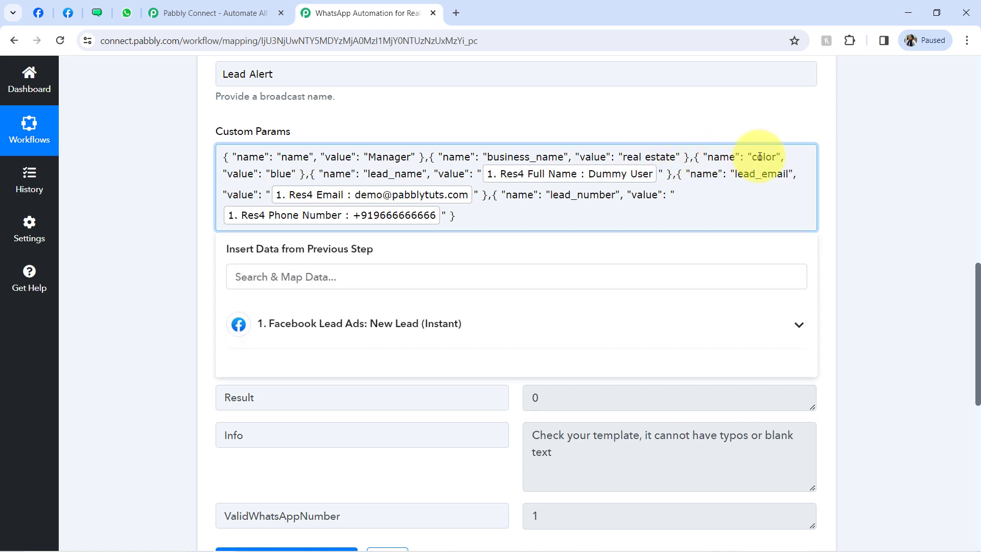
key(BackSpace)
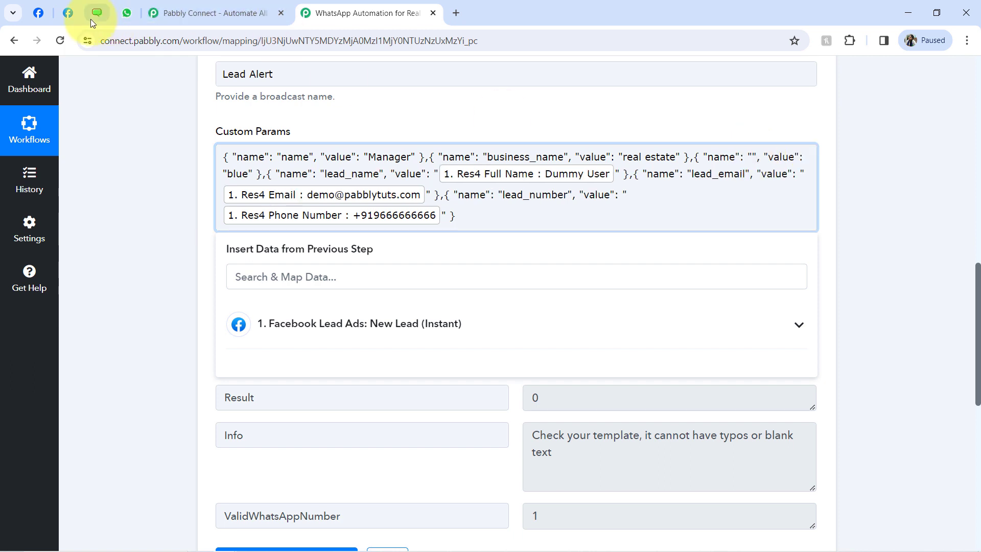
- Name the new parameter source with value Facebook Ads, then resend the test
click(98, 15)
double_click(324, 296)
key(ctrl+c)
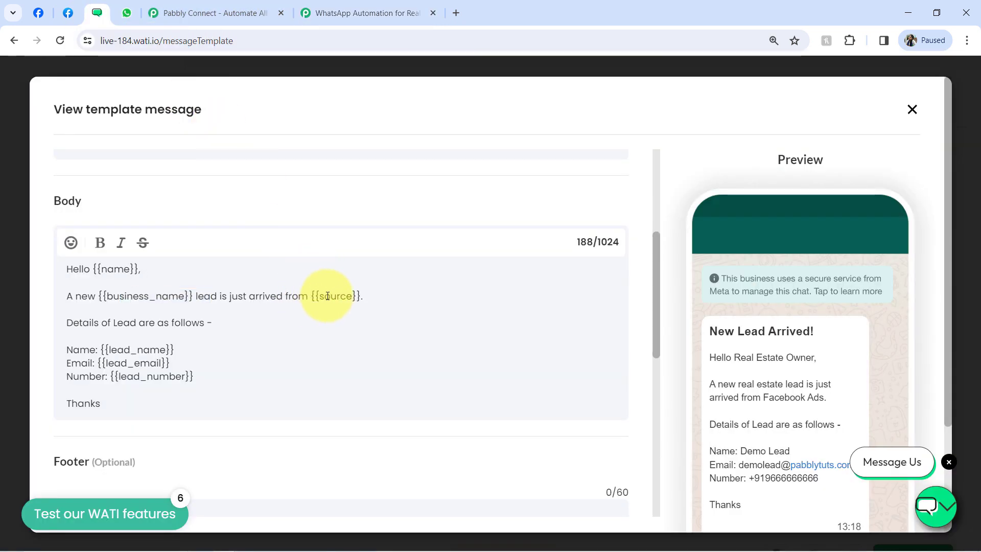
click(358, 13)
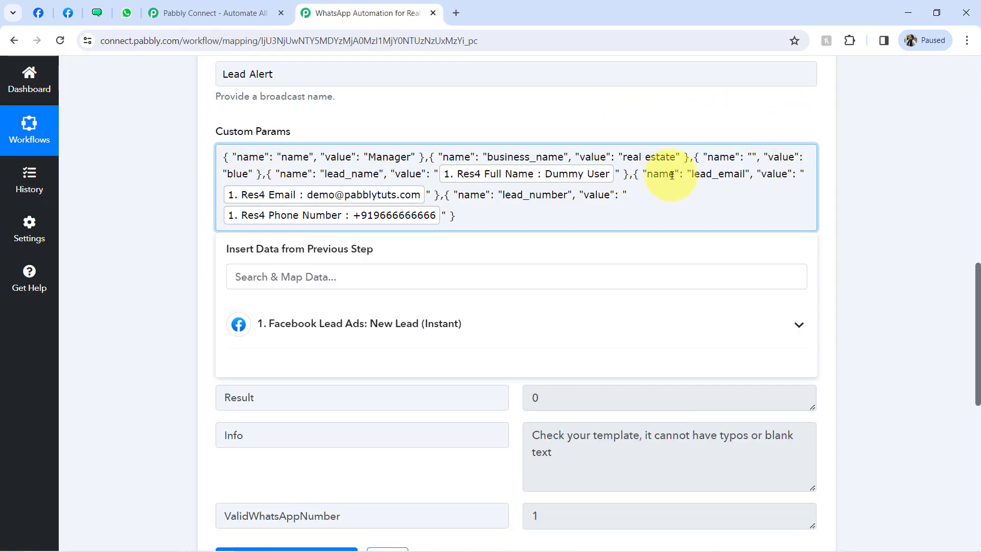
key(ctrl+v)
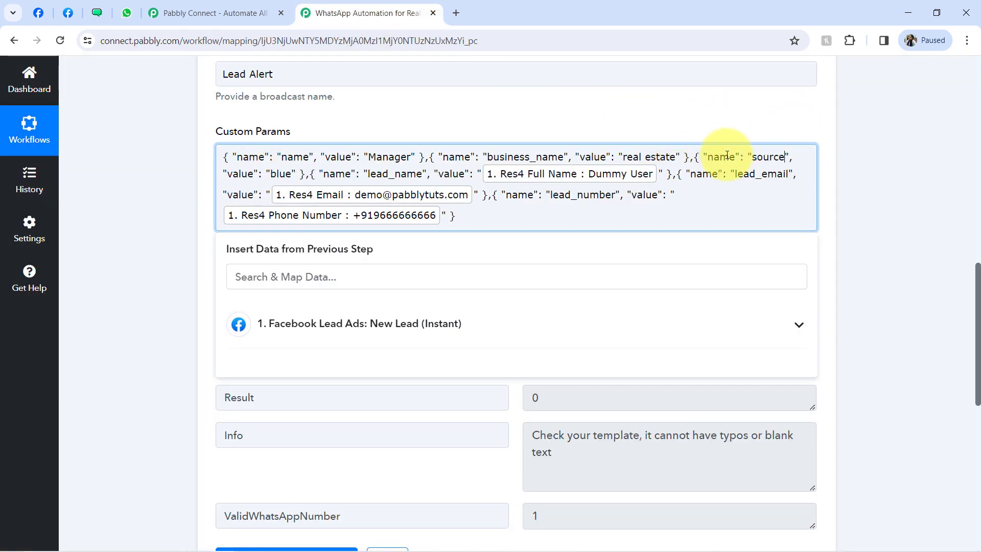
key(BackSpace)
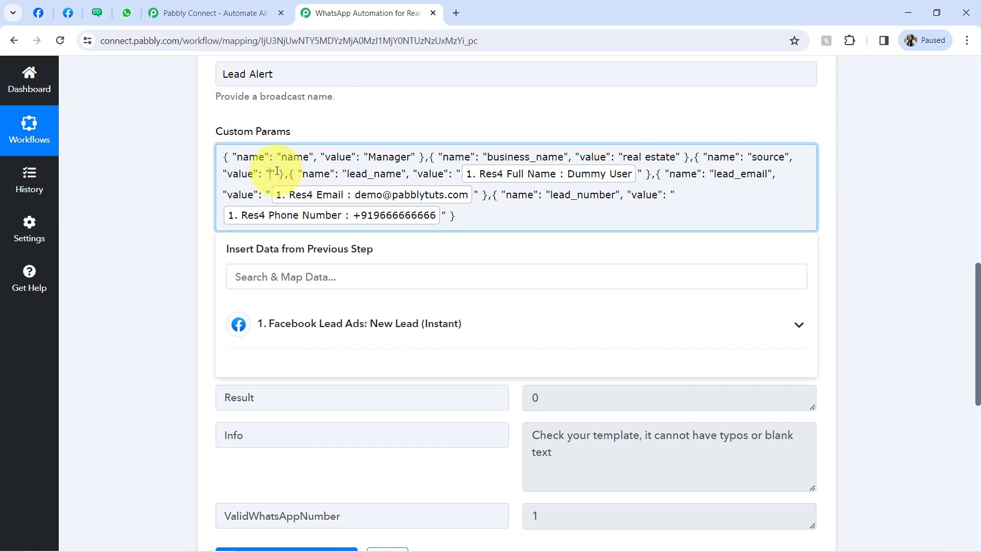
text(Facebook Ads)
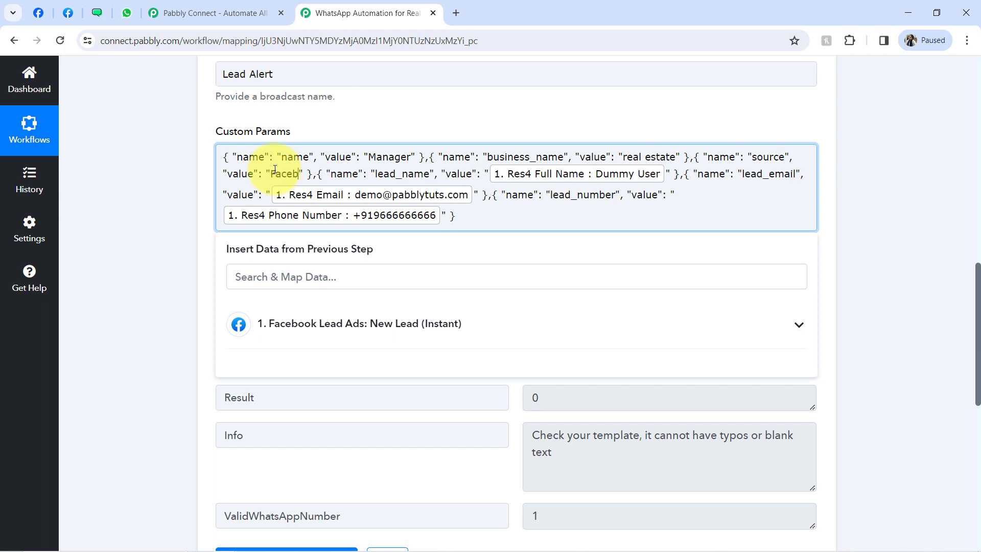
click(175, 317)
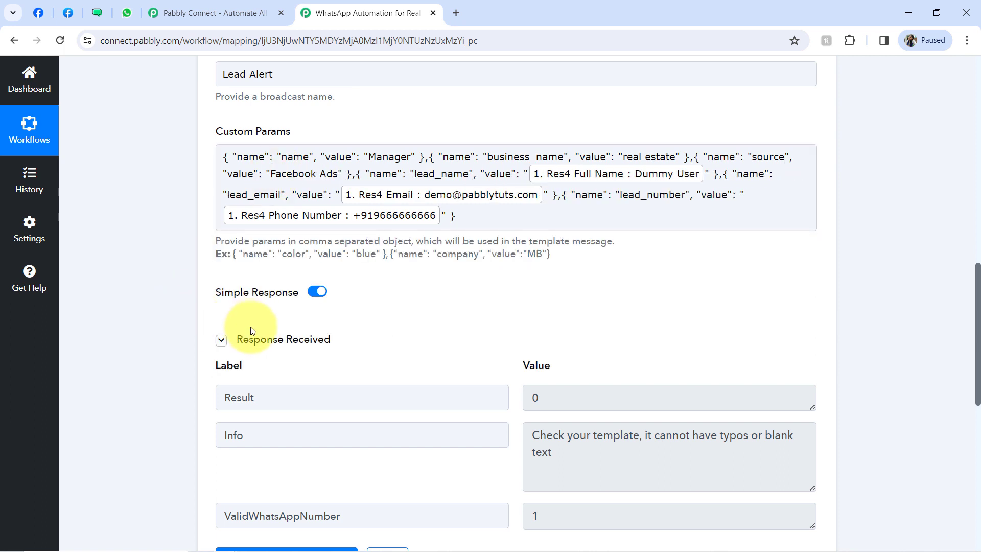
click(276, 347)
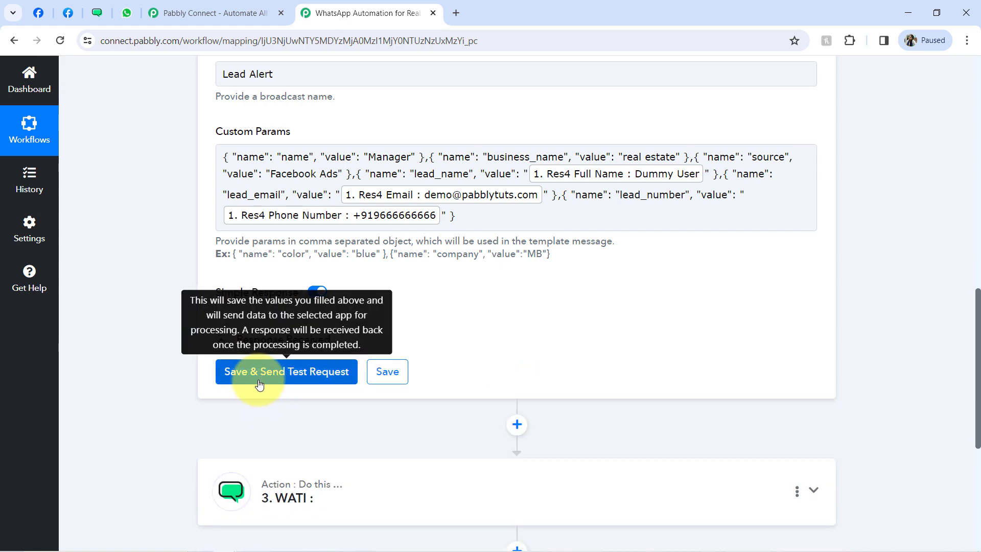
- Send the WATI test request and confirm Result 1 with the lead_notification template
click(259, 371)
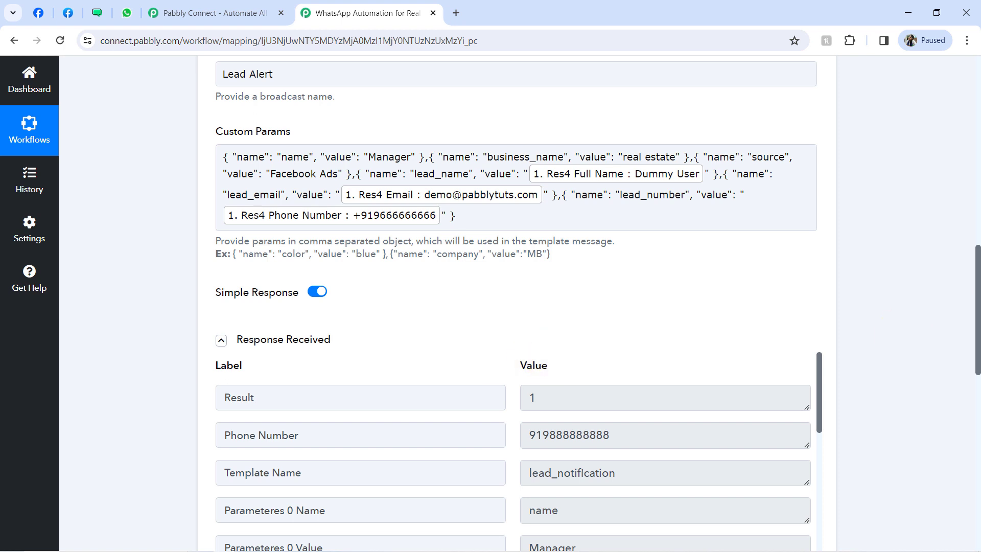
drag(977, 276, 977, 324)
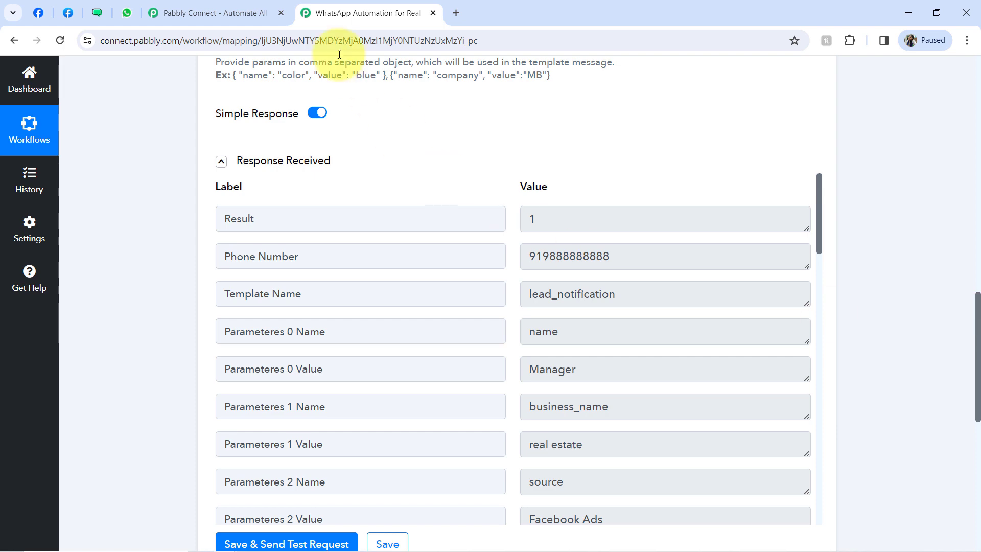
click(128, 12)
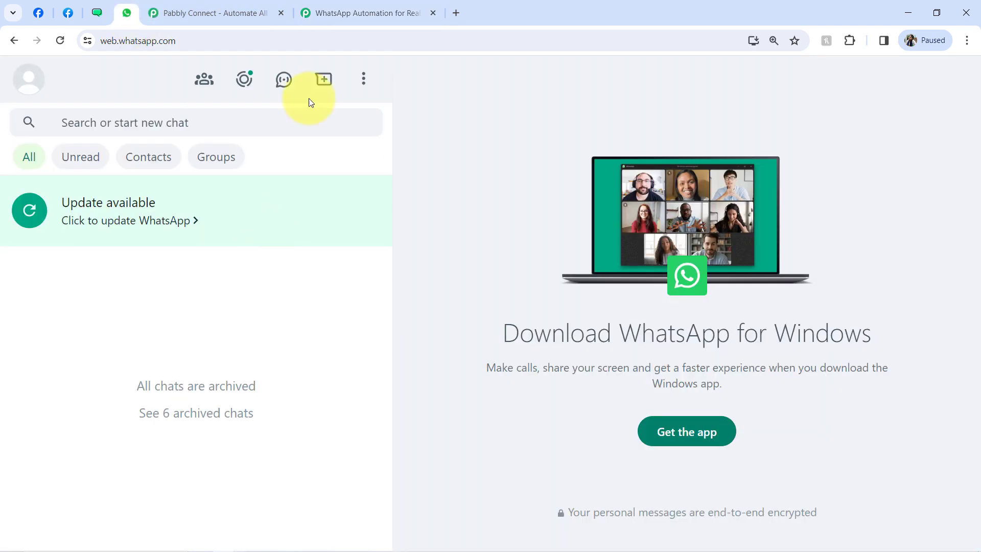
click(332, 12)
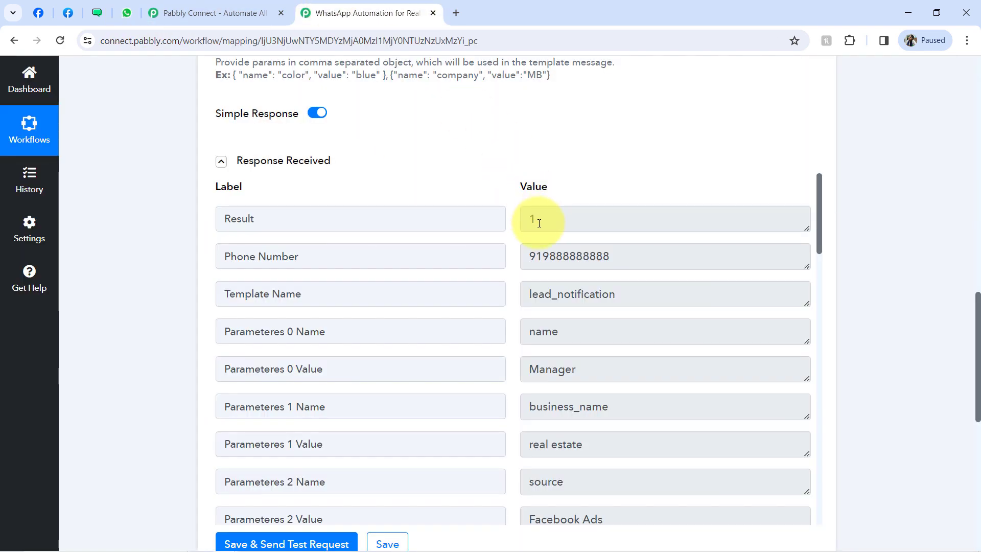
- Review the recipient WhatsApp number and template parameters in the test response
drag(550, 259, 618, 262)
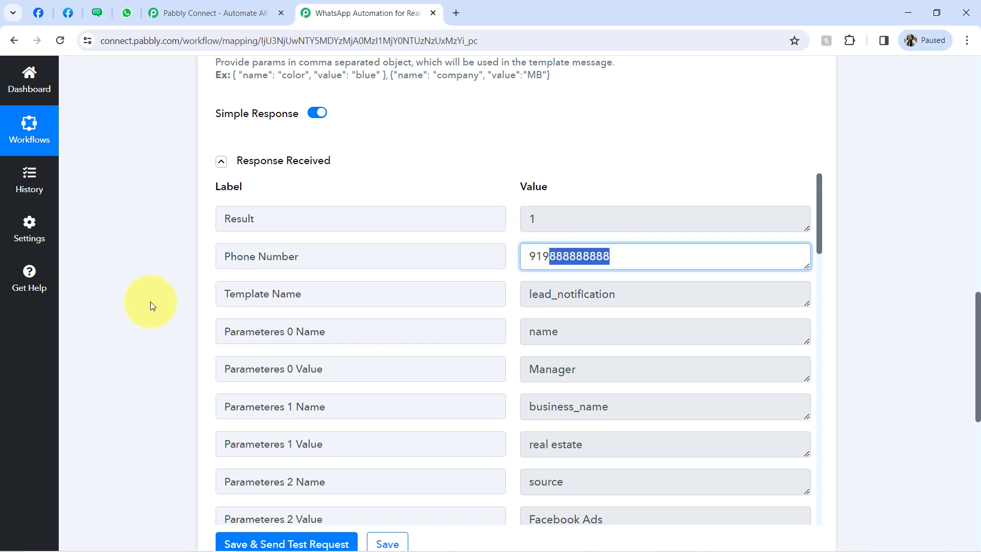
drag(977, 352, 972, 241)
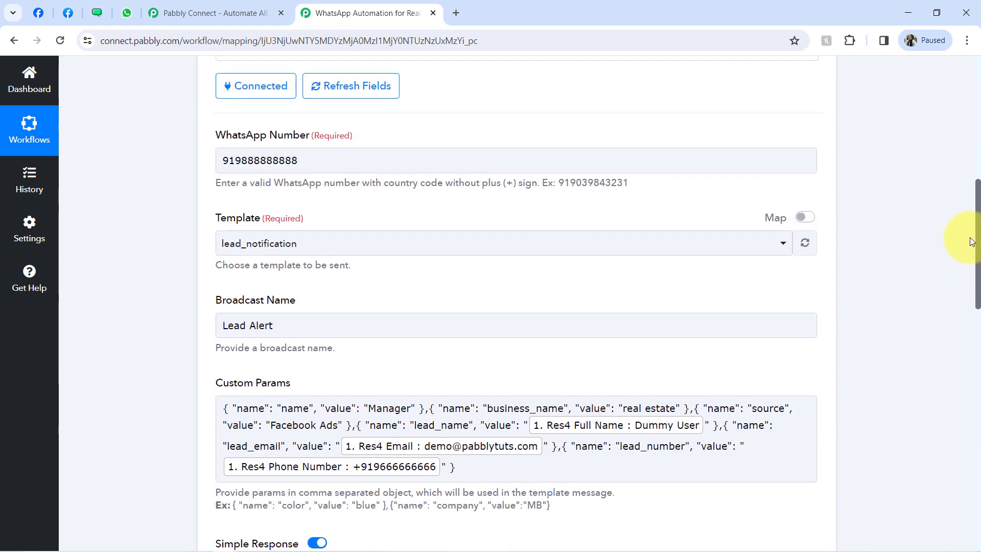
double_click(277, 161)
key(BackSpace)
scroll(493, 281, down, 9)
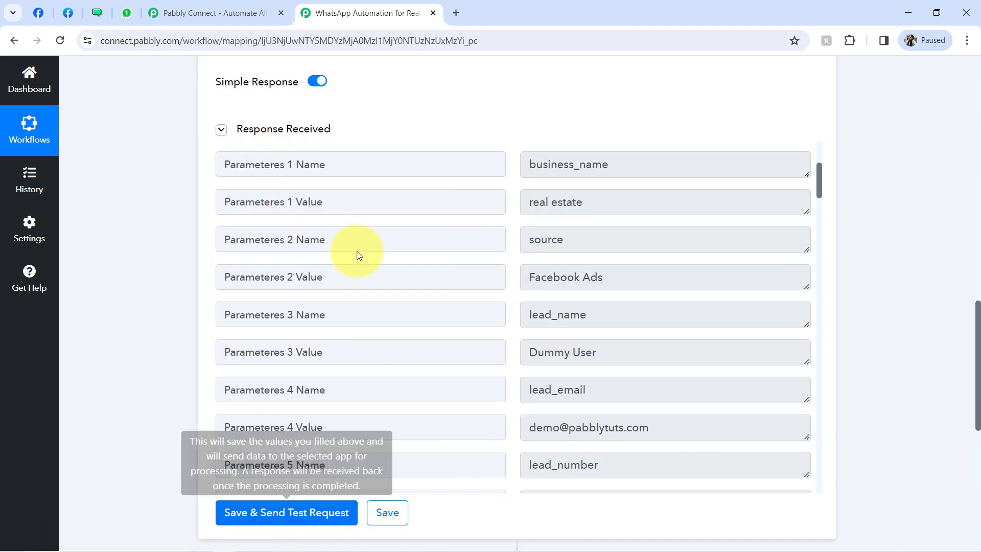
click(124, 17)
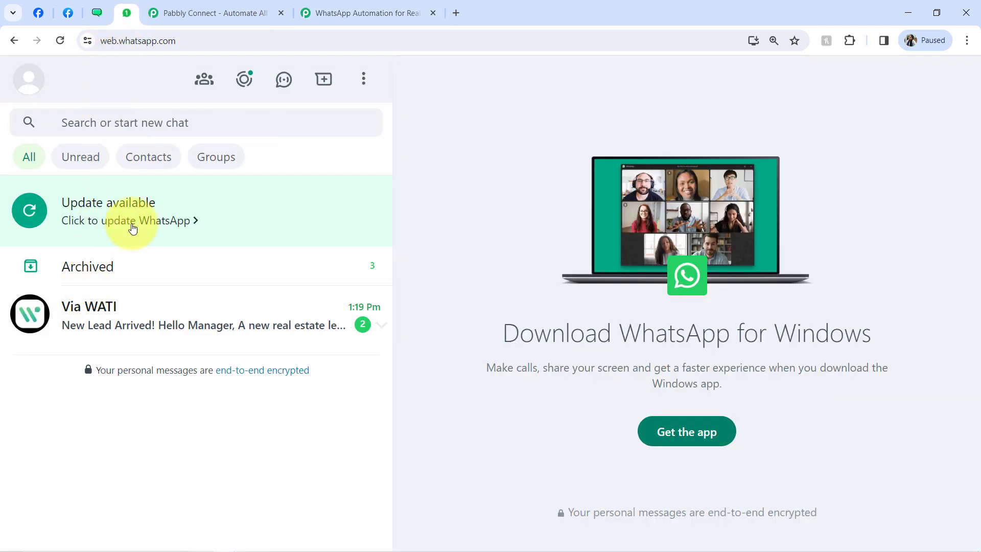
- Open the Via WATI chat and highlight the 'New Lead Arrived!' title
click(117, 307)
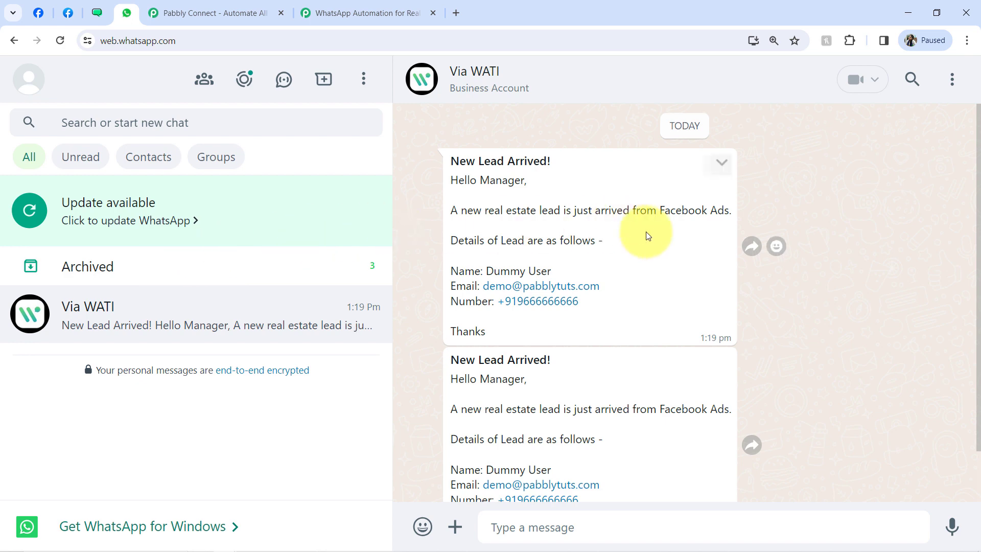
drag(978, 255, 977, 329)
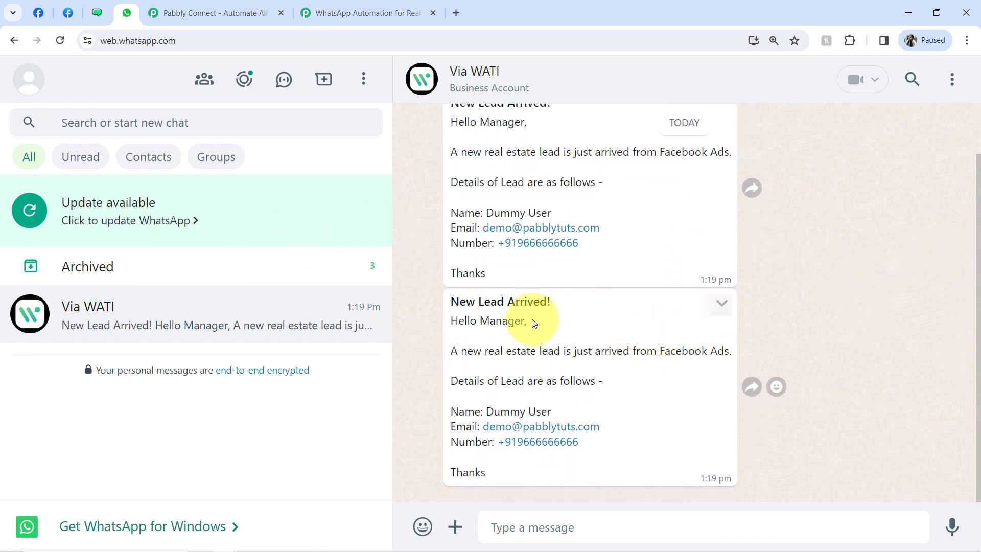
drag(466, 309, 537, 308)
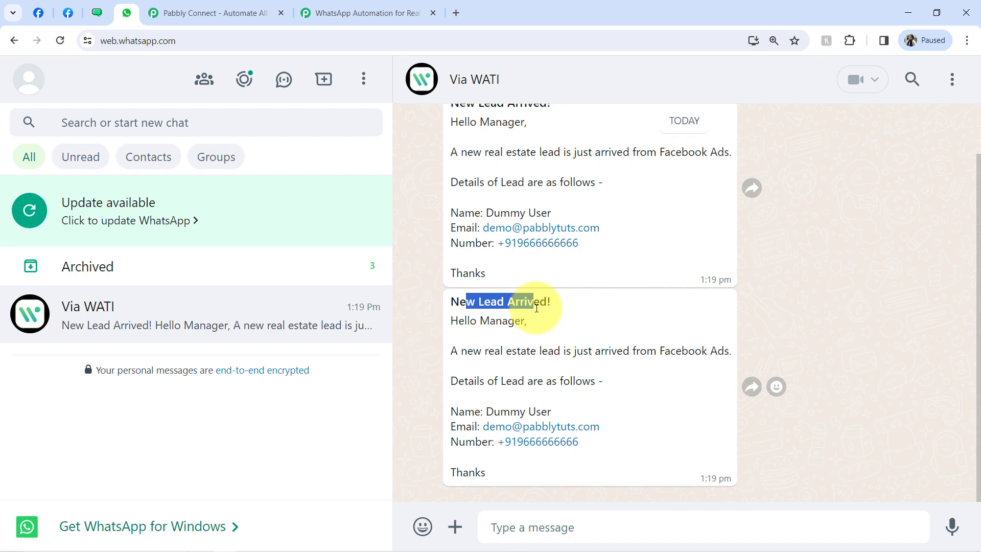
click(523, 308)
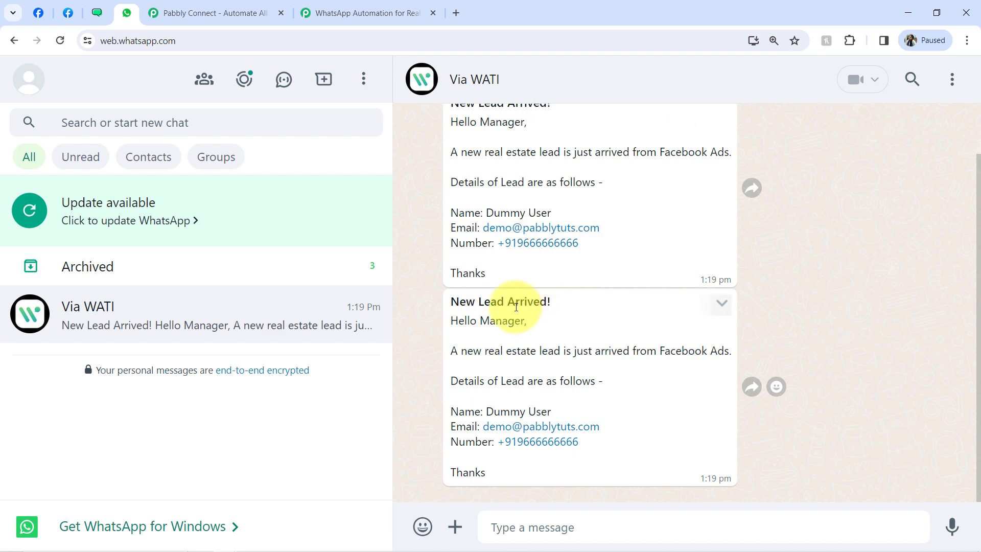
drag(466, 302, 534, 301)
click(537, 302)
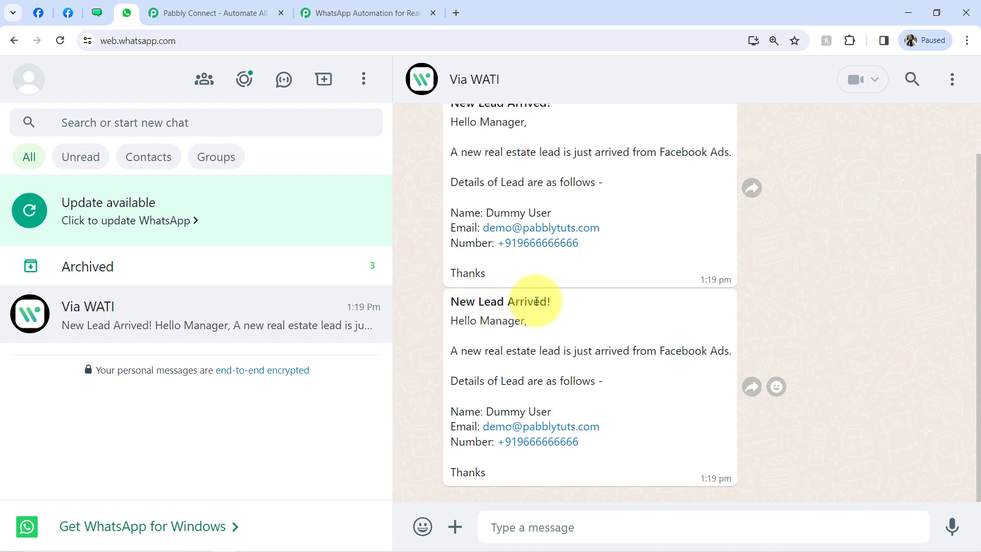
- Highlight the real estate lead line, Facebook source, lead details and name in the message
drag(493, 351, 666, 351)
click(668, 351)
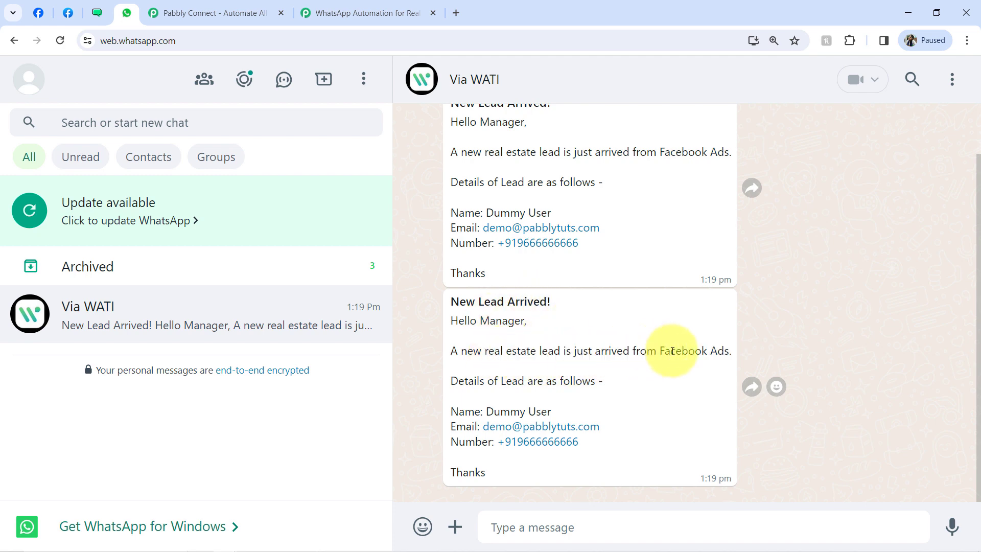
drag(479, 380, 569, 378)
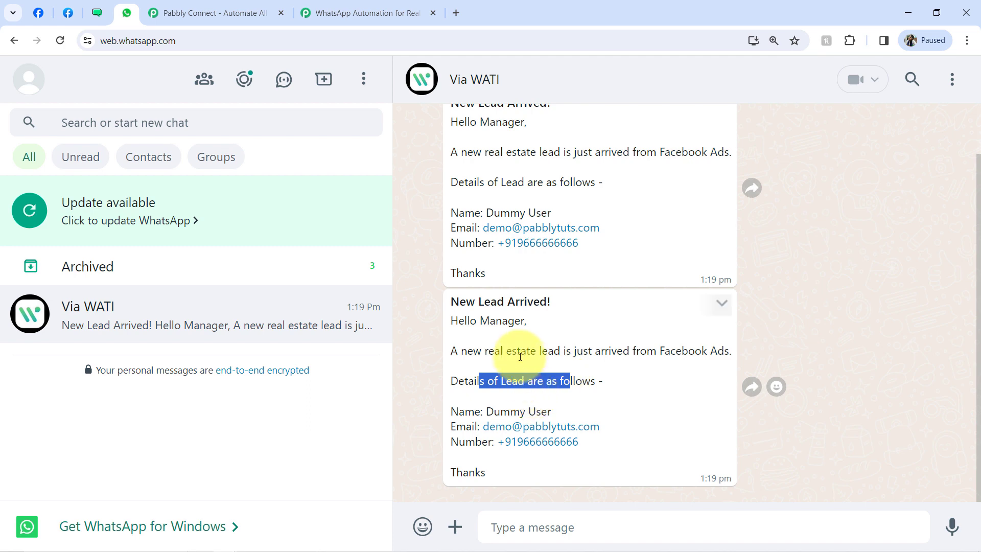
drag(486, 351, 536, 350)
drag(658, 351, 701, 350)
drag(506, 403, 529, 411)
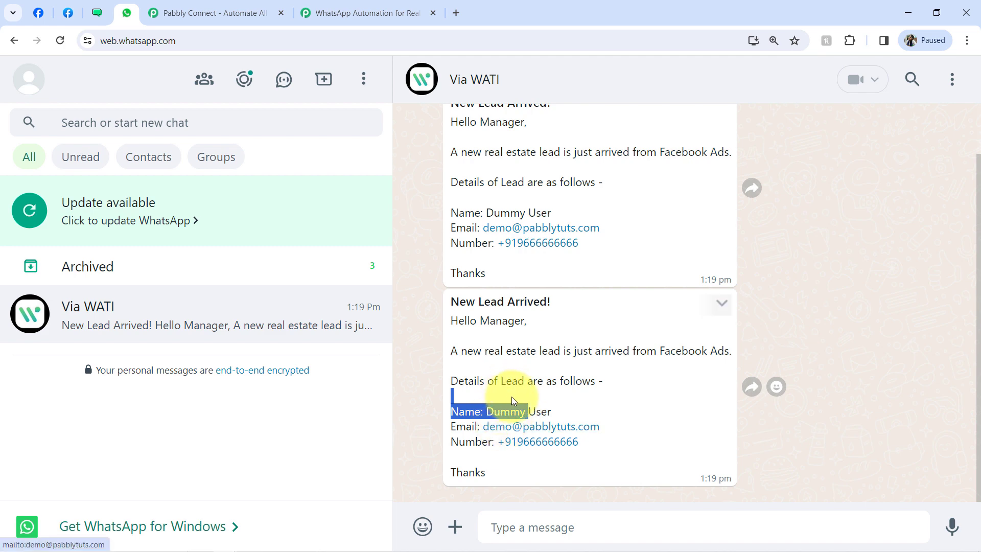
drag(483, 476, 455, 303)
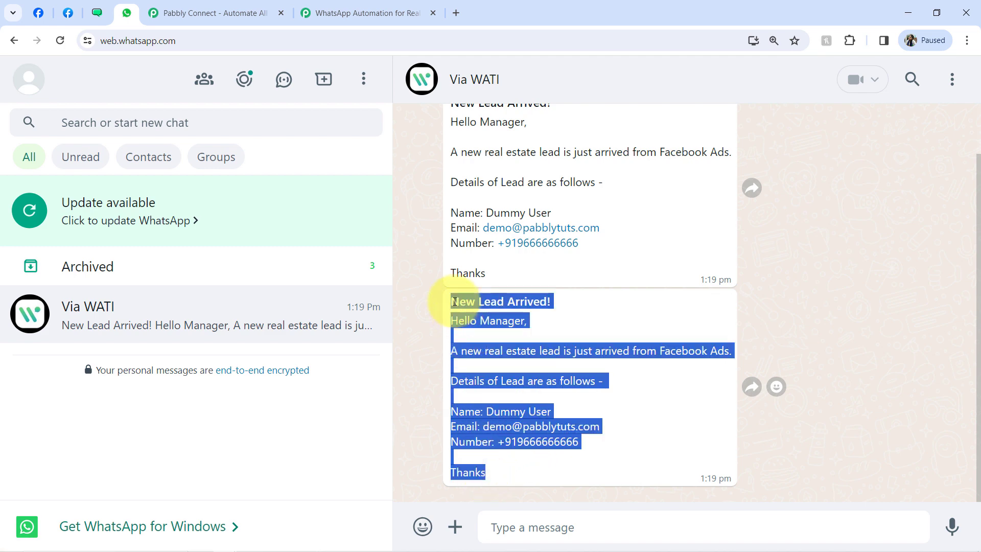
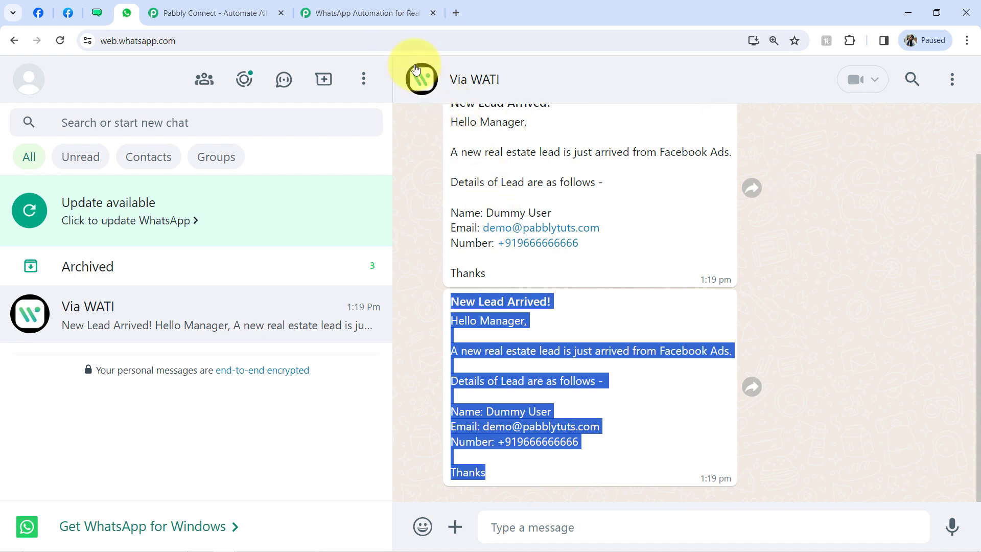
- Switch to the 'WhatsApp Automation for Real Estate' Pabbly Connect workflow tab
click(372, 12)
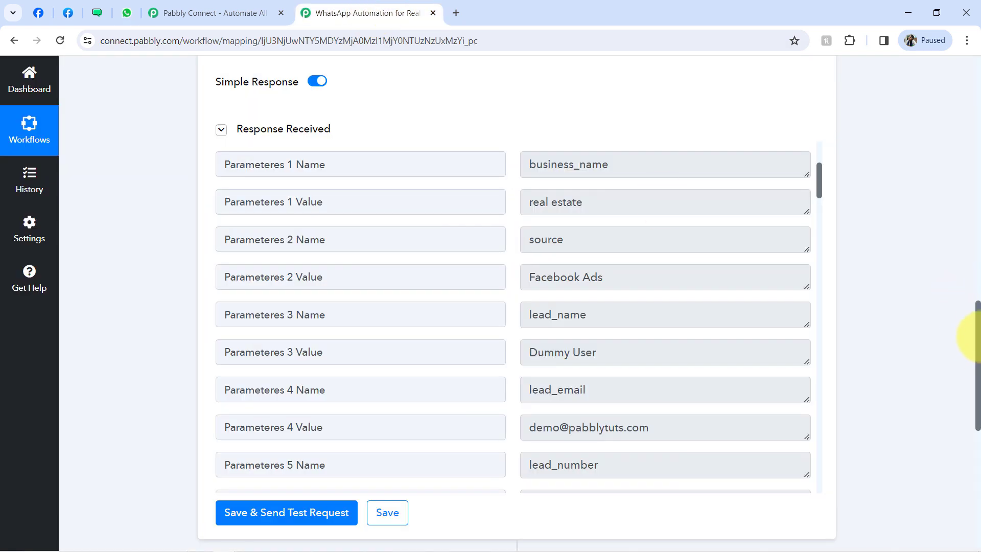
- Collapse the WATI Get Lead Alerts step and expand the empty third WATI step
drag(978, 350, 976, 4)
click(338, 383)
mouse_move(356, 245)
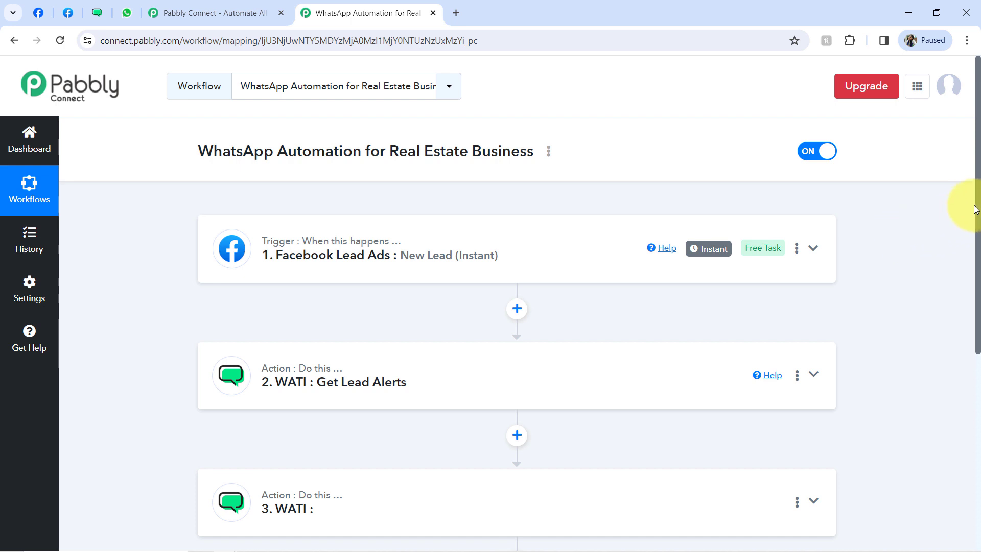
drag(977, 214, 648, 491)
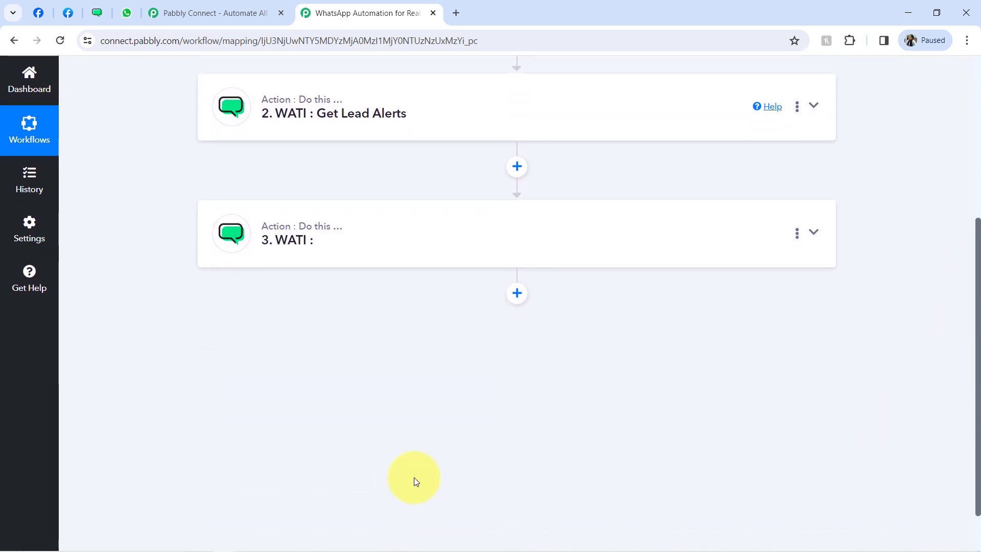
click(310, 245)
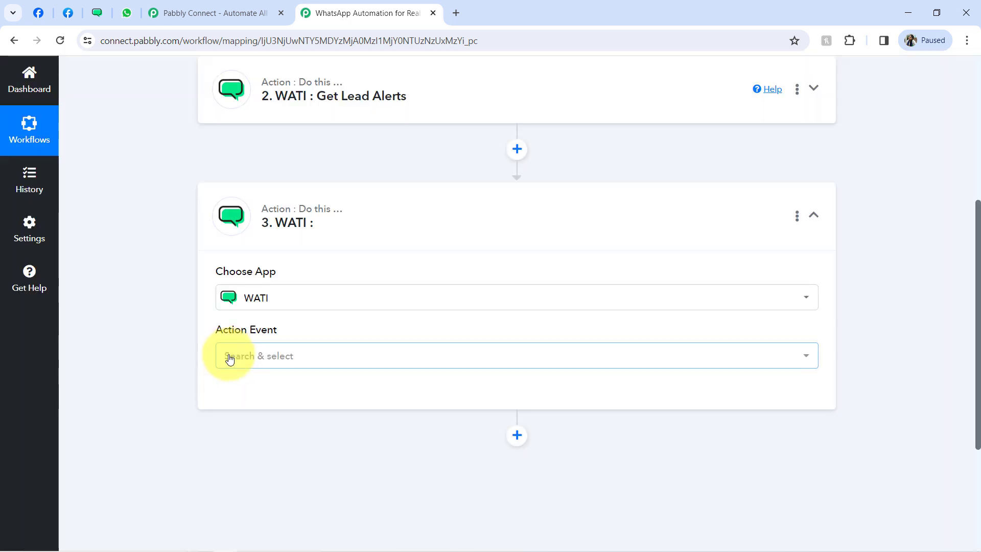
- Set the action event to Send Template Message and save the existing WATI connection
click(229, 357)
click(271, 167)
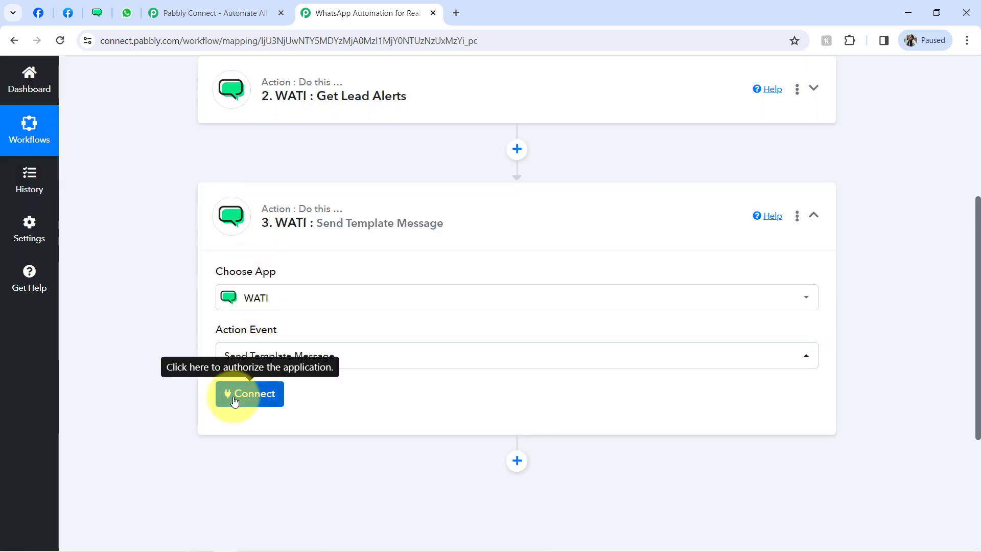
click(234, 392)
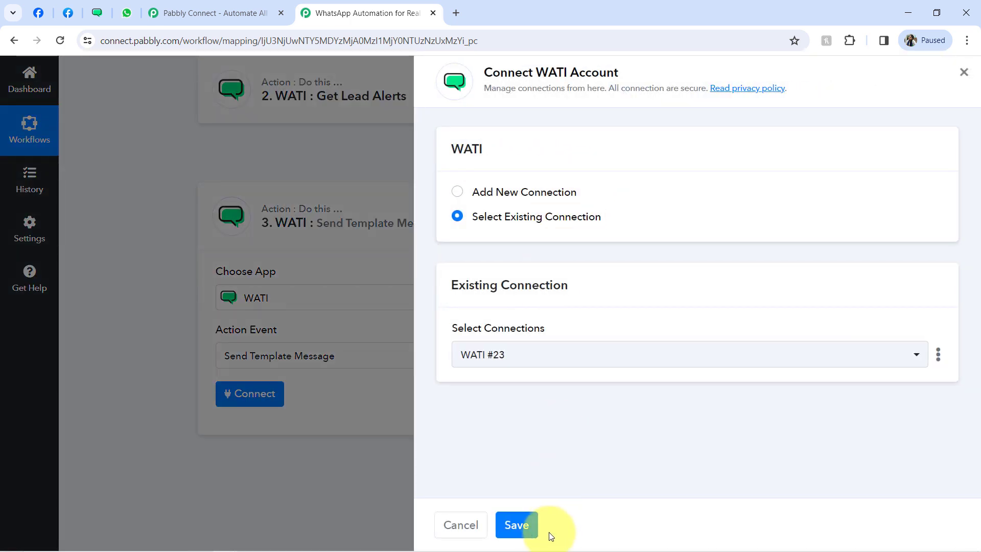
click(529, 524)
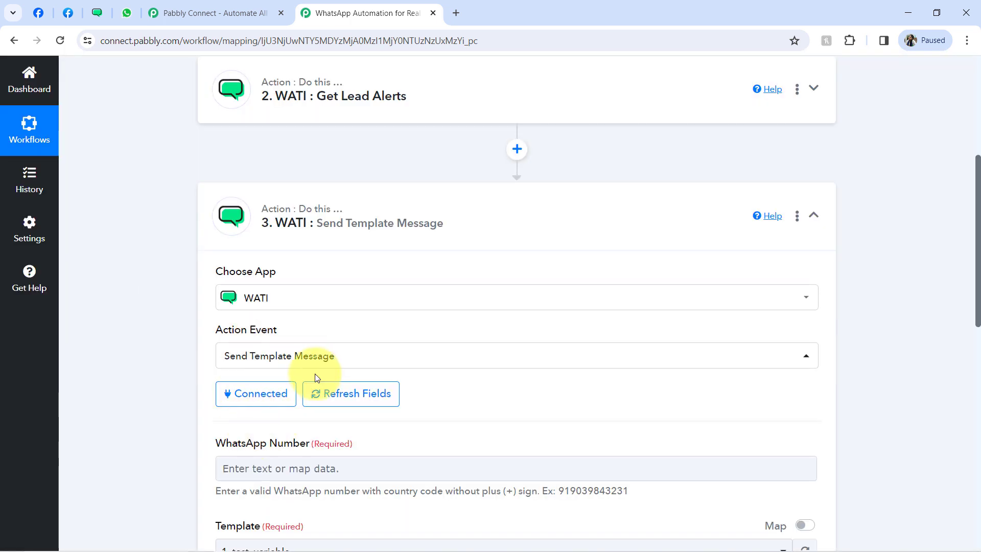
- Map the WhatsApp Number field to the Facebook Lead Ads 'Res4 Phone Number' value
drag(979, 264, 962, 346)
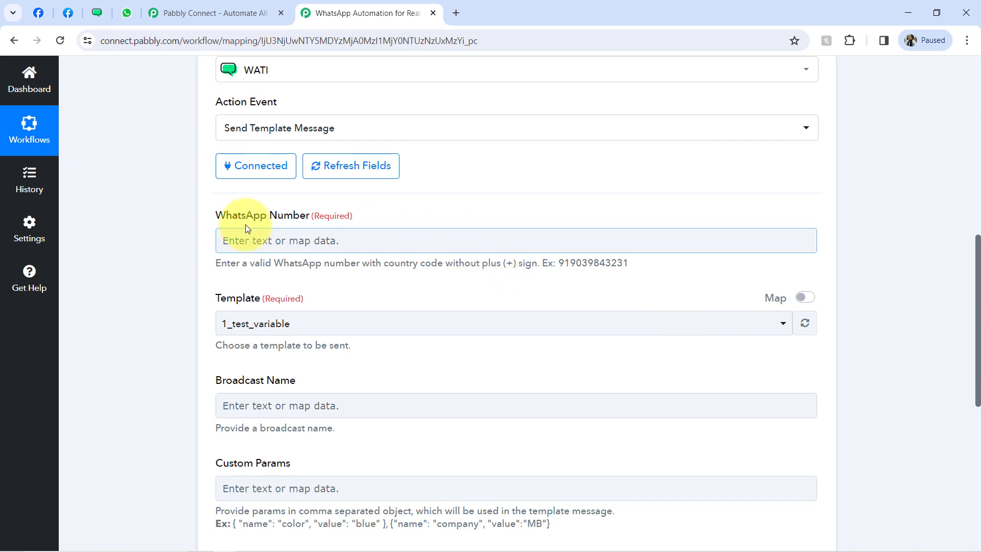
drag(237, 219, 288, 220)
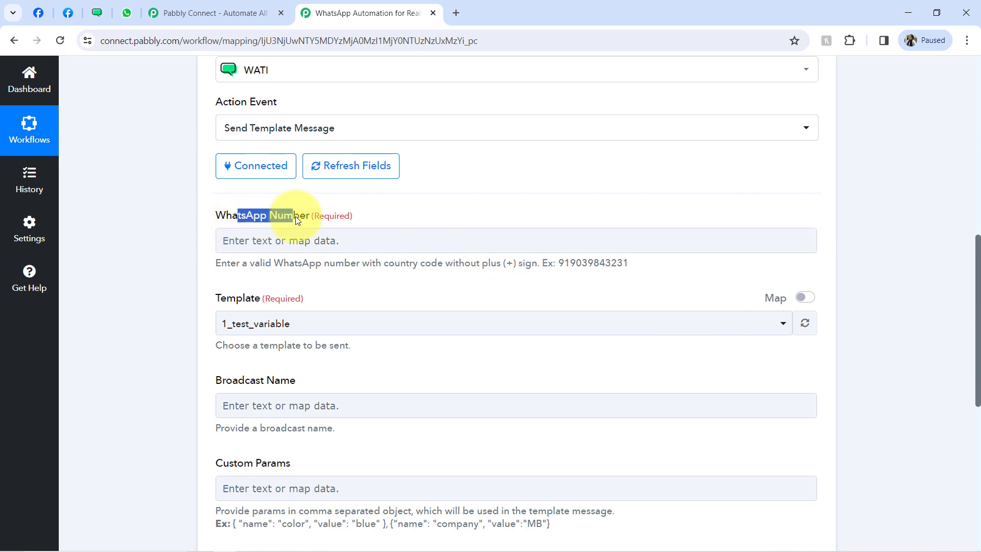
click(282, 241)
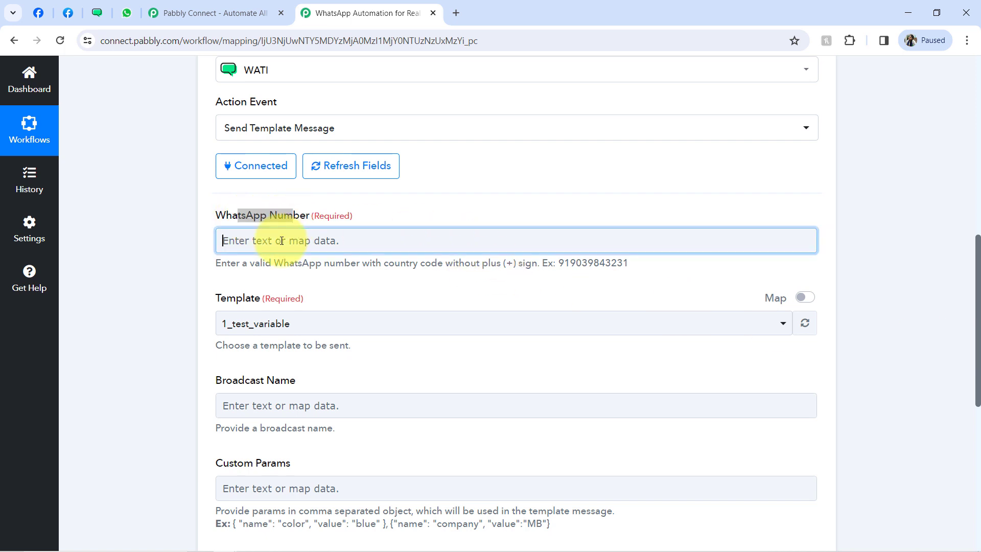
click(272, 346)
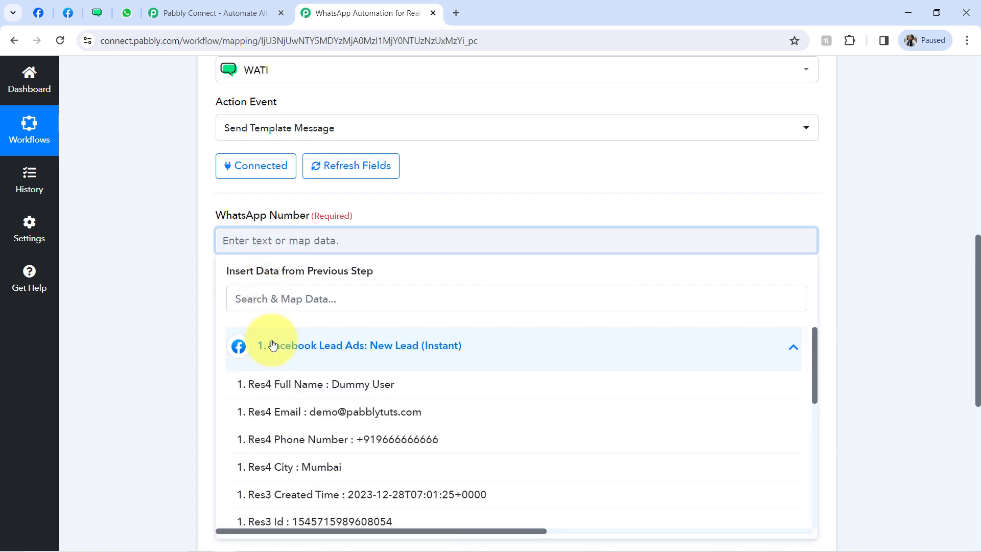
click(327, 438)
click(145, 290)
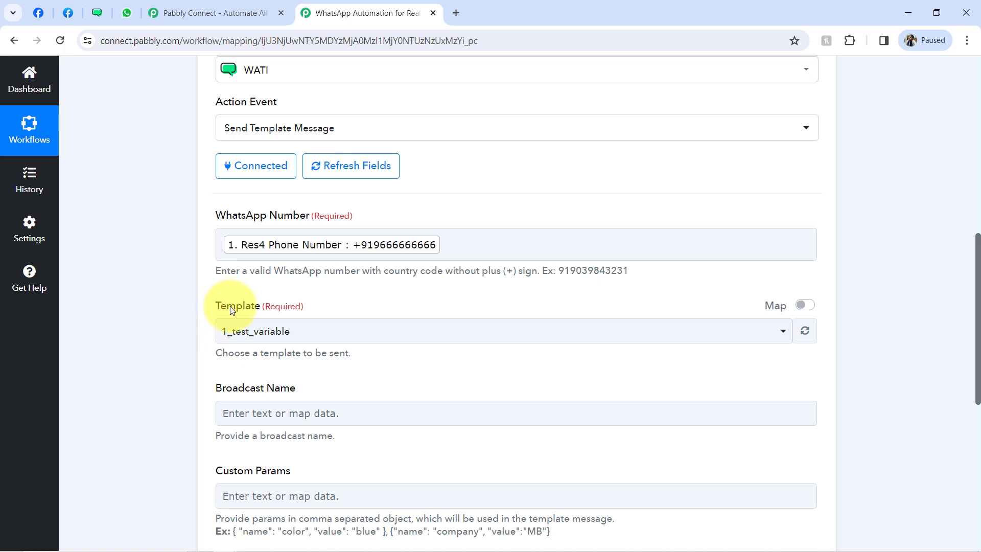
- Search the WATI templates for 'file' and open file_sharing_on_whatsapp
click(99, 17)
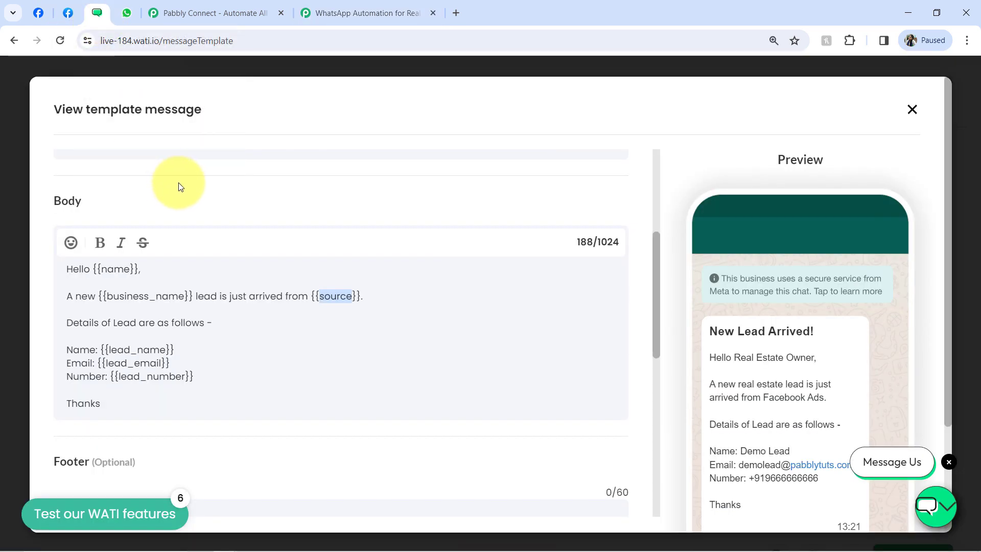
click(912, 113)
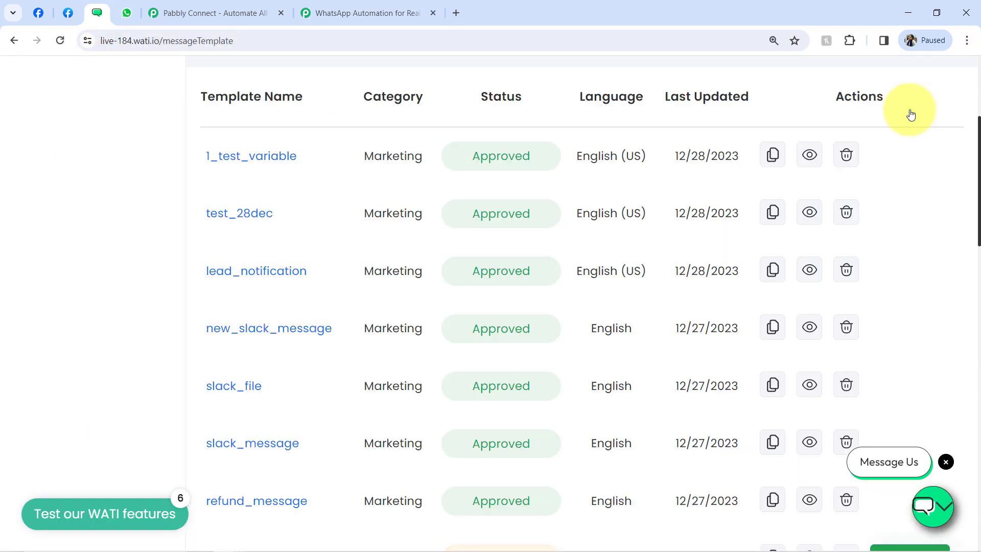
drag(978, 178, 971, 221)
key(ctrl+f)
text(file)
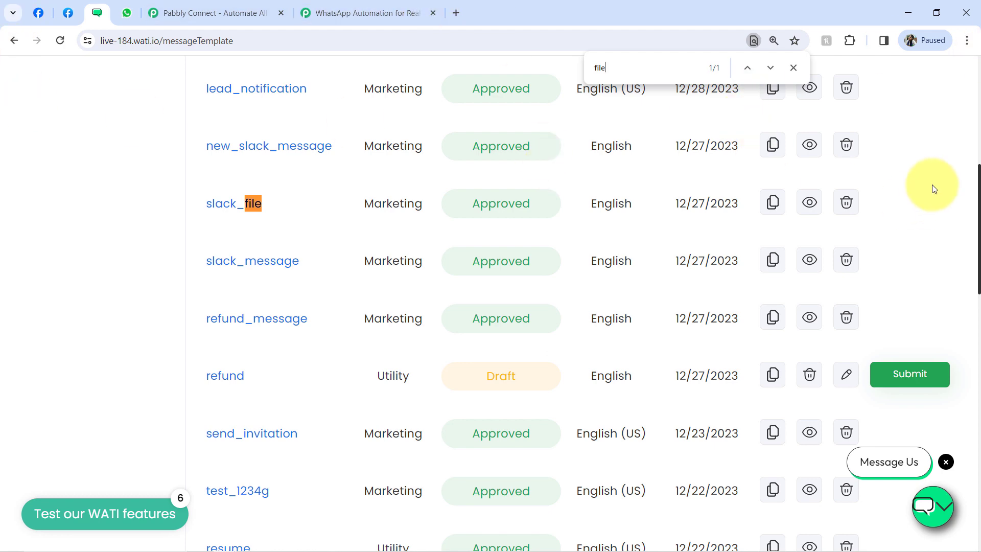
drag(980, 219, 941, 409)
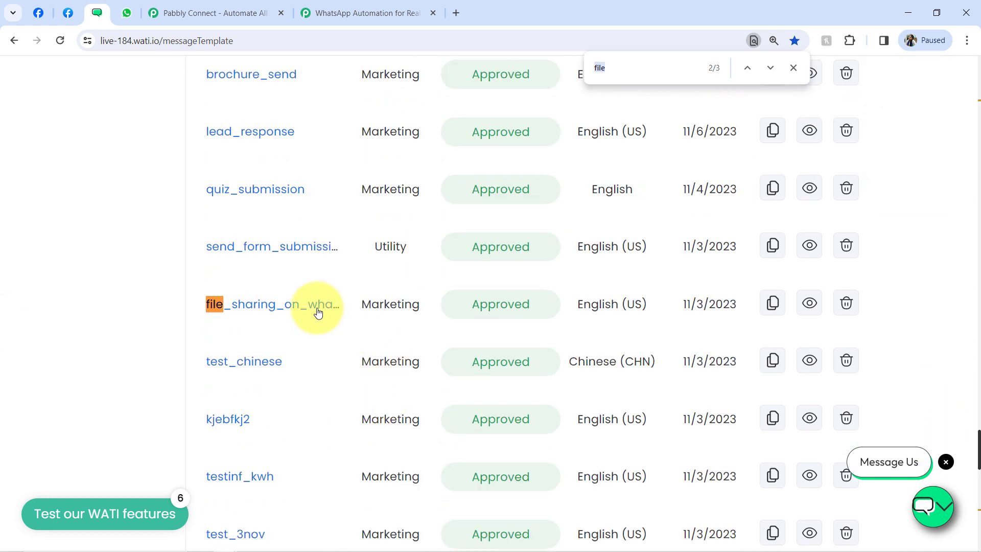
click(274, 303)
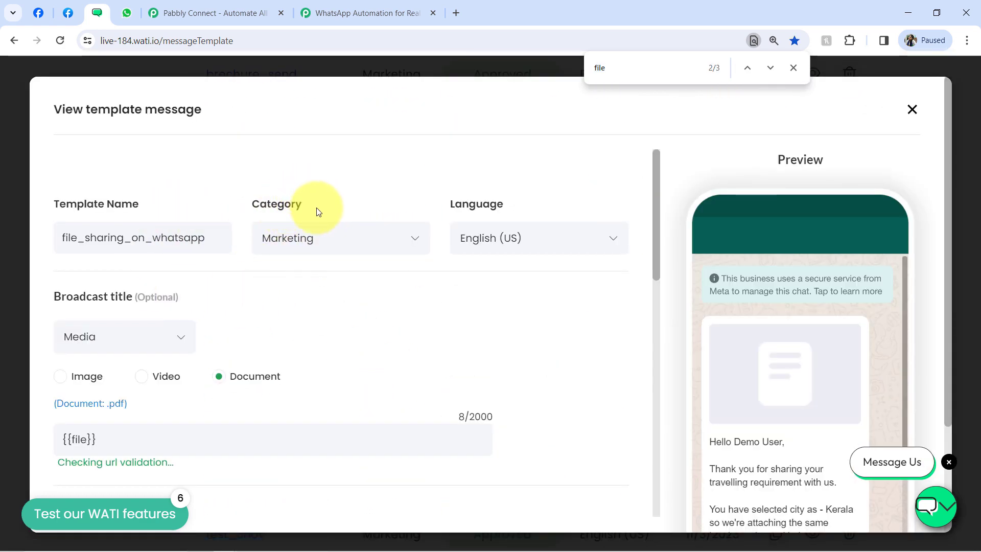
- Review the template's {{file}} document header and body text using {{name}} and {{city}}
drag(54, 300, 154, 296)
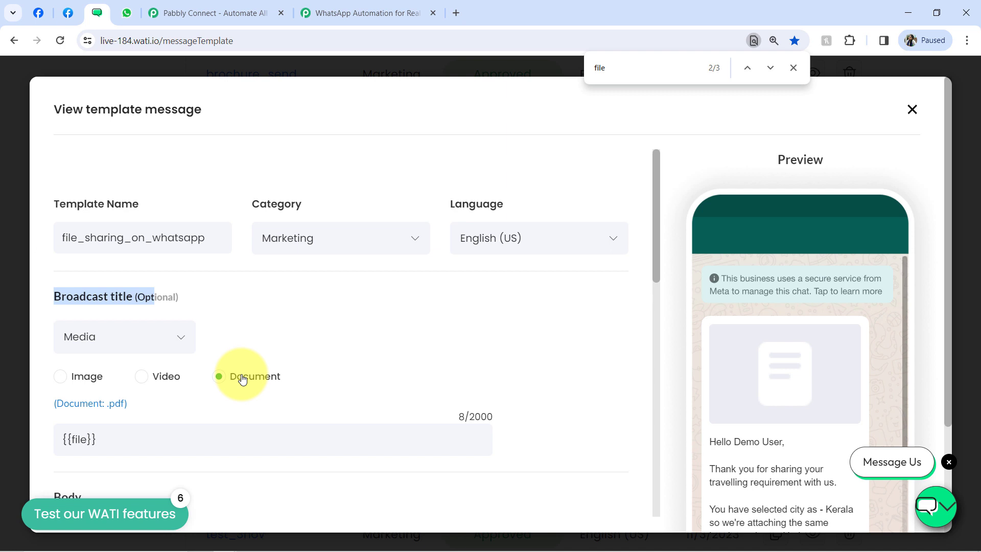
drag(655, 252, 658, 310)
drag(906, 302, 909, 385)
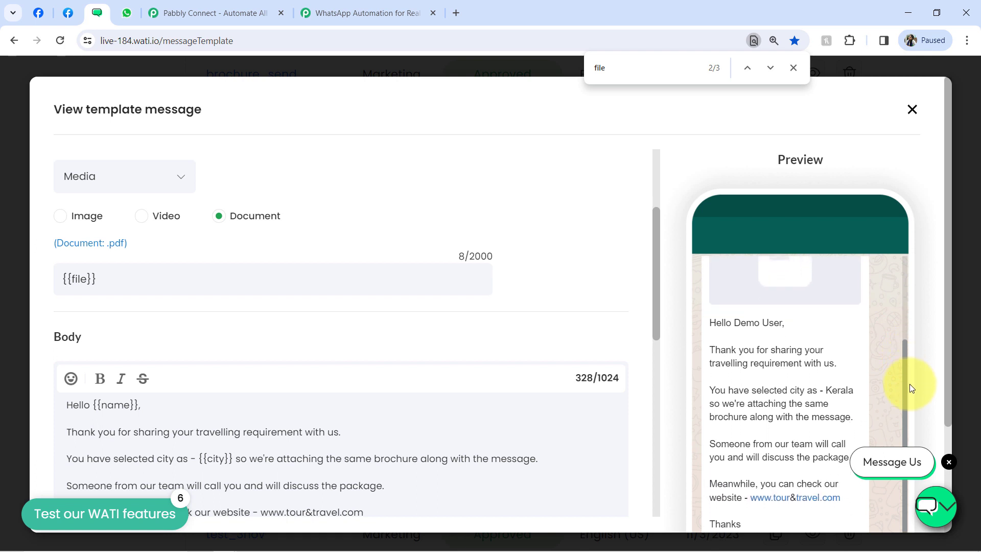
drag(102, 279, 72, 275)
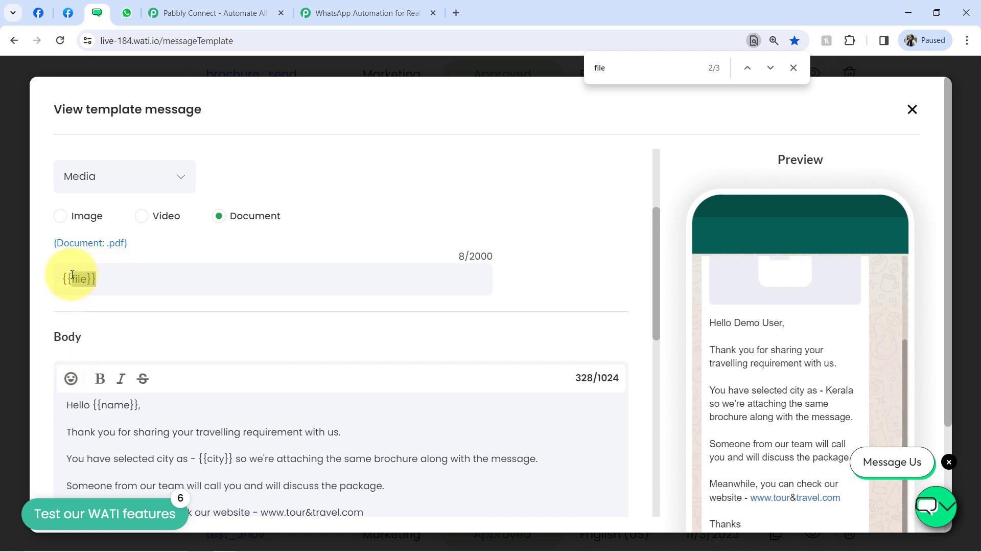
click(60, 278)
drag(65, 279, 95, 280)
click(72, 279)
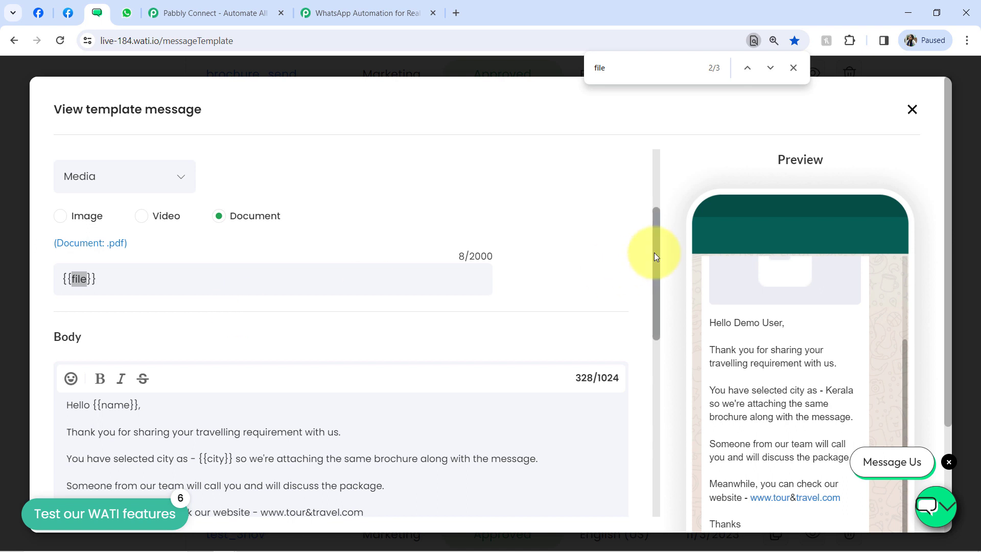
drag(654, 253, 657, 311)
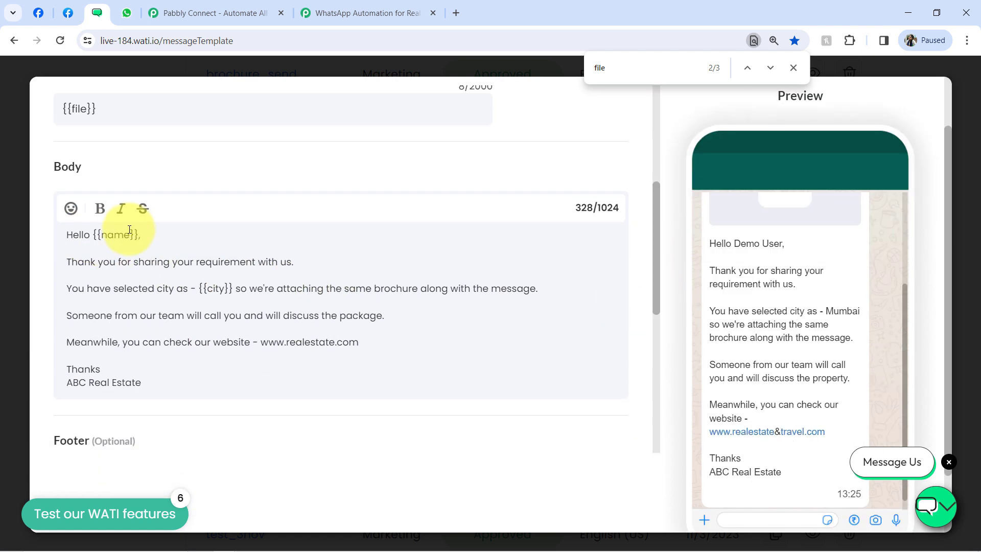
double_click(123, 235)
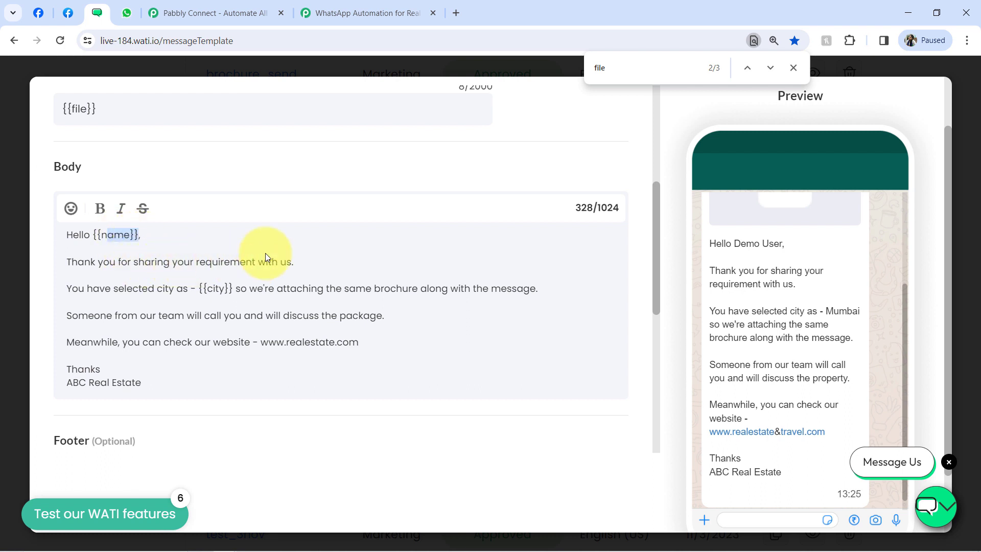
drag(290, 287, 502, 289)
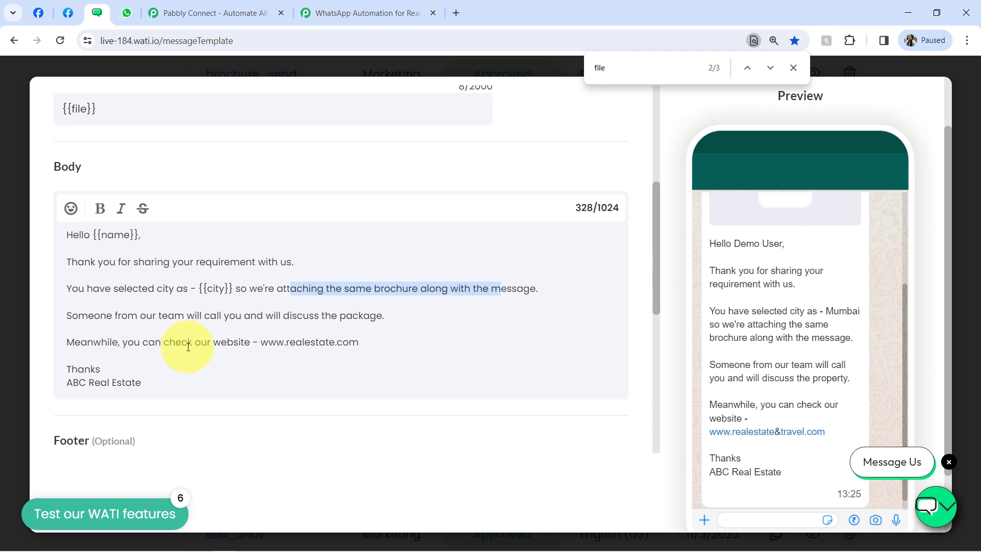
drag(187, 346, 207, 347)
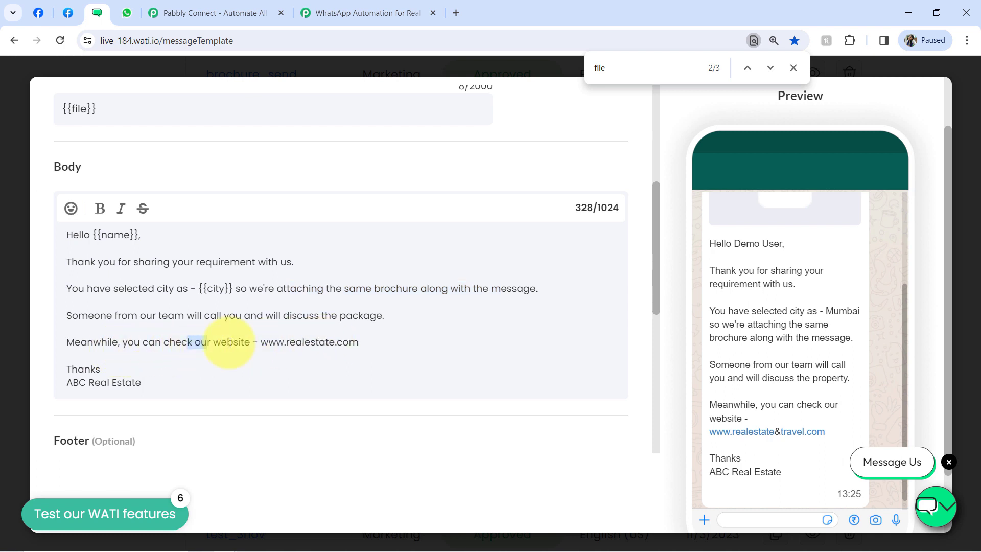
drag(72, 369, 135, 389)
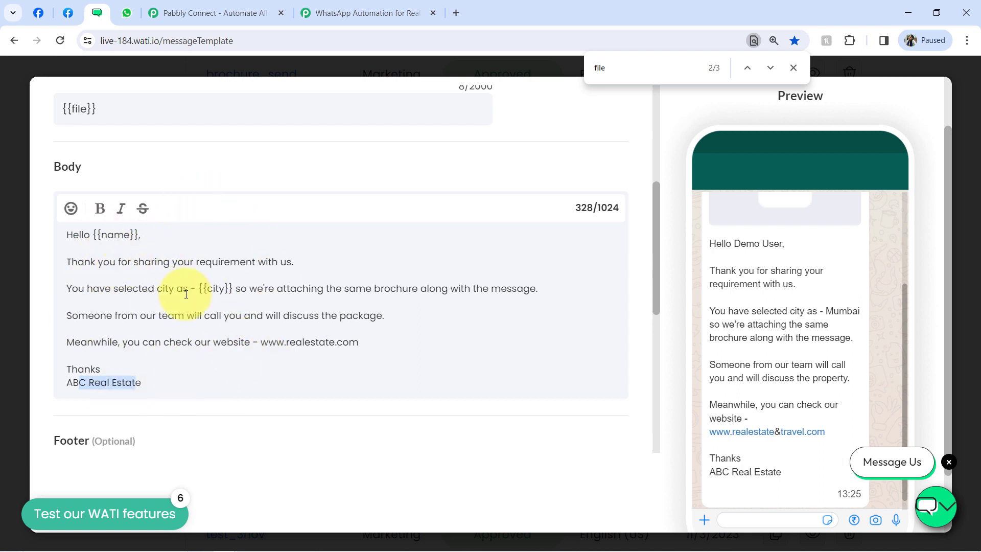
- Select the file_sharing_on_whatsapp template in the WATI Send Template Message step
click(378, 4)
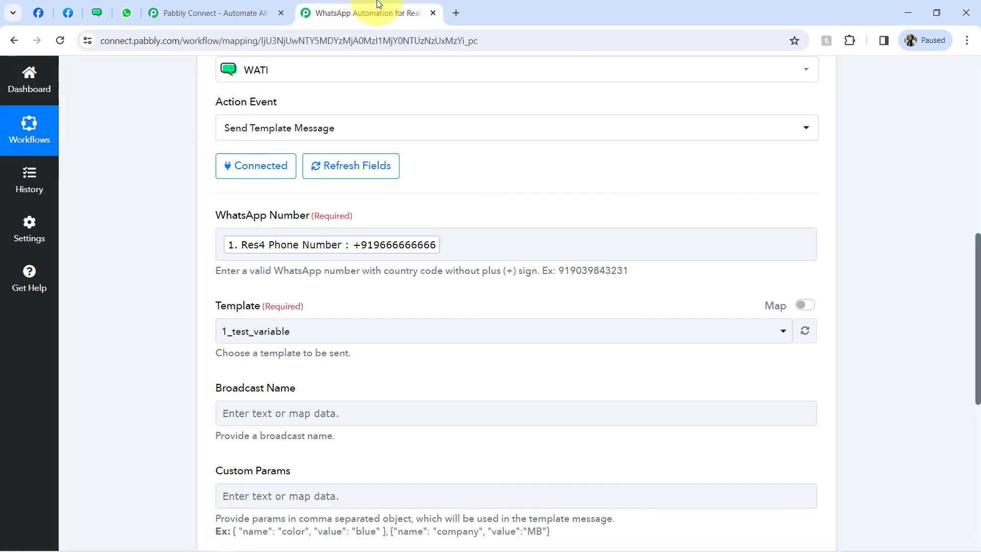
scroll(977, 294, down, 2)
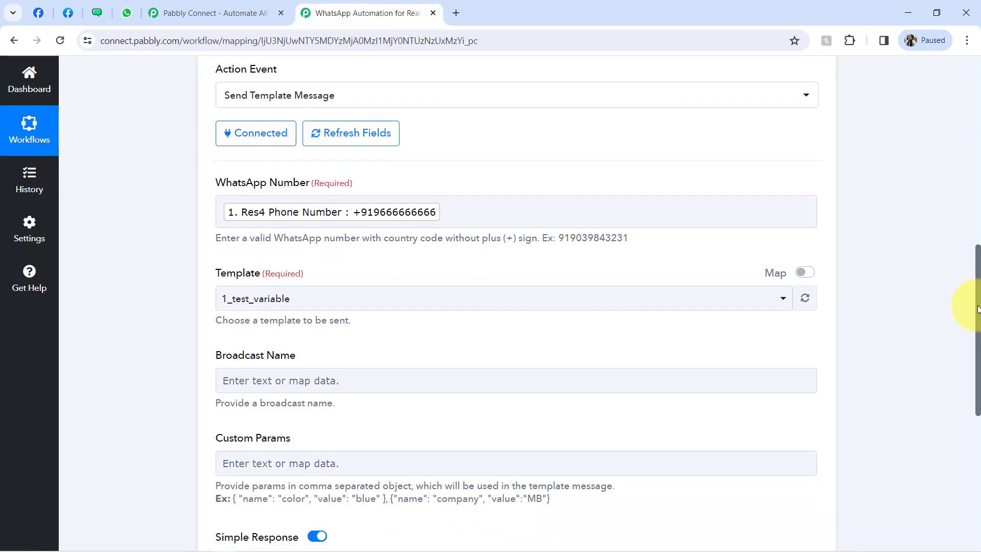
scroll(972, 339, down, 1)
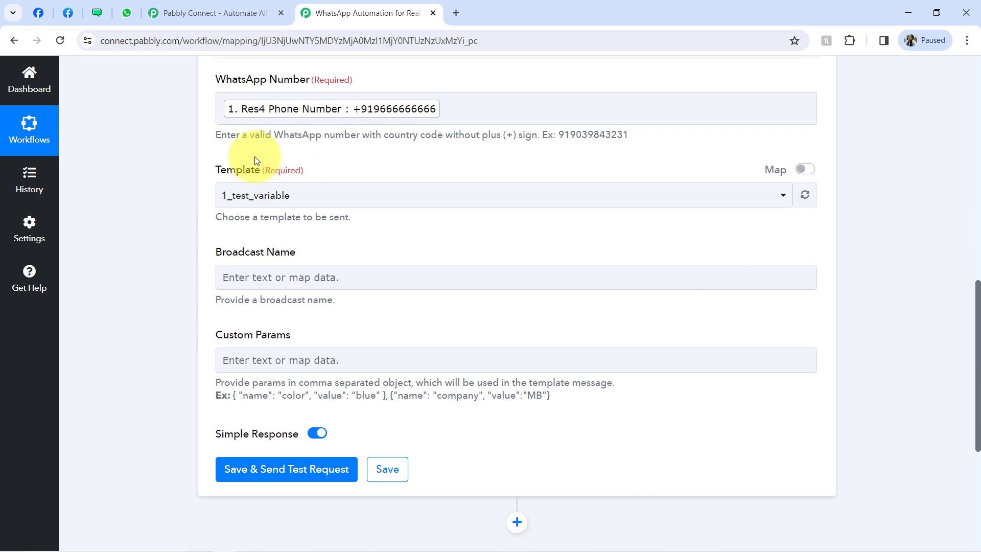
click(236, 197)
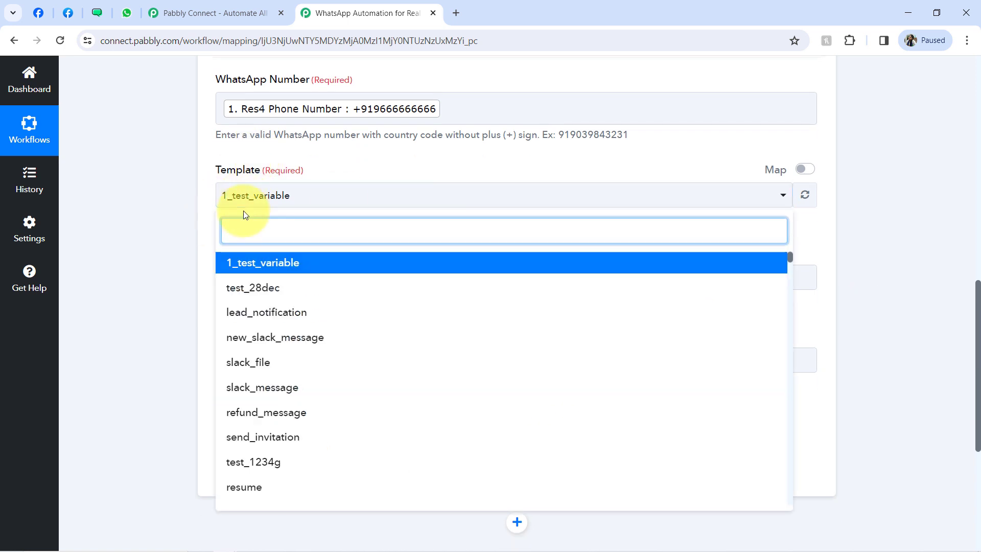
text(file)
key(BackSpace)
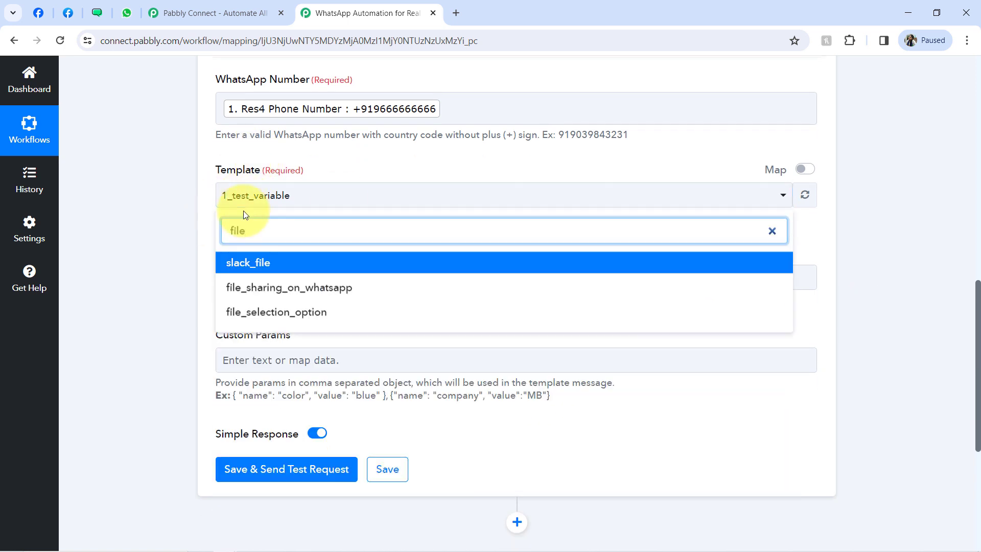
click(257, 294)
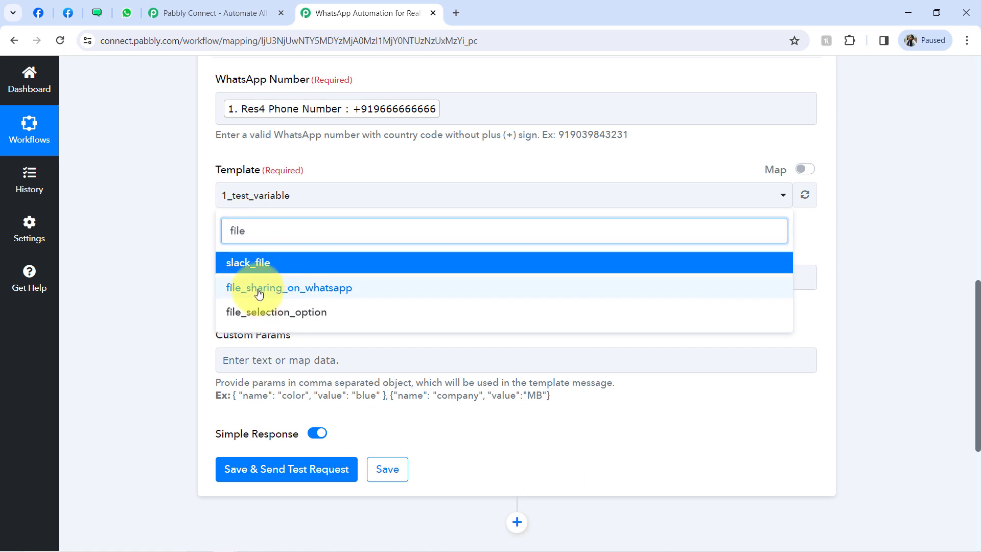
- Enter 'Sharing File on WhatsApp' as the Broadcast Name
click(243, 279)
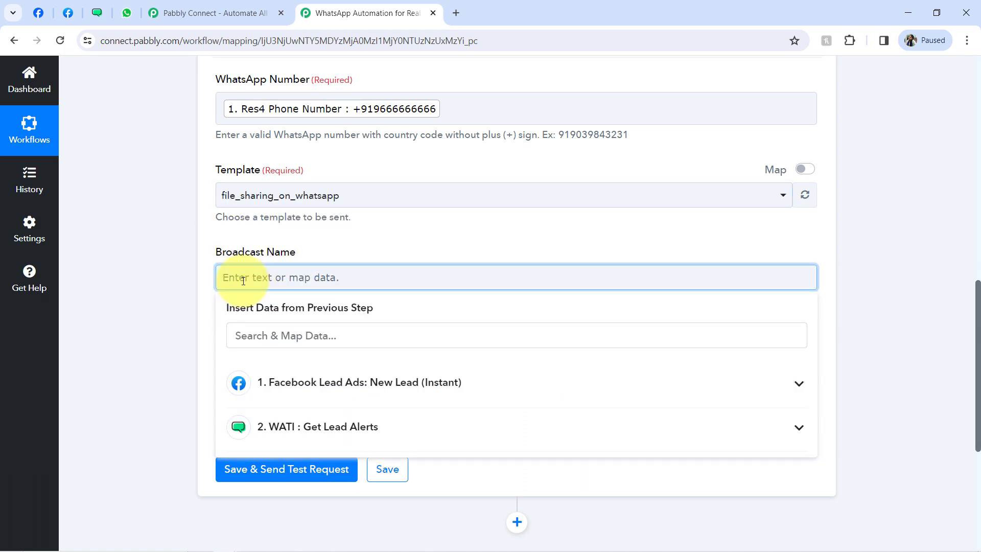
text(Sharing File on Whats)
key(BackSpace)
text(tsA)
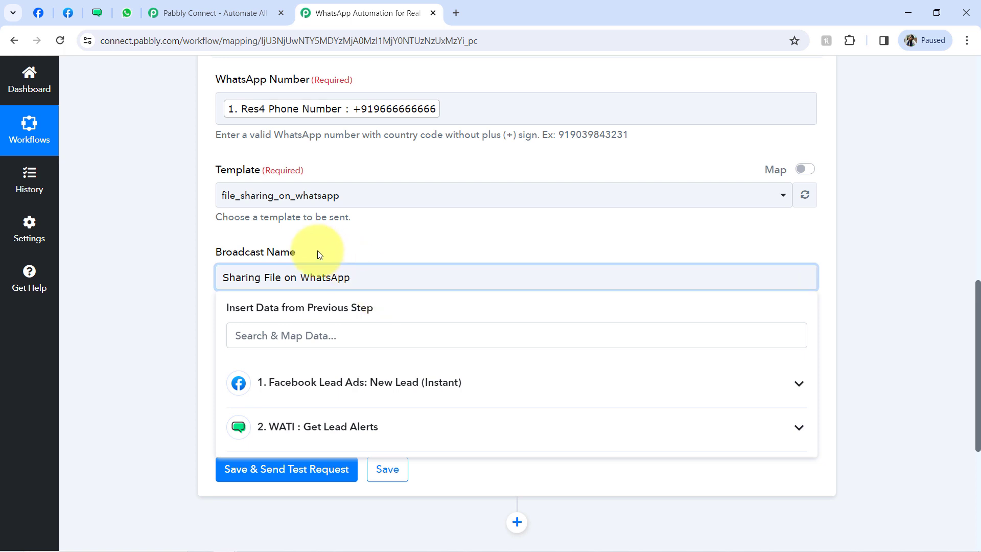
click(124, 354)
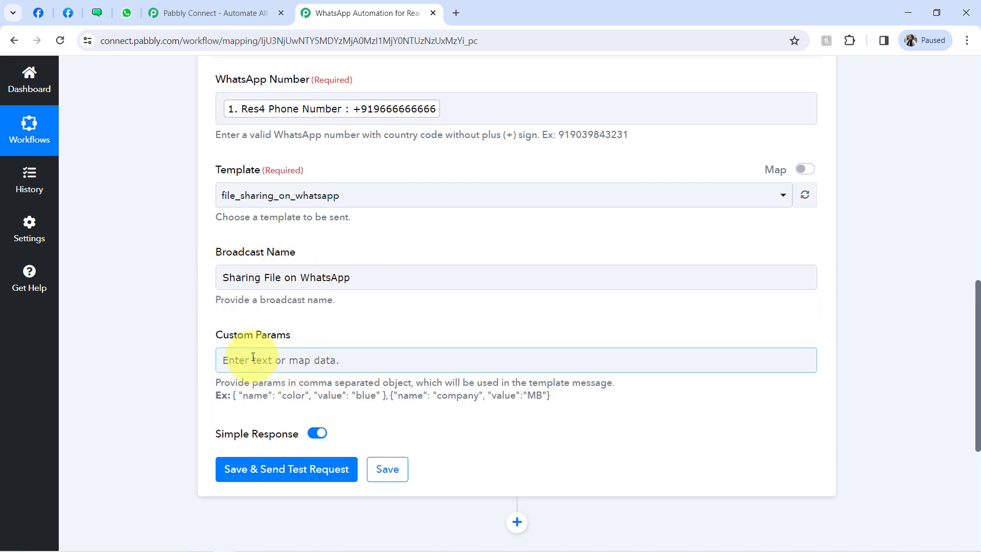
- Fill Custom Params with three copies of the example parameter entry
drag(234, 395, 387, 395)
key(ctrl+c)
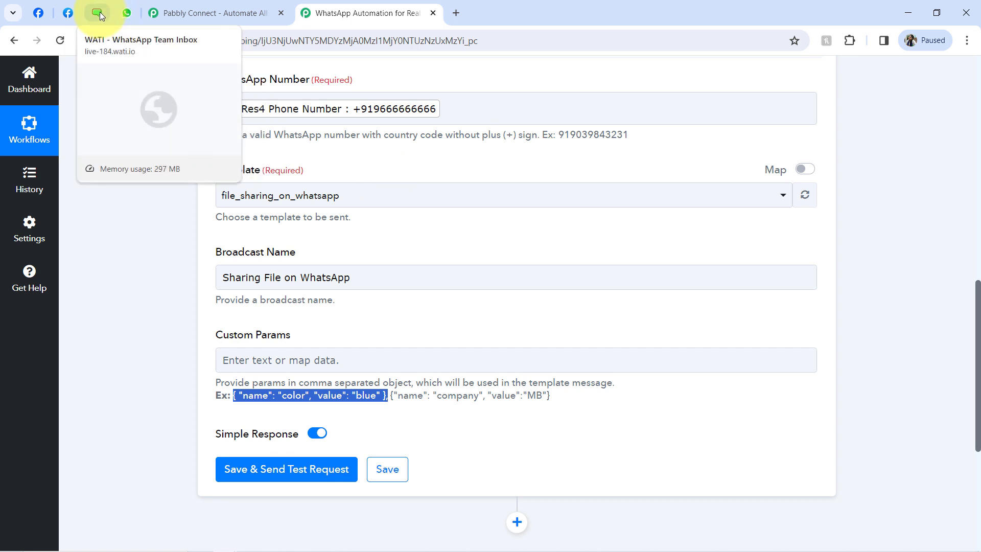
click(98, 11)
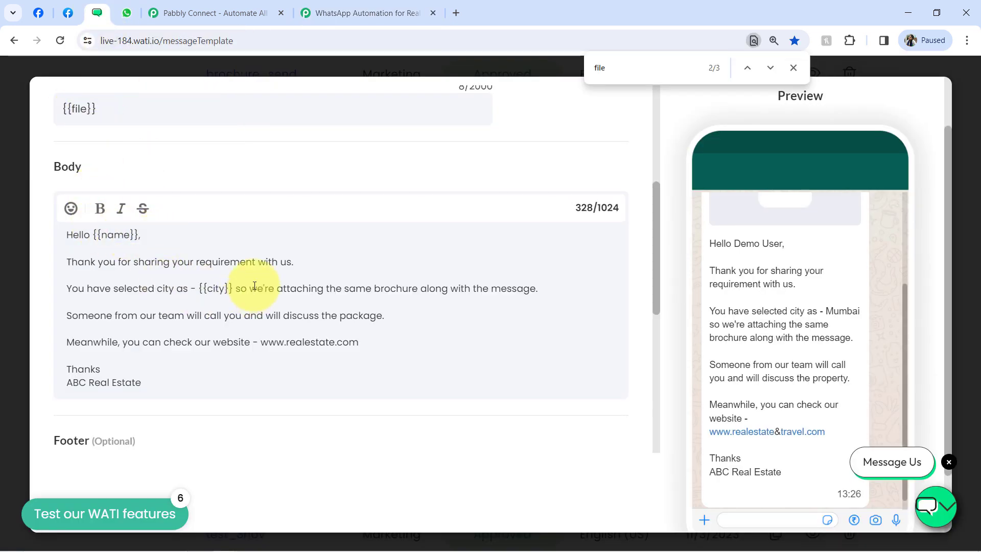
click(327, 11)
click(245, 365)
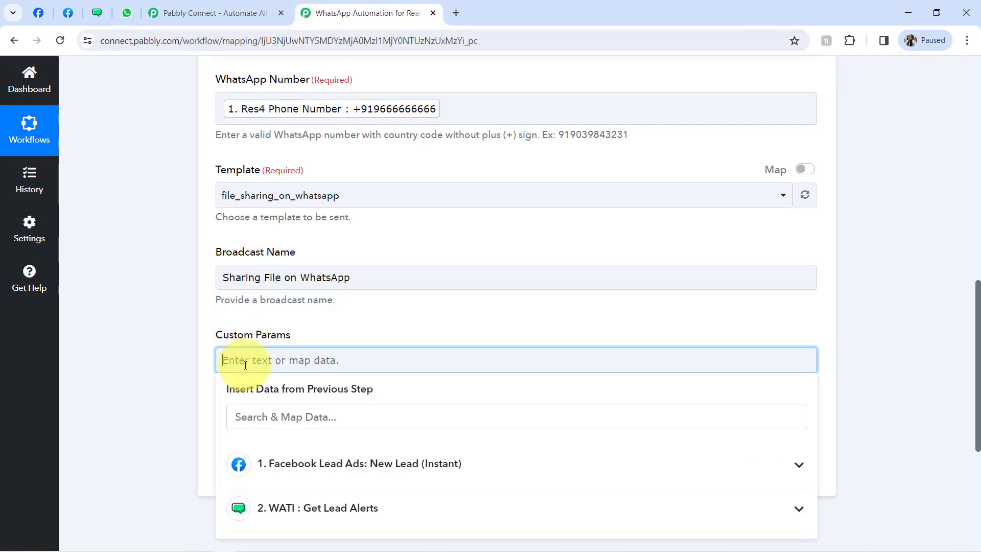
key(ctrl+v)
key(ctrl+v)
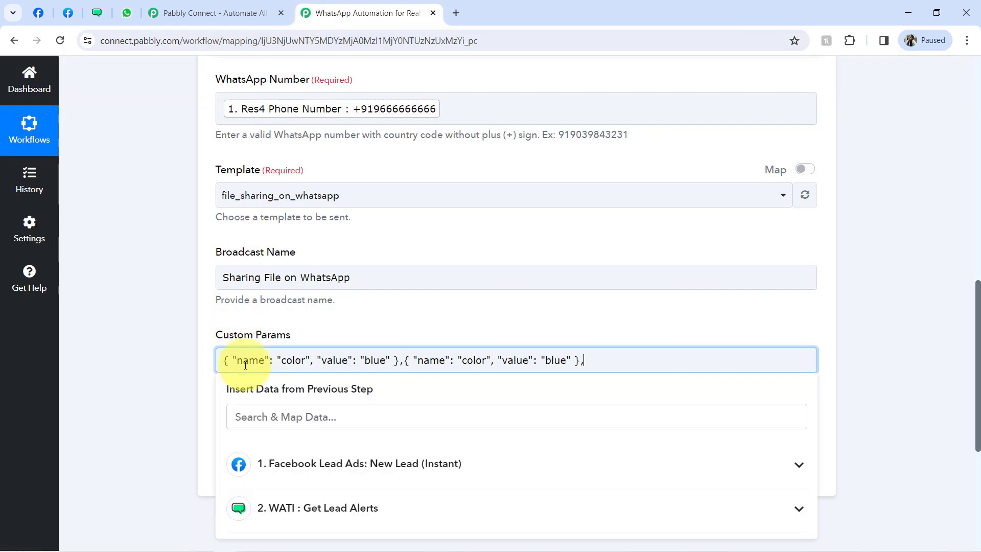
key(ctrl+v)
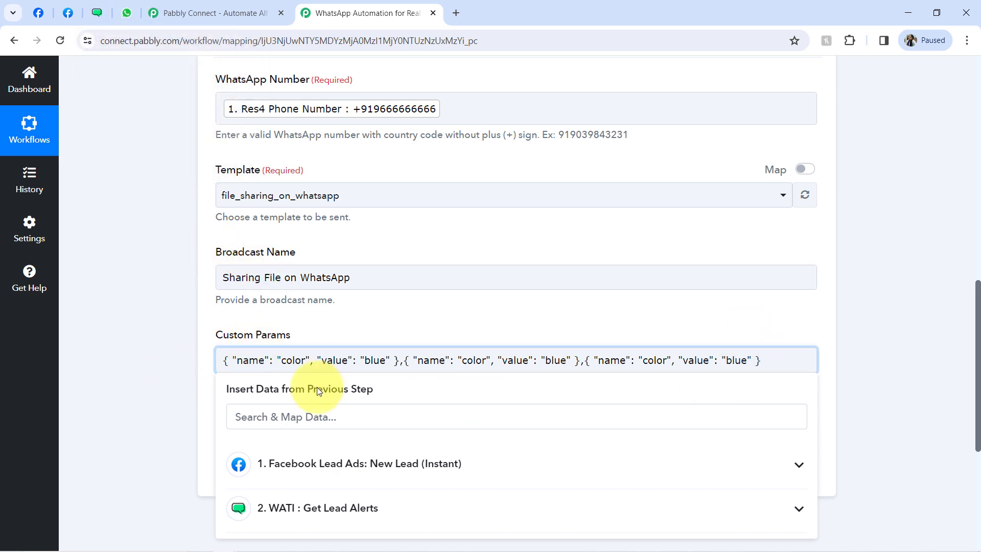
click(97, 13)
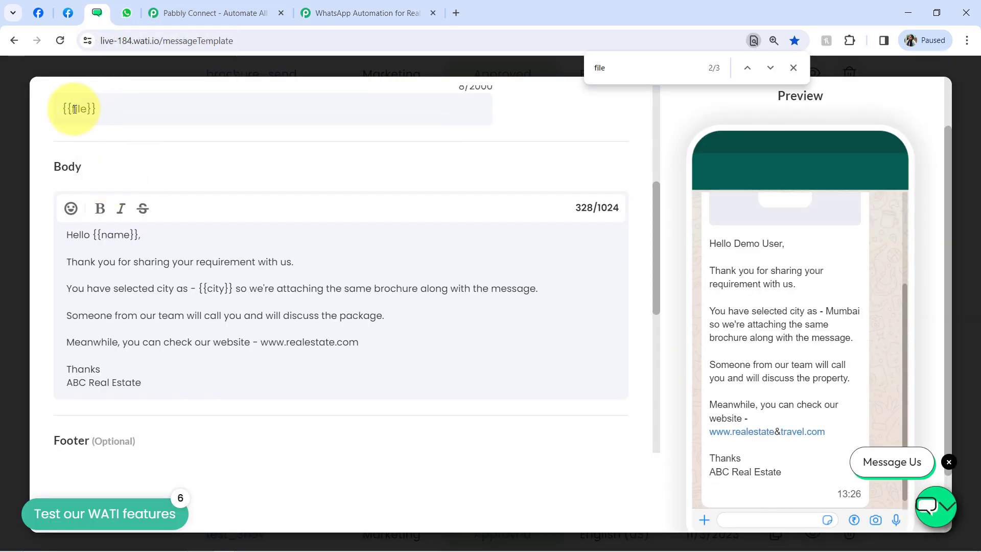
click(335, 13)
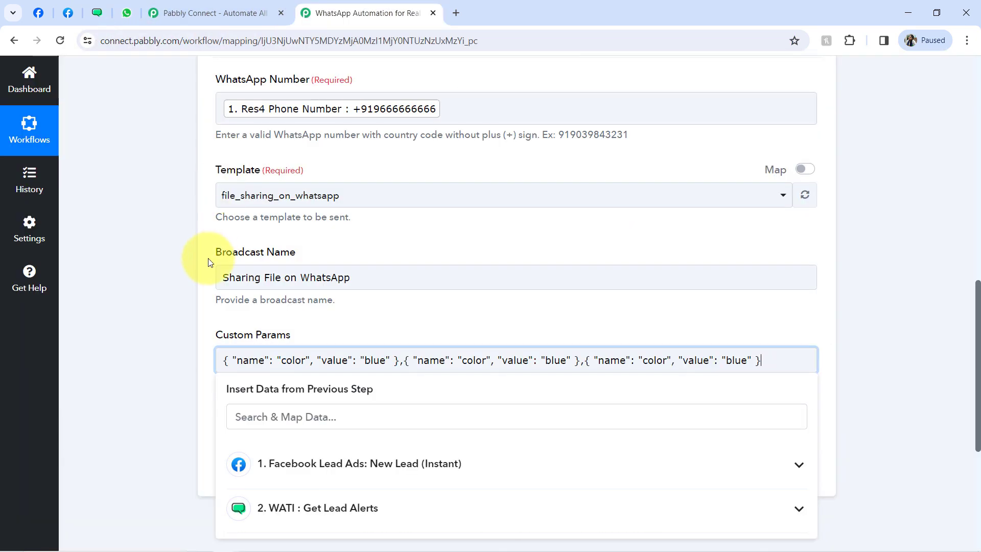
- Rename the first param to 'file' and paste the real-estate-brochure.pdf URL as its value
double_click(287, 361)
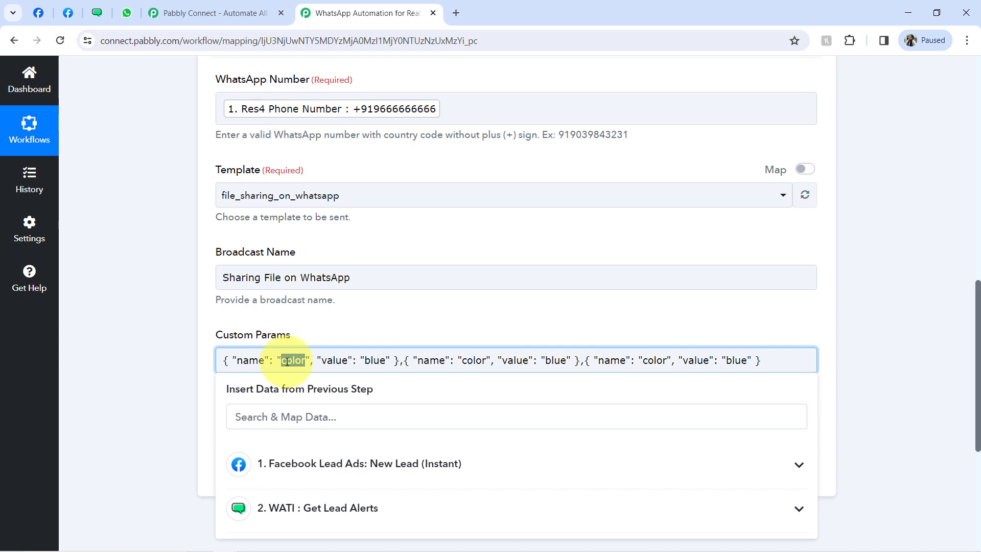
text(file)
key(BackSpace)
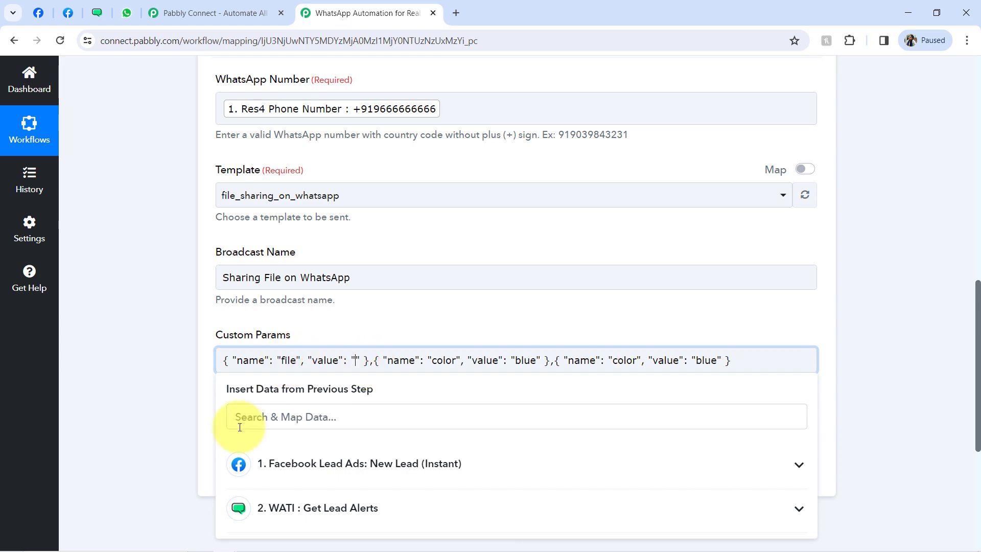
click(250, 542)
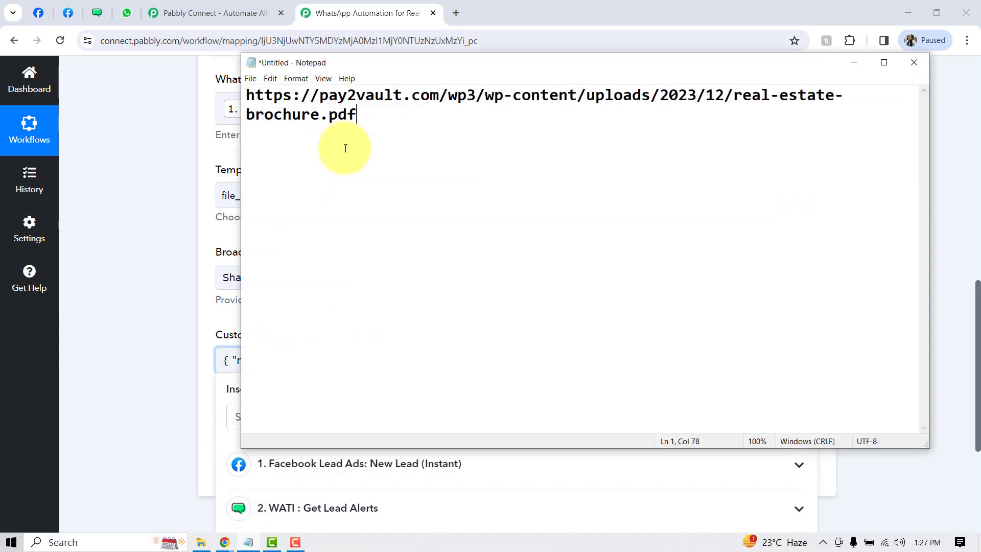
drag(358, 115, 229, 105)
key(ctrl+c)
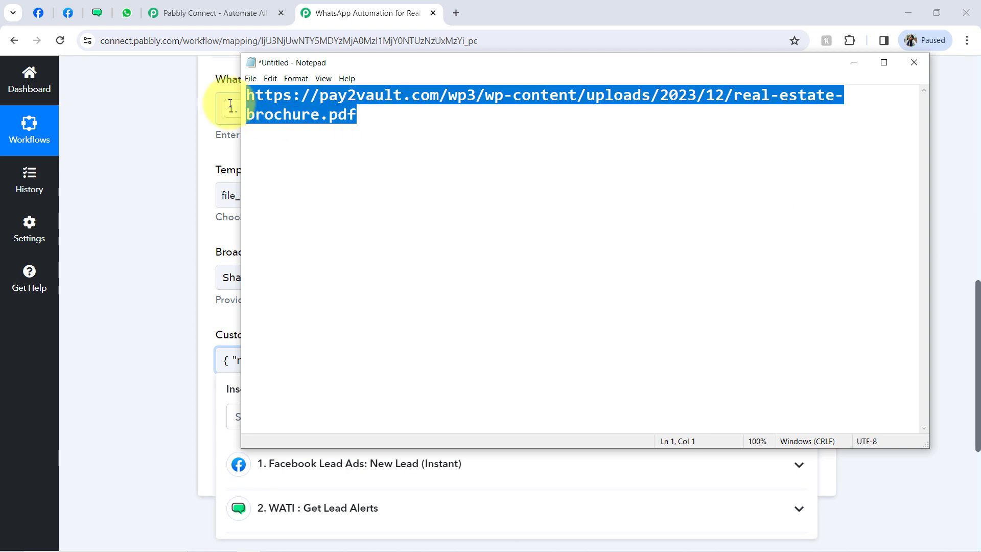
click(130, 237)
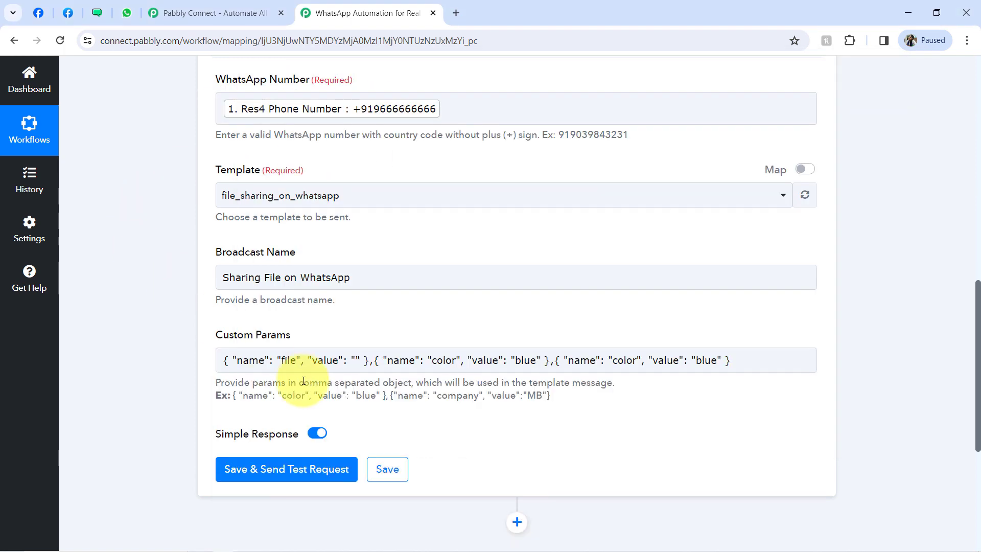
click(354, 360)
key(ctrl+v)
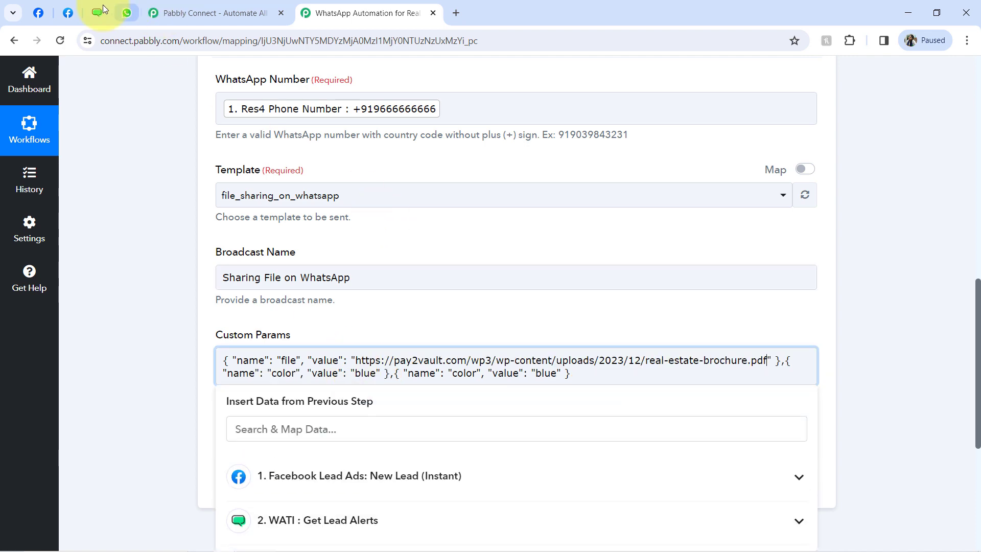
click(107, 9)
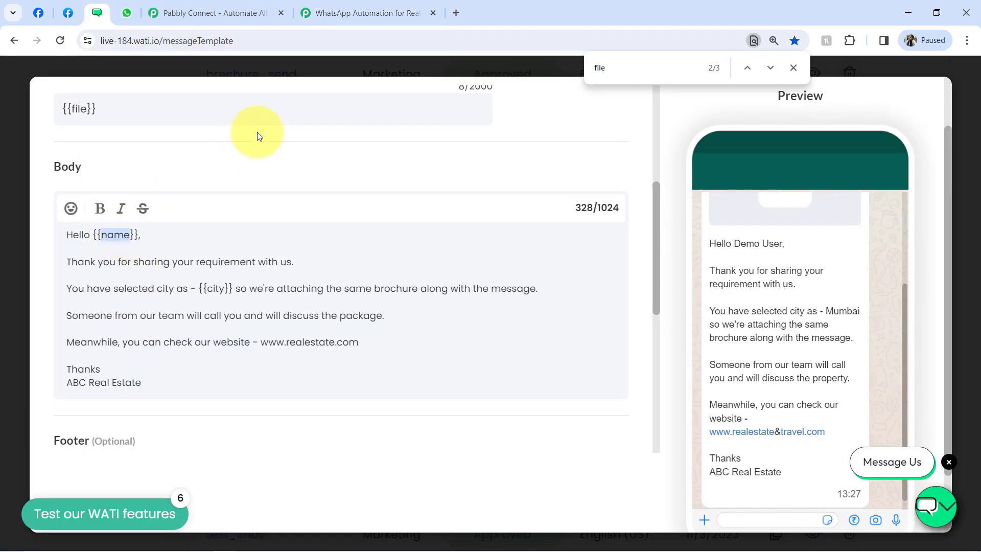
- Rename the second param to 'name' and map it to the lead's Full Name
click(390, 14)
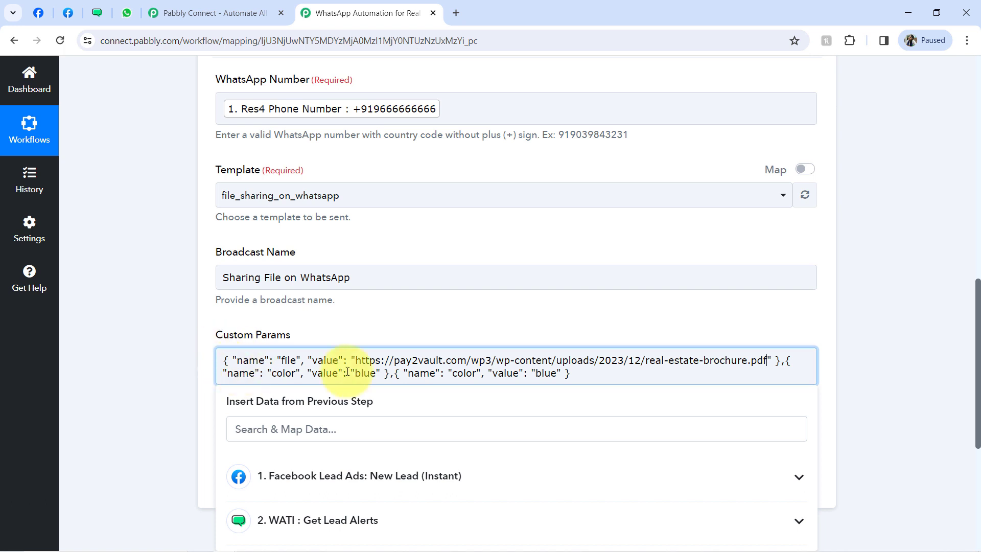
double_click(280, 374)
text(name)
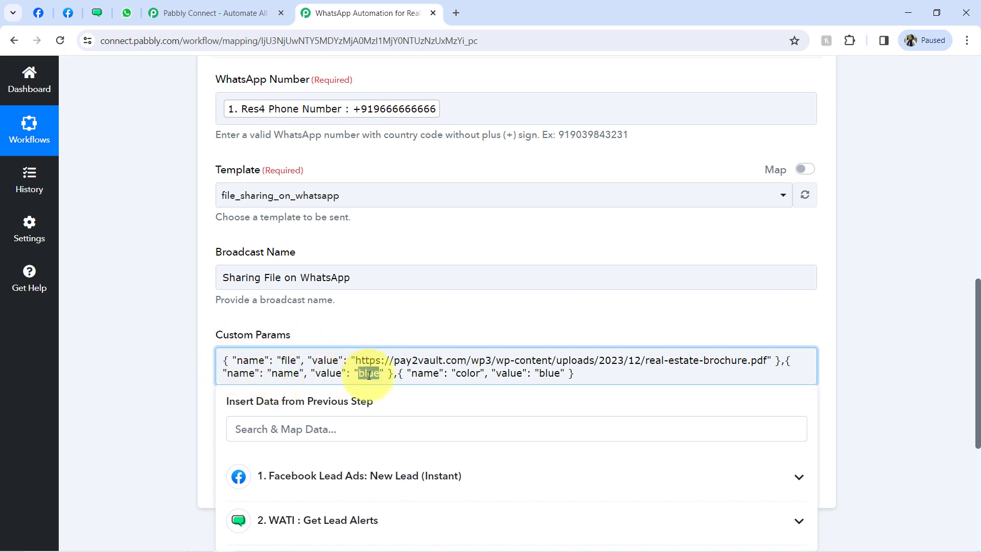
key(BackSpace)
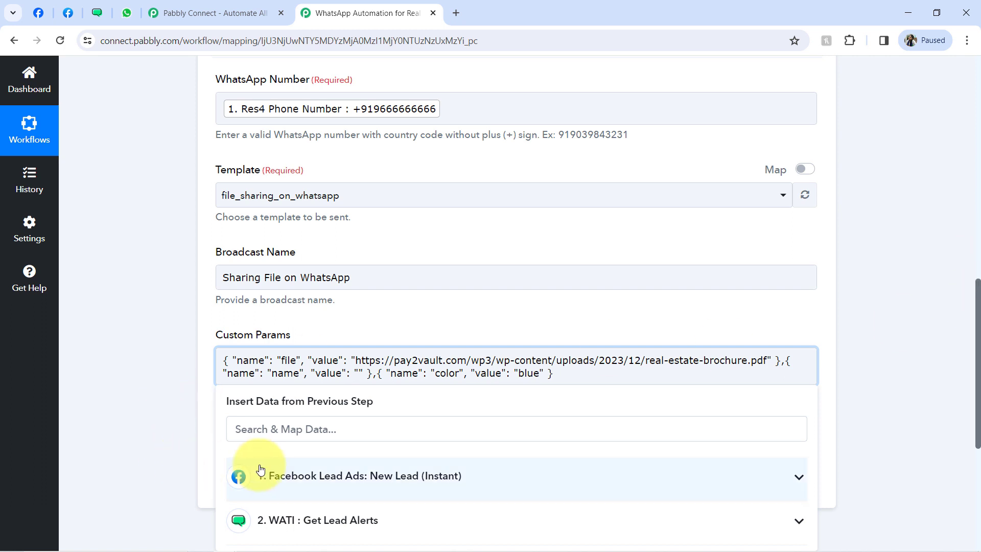
click(261, 469)
click(309, 514)
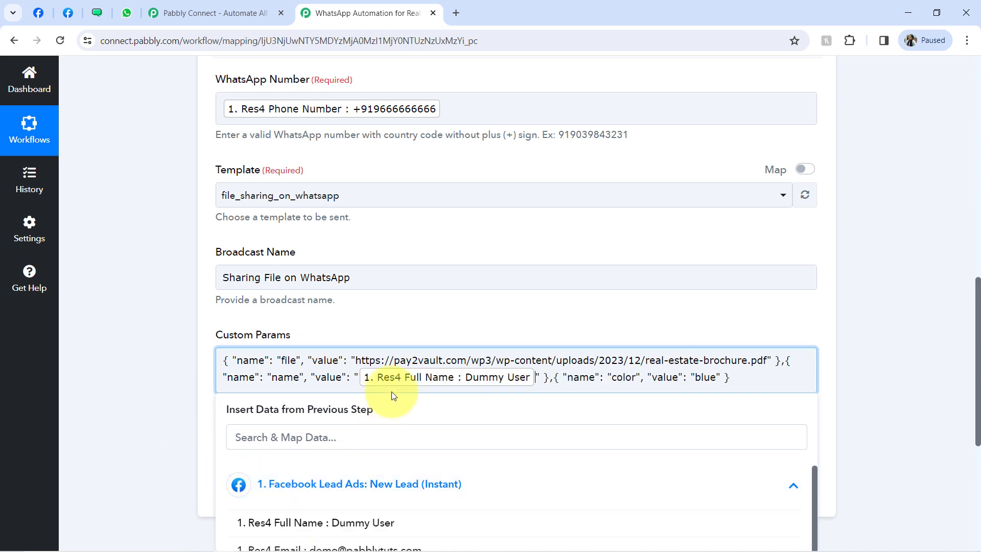
- Rename the 'color' param to 'city' and replace 'blue' with the lead's City
click(97, 12)
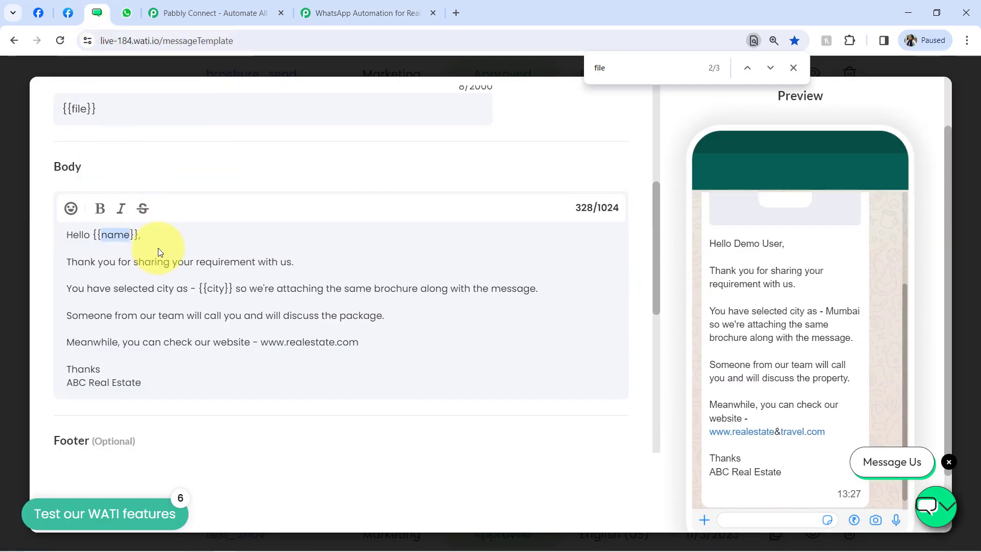
click(218, 291)
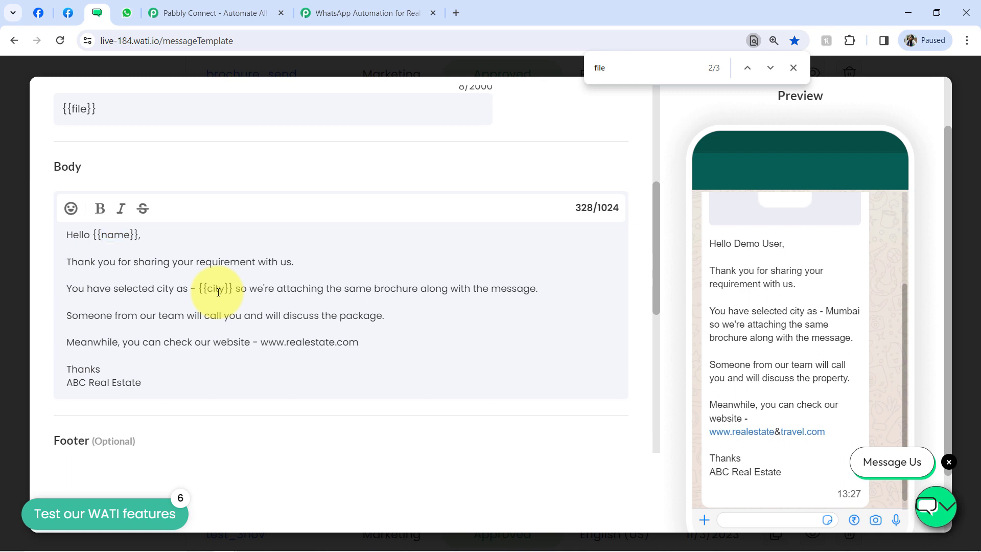
click(375, 13)
double_click(621, 378)
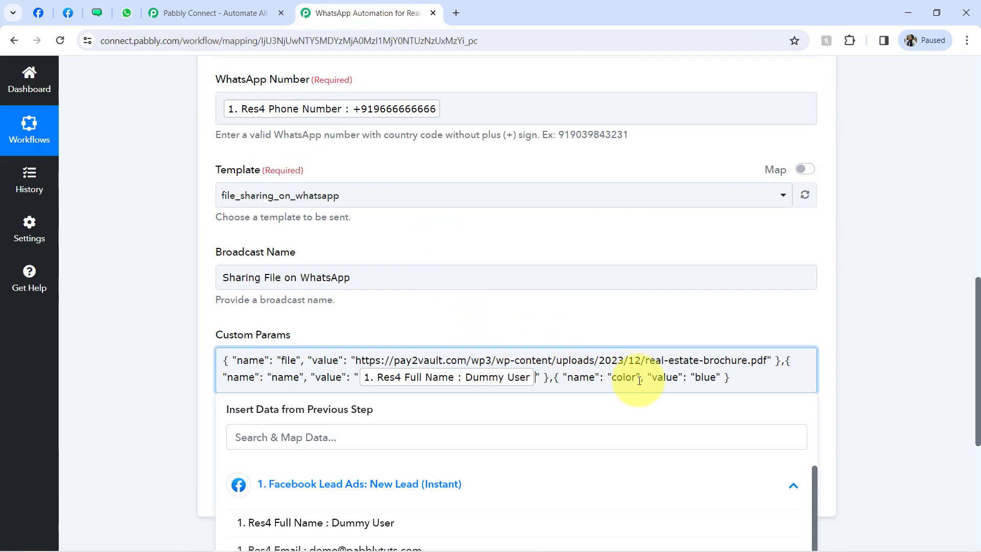
text(city)
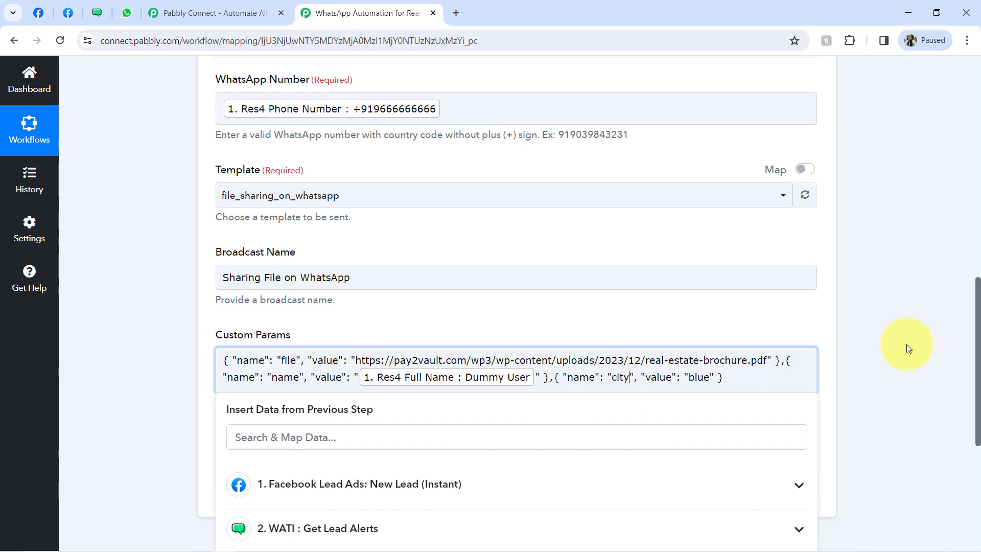
scroll(977, 365, down, 4)
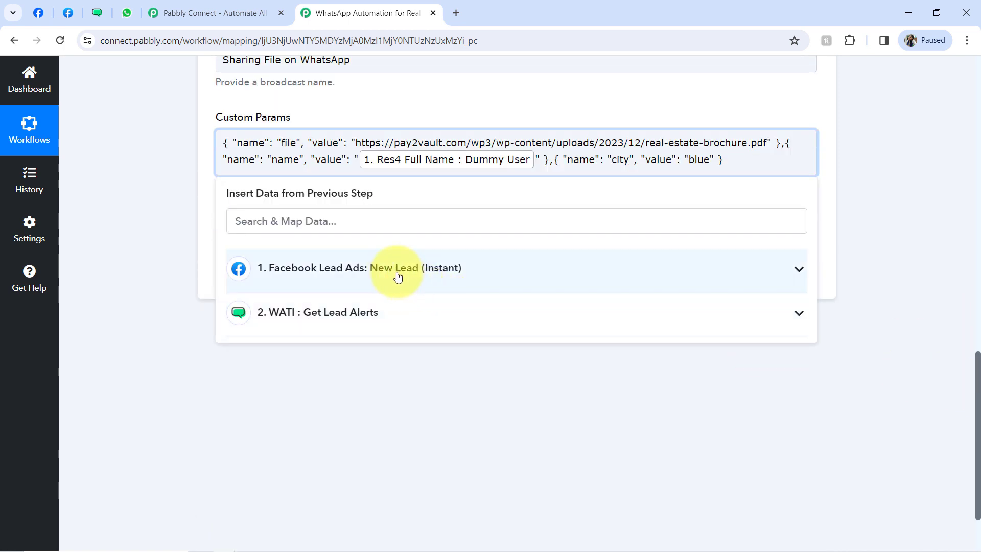
click(398, 268)
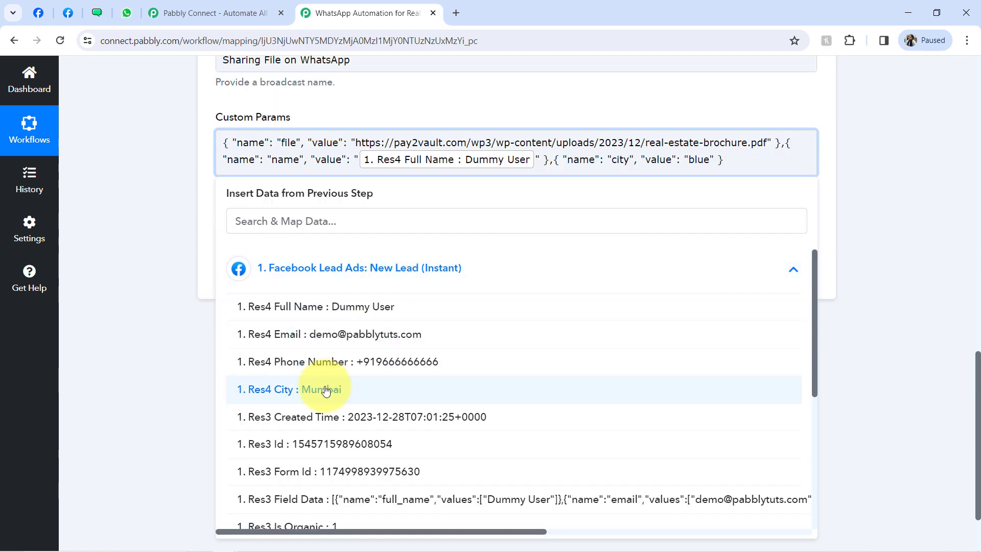
click(325, 391)
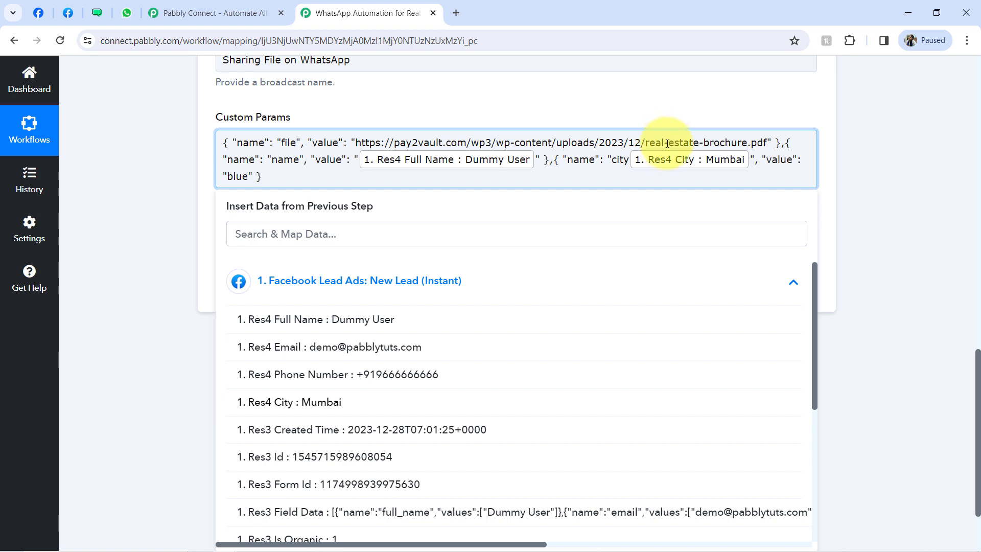
key(BackSpace)
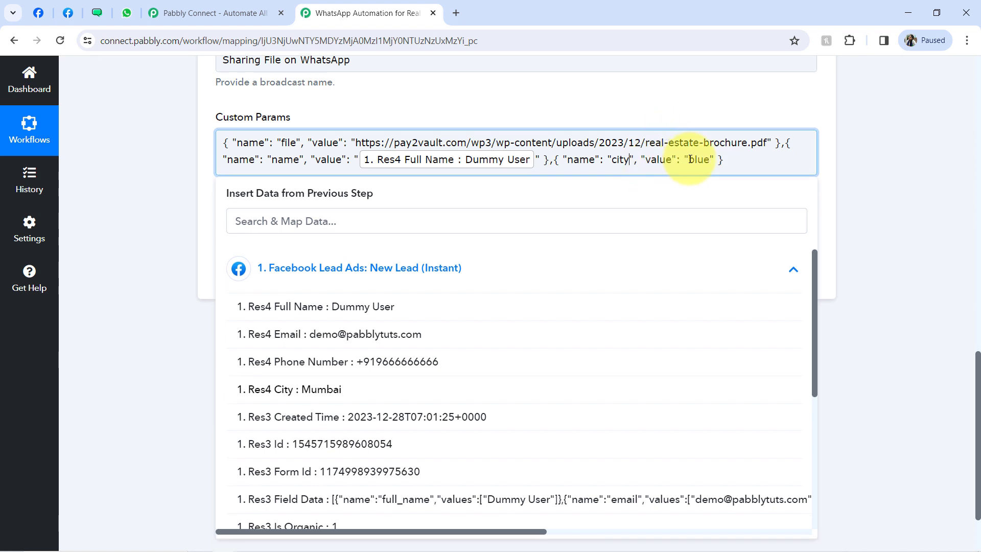
double_click(690, 160)
key(BackSpace)
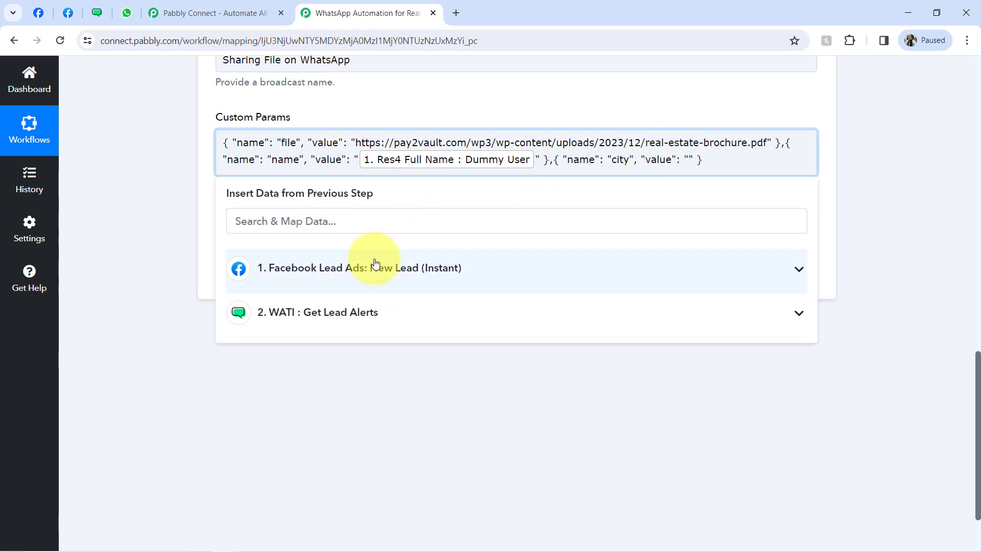
click(372, 265)
click(320, 389)
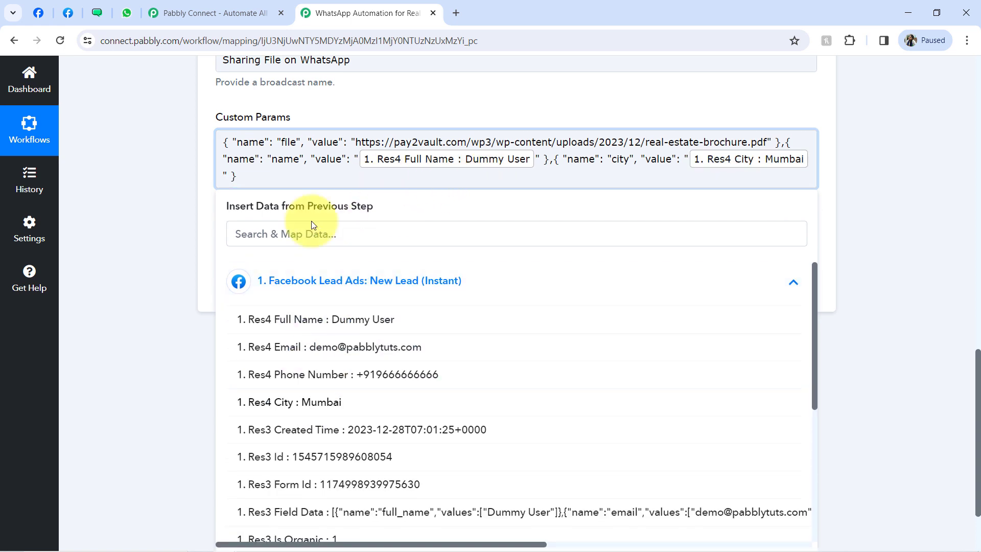
click(189, 253)
- Save the step and send a test request, confirming the response shows Result 1
click(238, 289)
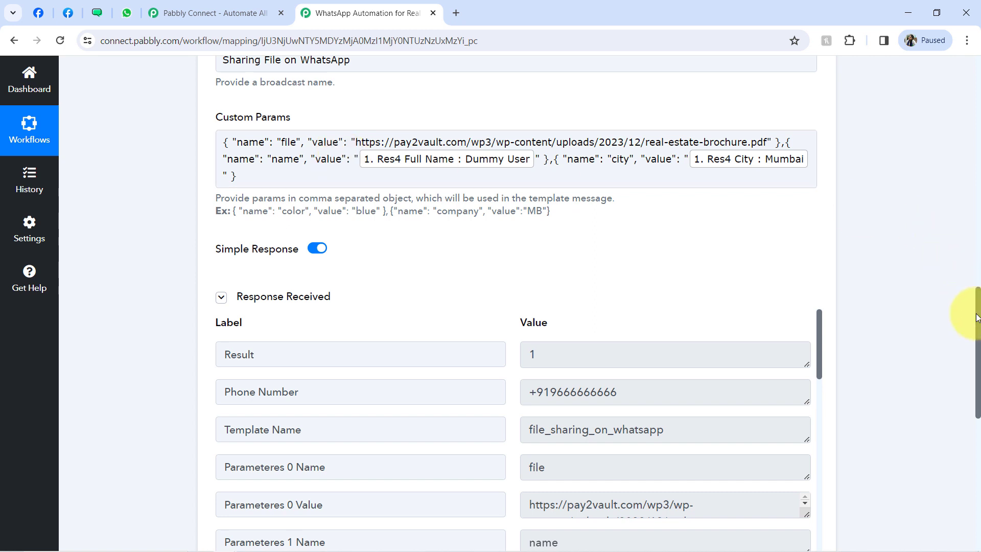
drag(976, 316, 972, 290)
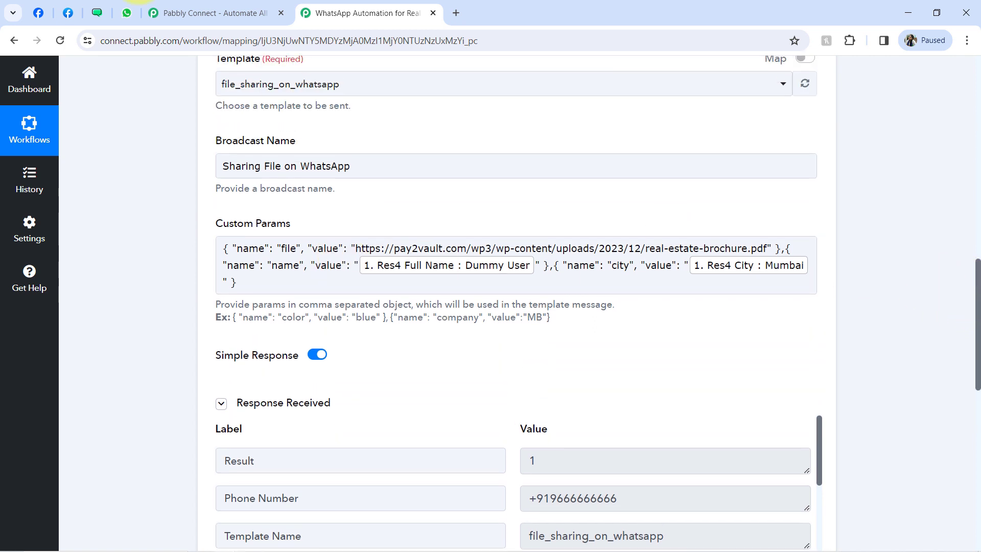
click(126, 13)
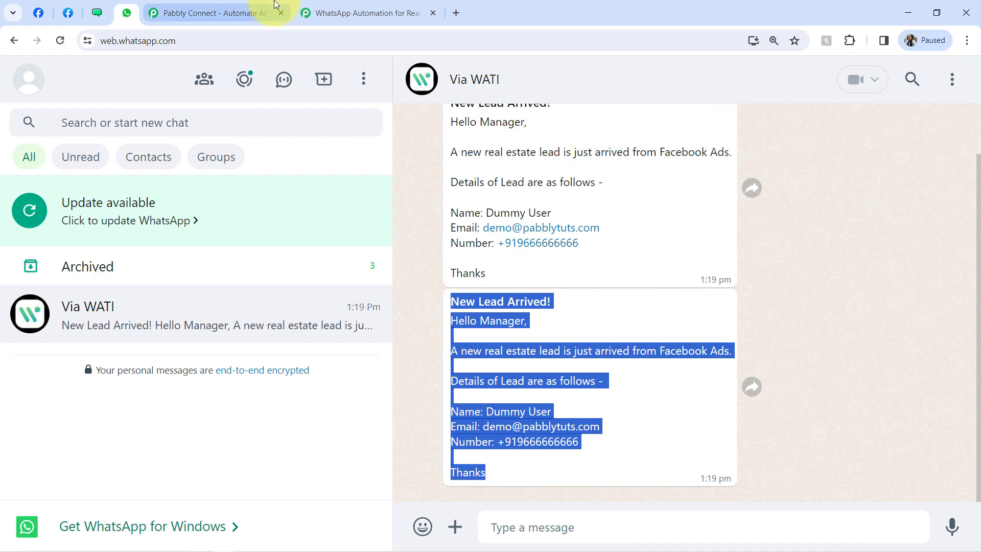
- Confirm the personalised Via WATI message arrived and save real-estate-brochure.pdf to Extra Images
click(337, 6)
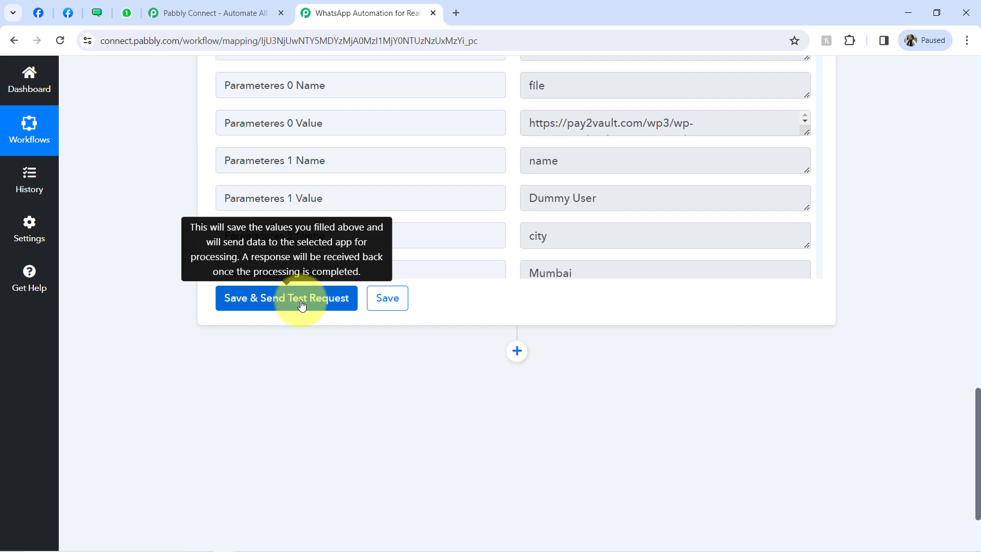
click(127, 13)
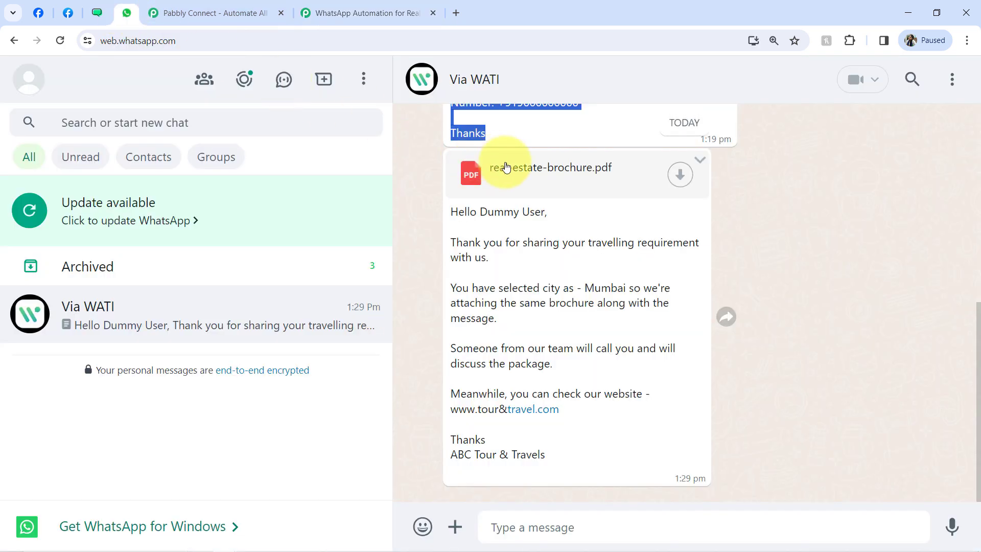
drag(488, 211, 498, 394)
click(680, 174)
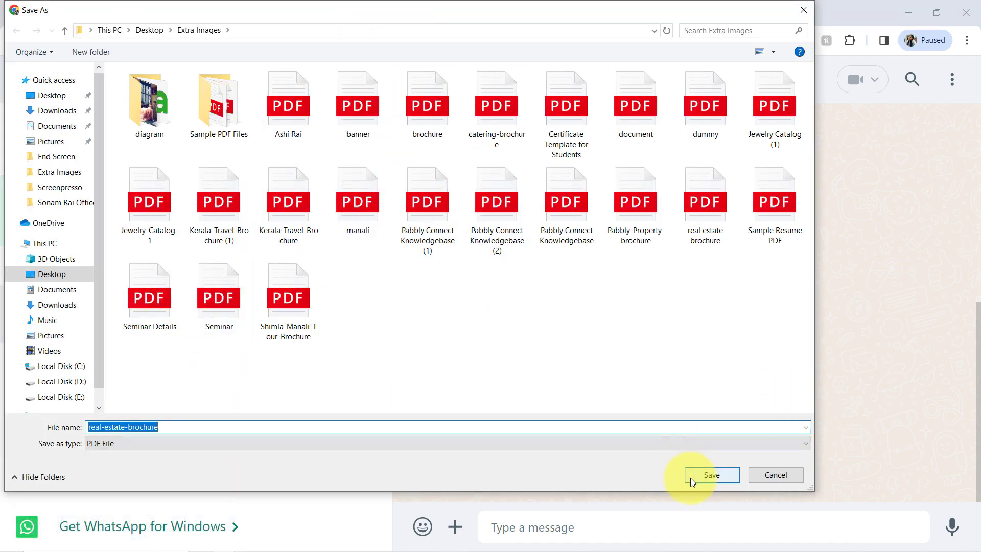
click(691, 477)
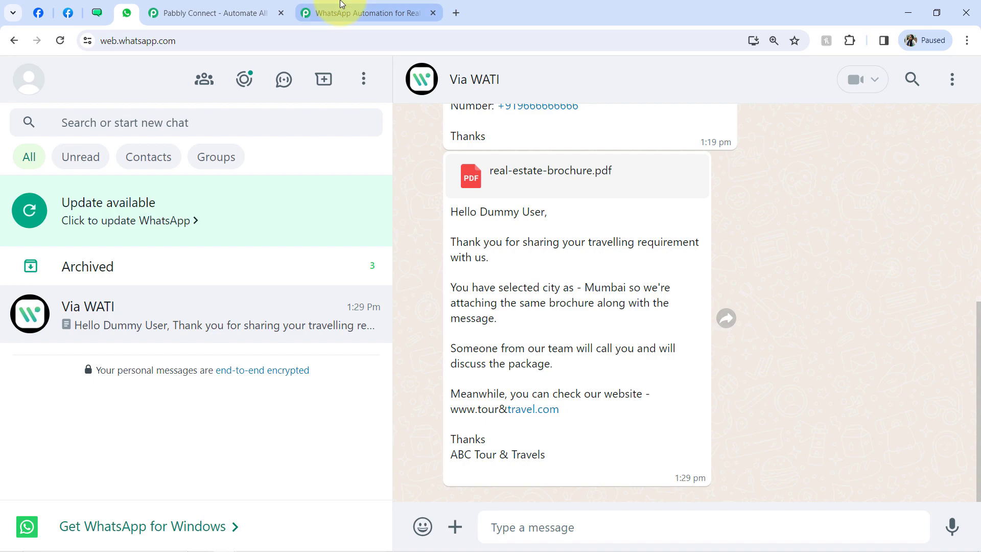
- Page through the downloaded real estate brochure PDF, then return to the Pabbly workflow
click(337, 13)
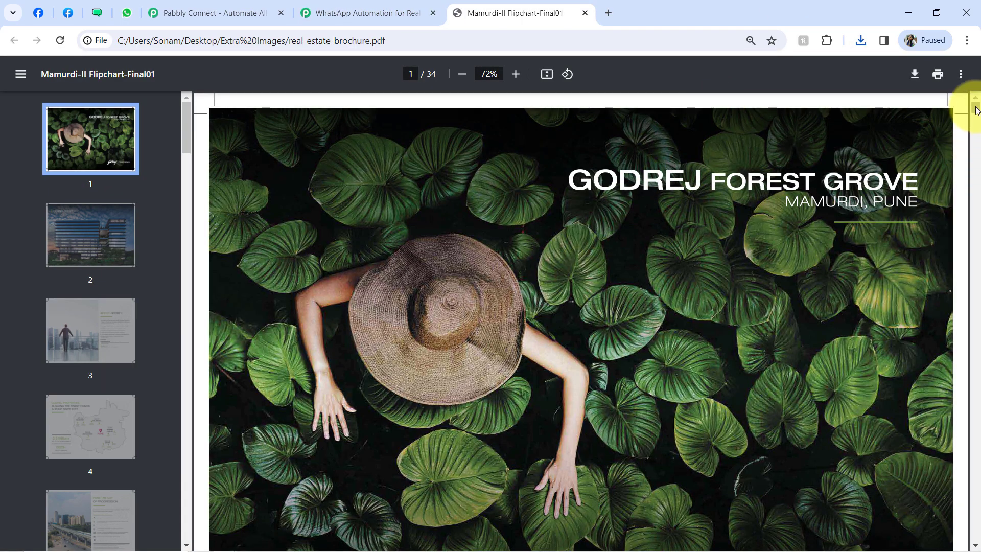
scroll(976, 119, down, 1)
drag(976, 119, 976, 180)
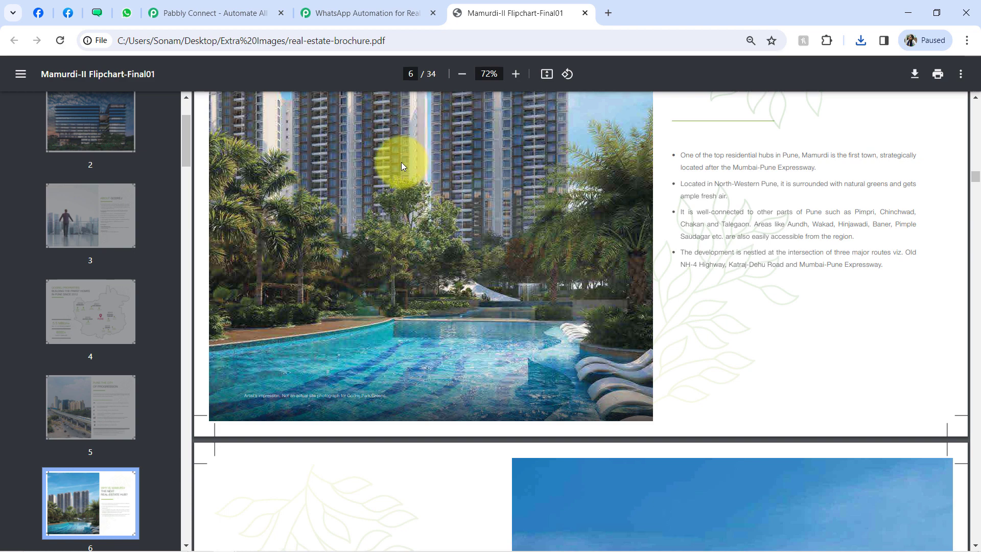
click(351, 12)
scroll(955, 204, up, 15)
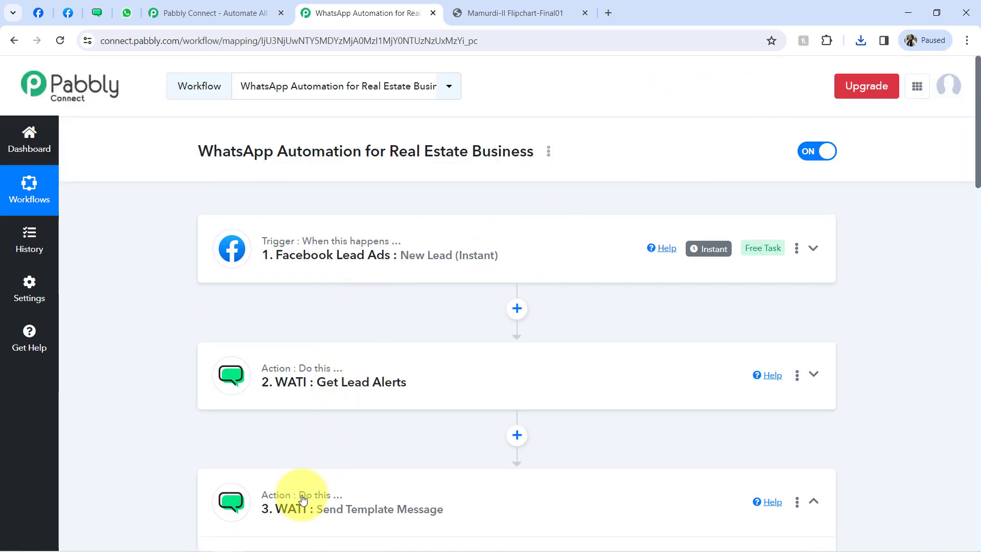
- Collapse the Send Template Message step and close the extra Pabbly Connect and brochure PDF tabs
click(289, 508)
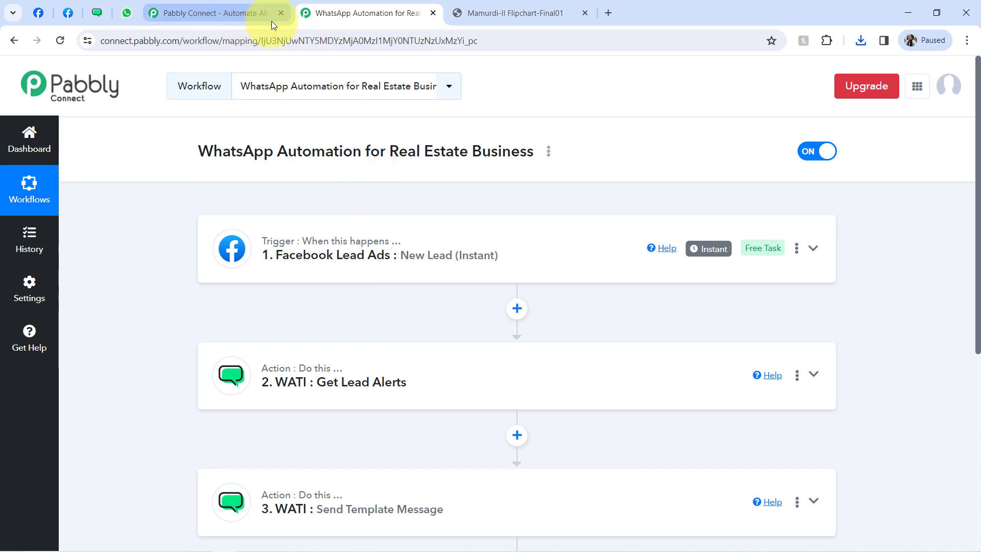
click(283, 13)
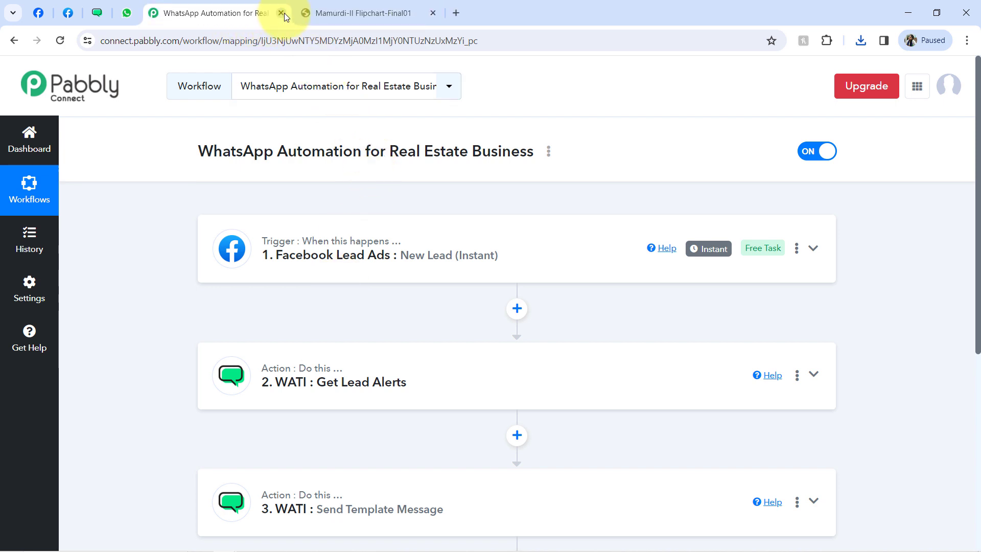
click(434, 13)
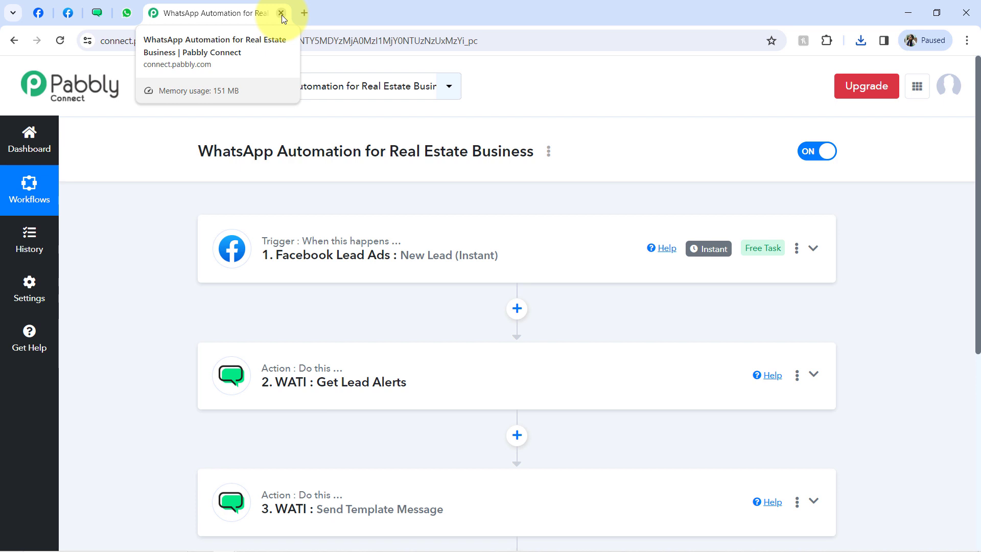
- Copy the workflow's share link from its Share option, then dismiss the share window
click(548, 151)
click(443, 219)
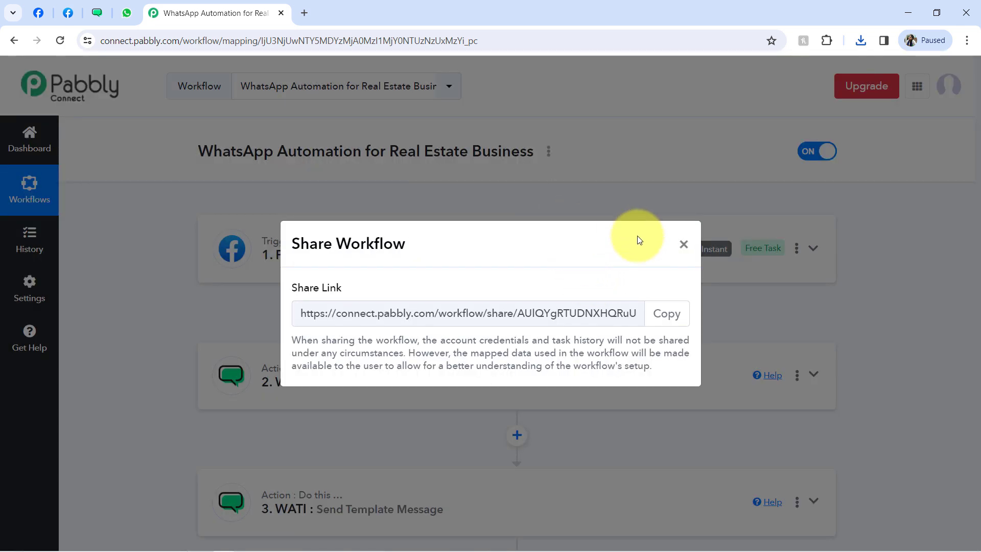
click(659, 315)
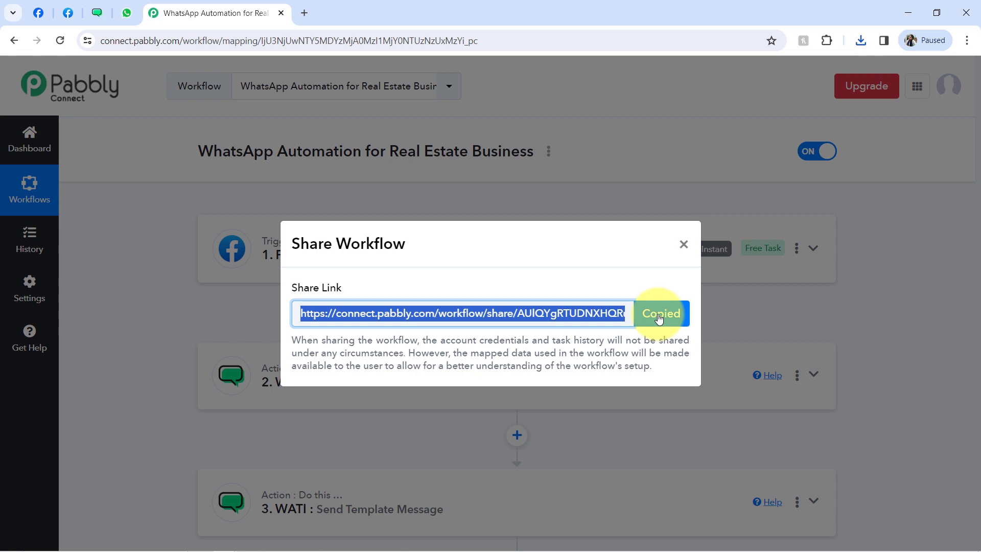
click(684, 245)
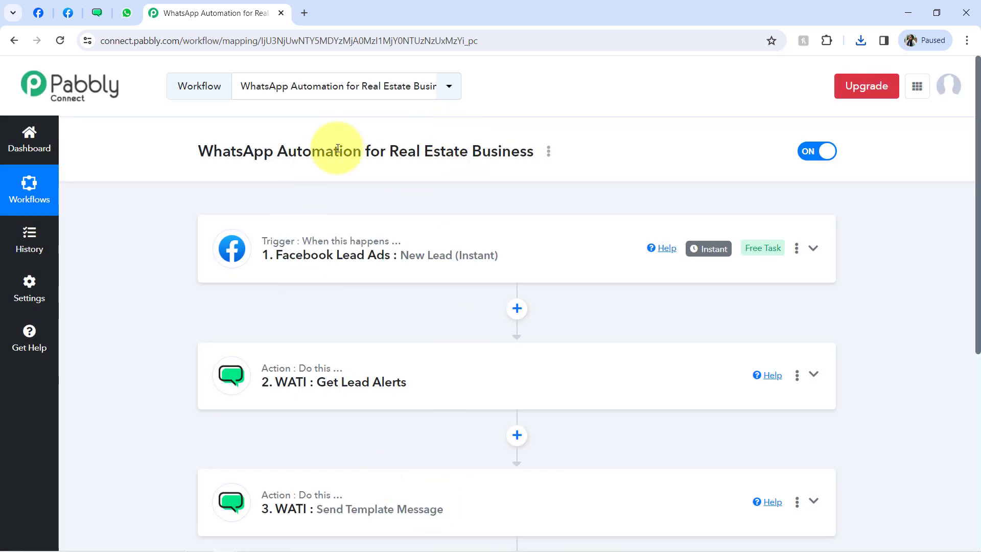